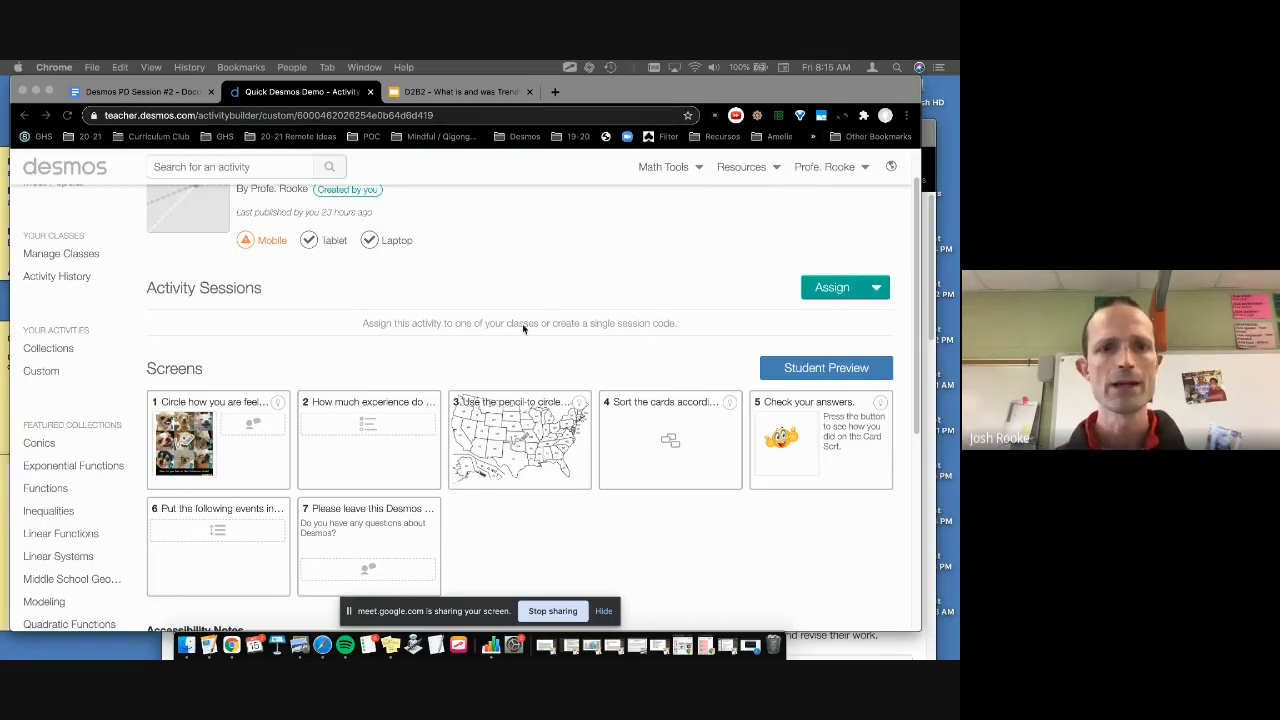
Step: Generate a Single Session Code for the Quick Desmos Demo activity from the Assign menu
scroll(522, 324, up, 2)
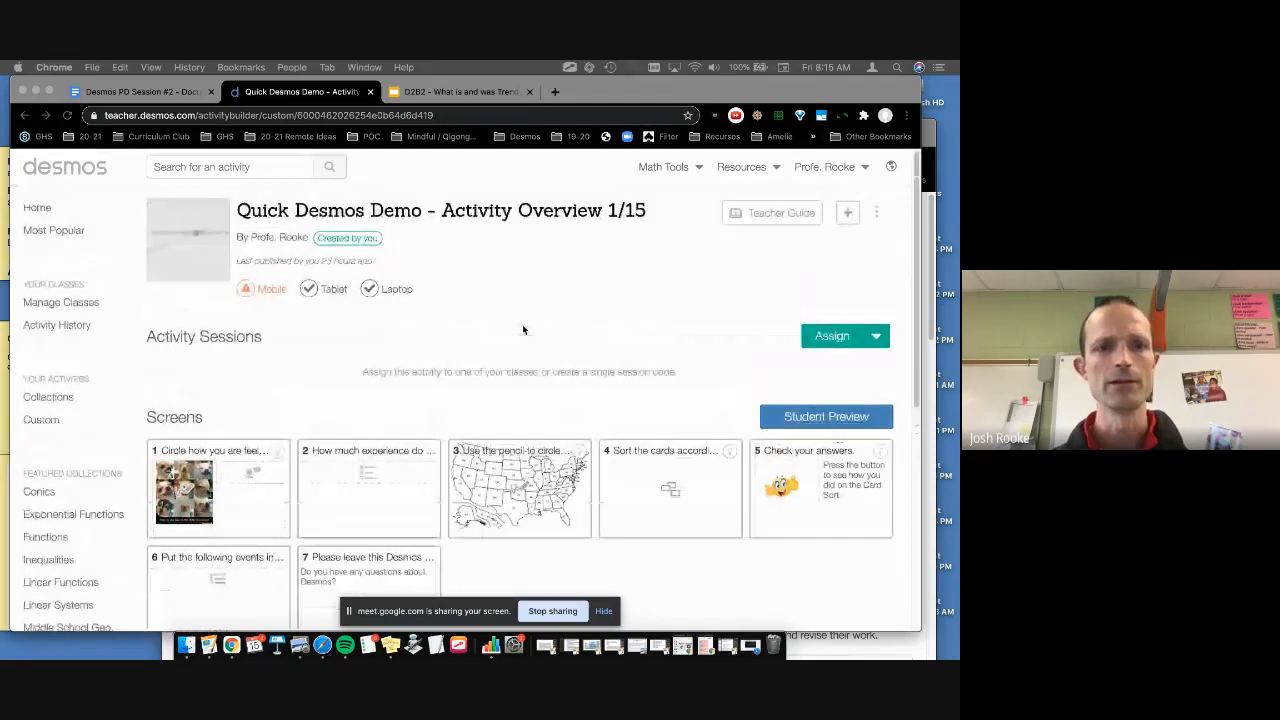
click(877, 337)
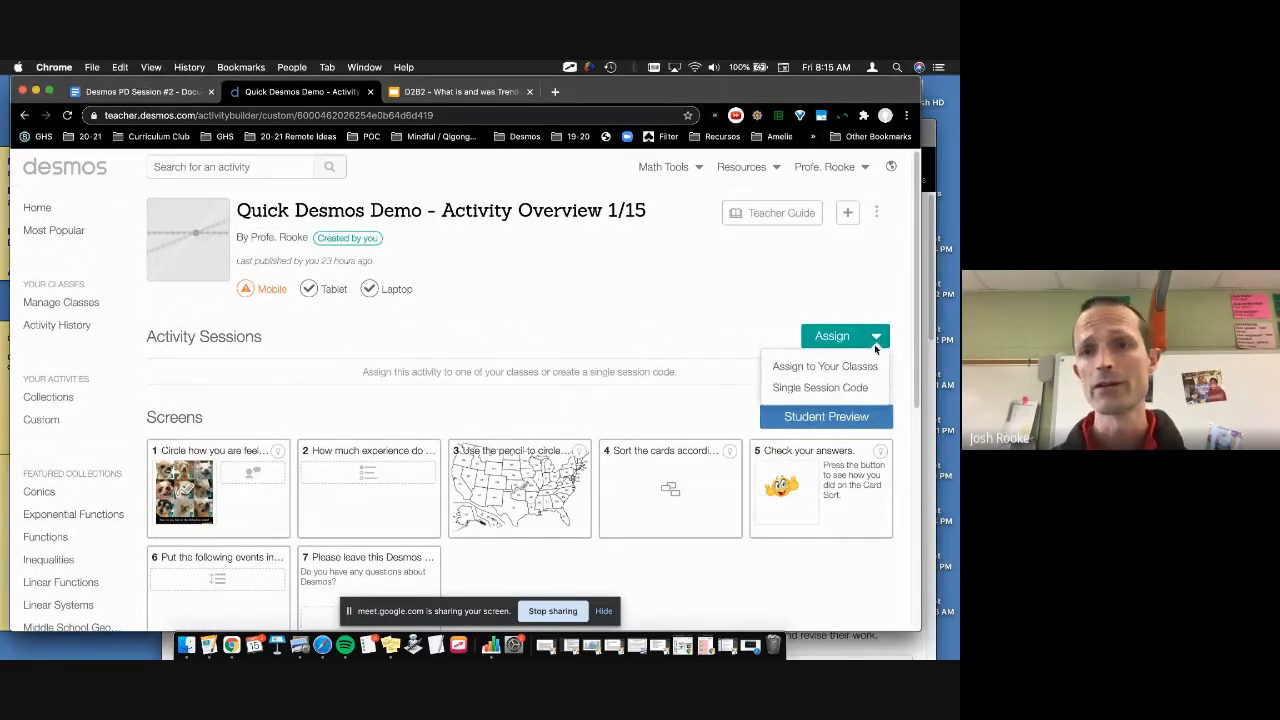
click(861, 390)
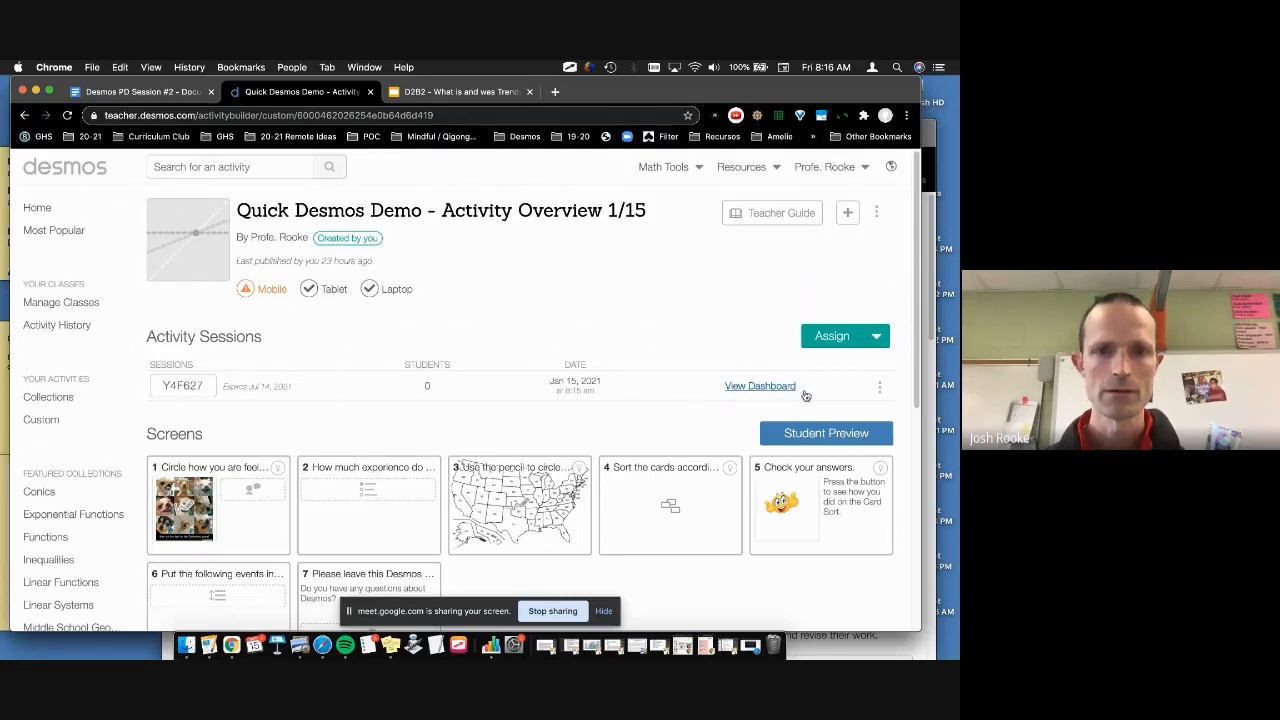
Step: Open the new session's teacher dashboard and close the 'Hey, students!' join-code pop-up
click(770, 389)
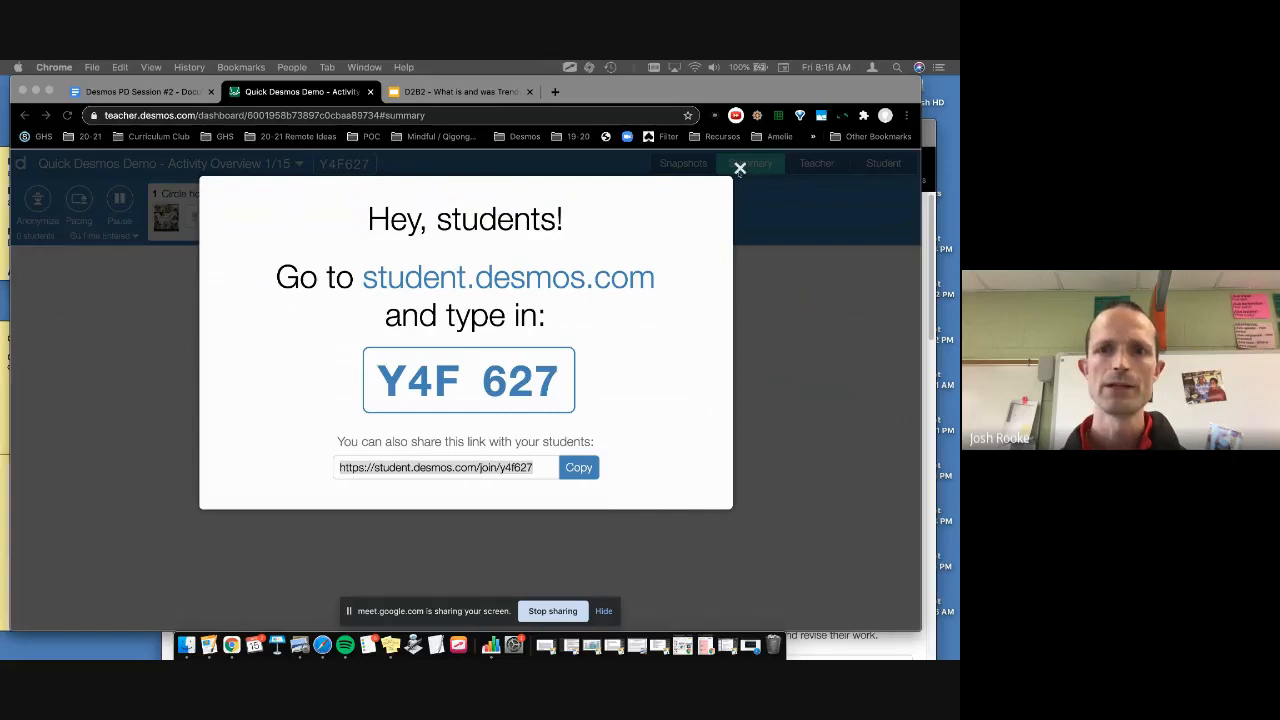
click(740, 168)
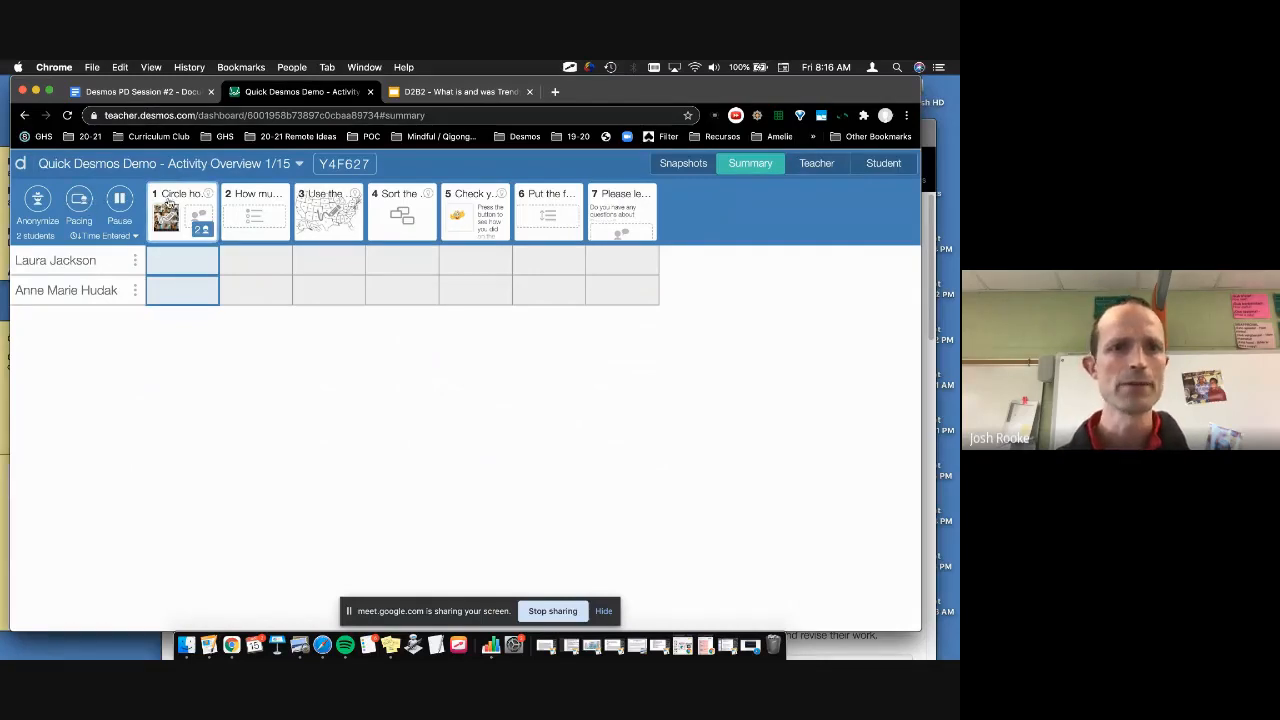
Step: Show screen 1's responses and restrict student pacing to screens 1–2
click(169, 204)
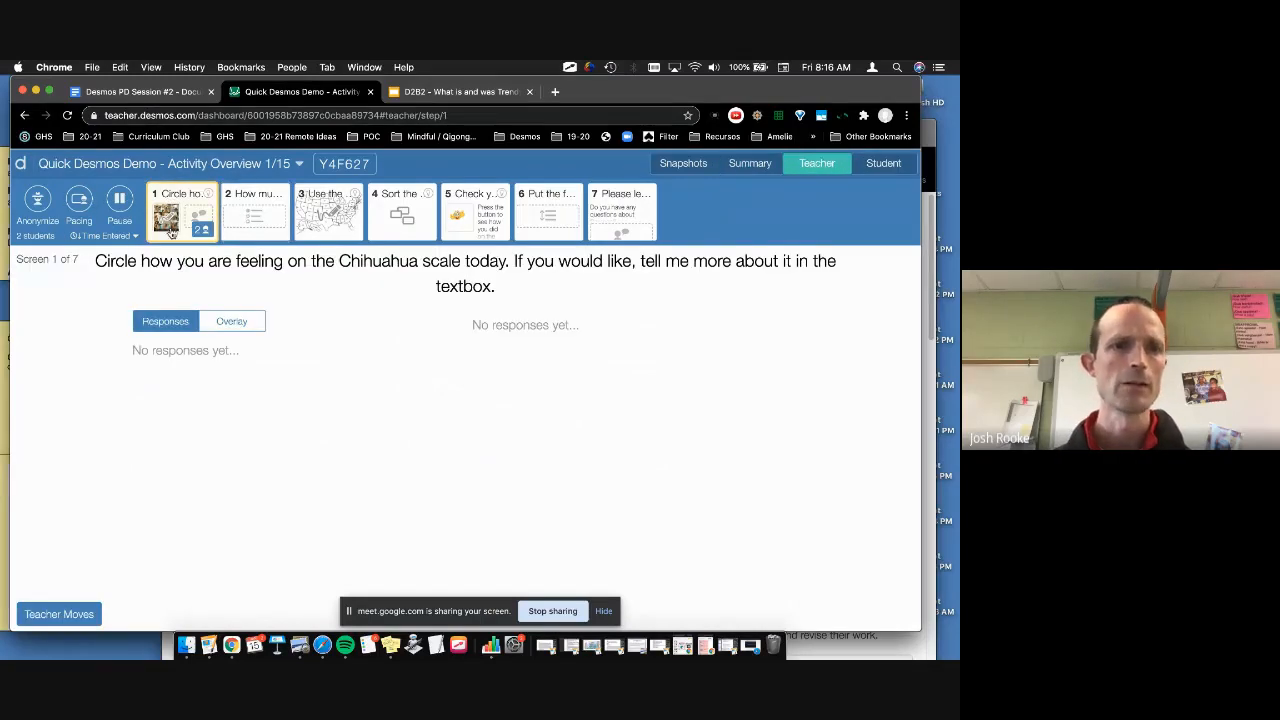
click(84, 200)
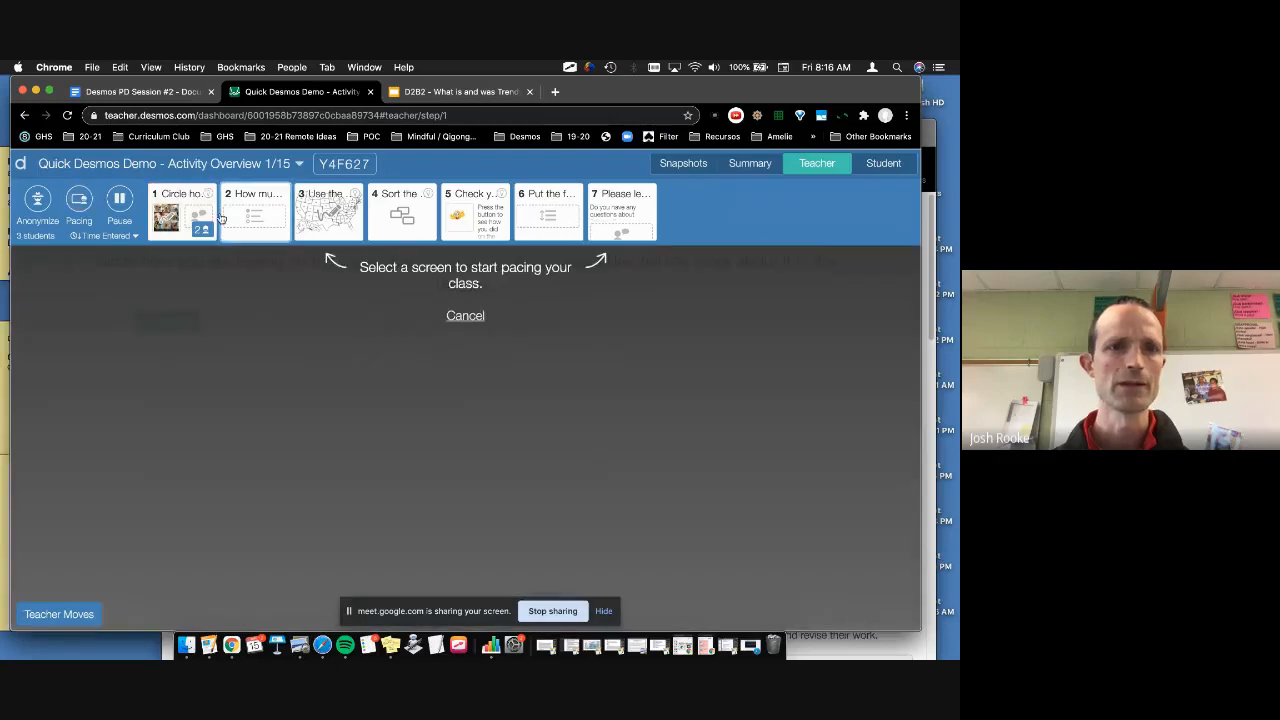
click(195, 210)
click(255, 212)
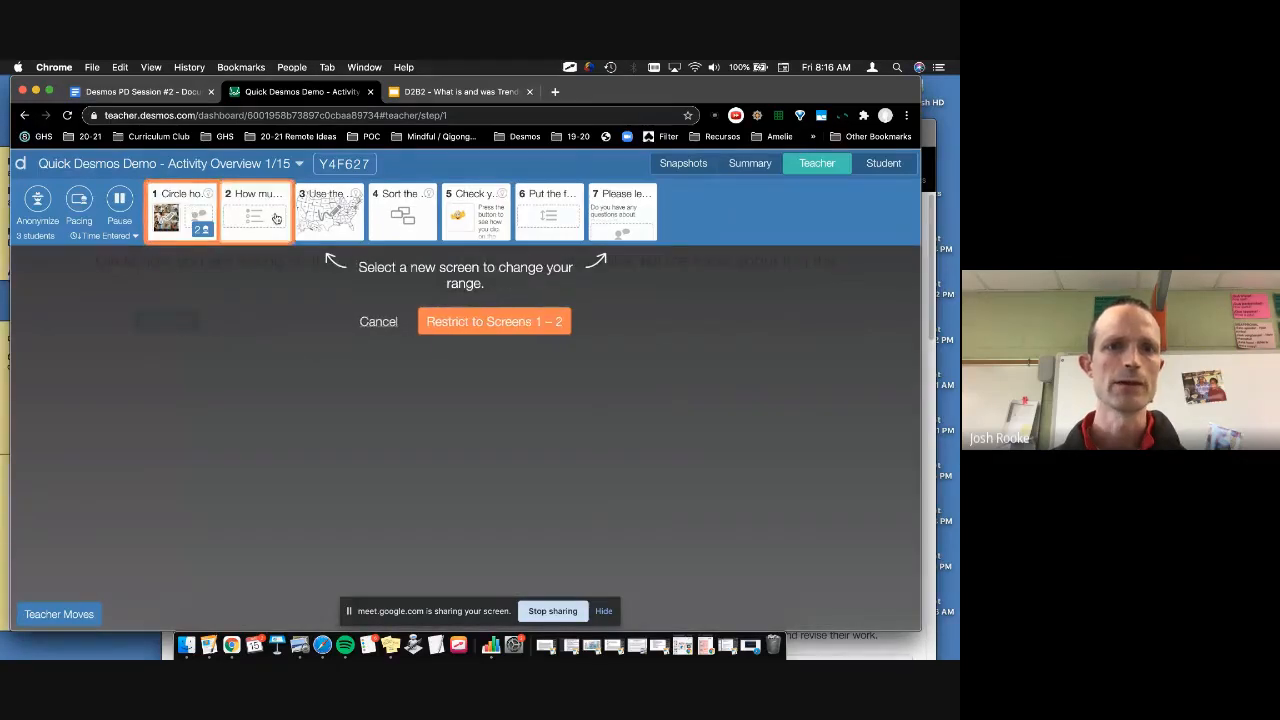
click(490, 322)
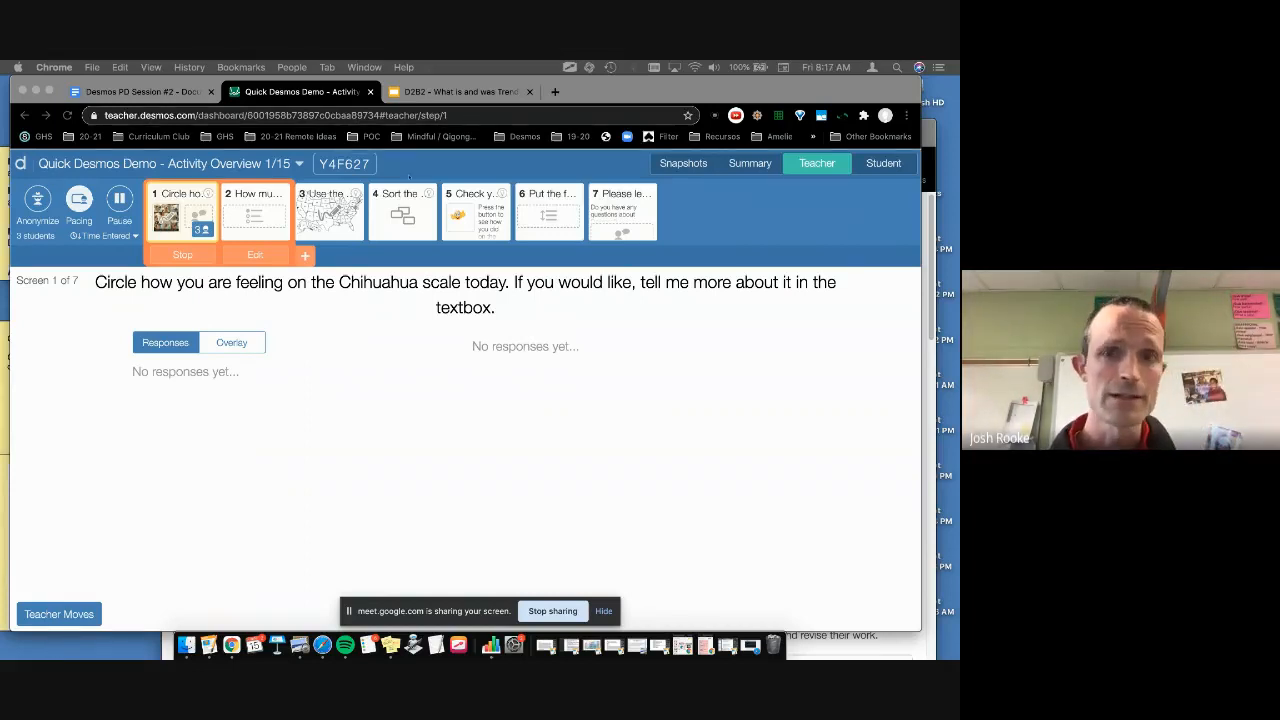
click(748, 166)
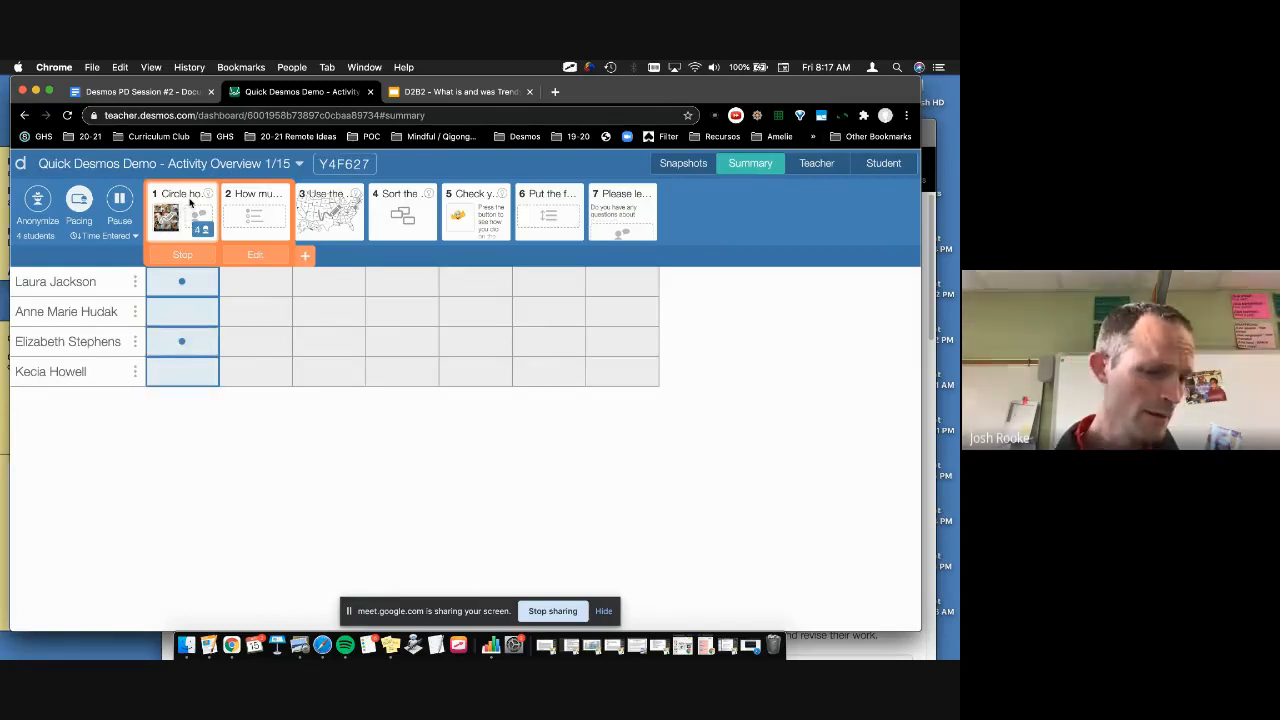
click(190, 203)
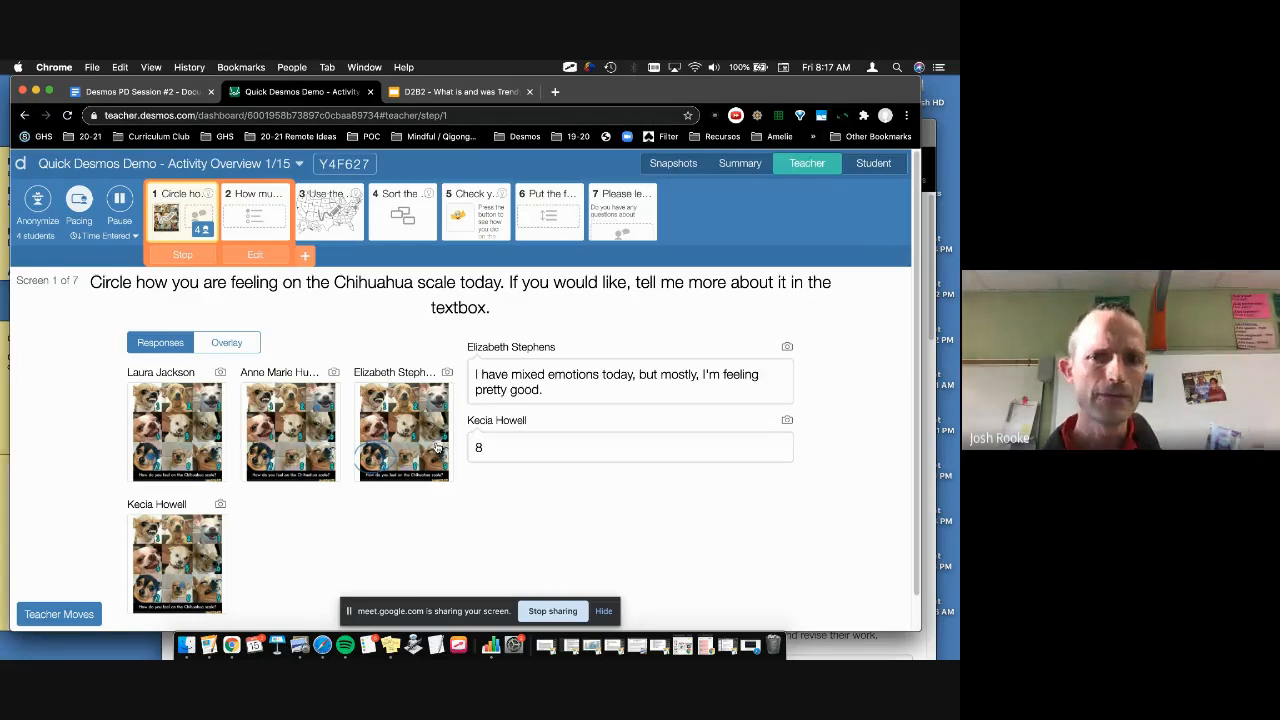
Step: Overlay all students' screen 1 sketches, then show screen 2's Desmos experience poll results
click(227, 343)
scroll(190, 465, down, 3)
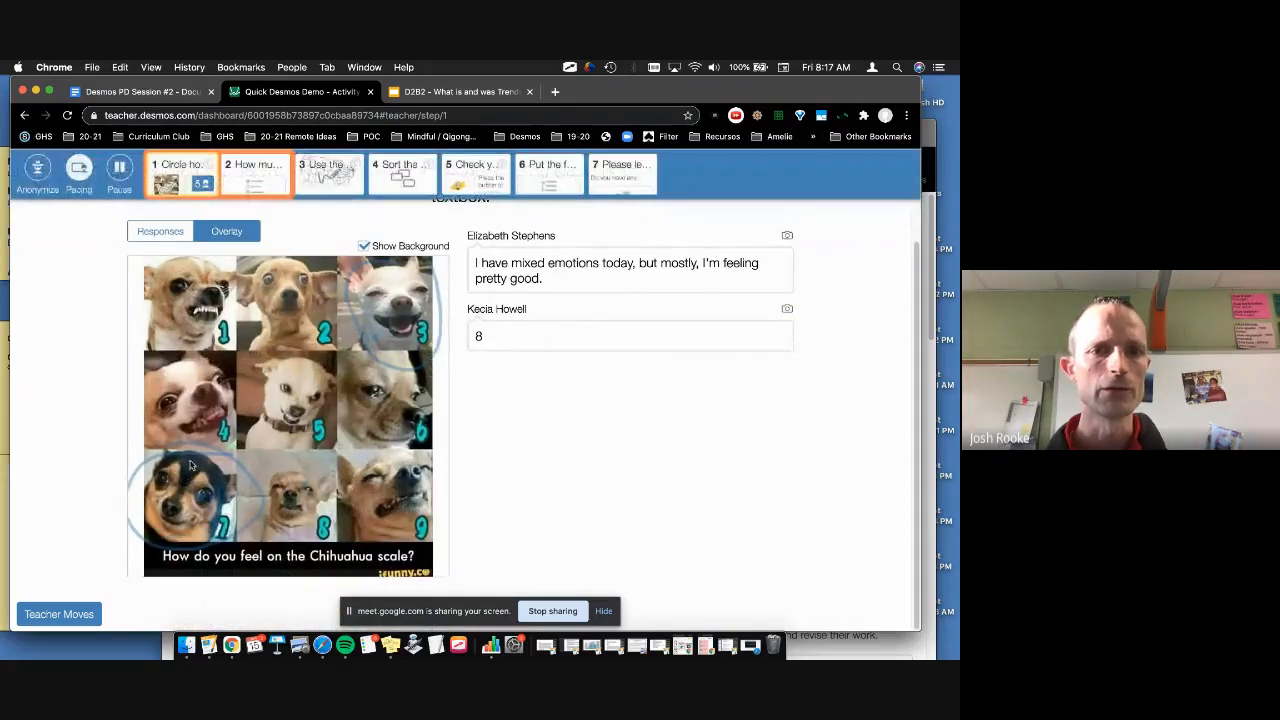
scroll(299, 461, up, 1)
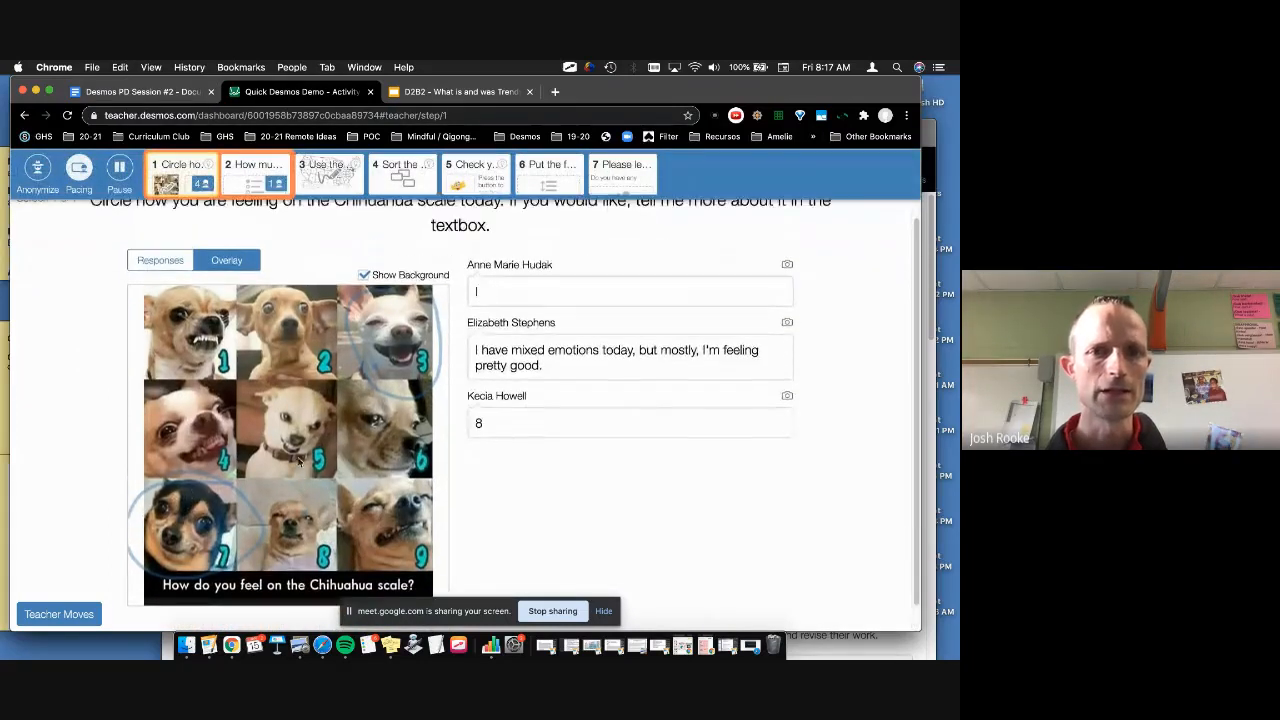
scroll(298, 459, up, 2)
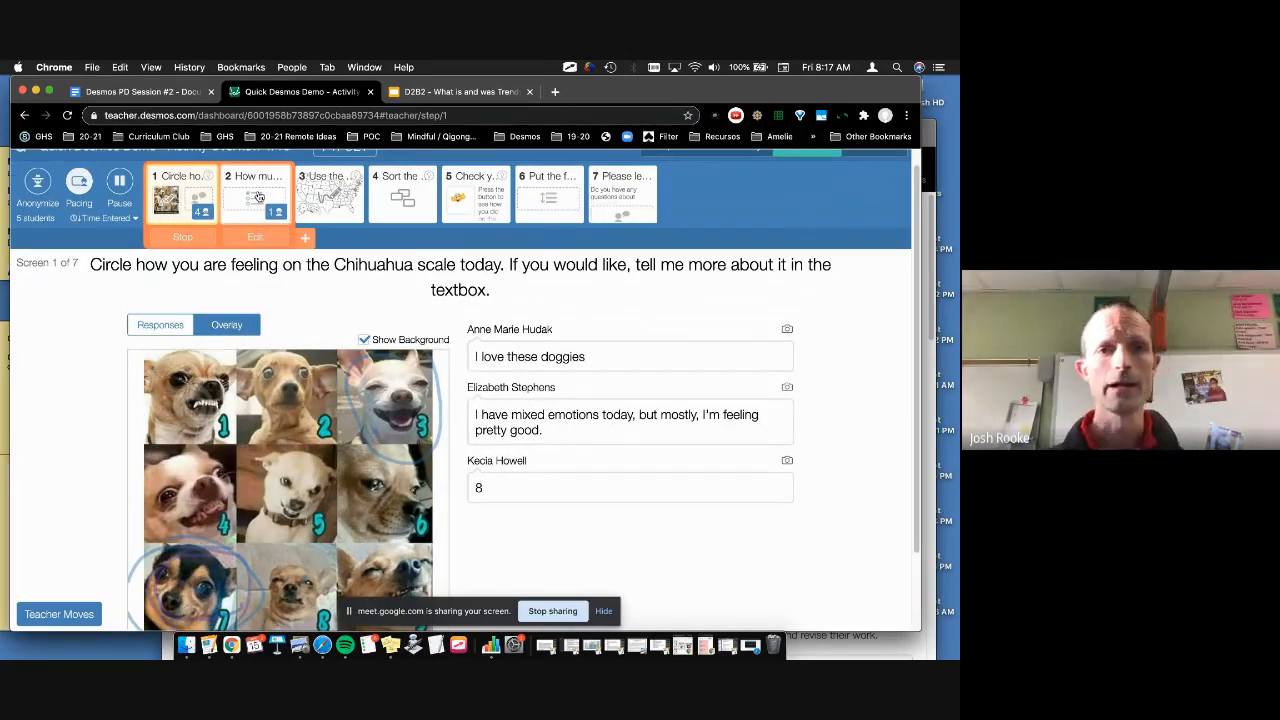
click(258, 197)
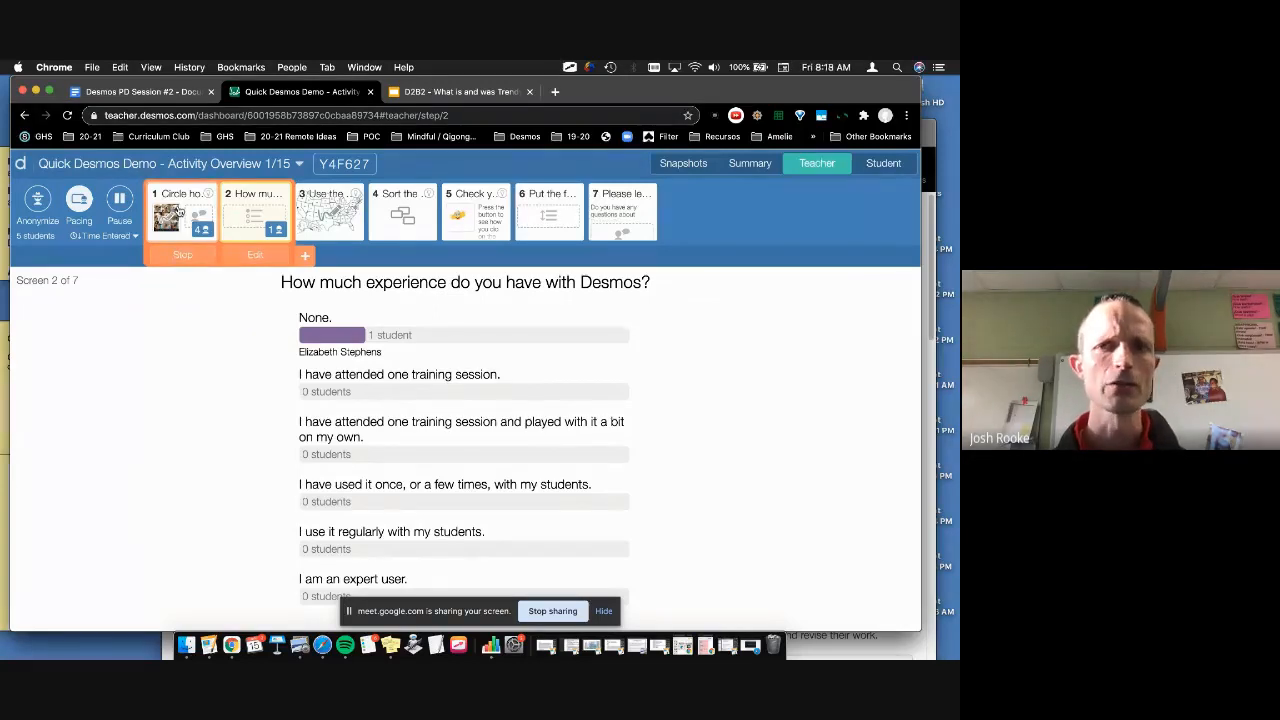
click(172, 205)
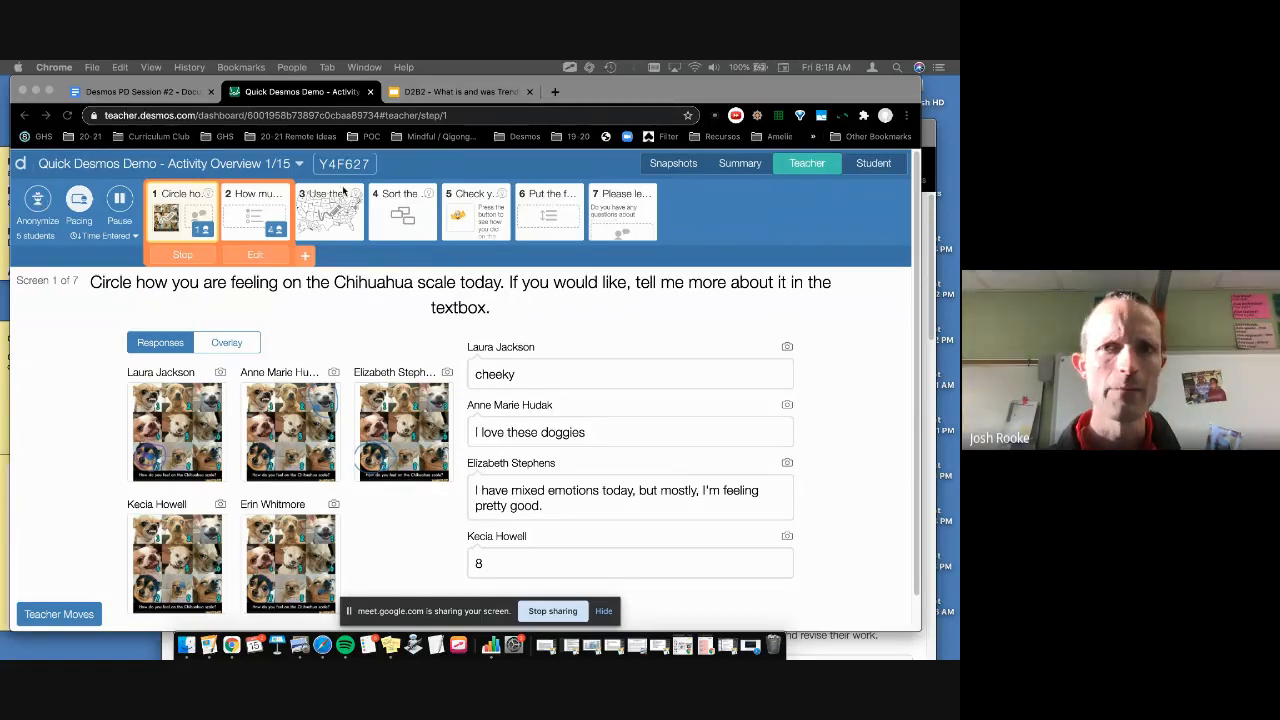
click(742, 165)
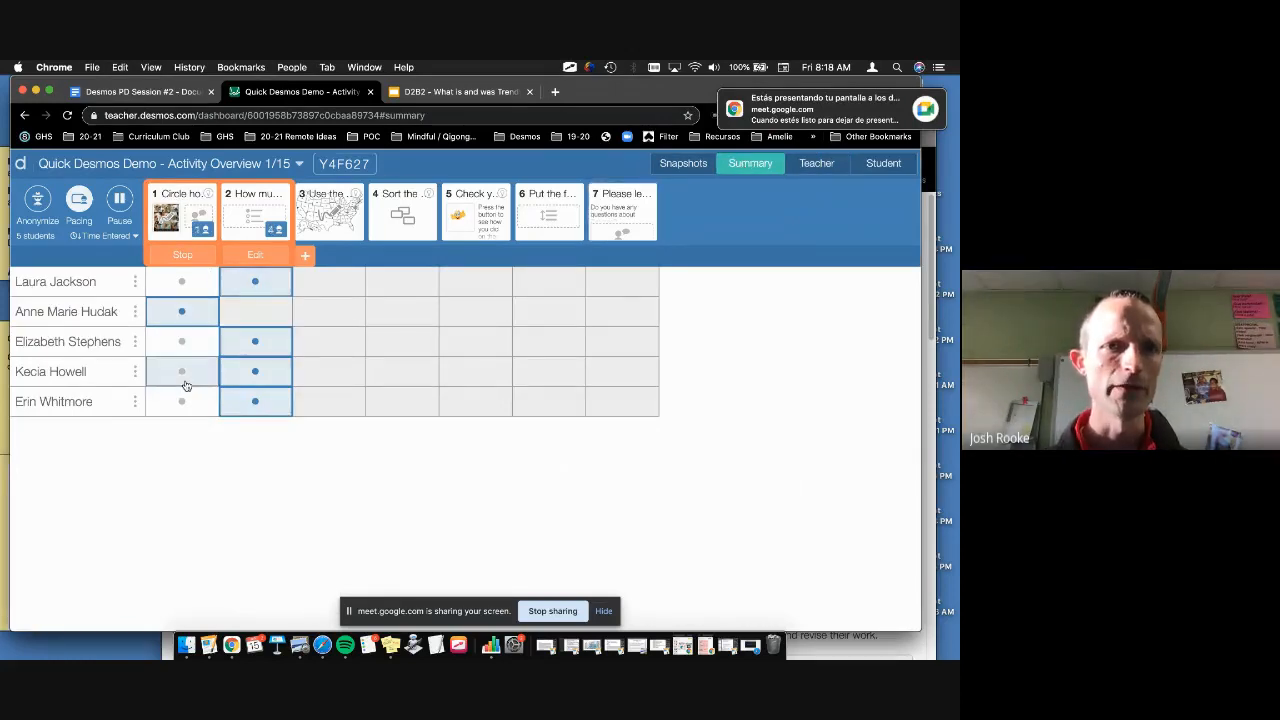
click(255, 210)
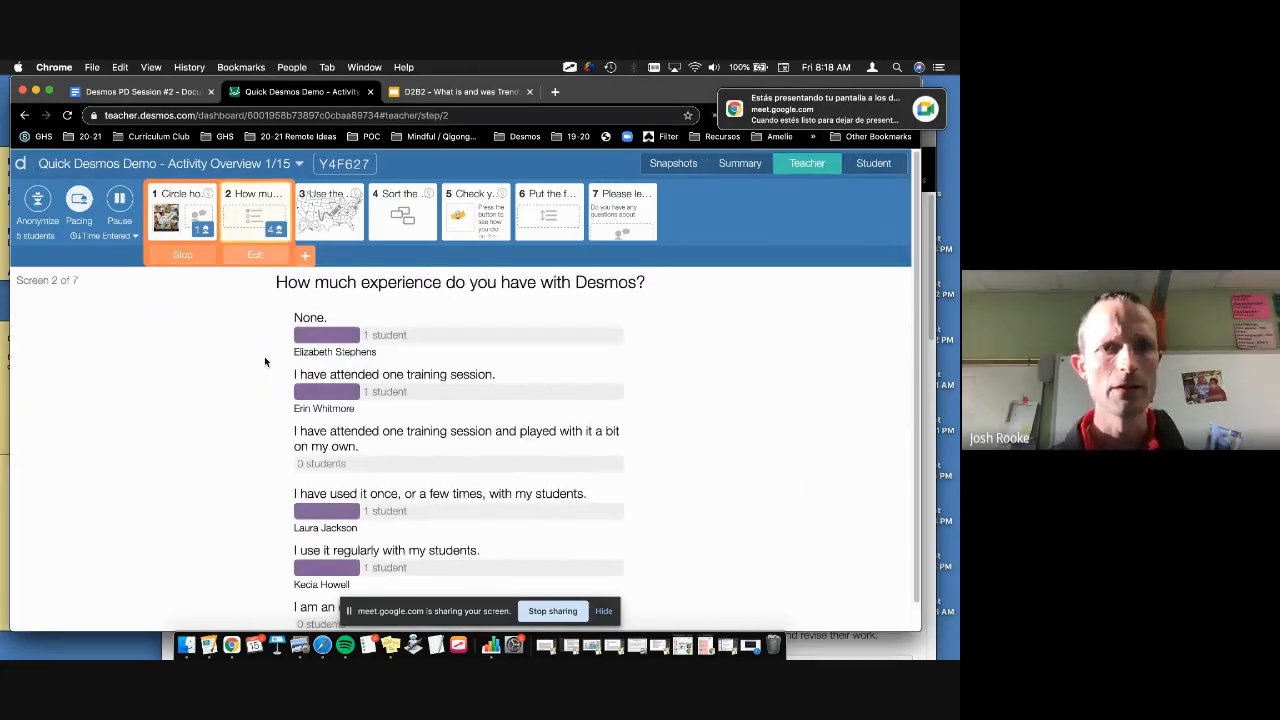
scroll(265, 362, down, 1)
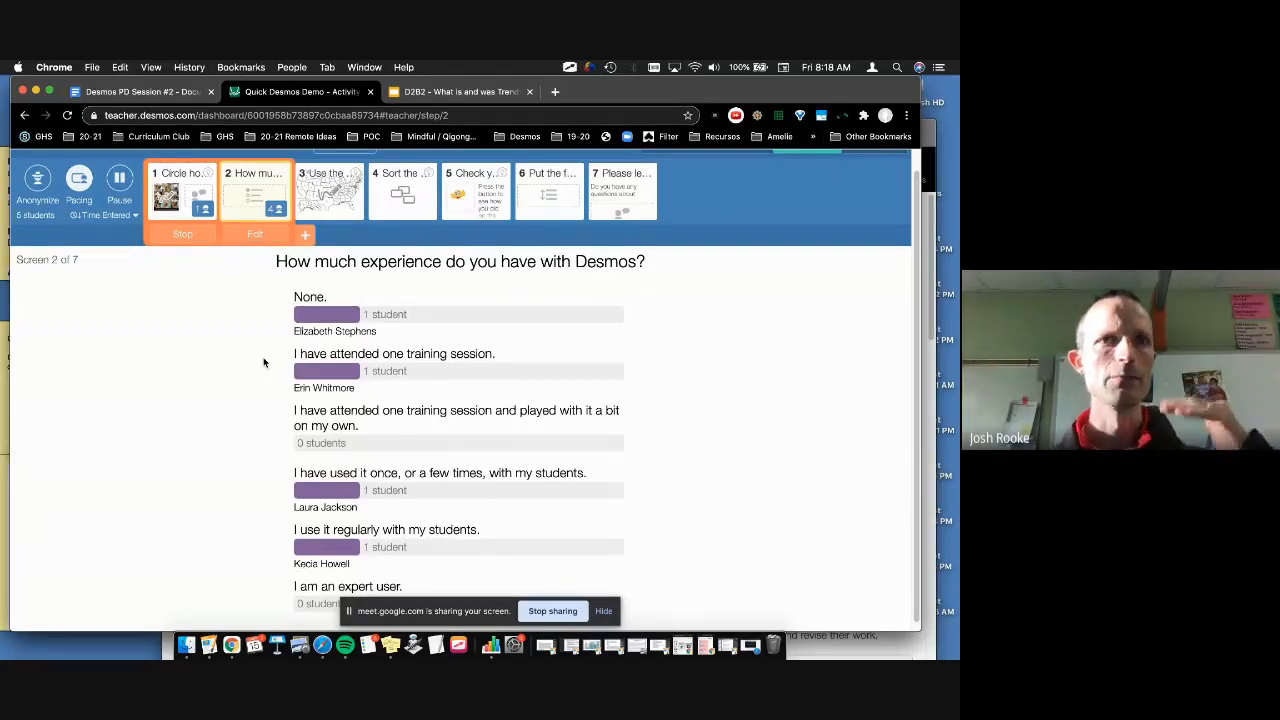
scroll(264, 362, down, 1)
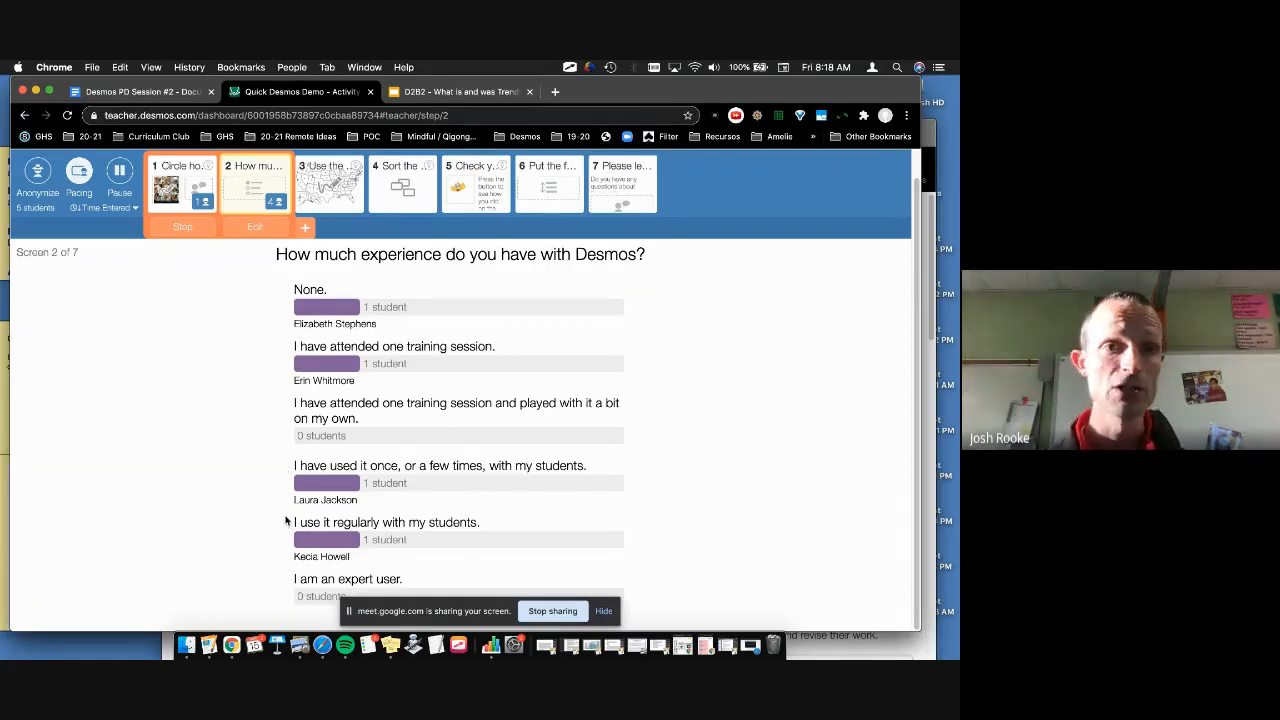
Step: Toggle Anonymize on and off, pace students to screen 3 only, and show the Summary
click(47, 174)
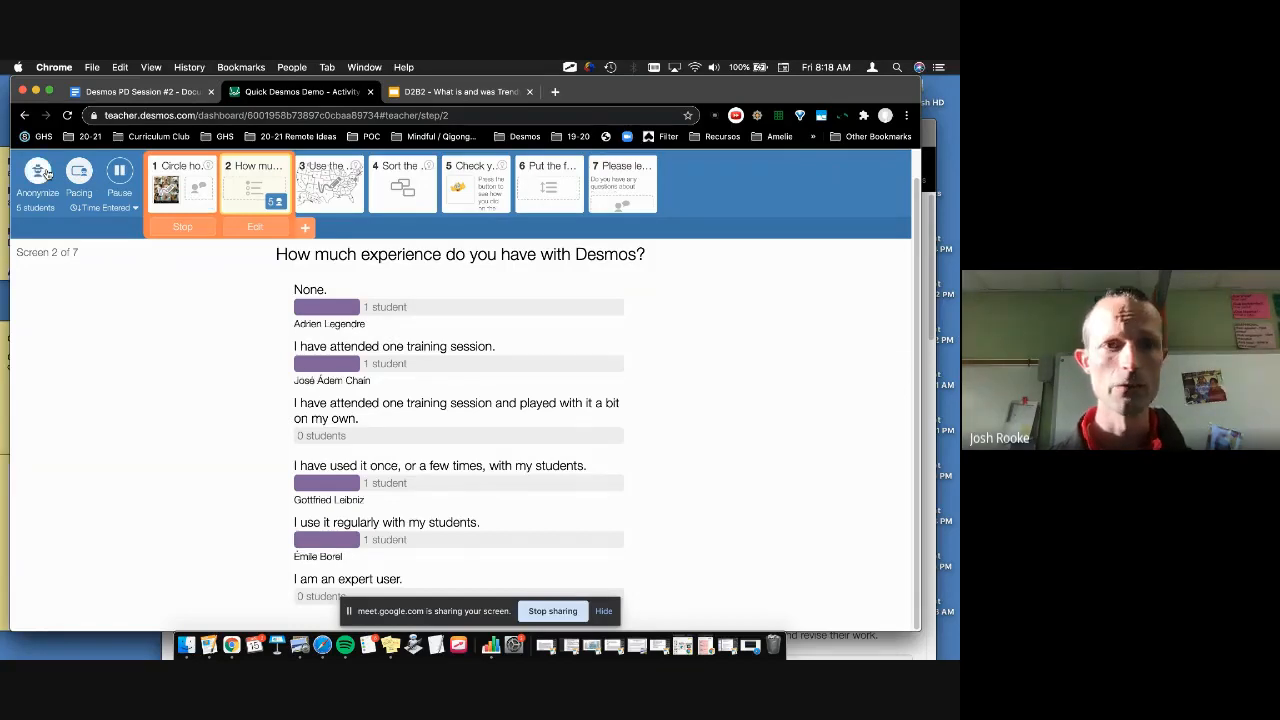
click(47, 174)
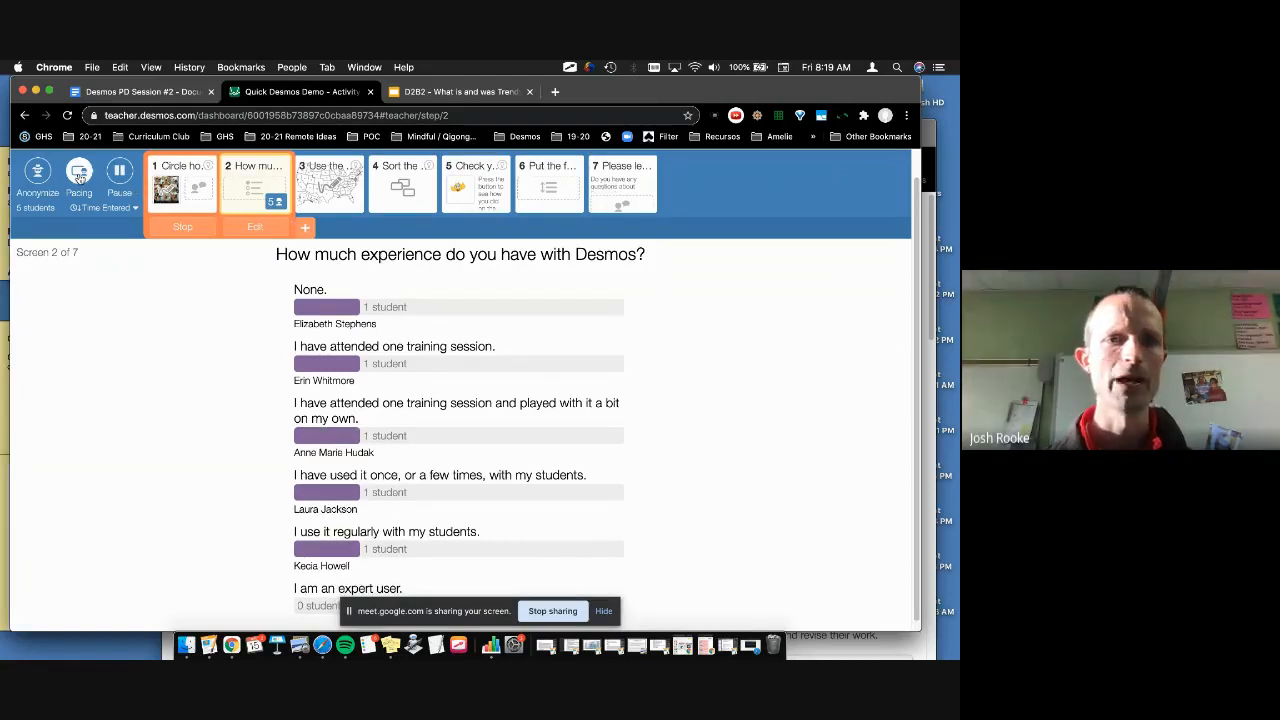
click(79, 181)
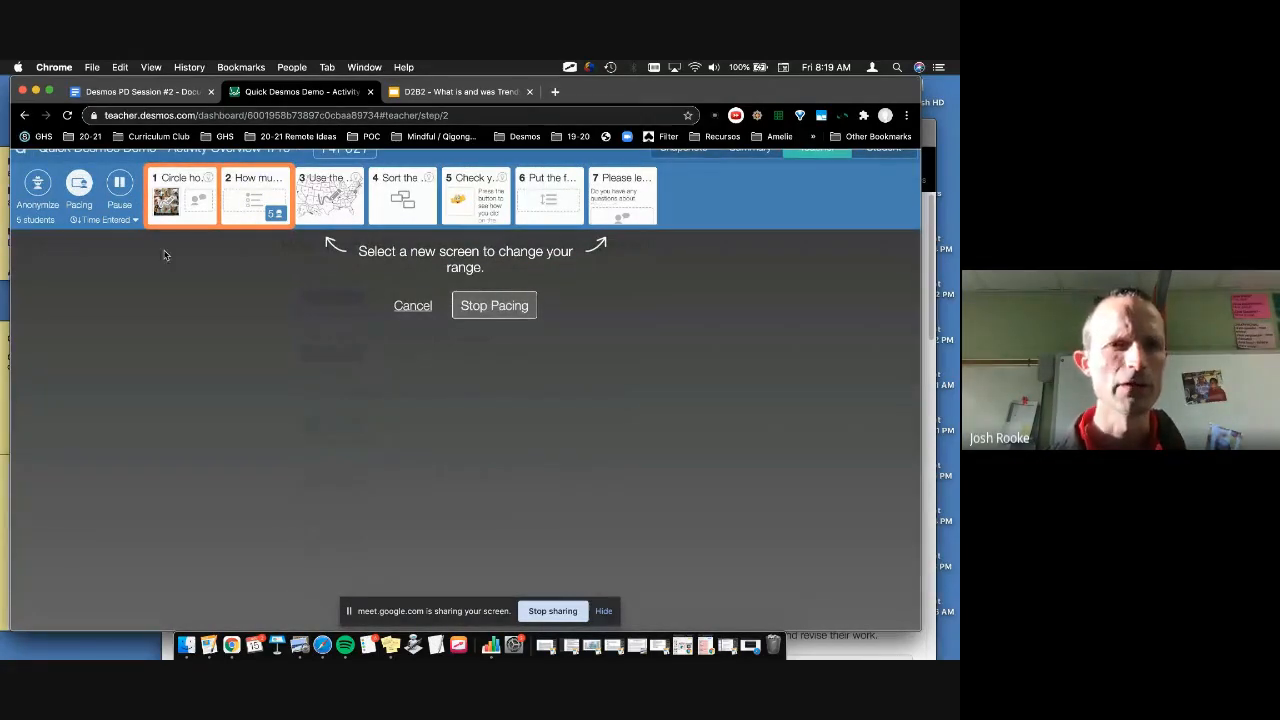
click(339, 197)
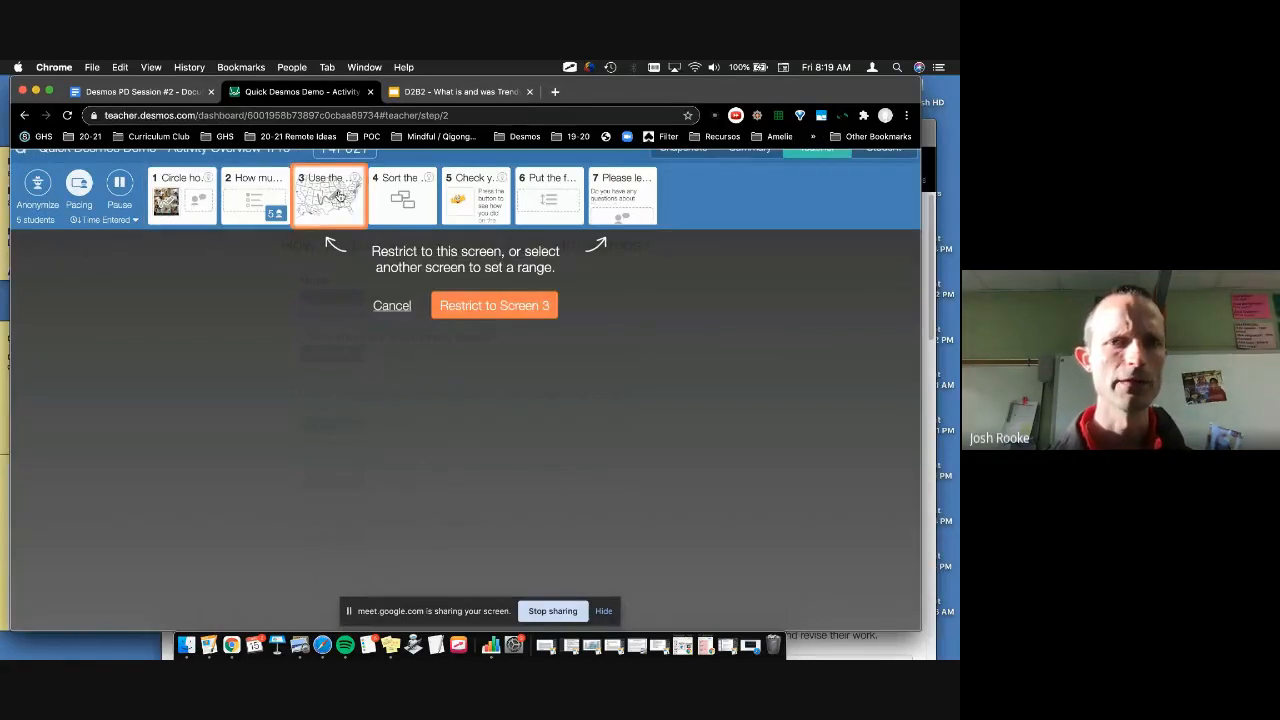
click(482, 312)
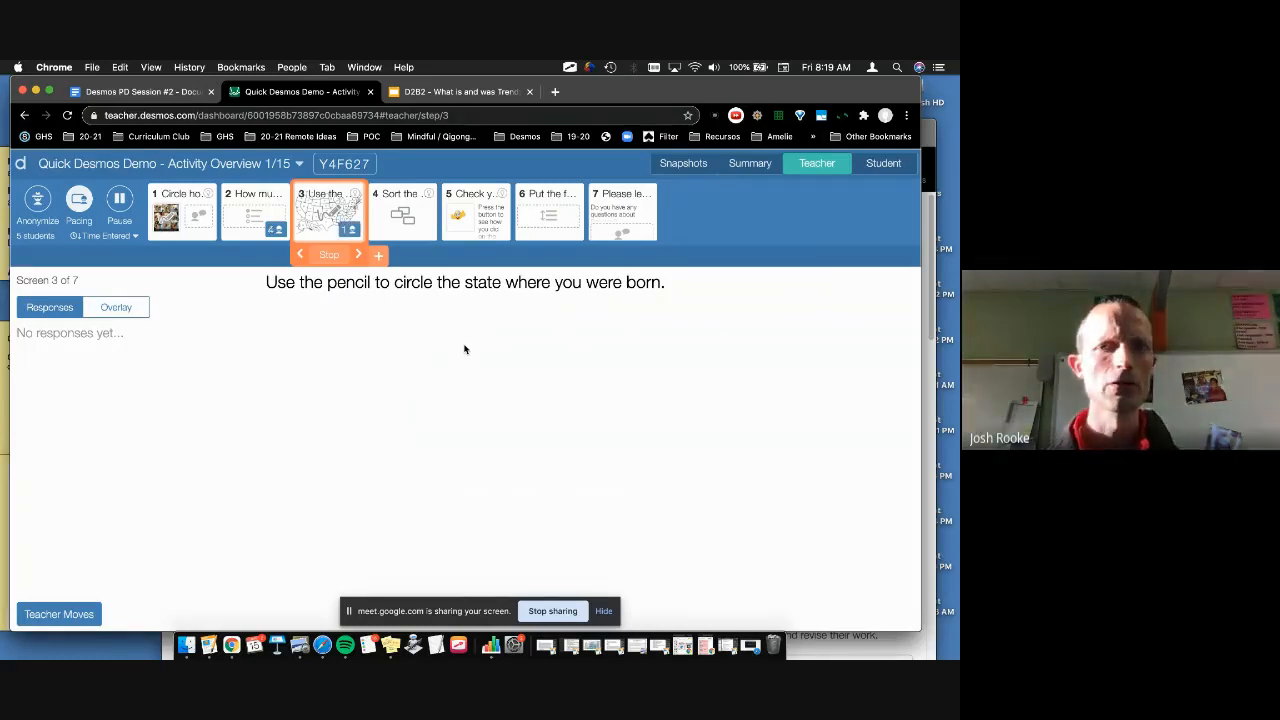
click(735, 166)
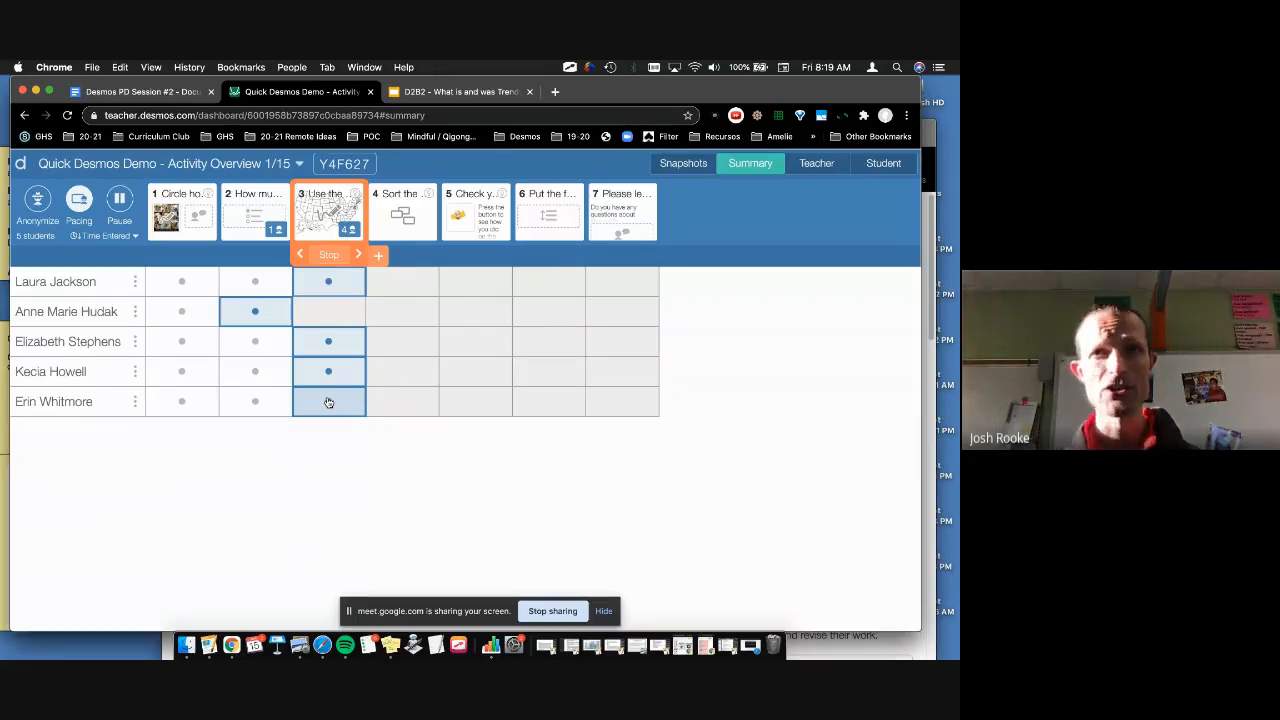
Step: Stop the screen 3 pacing restriction, then pause the activity for all students
click(329, 256)
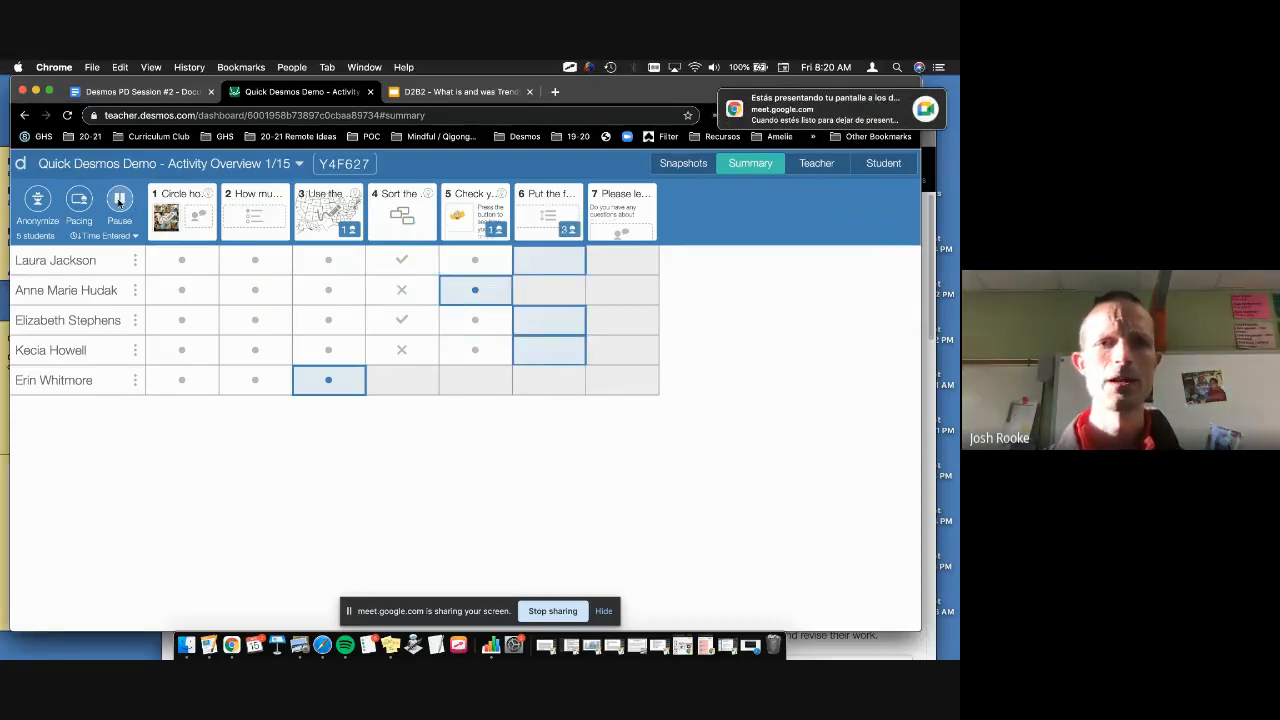
click(119, 201)
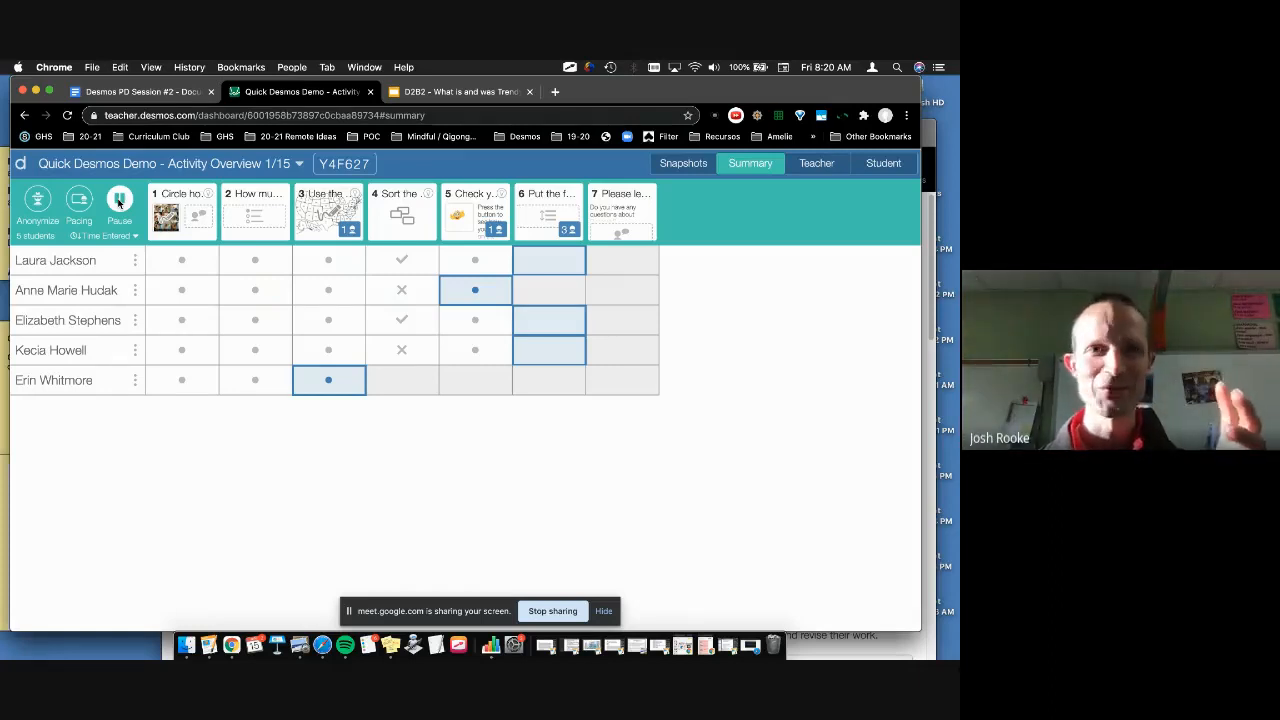
click(119, 201)
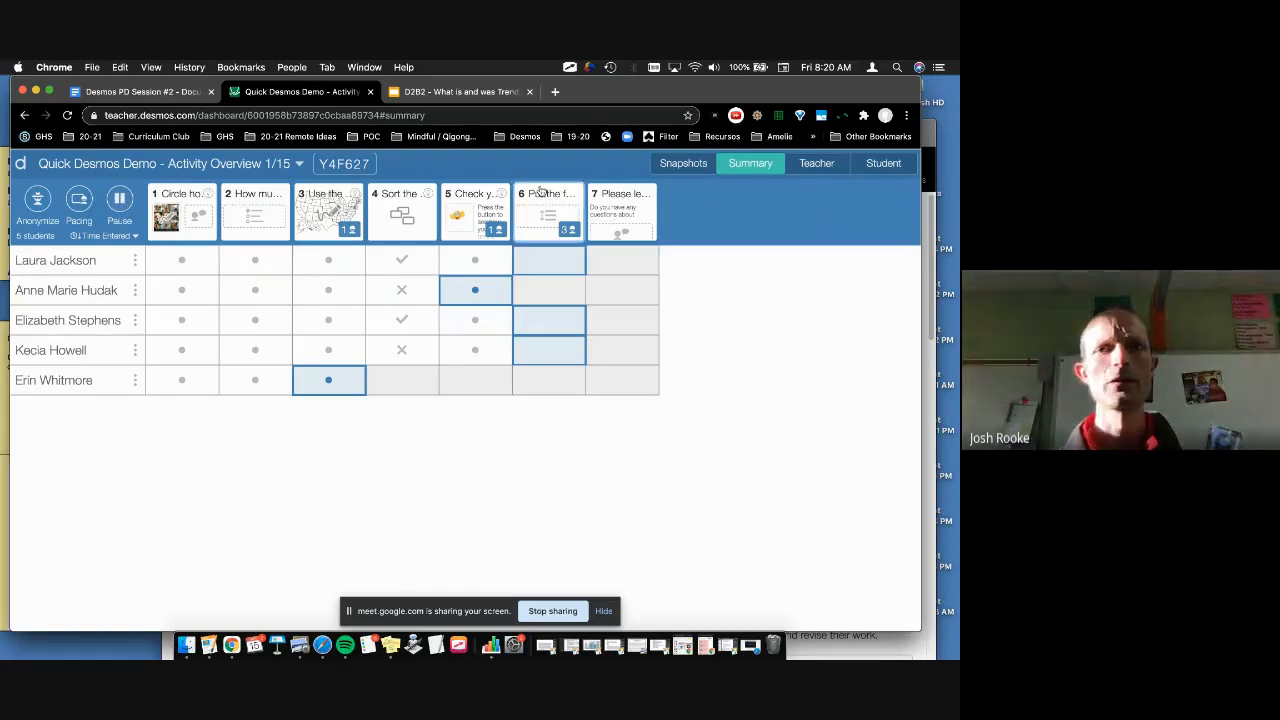
click(540, 191)
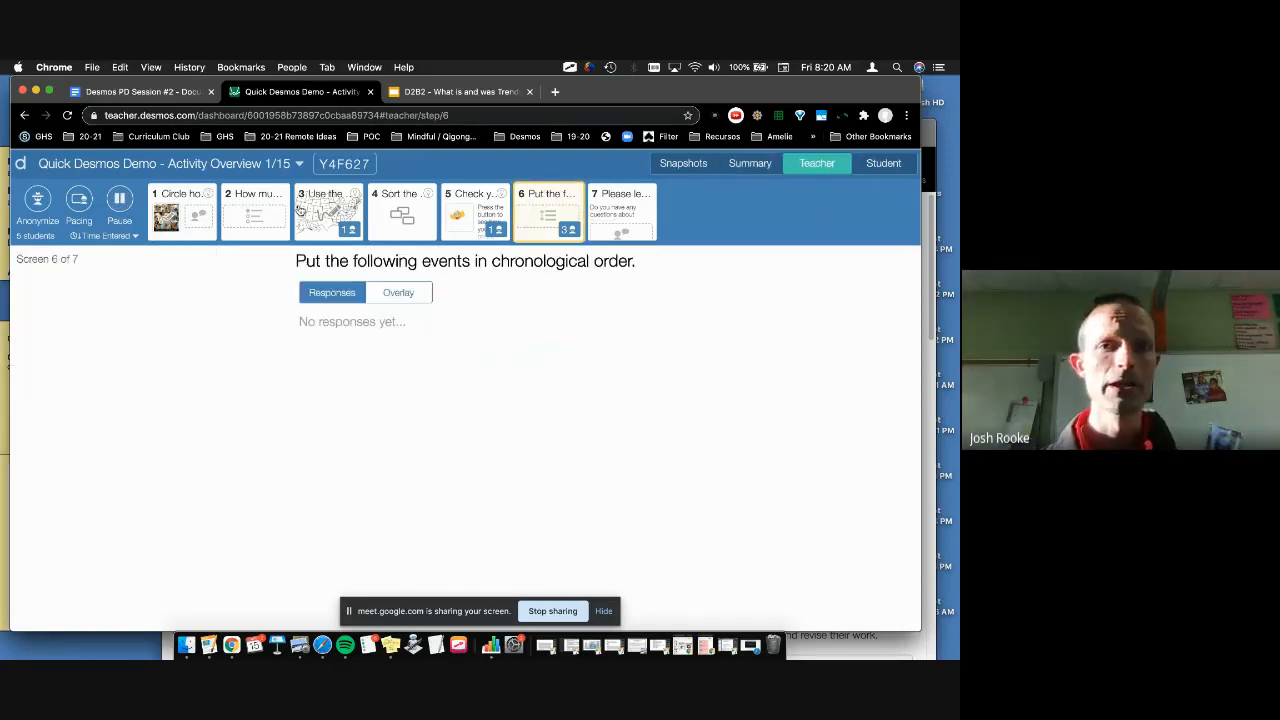
click(79, 202)
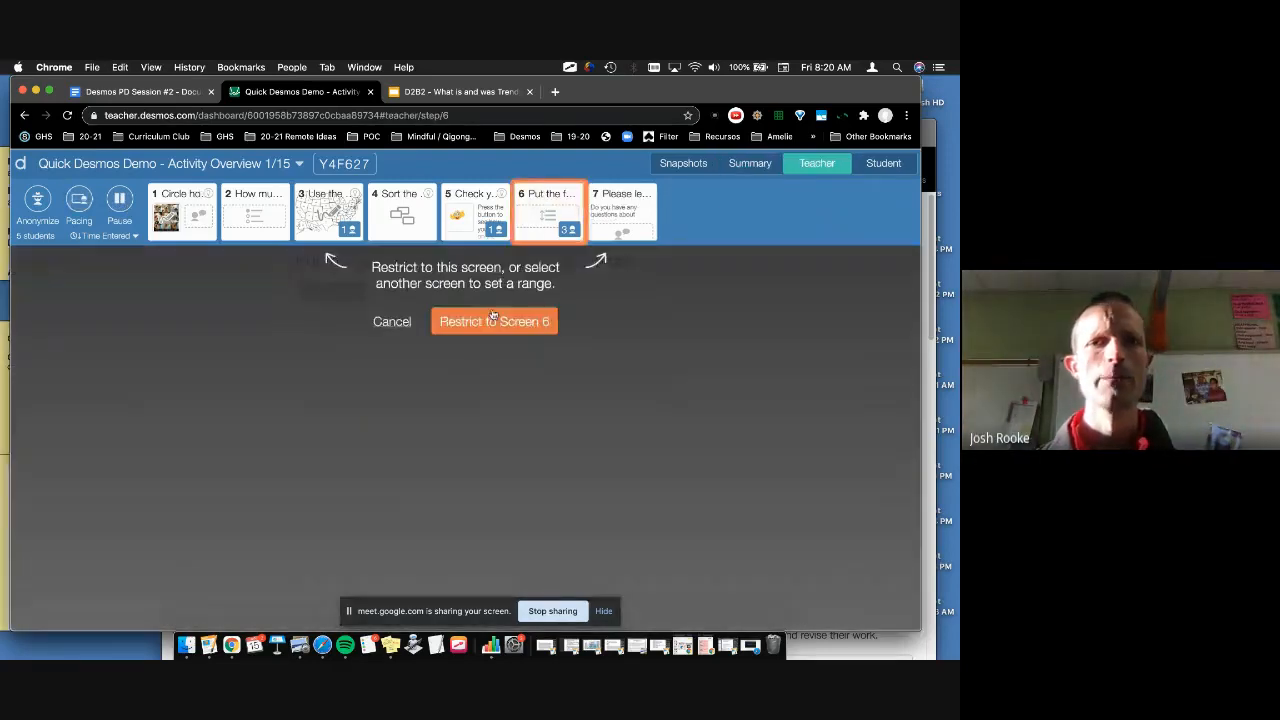
click(492, 318)
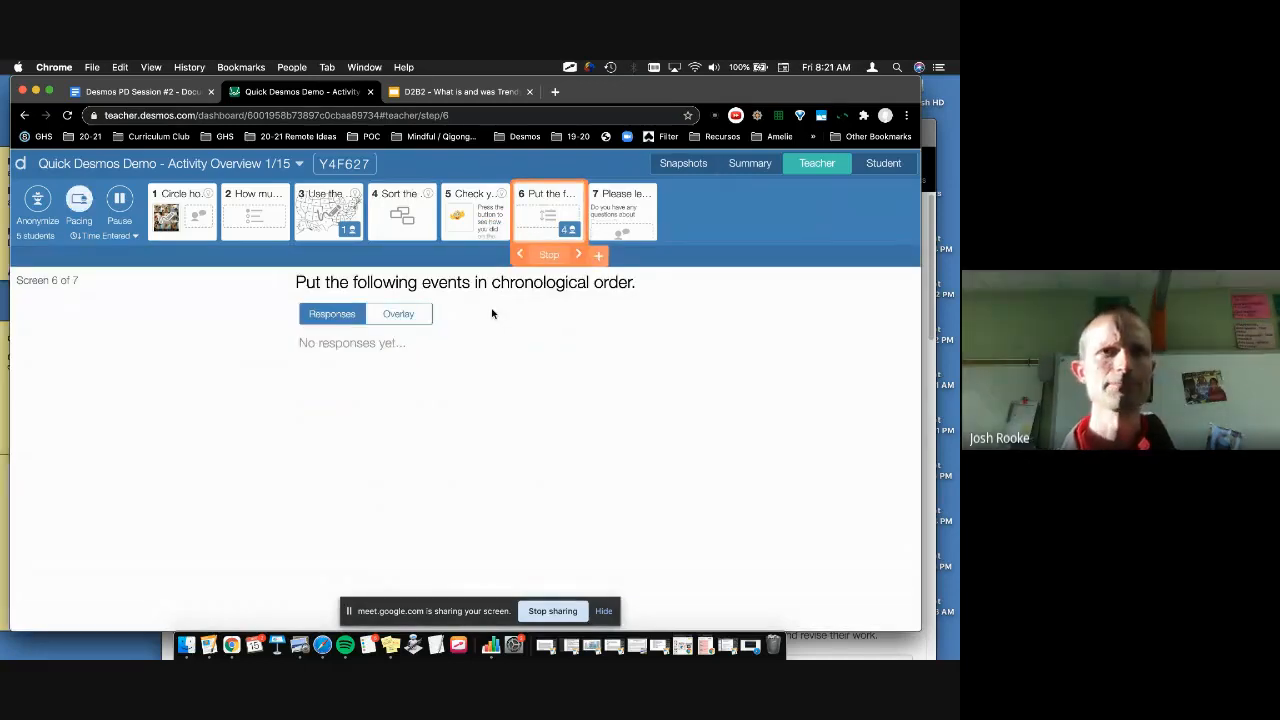
click(749, 168)
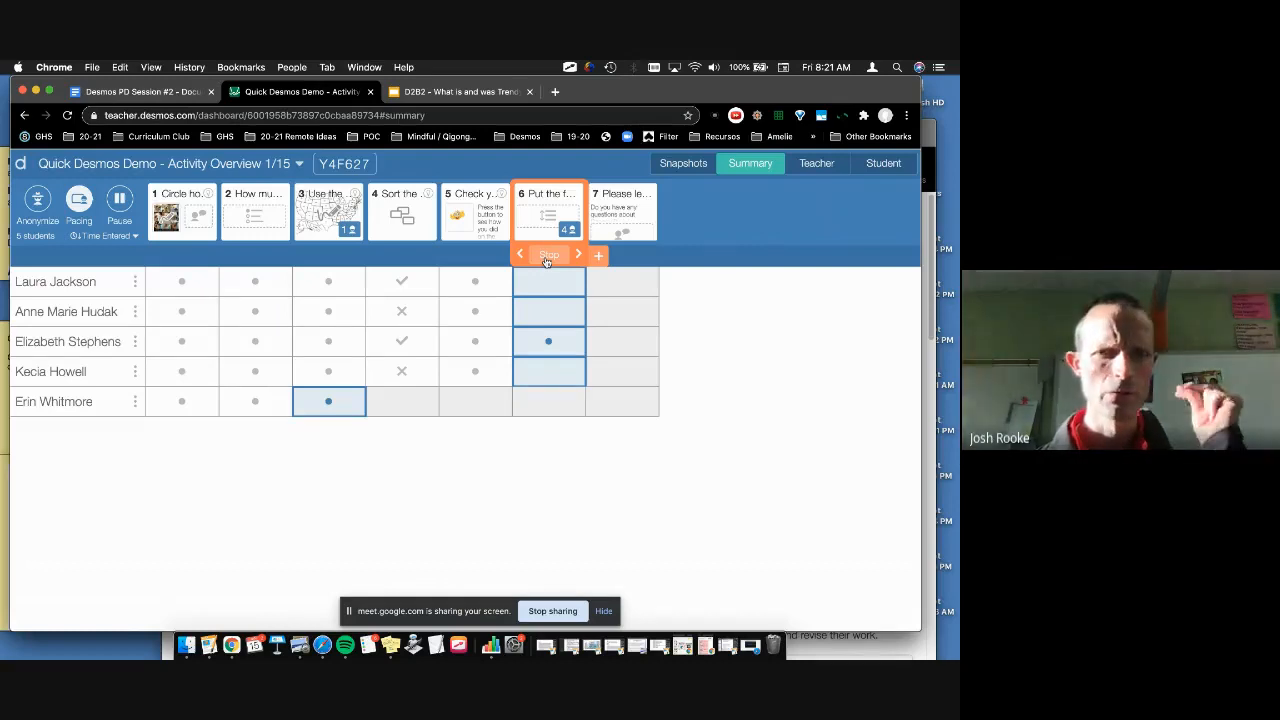
click(547, 258)
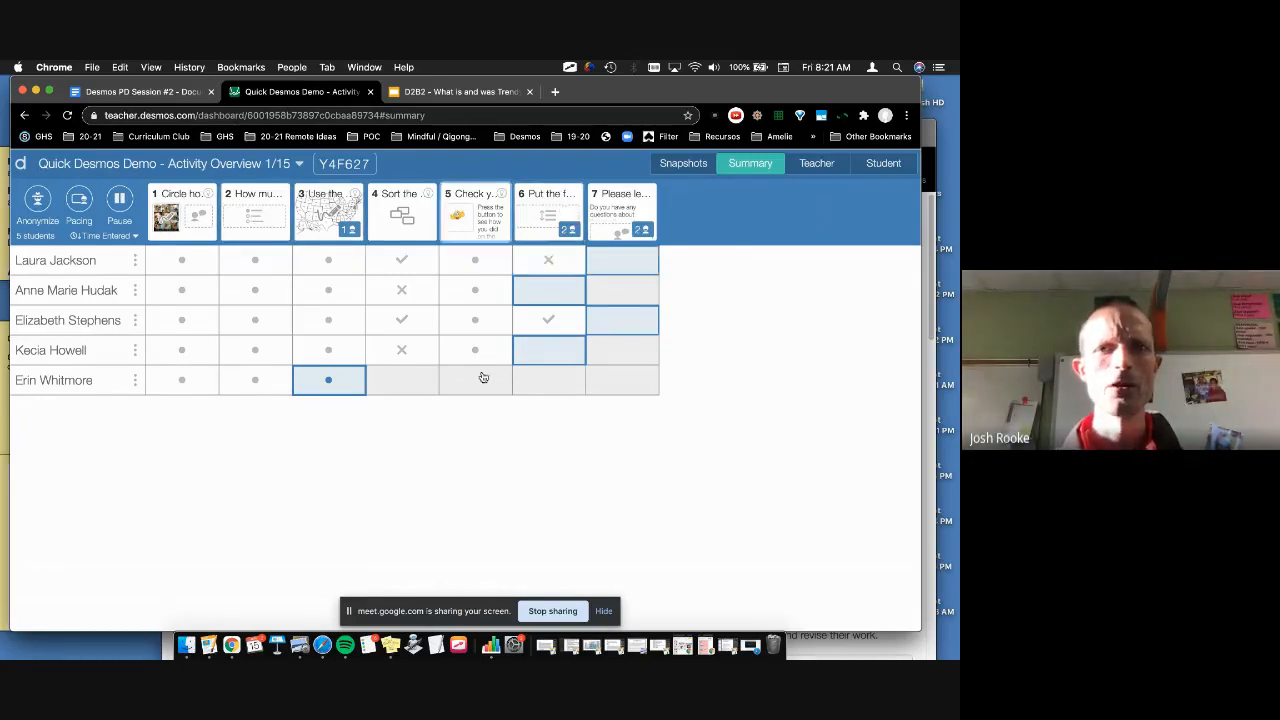
click(537, 219)
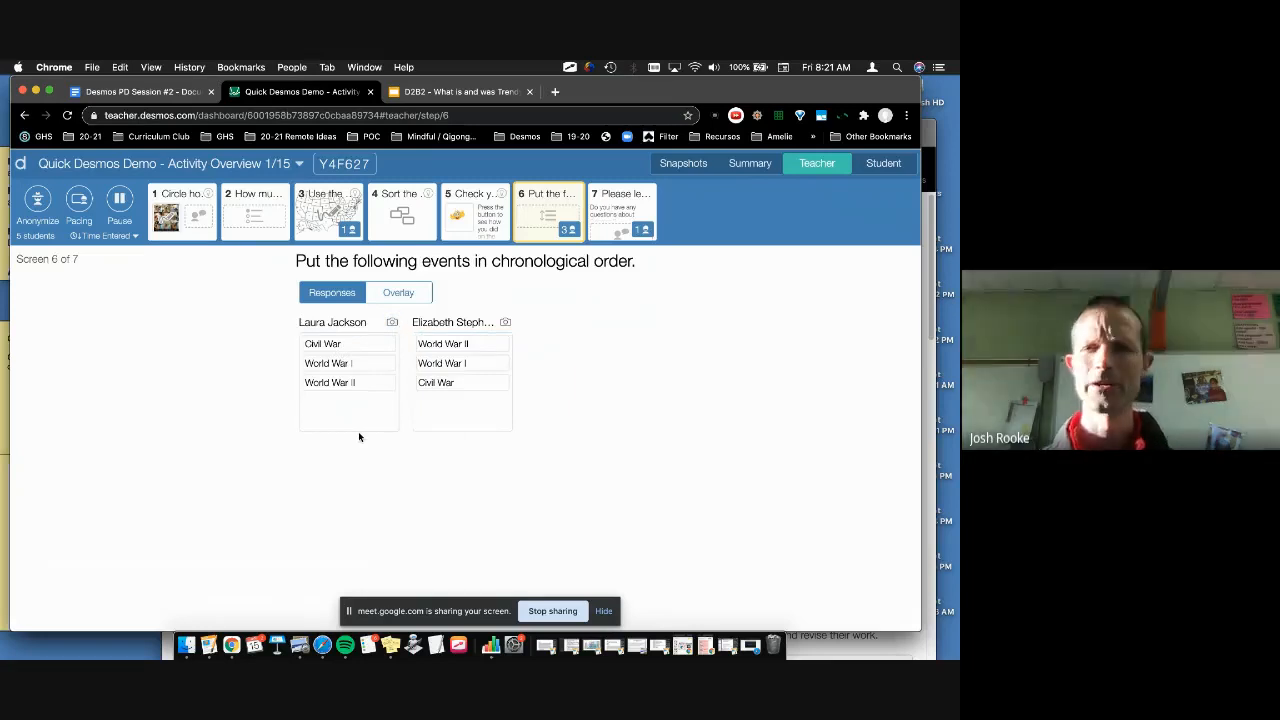
click(735, 165)
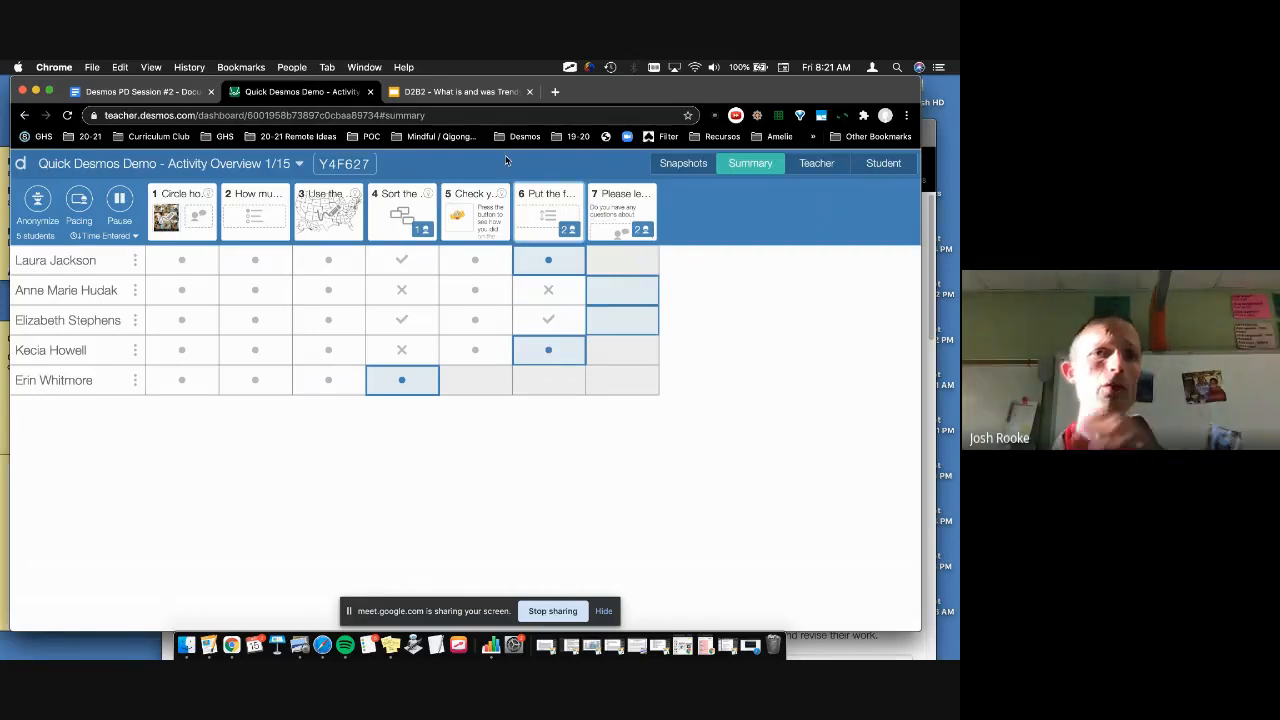
Step: Select the 'Create a teacher account' line in the Desmos PD Session #2 doc, then open a new tab
click(150, 91)
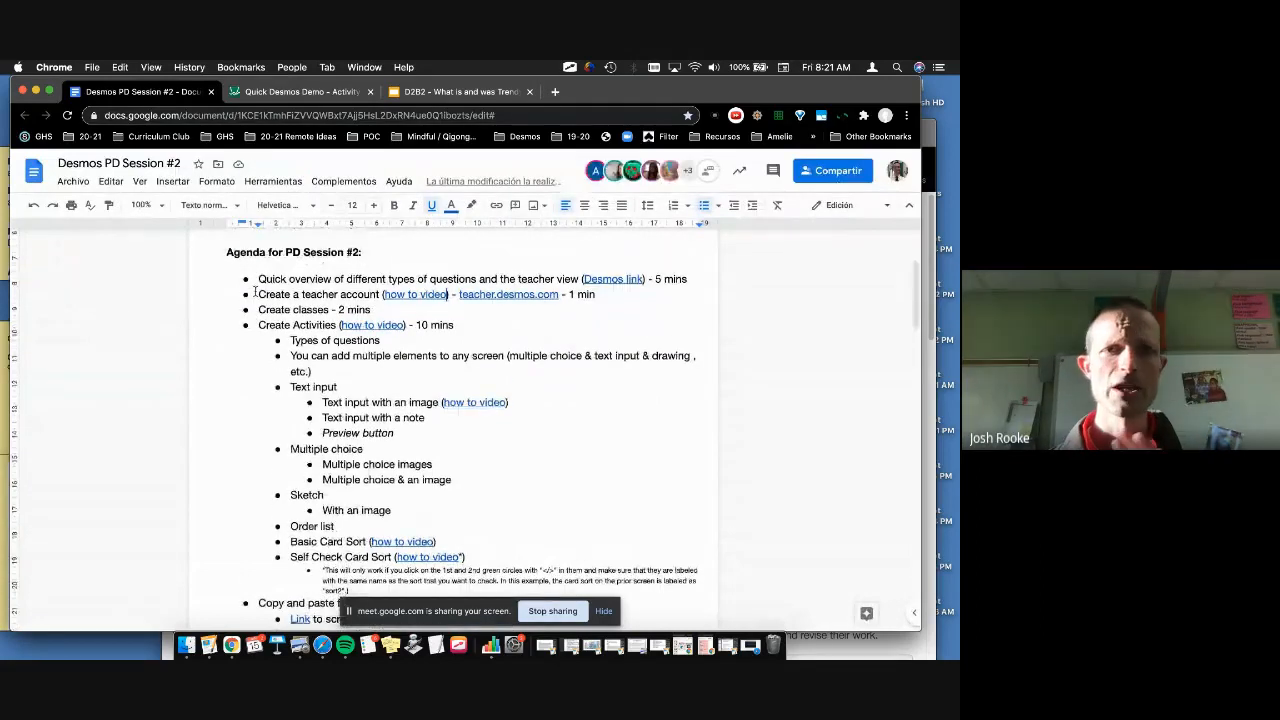
drag(257, 294, 620, 298)
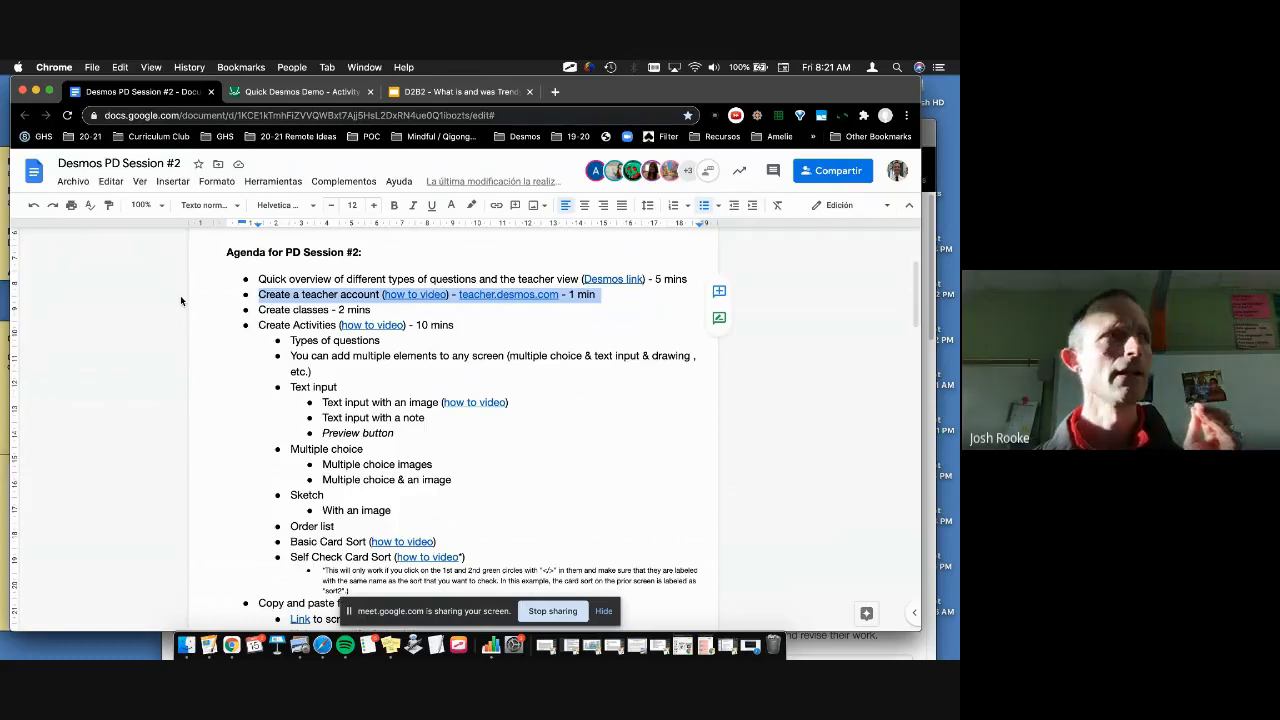
click(555, 92)
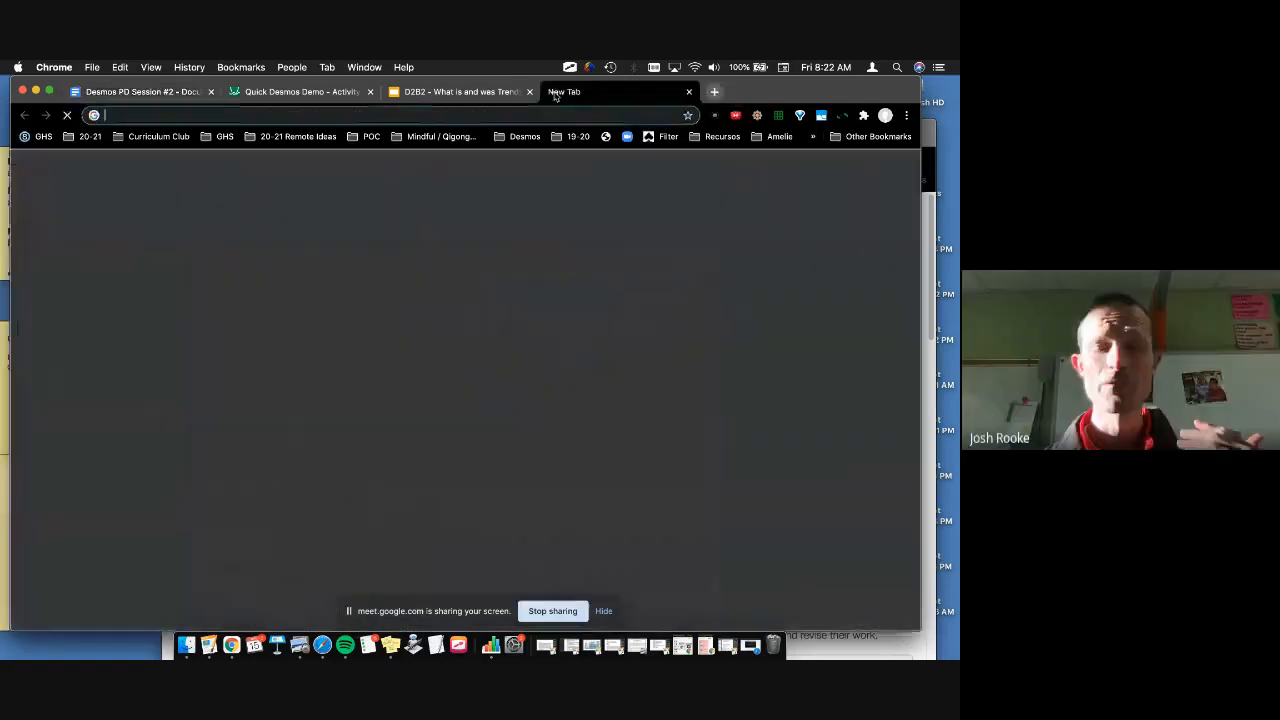
Step: Go to teacher.desmos.com in the new tab, correcting the mistyped address
text(t)
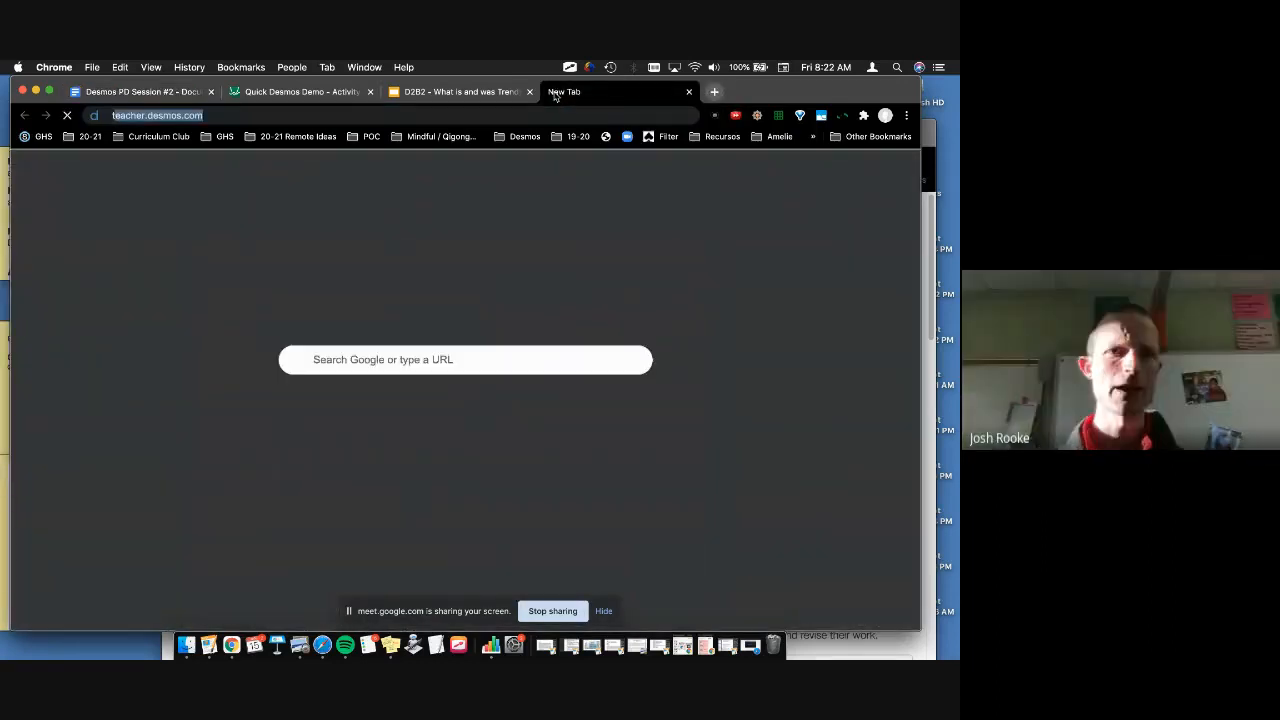
text(teacherh)
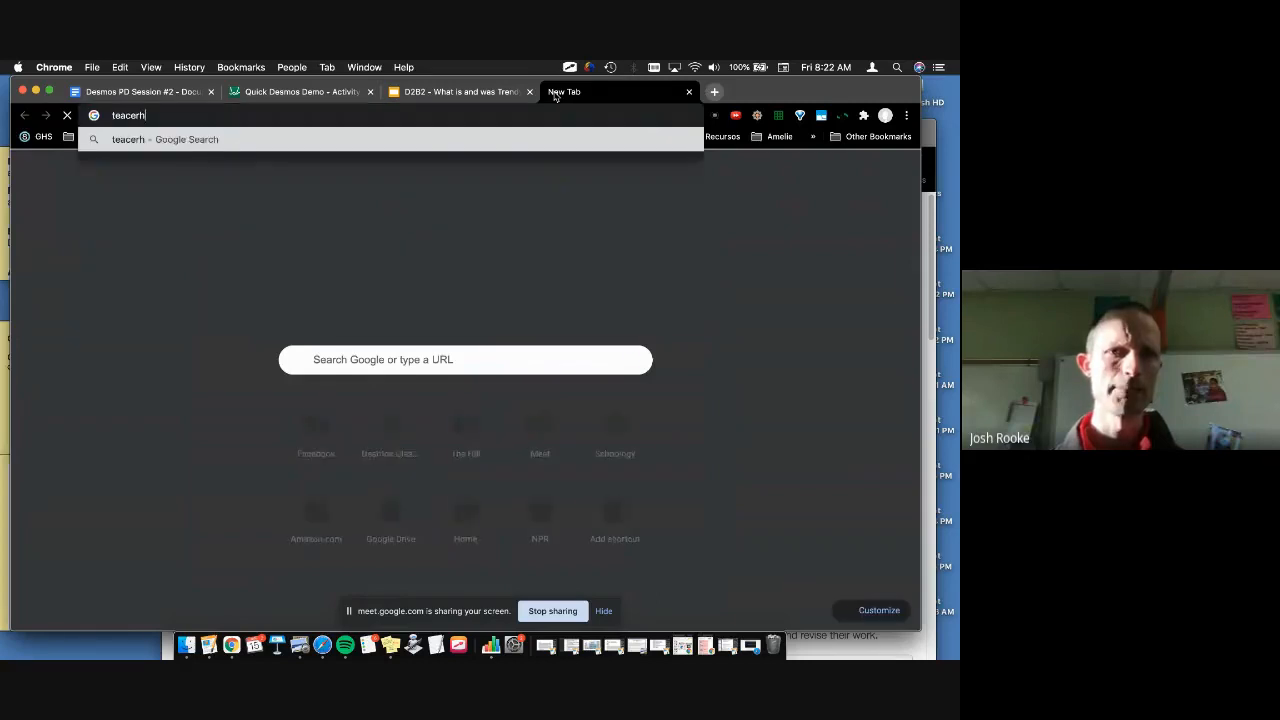
key(BackSpace)
key(BackSpace)
key(BackSpace)
key(Down)
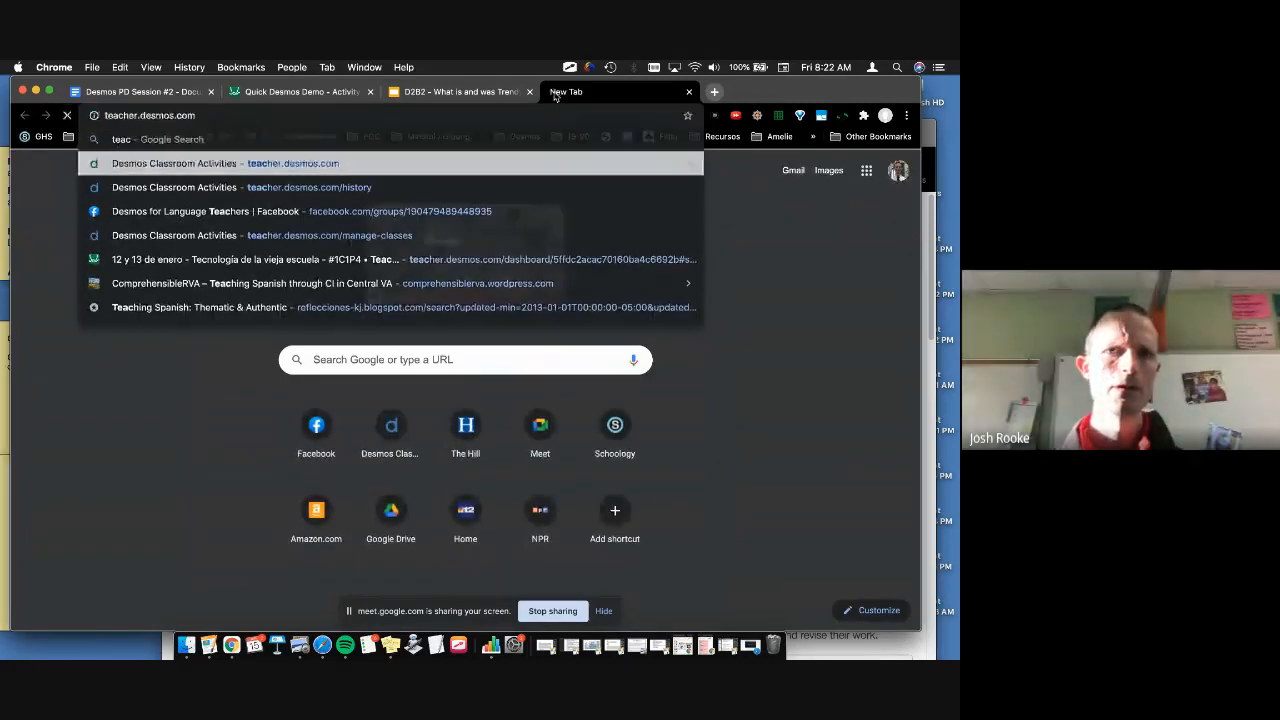
key(Return)
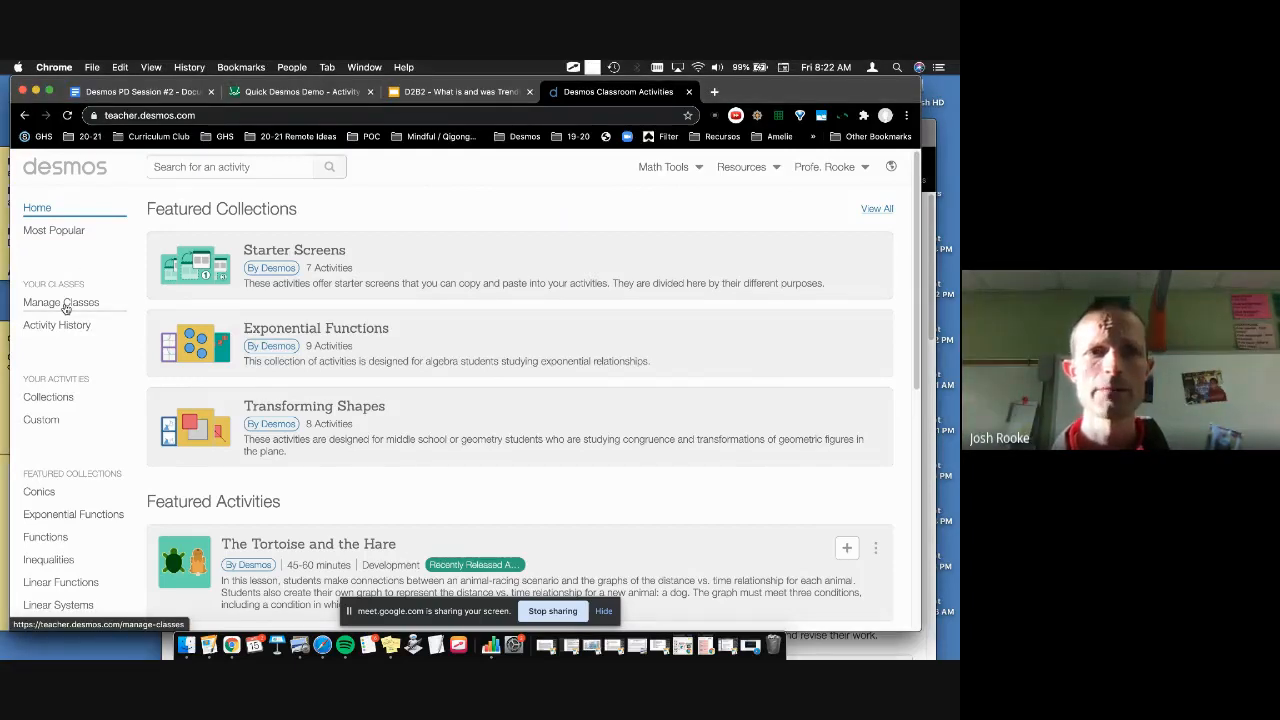
Step: Open Manage Classes to list the existing classes with their codes and rosters
click(64, 307)
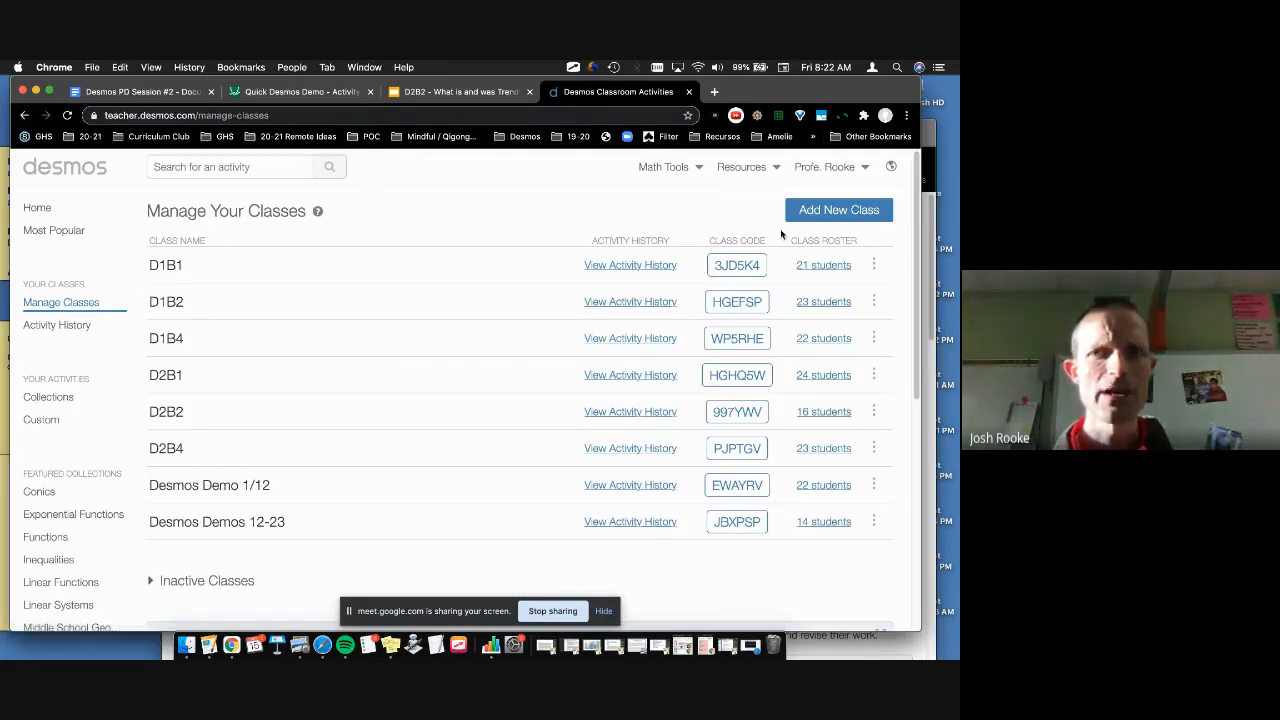
Step: Add a new class named 'Desmos PD #2 - 1/15'
click(820, 210)
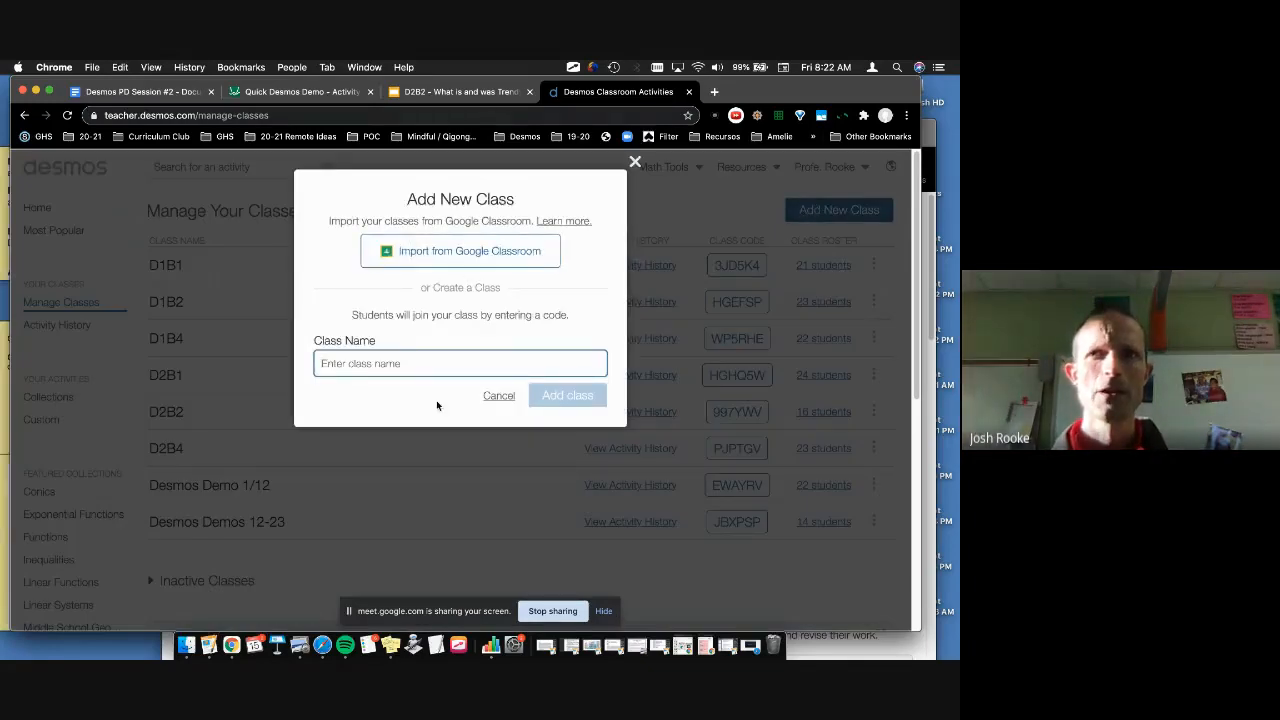
text(Desmos )
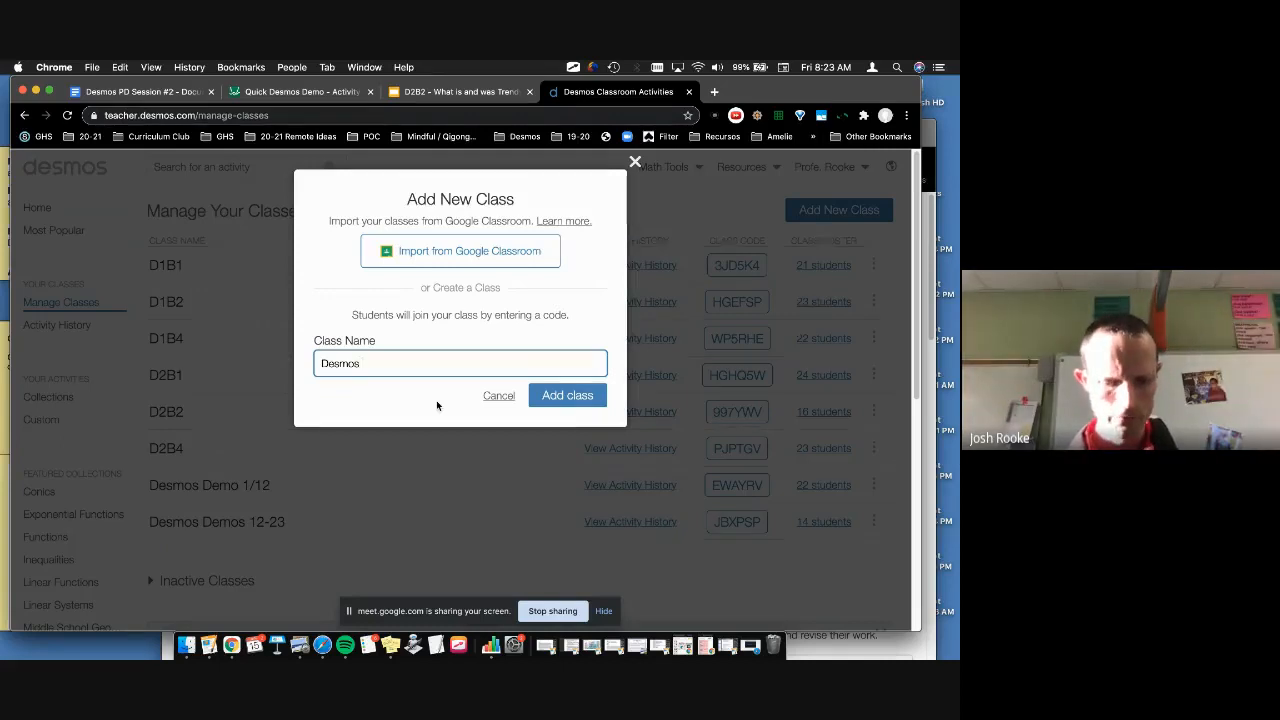
text(PD #2)
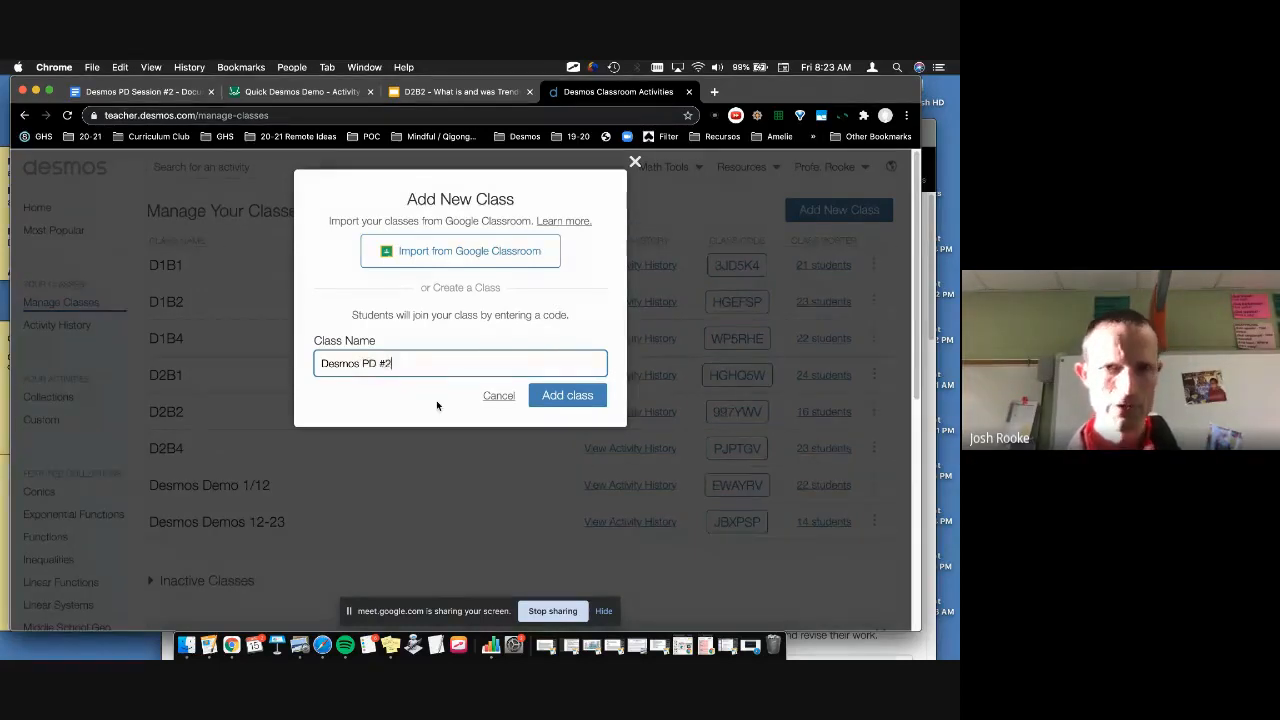
text( -)
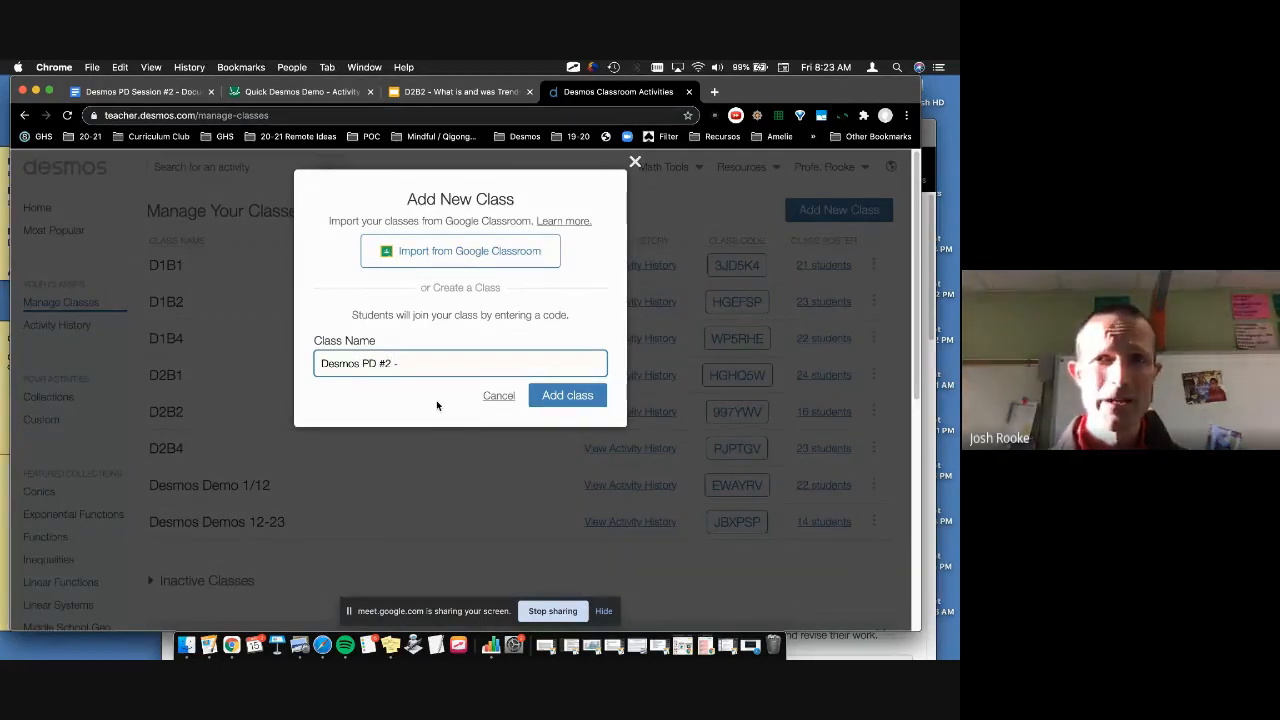
text( 1/)
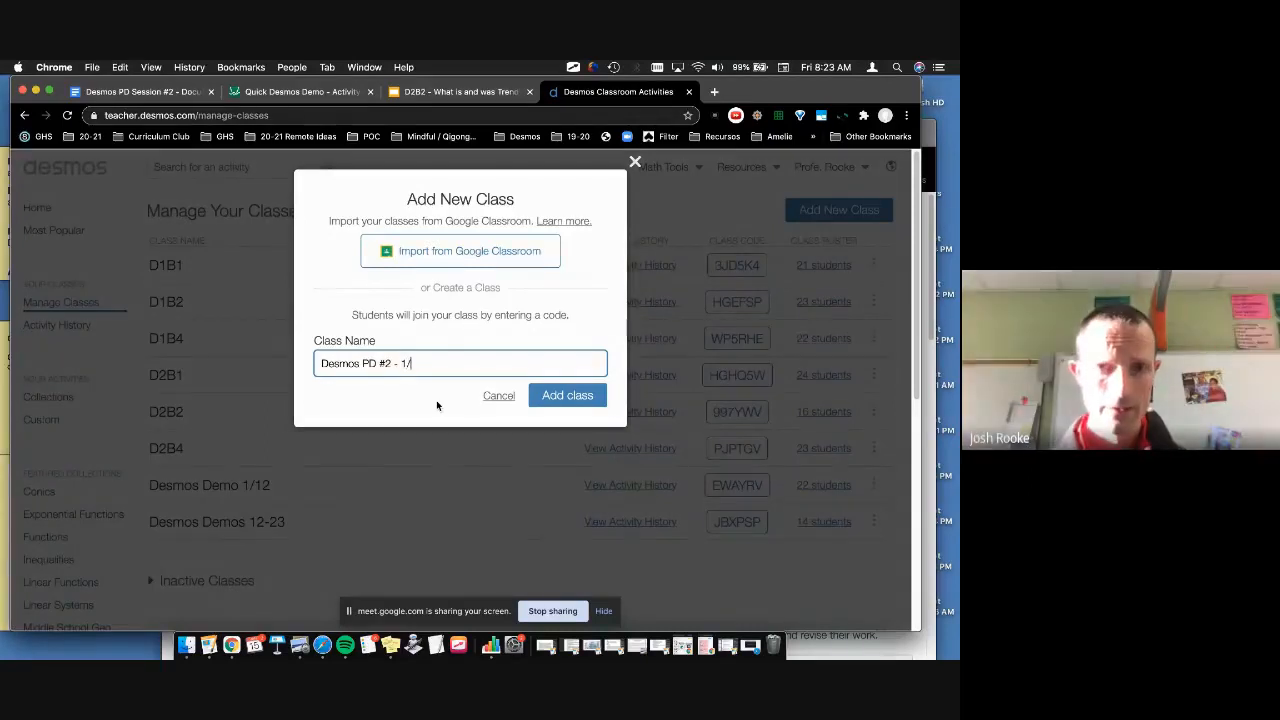
text(15)
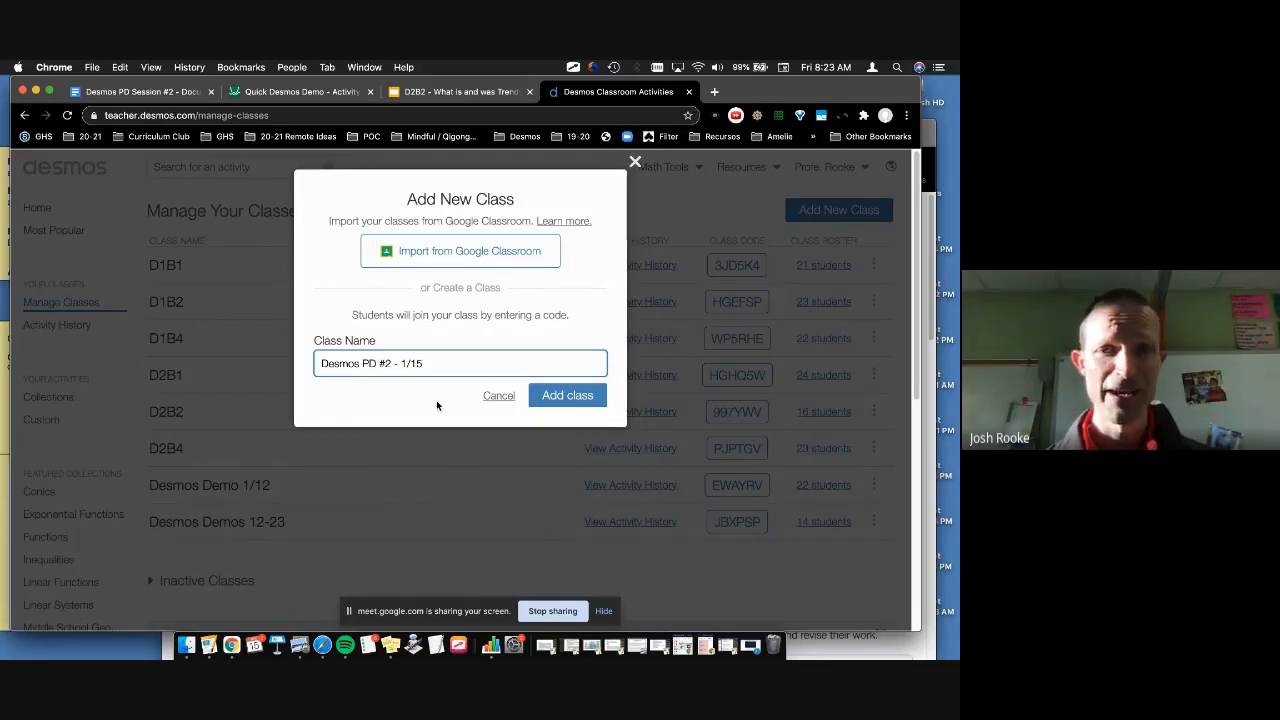
key(Return)
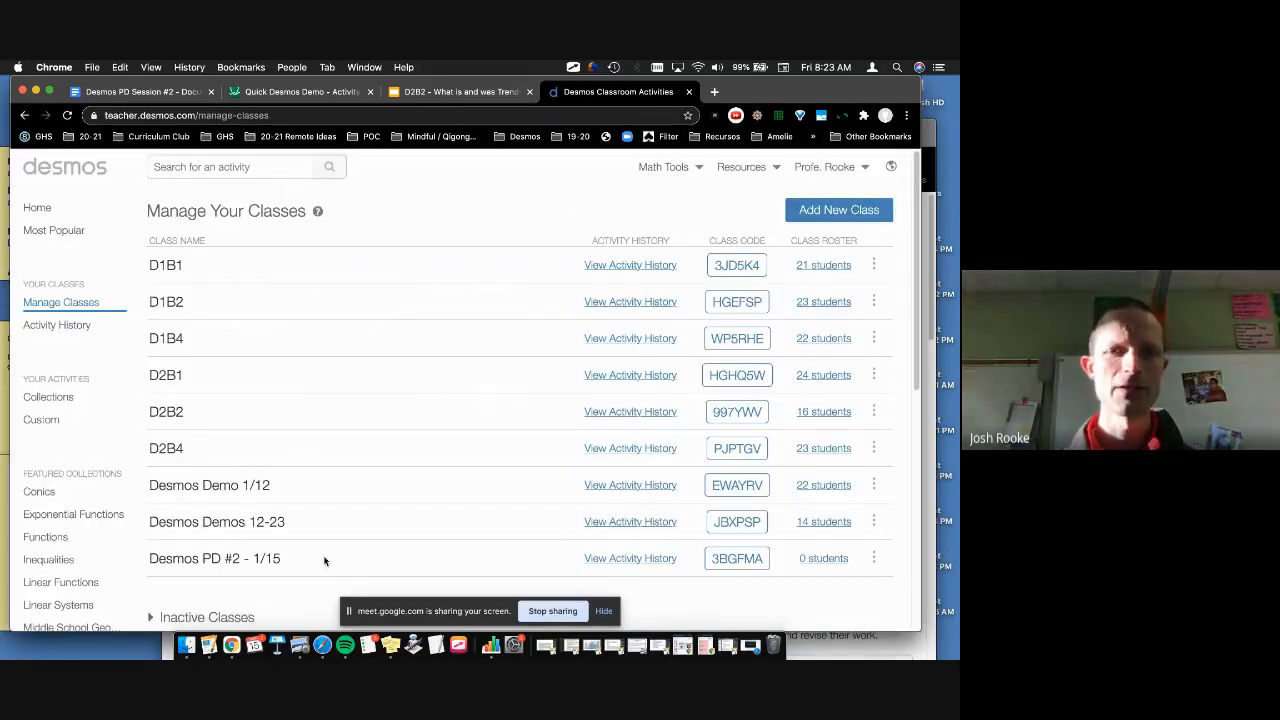
Step: Show the 'Hey, students!' join instructions for the Desmos PD #2 - 1/15 class twice, then close them
scroll(325, 570, down, 3)
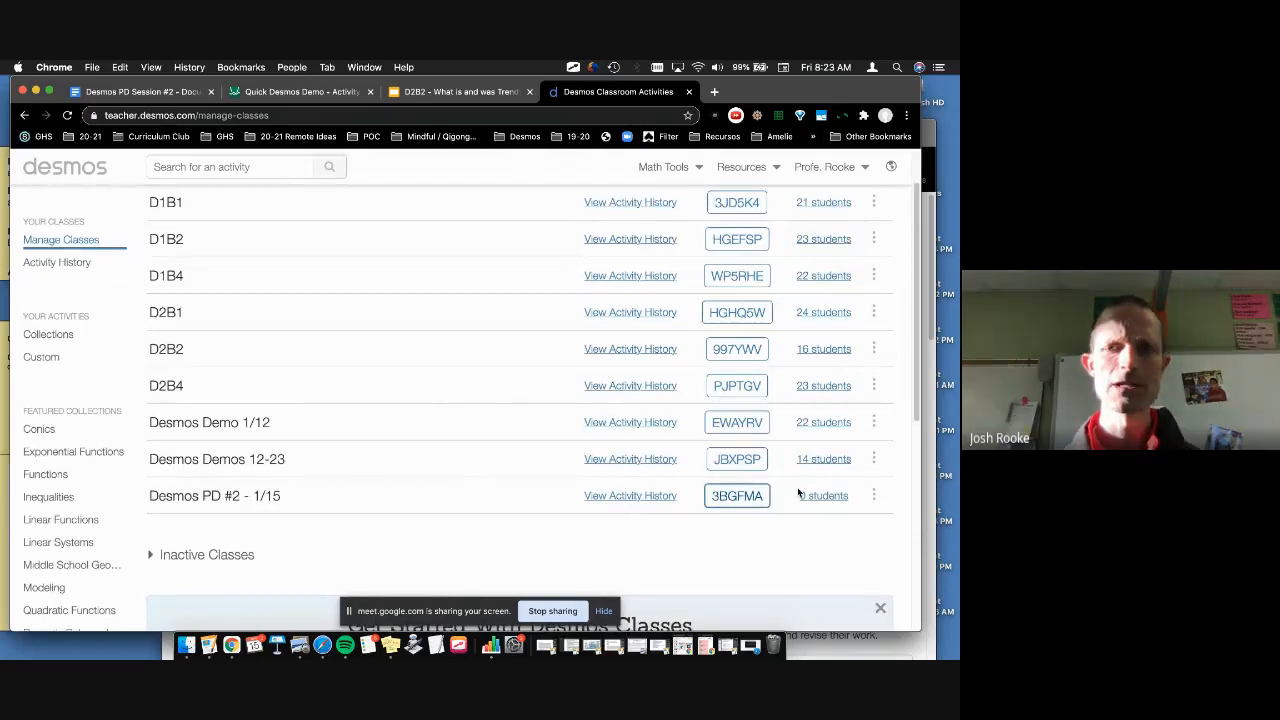
click(726, 498)
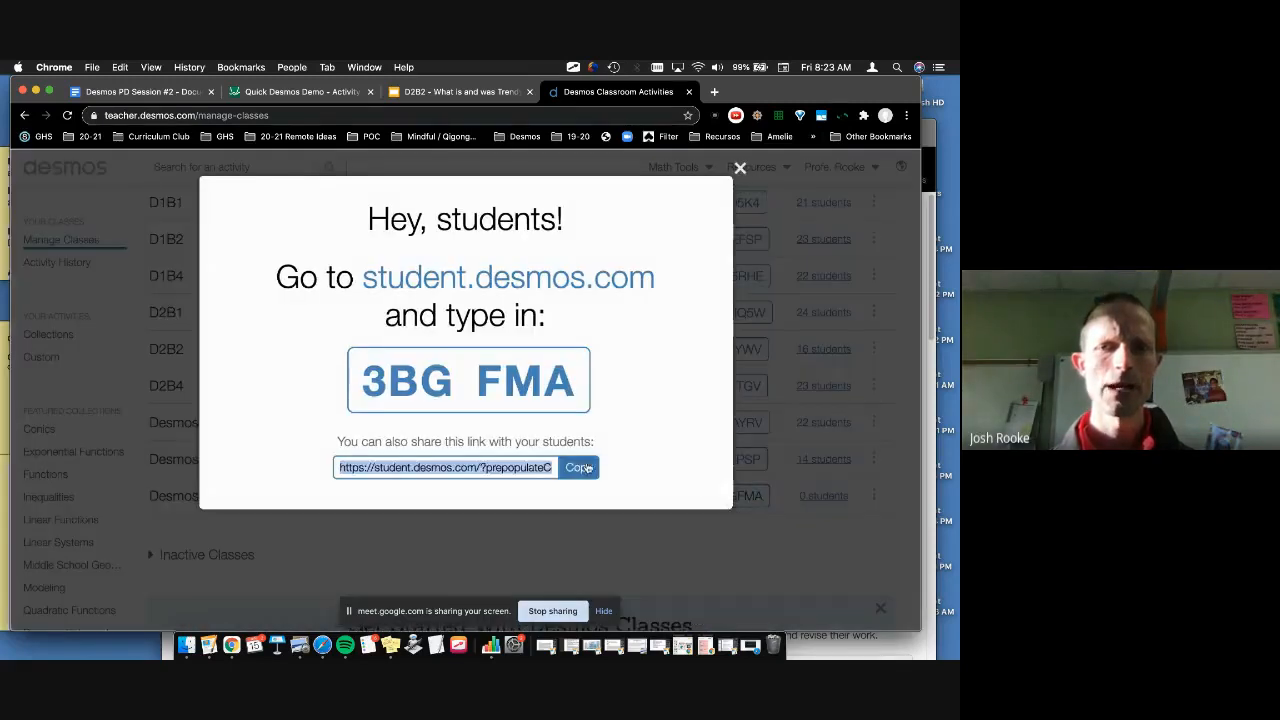
click(740, 168)
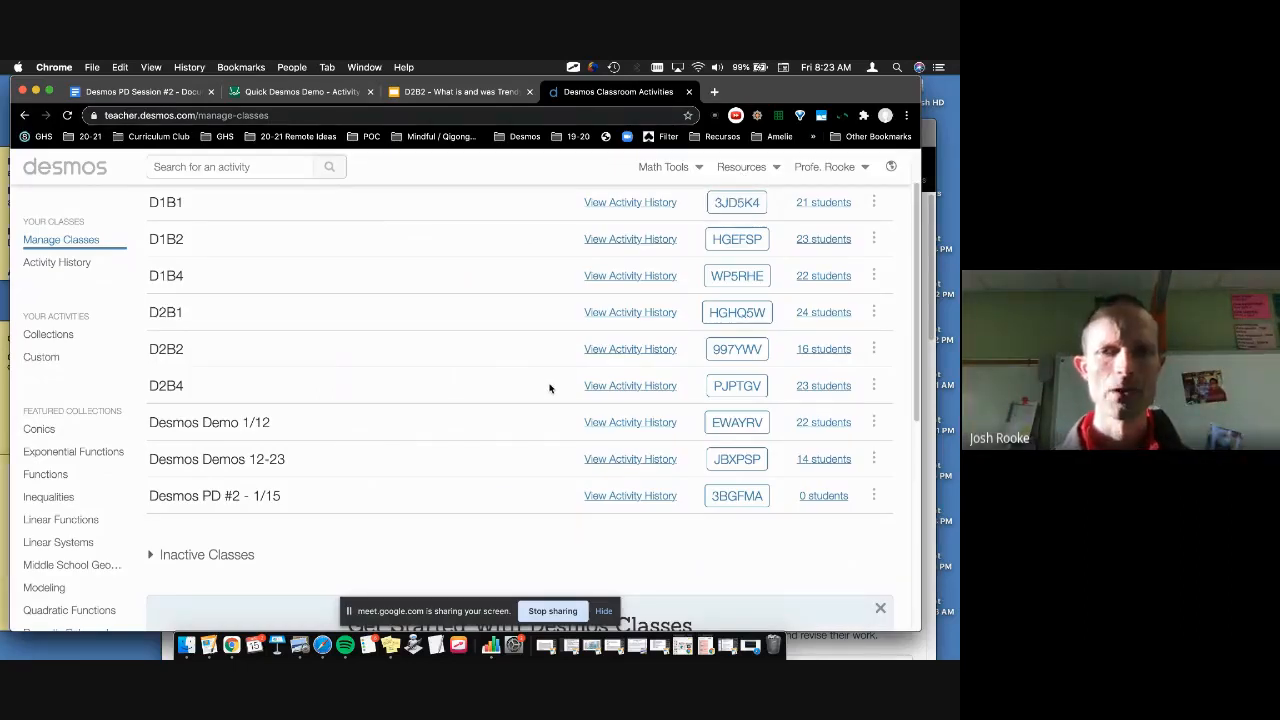
click(736, 496)
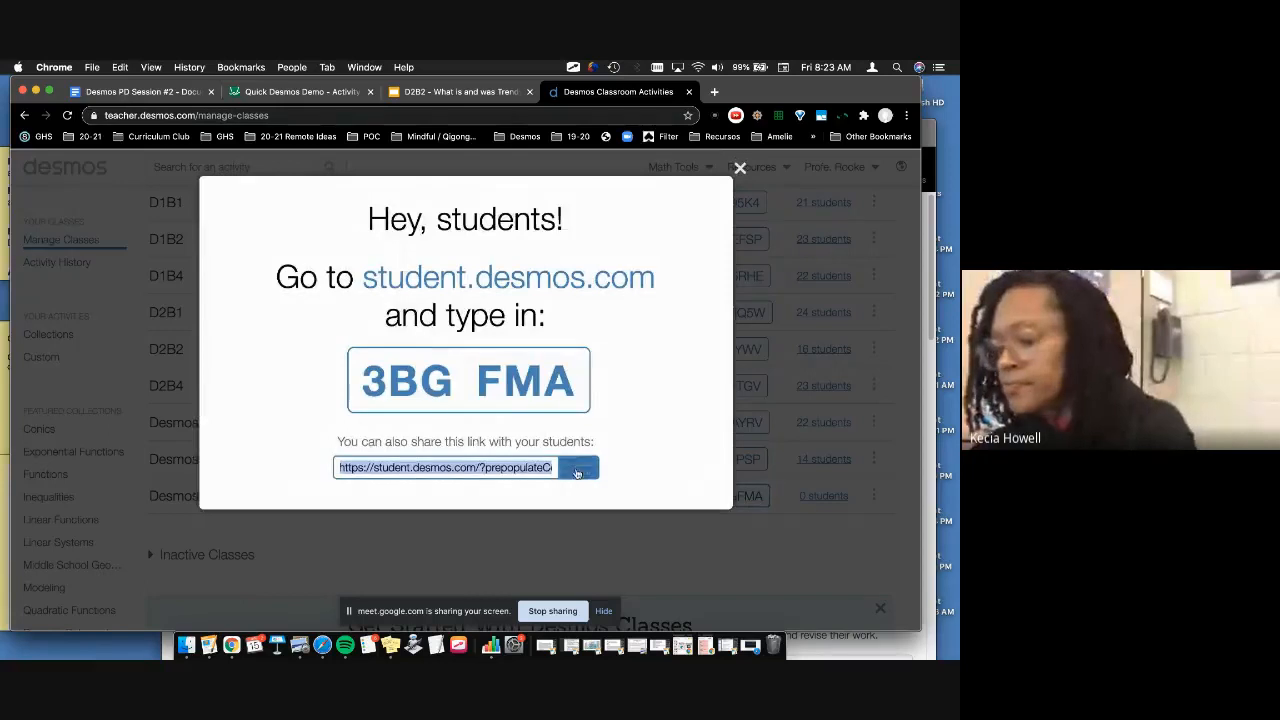
click(740, 168)
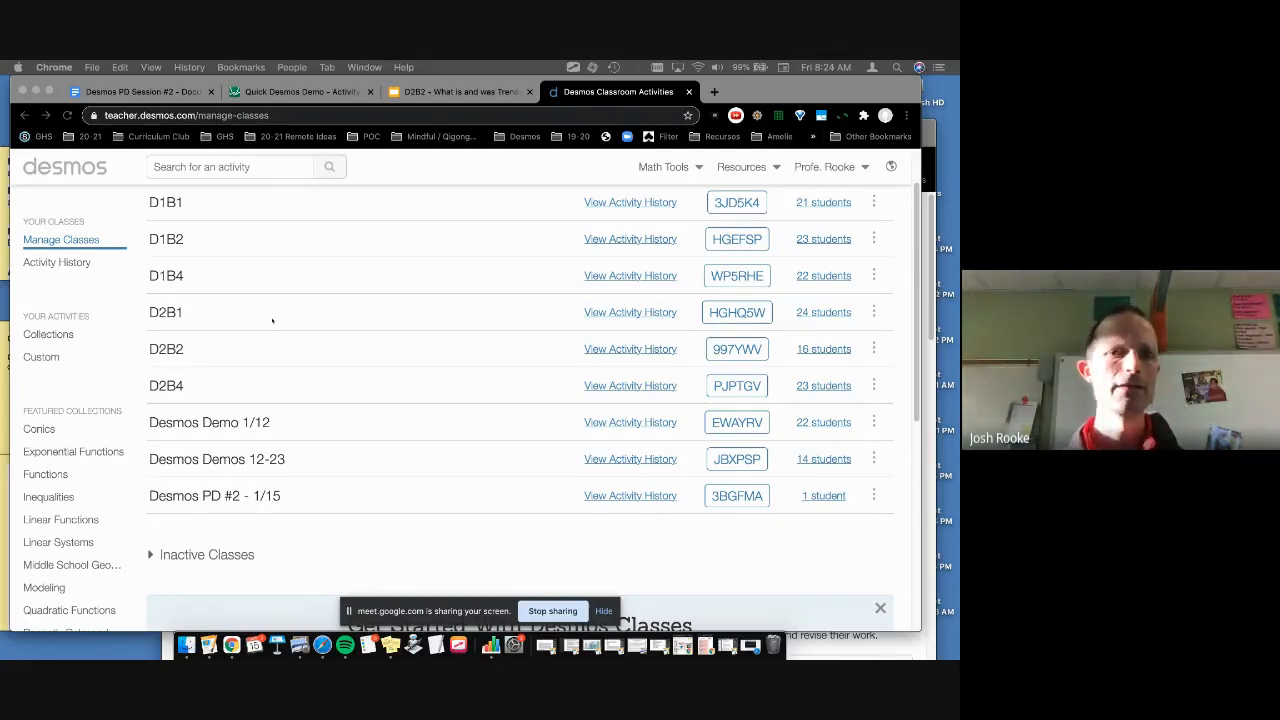
Step: Go to the Custom list under Your Activities in the sidebar
scroll(277, 319, up, 2)
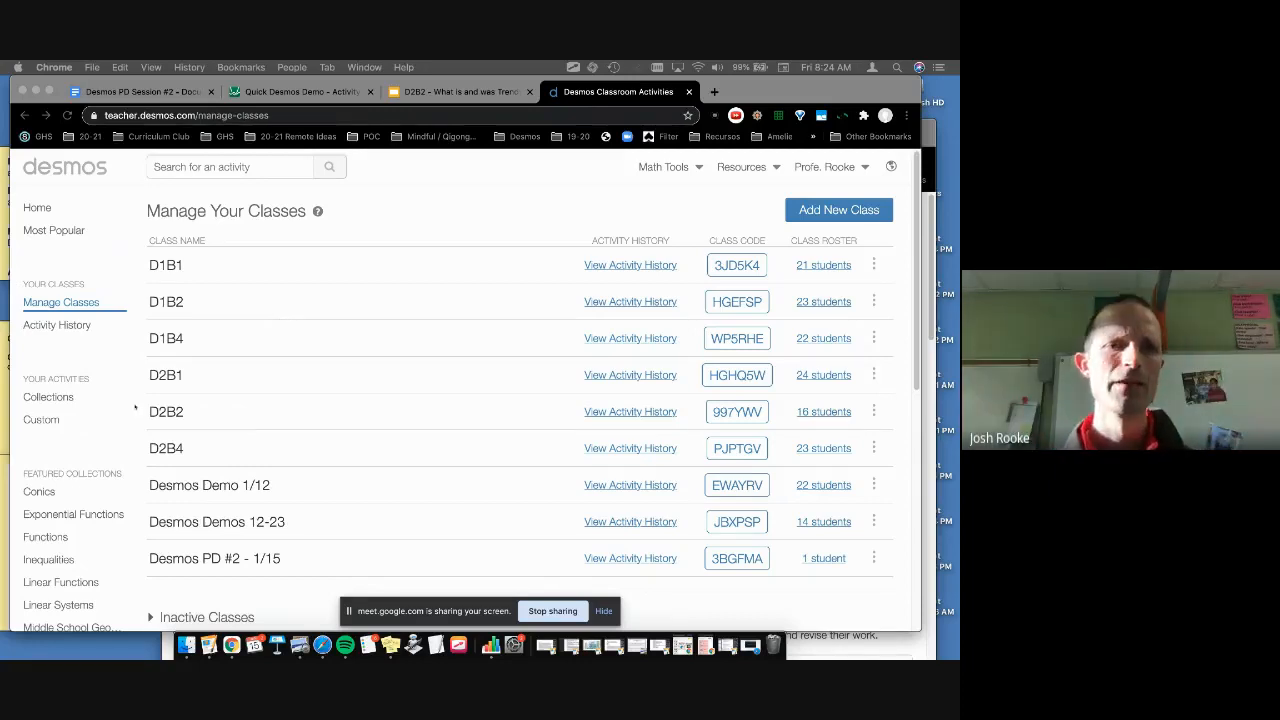
click(40, 421)
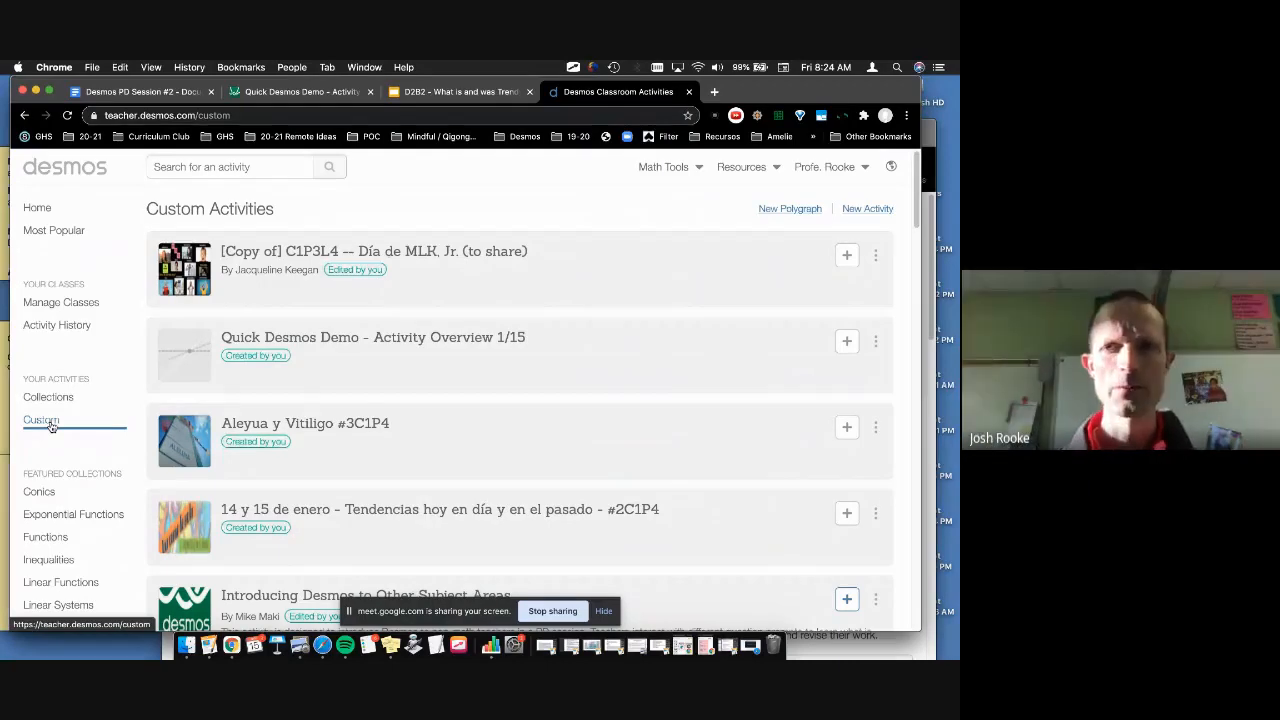
Step: Create a new activity titled 'Desmos Demo PD #2 1-15' and dismiss the calendar reminder
click(851, 213)
text(DEsmos)
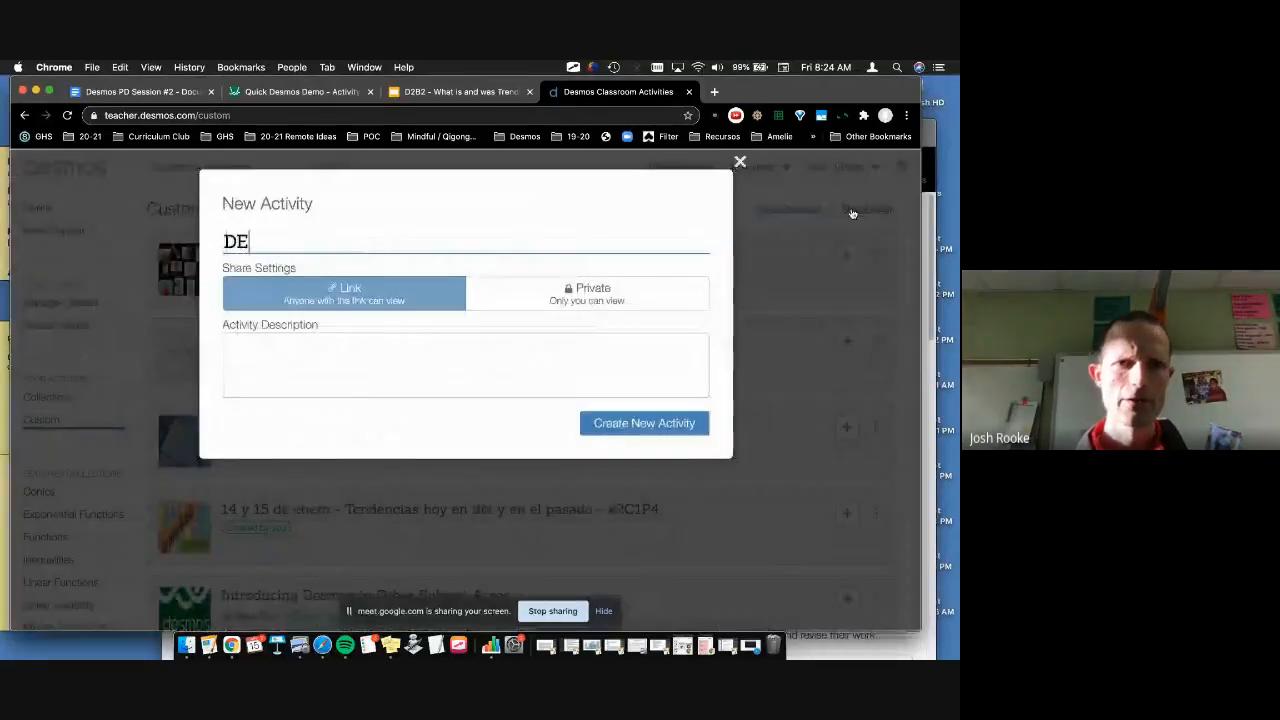
key(BackSpace)
key(BackSpace)
key(BackSpace)
key(BackSpace)
key(BackSpace)
key(BackSpace)
text(esmos)
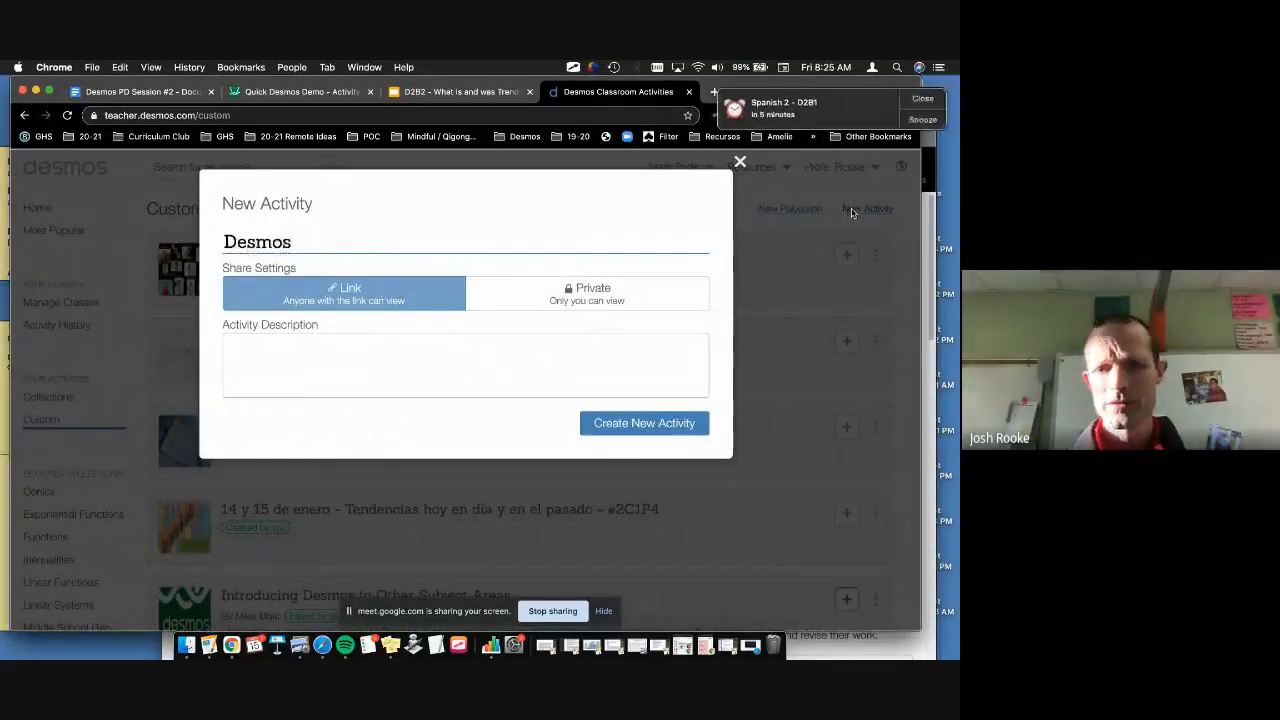
text( Demo PD #2)
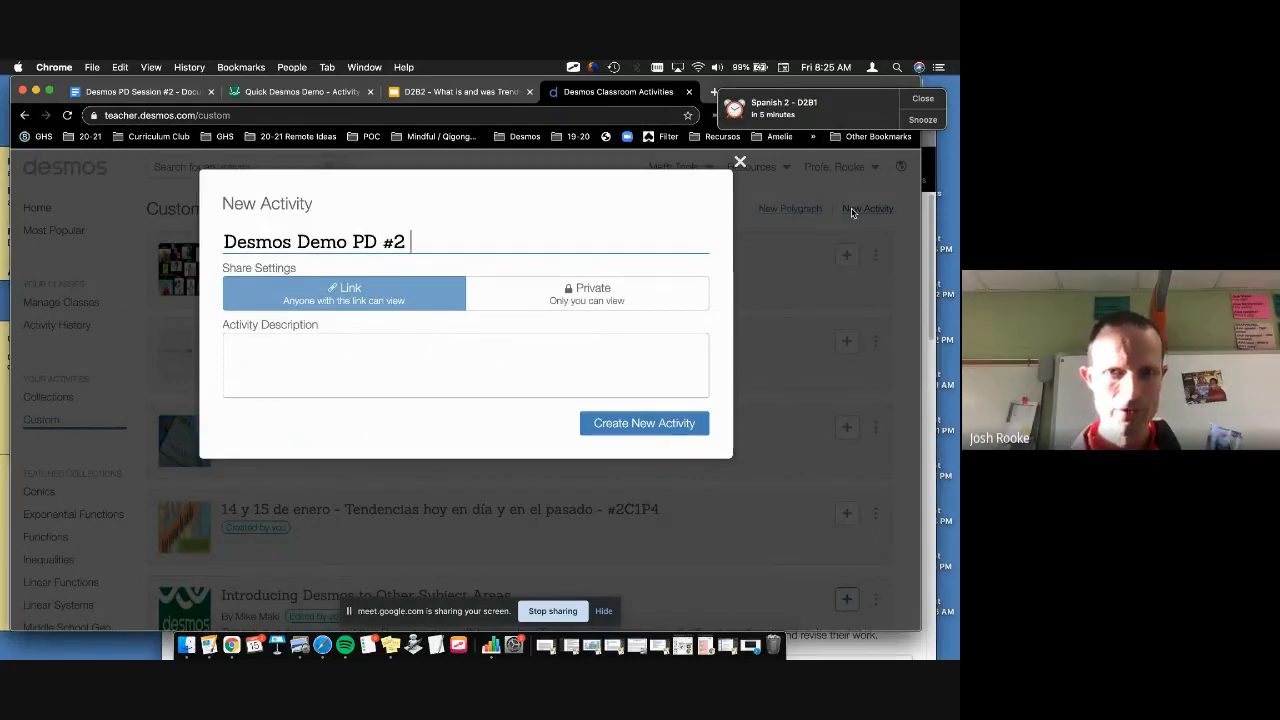
text( 1-15)
key(Return)
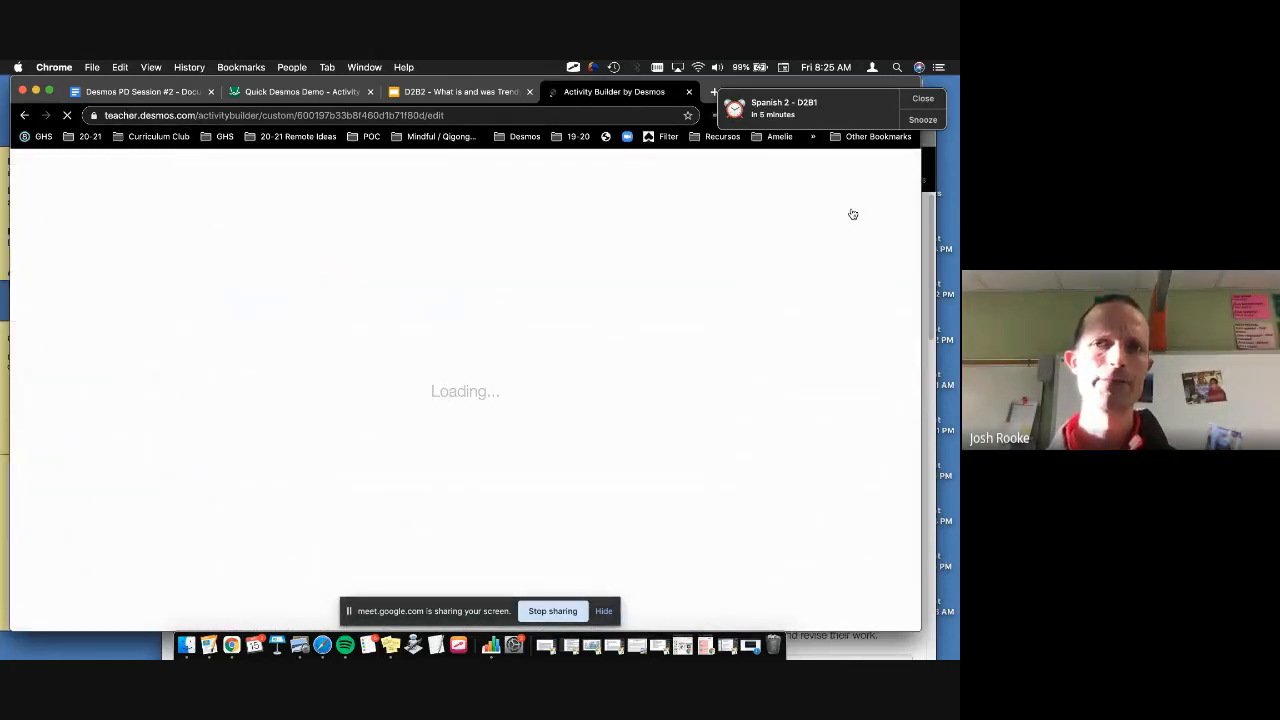
click(922, 99)
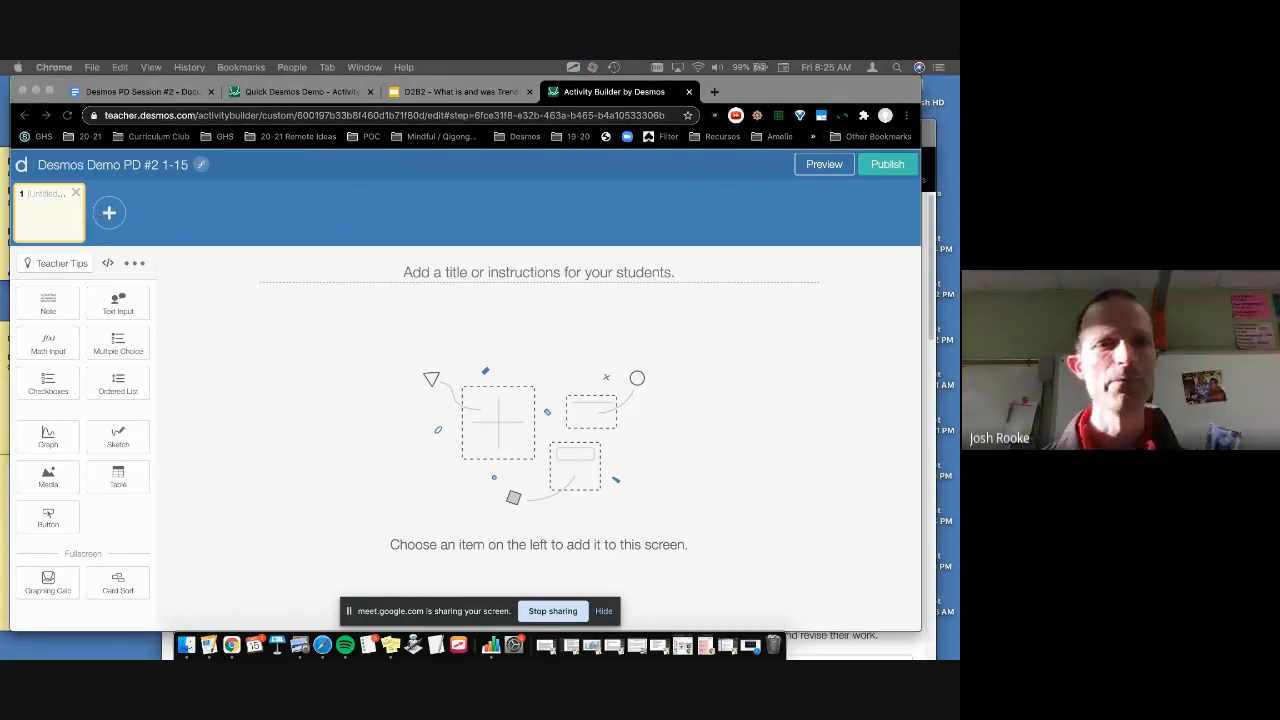
click(117, 305)
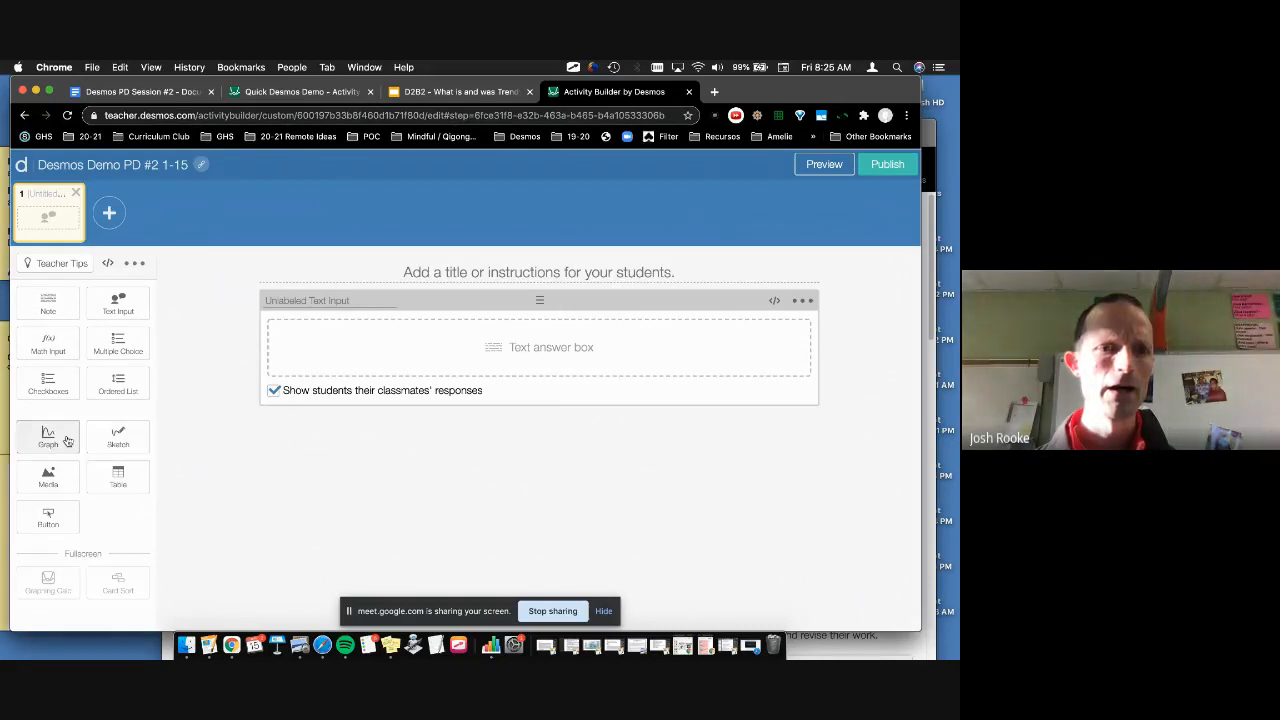
click(48, 478)
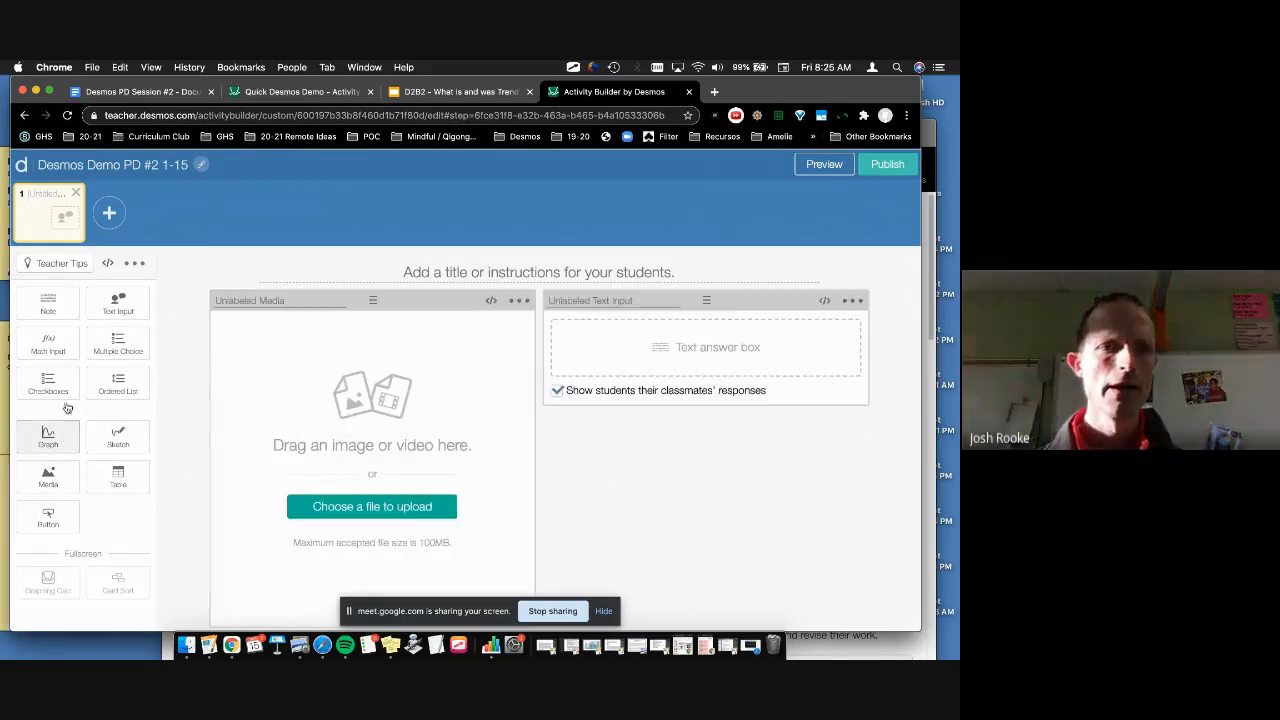
click(57, 307)
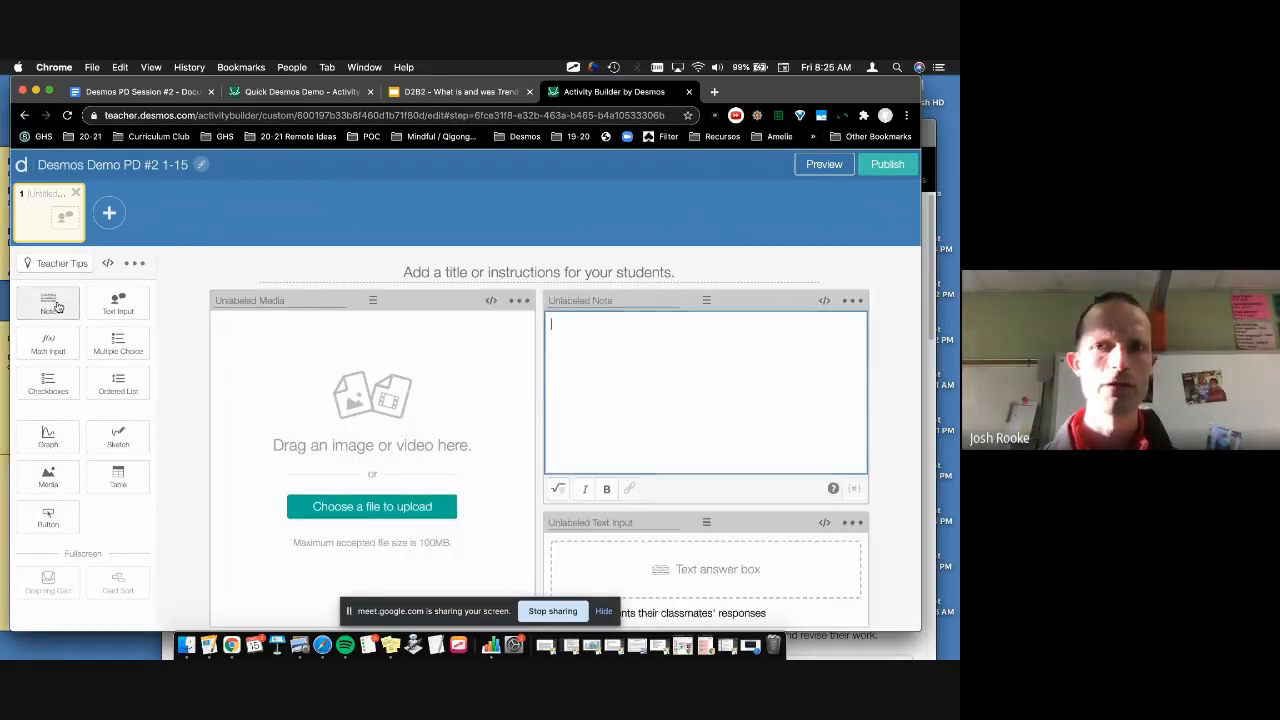
click(852, 301)
click(849, 326)
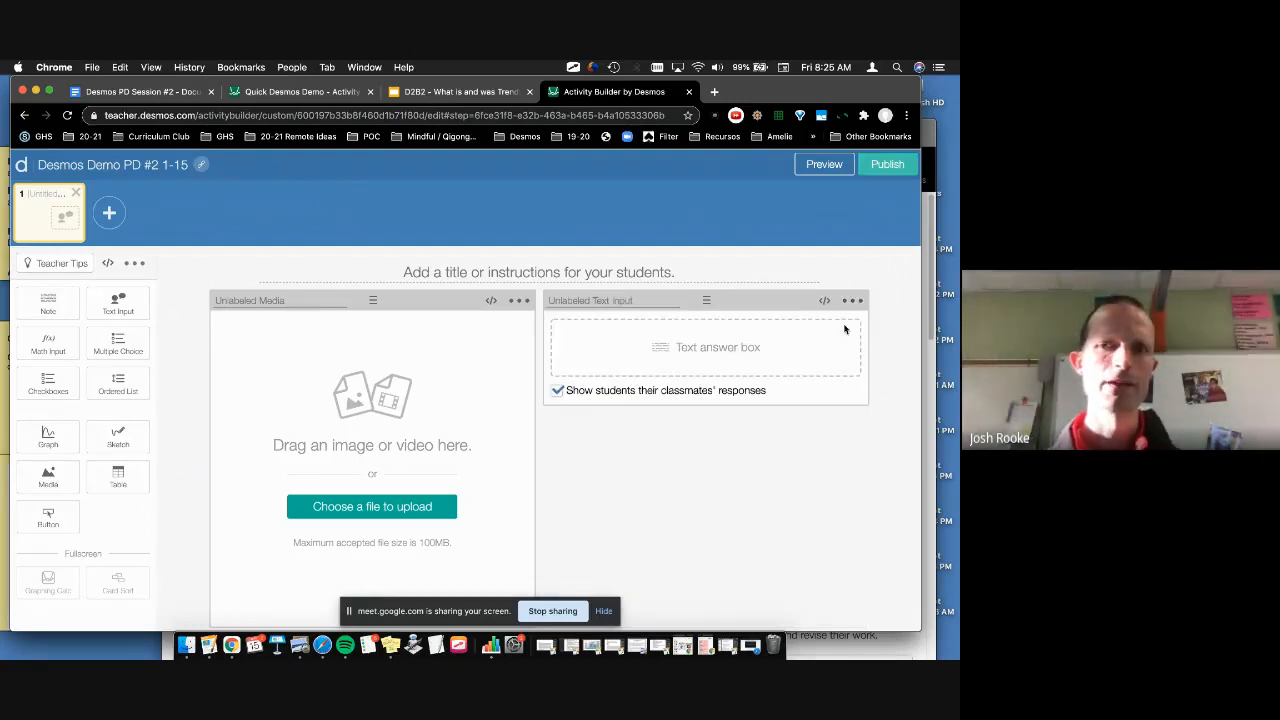
click(856, 301)
click(842, 327)
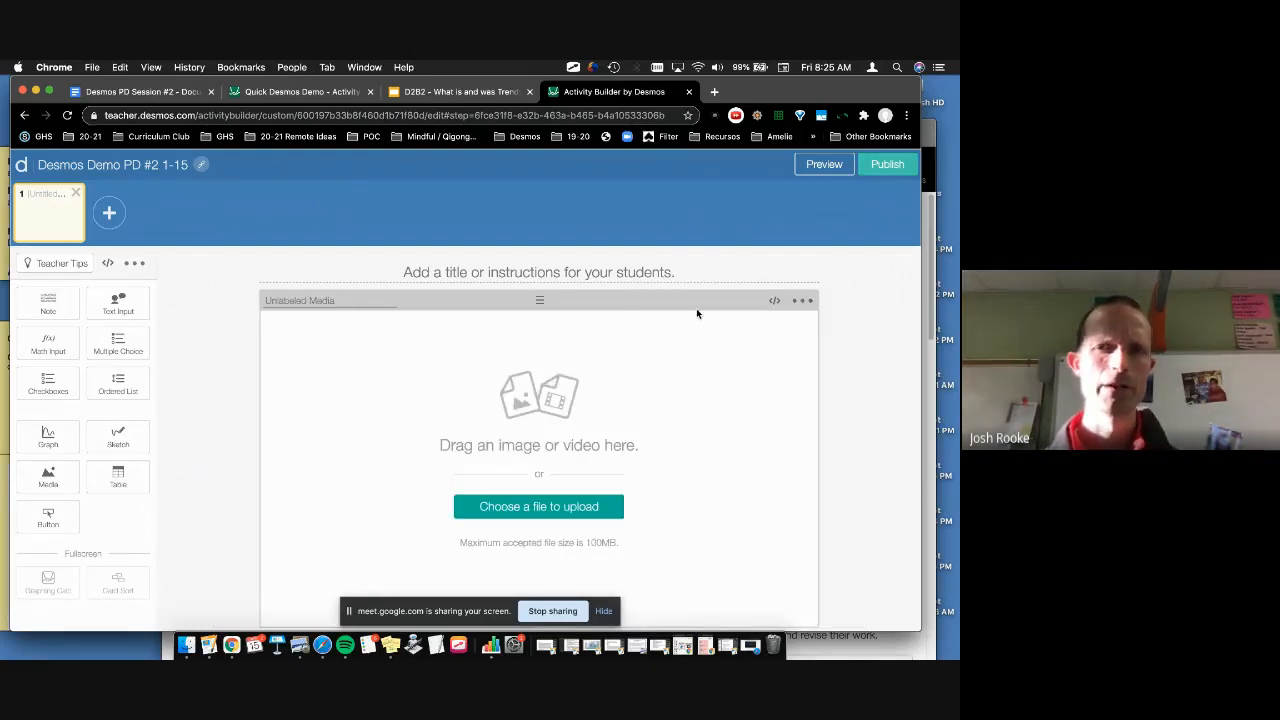
click(801, 300)
click(786, 327)
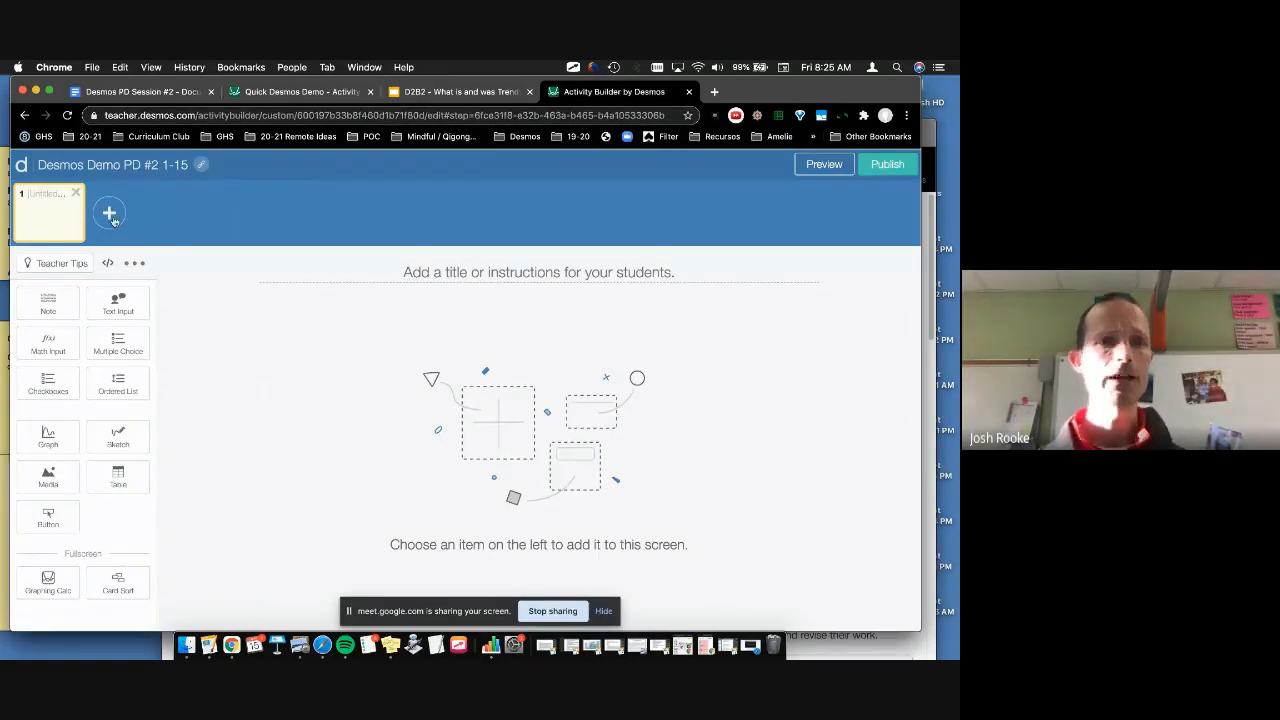
Step: Add a Text Input question to screen 1 with 'Show students their classmates' responses' unchecked
click(117, 304)
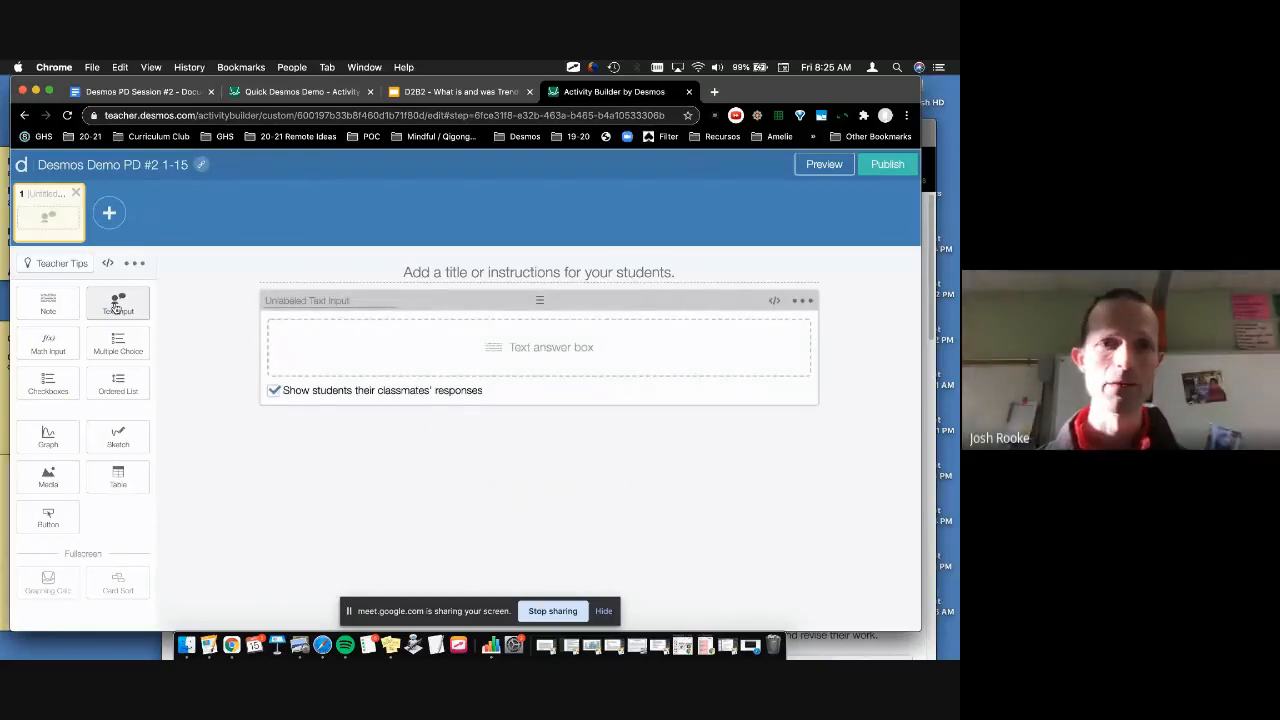
click(275, 392)
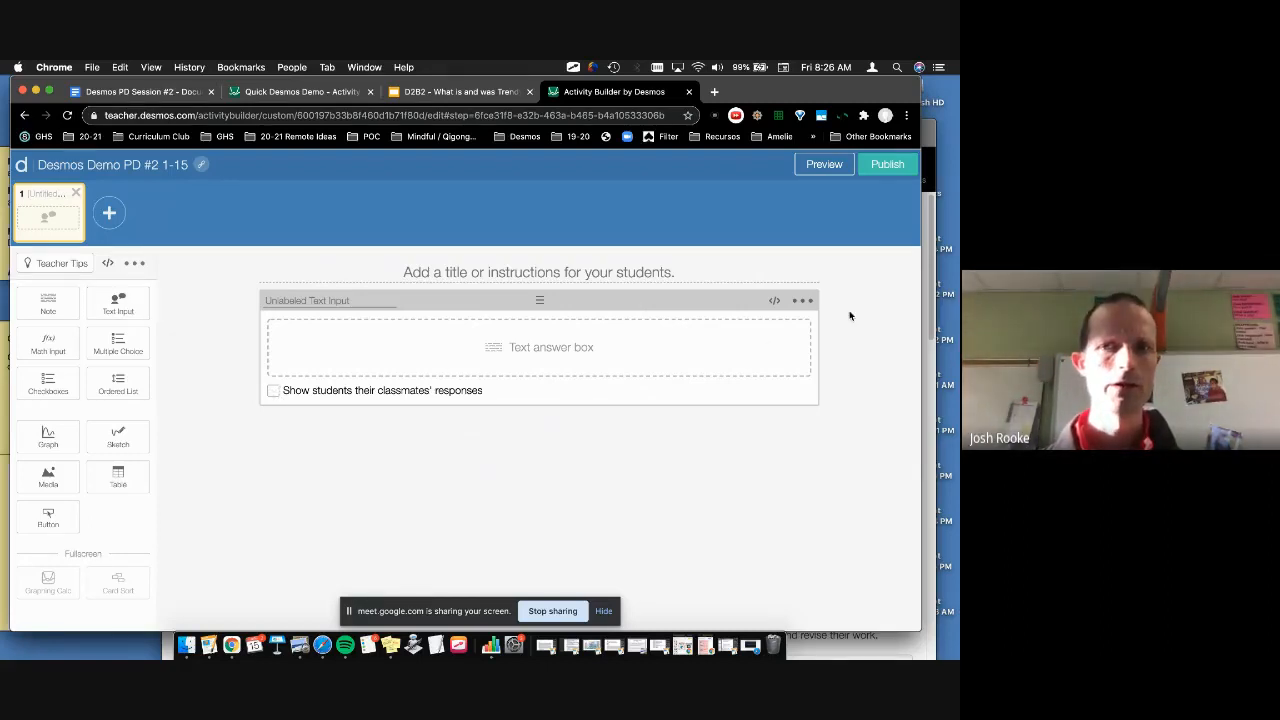
click(802, 300)
click(780, 328)
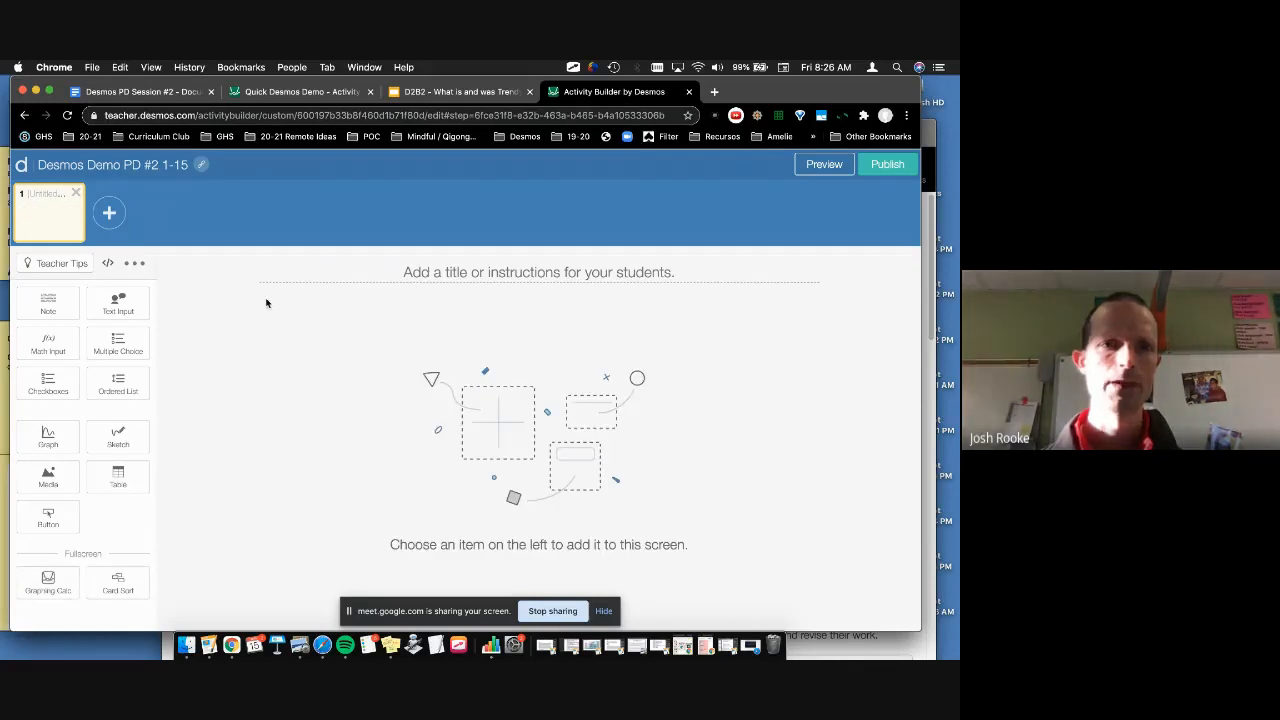
click(118, 302)
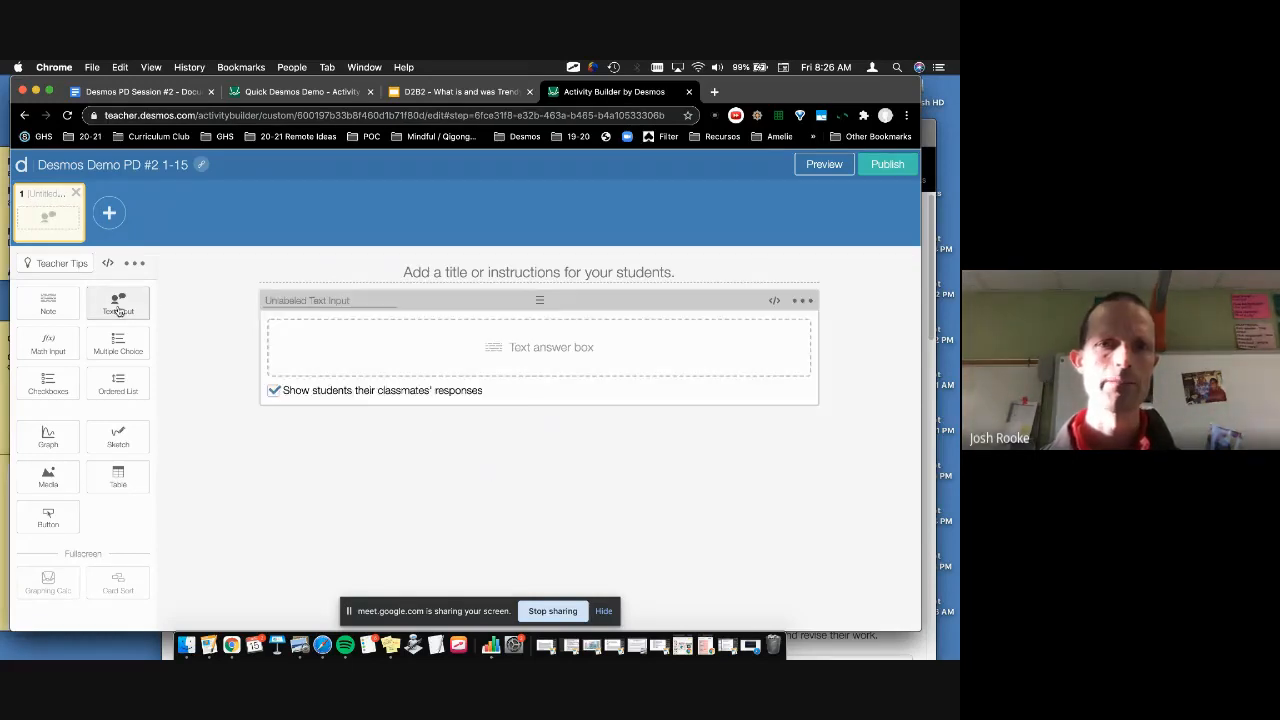
click(274, 391)
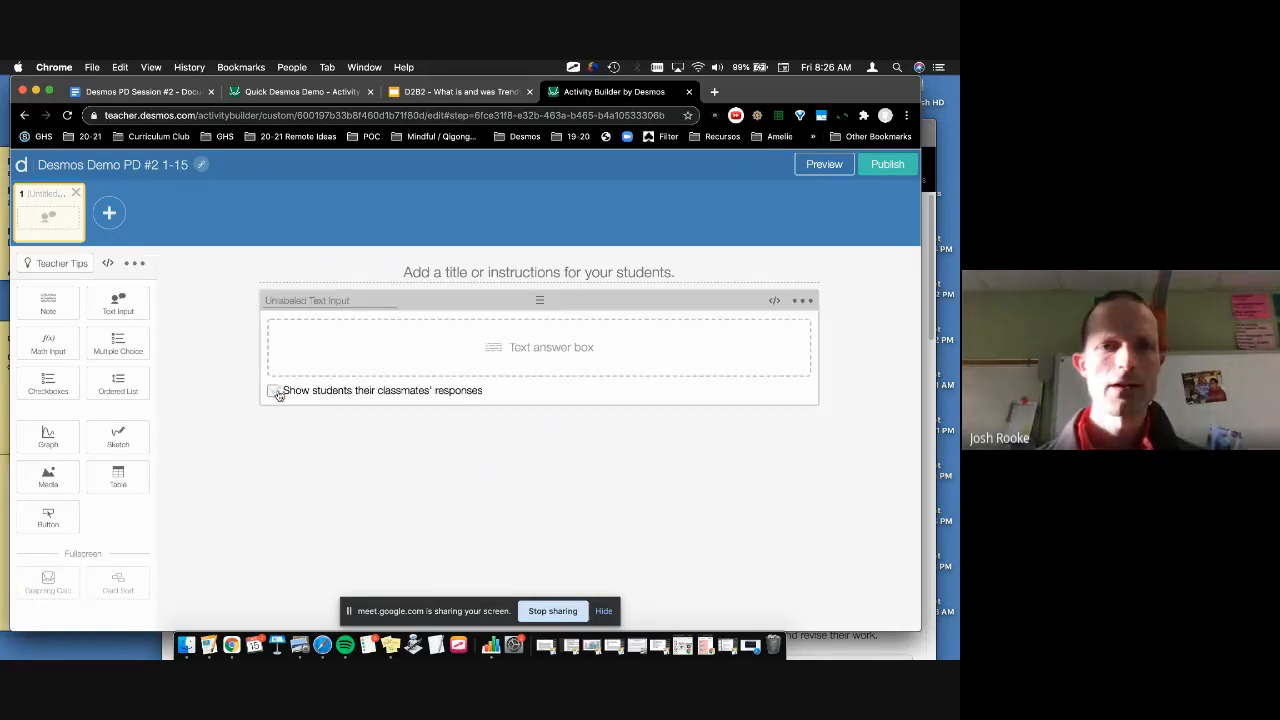
click(434, 271)
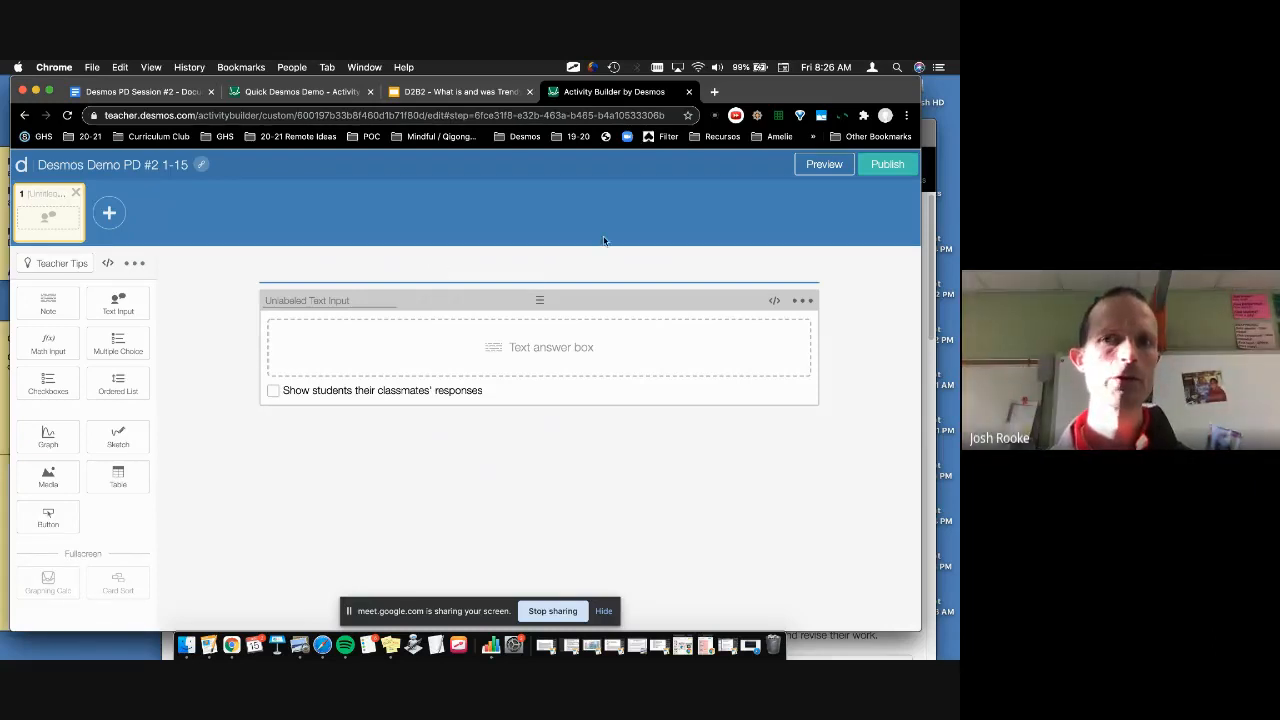
Step: Preview screen 1, then write the prompt 'Summarize what you learned over the past 10 minutes.'
click(806, 168)
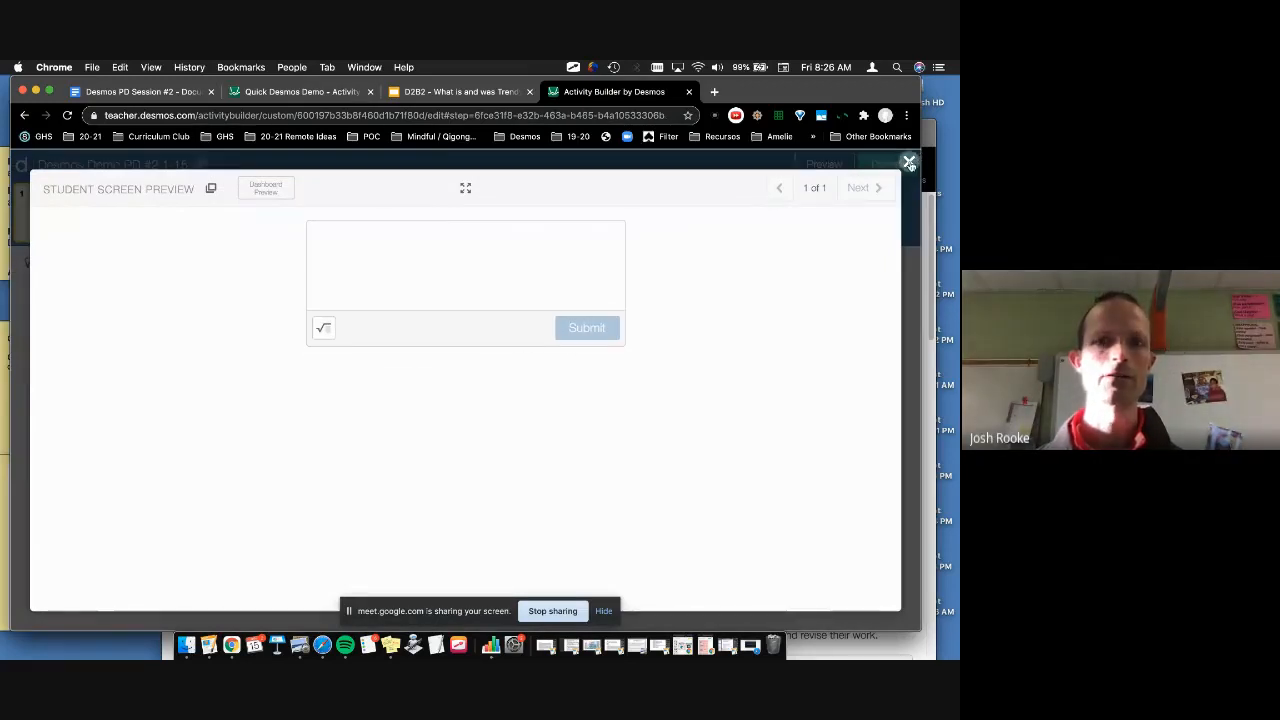
click(909, 163)
click(458, 274)
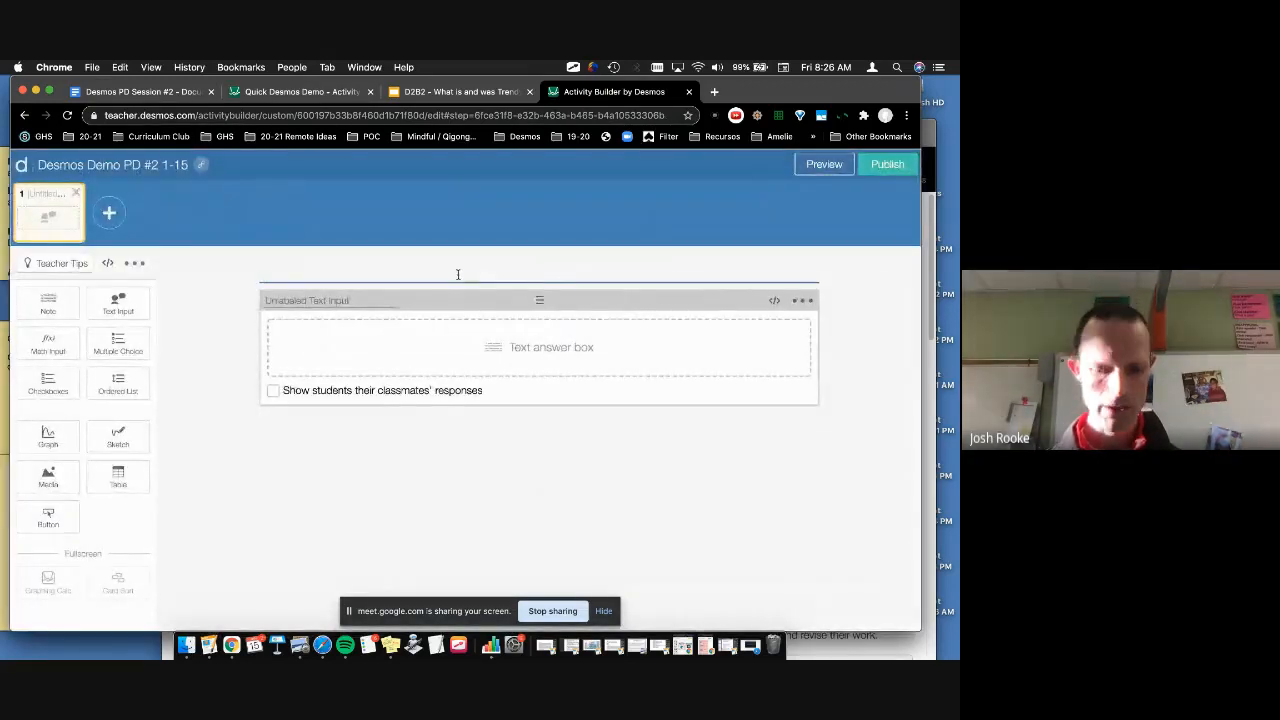
text(Su)
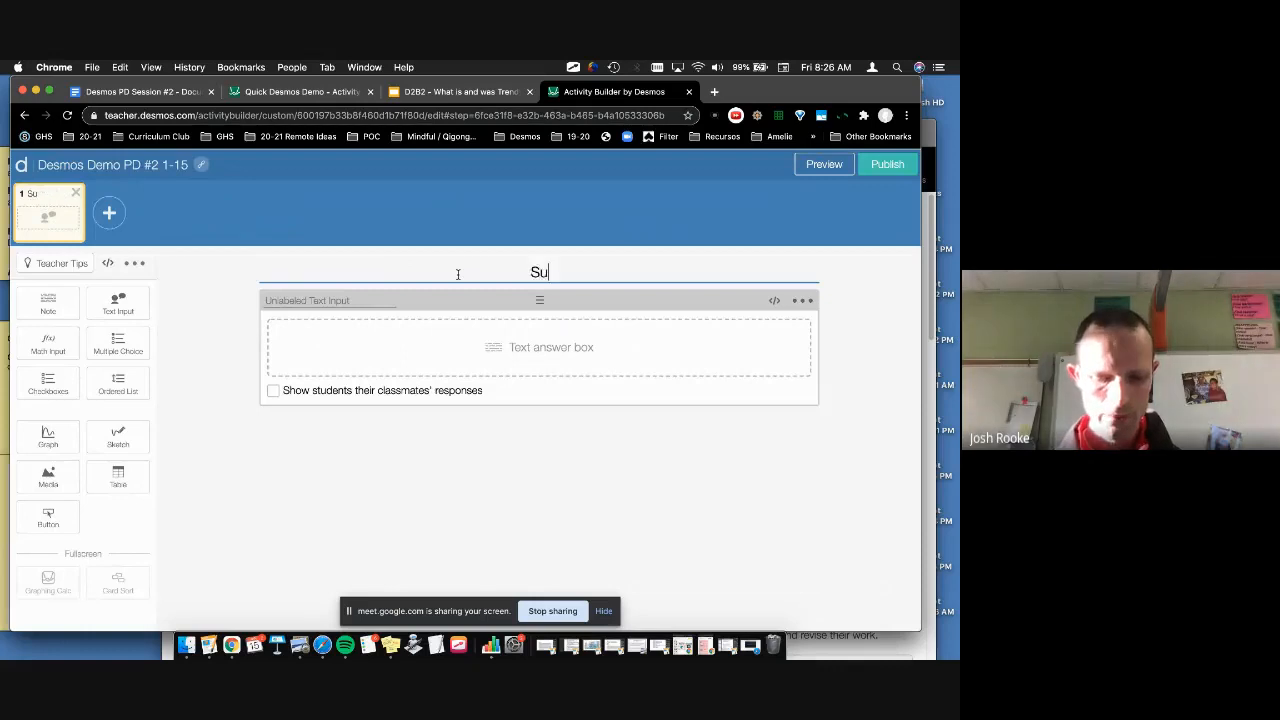
text(mmarize the last 10)
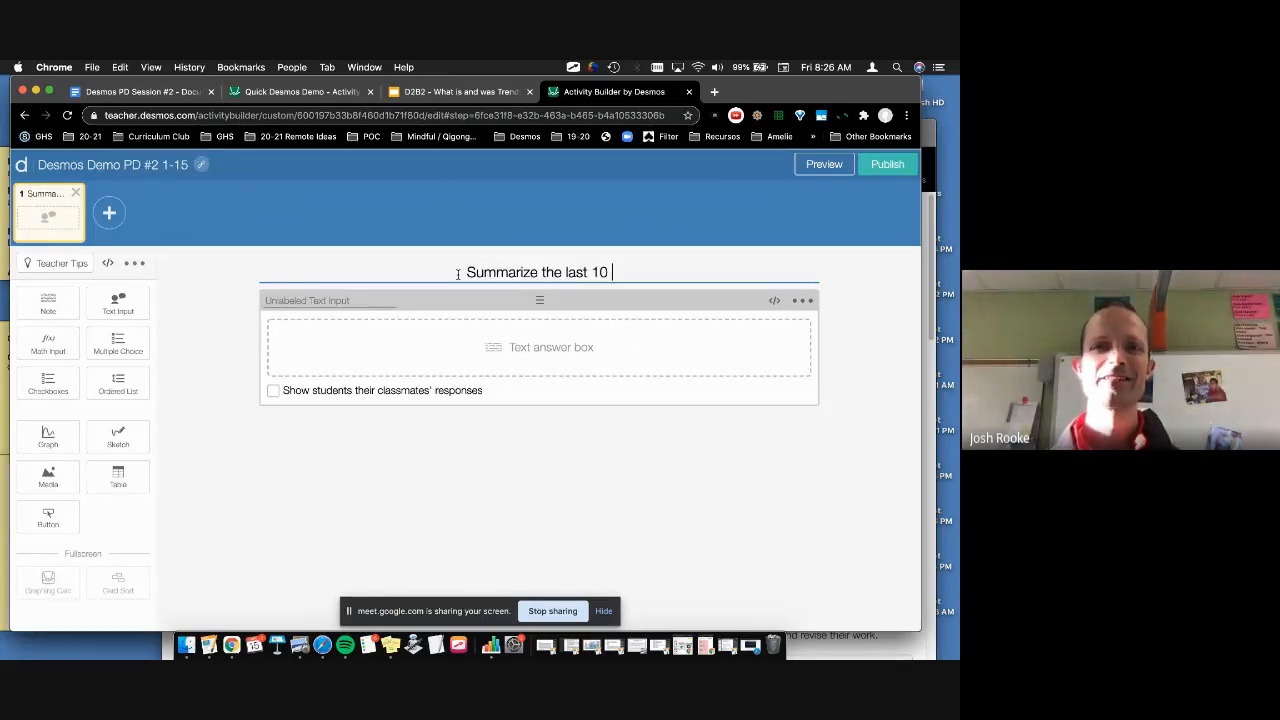
key(BackSpace)
key(BackSpace)
key(BackSpace)
key(BackSpace)
key(BackSpace)
key(BackSpace)
key(BackSpace)
key(BackSpace)
key(BackSpace)
key(BackSpace)
key(BackSpace)
key(BackSpace)
text(what yo)
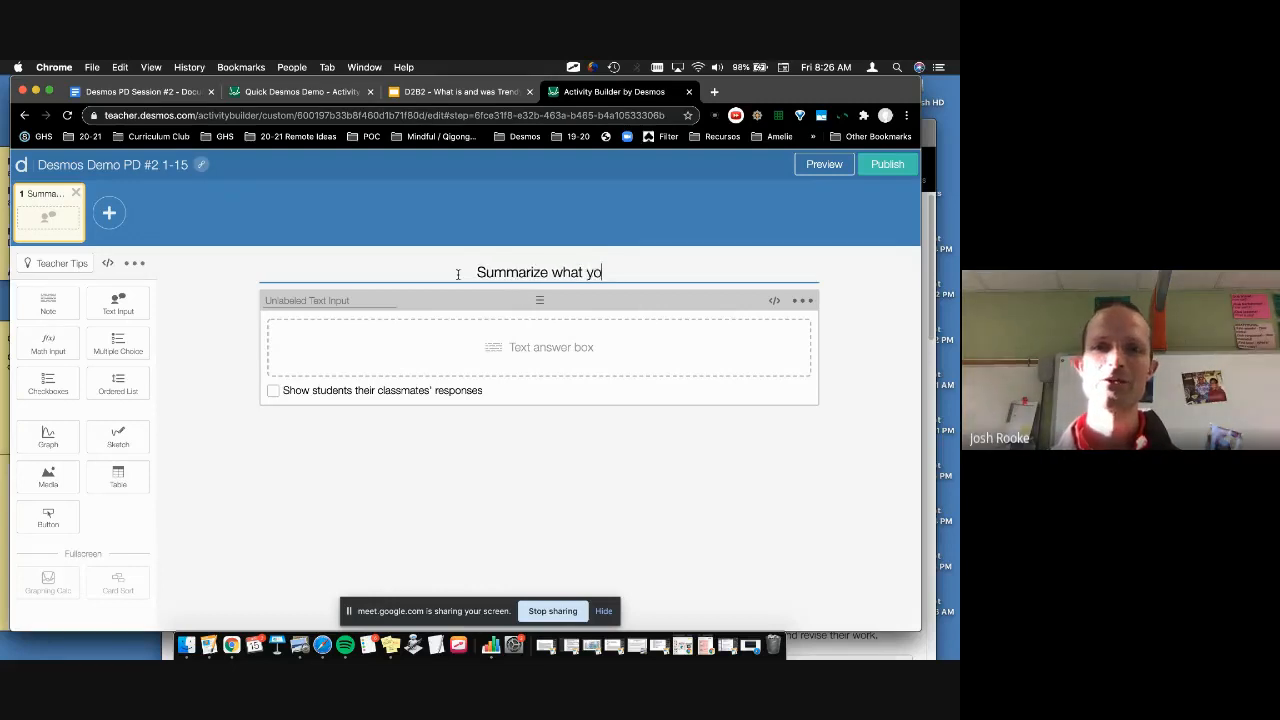
text(u learned over the)
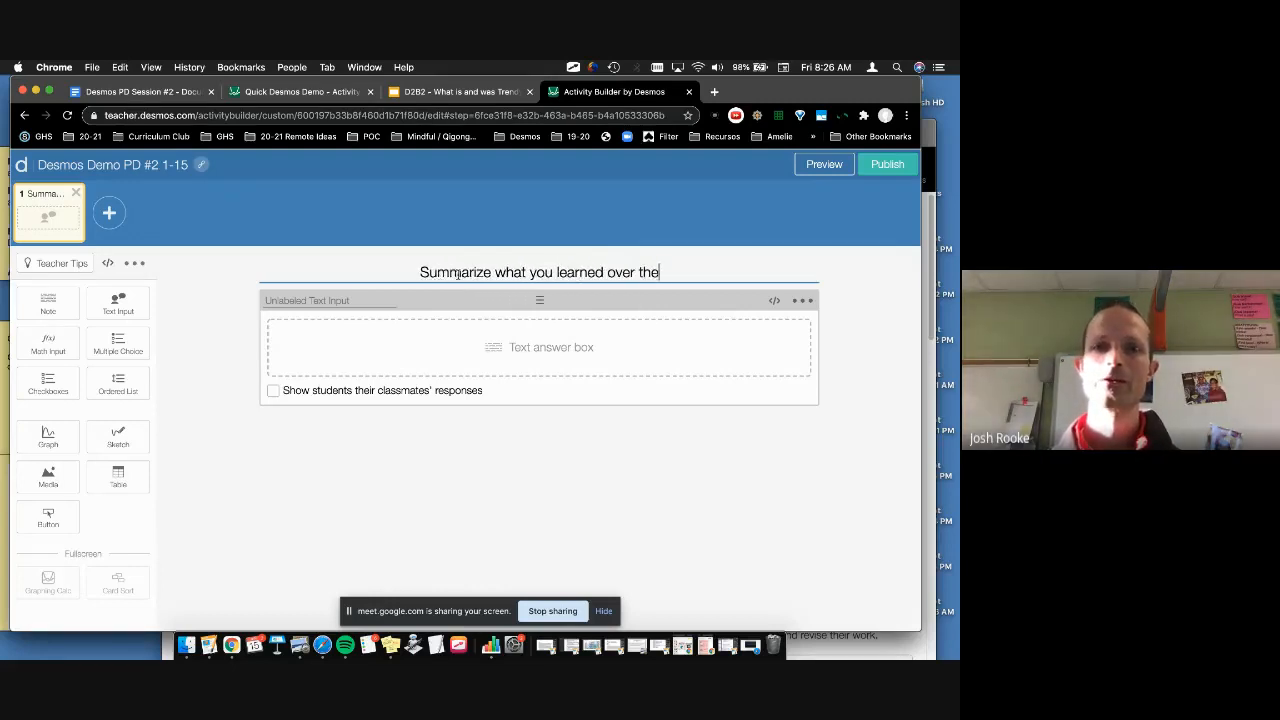
text( past 10 minutes . . . .)
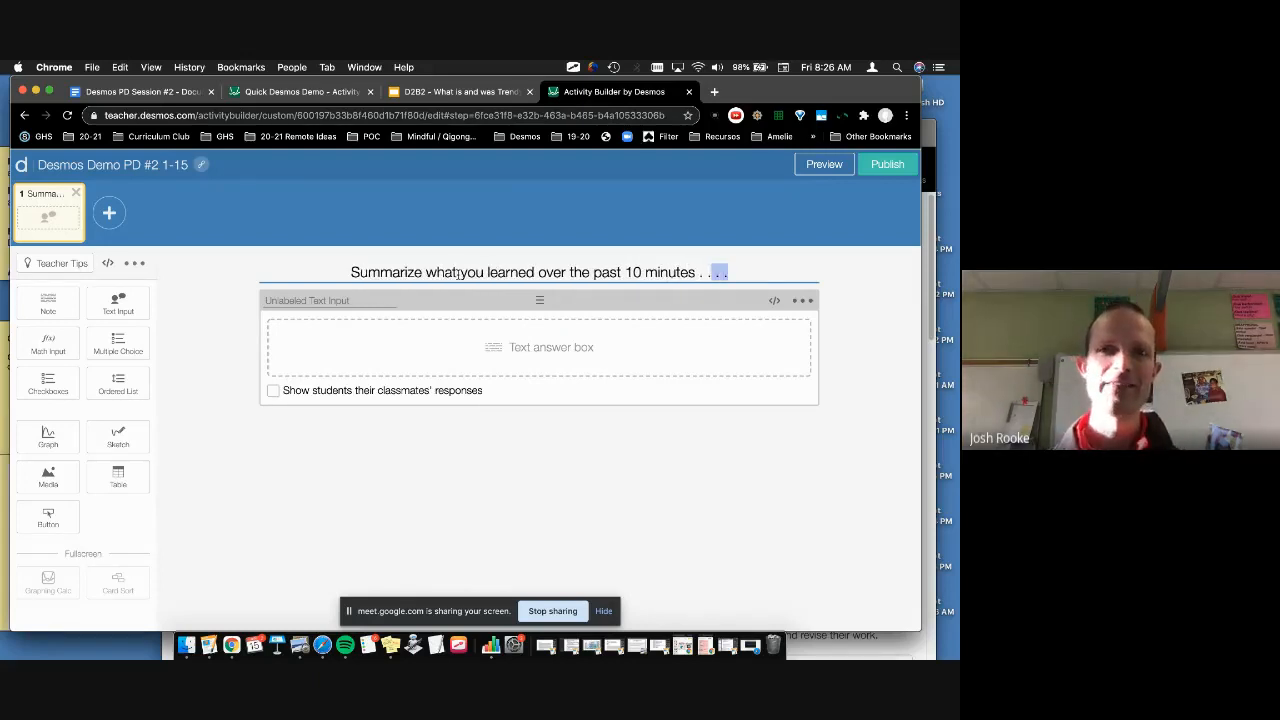
key(shift+Left)
key(shift+Left)
key(shift+Left)
key(shift+Left)
text(.)
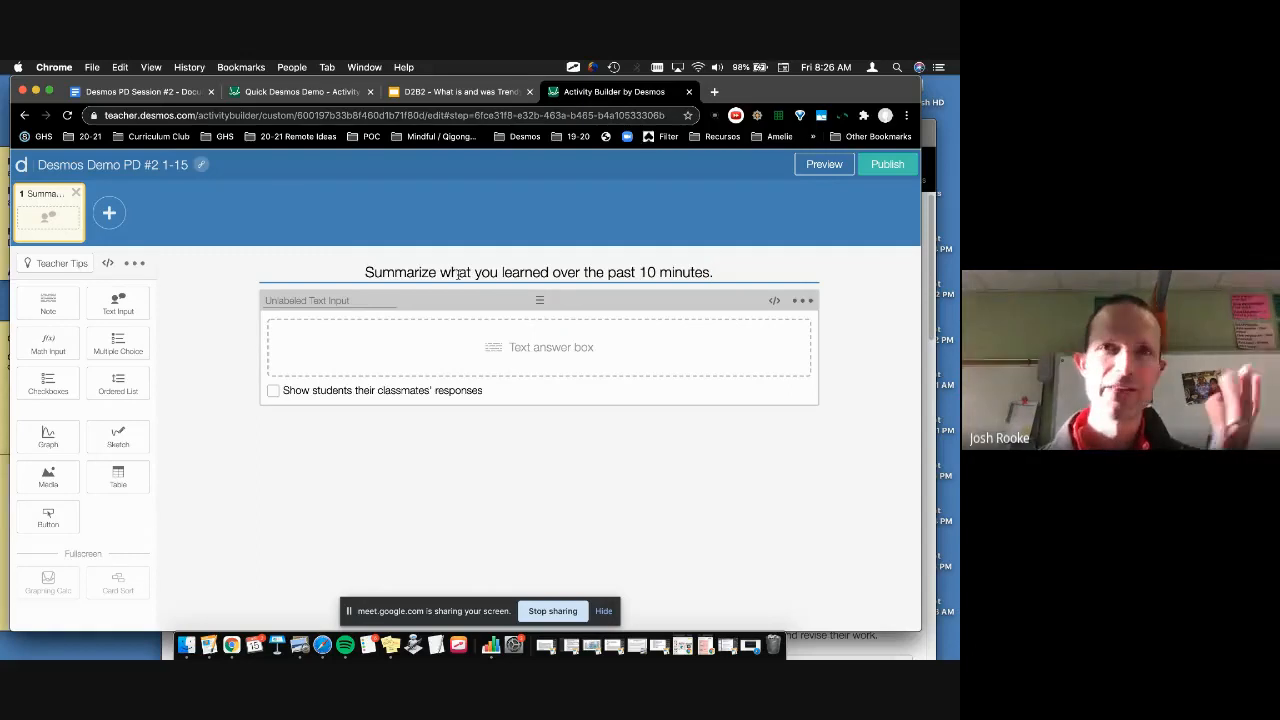
Step: Add a second screen holding a note above a text answer box
click(109, 212)
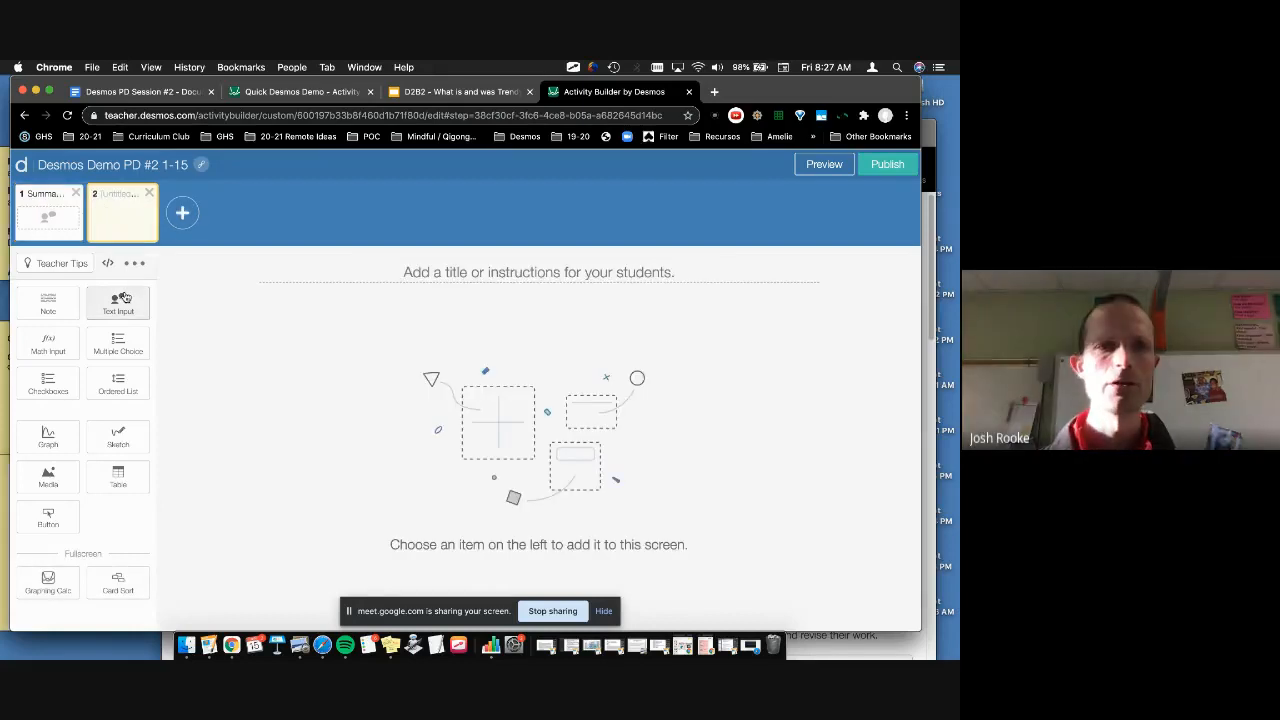
click(48, 304)
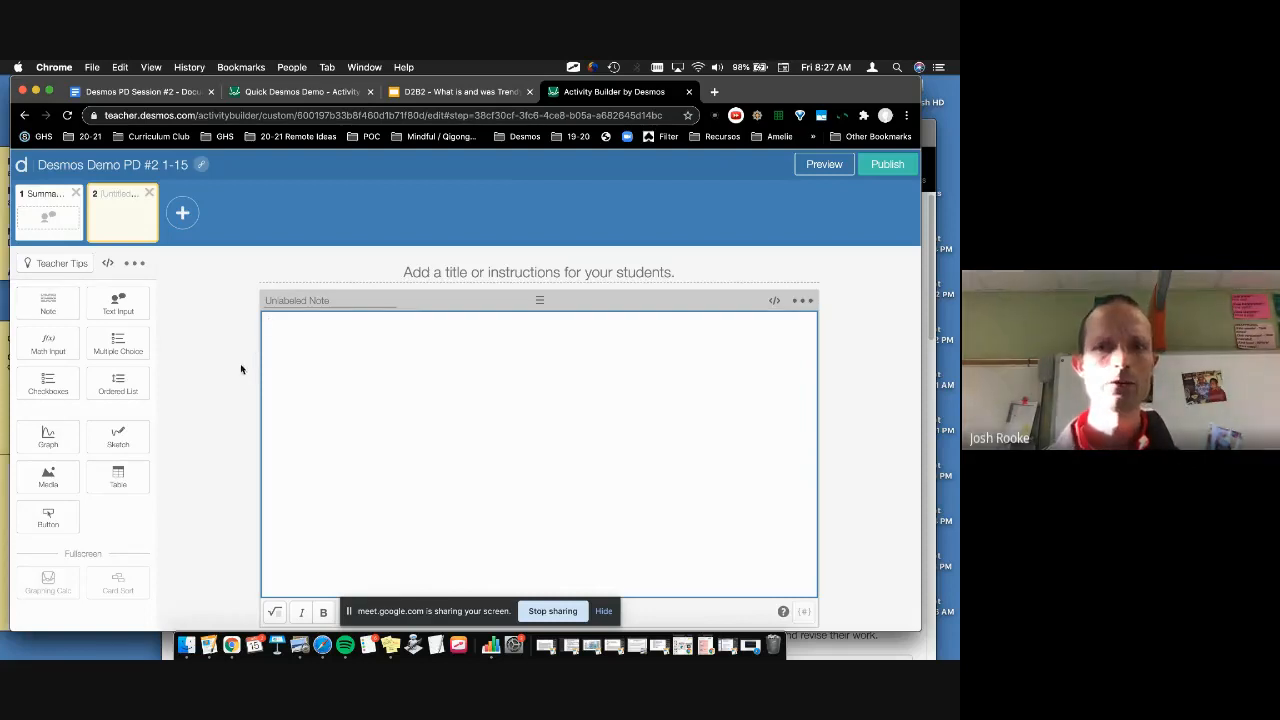
click(118, 300)
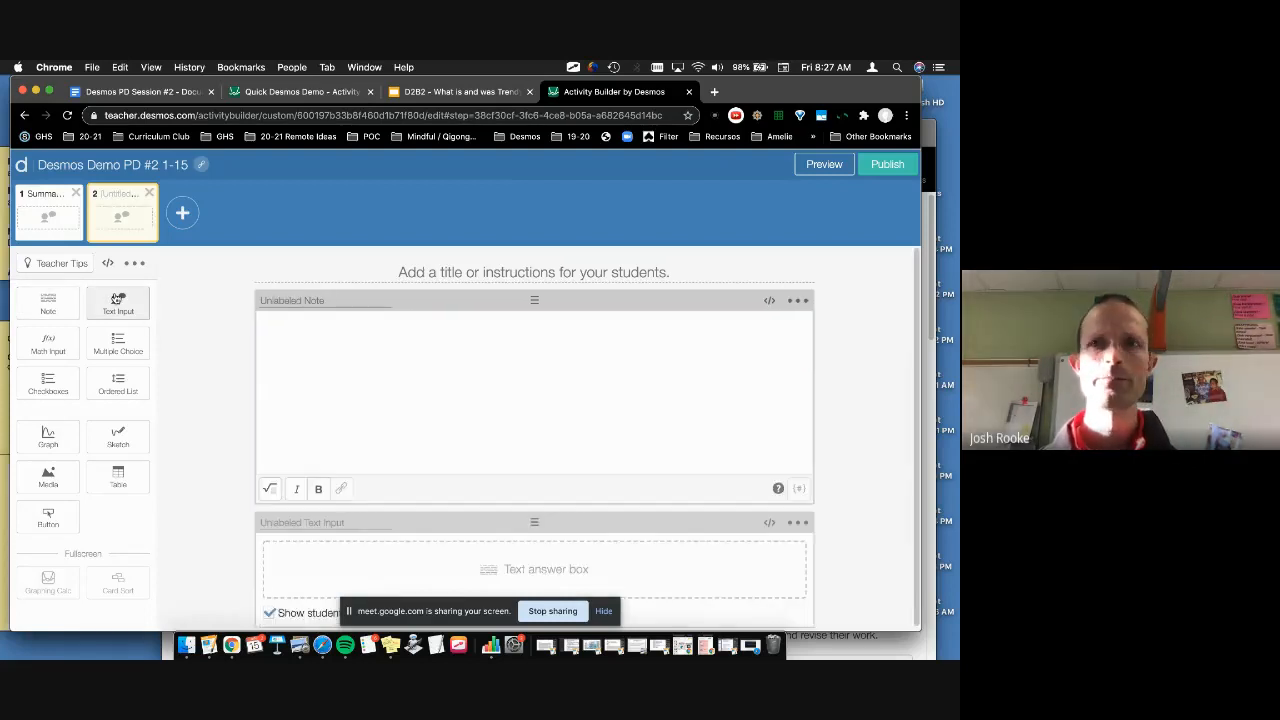
click(382, 361)
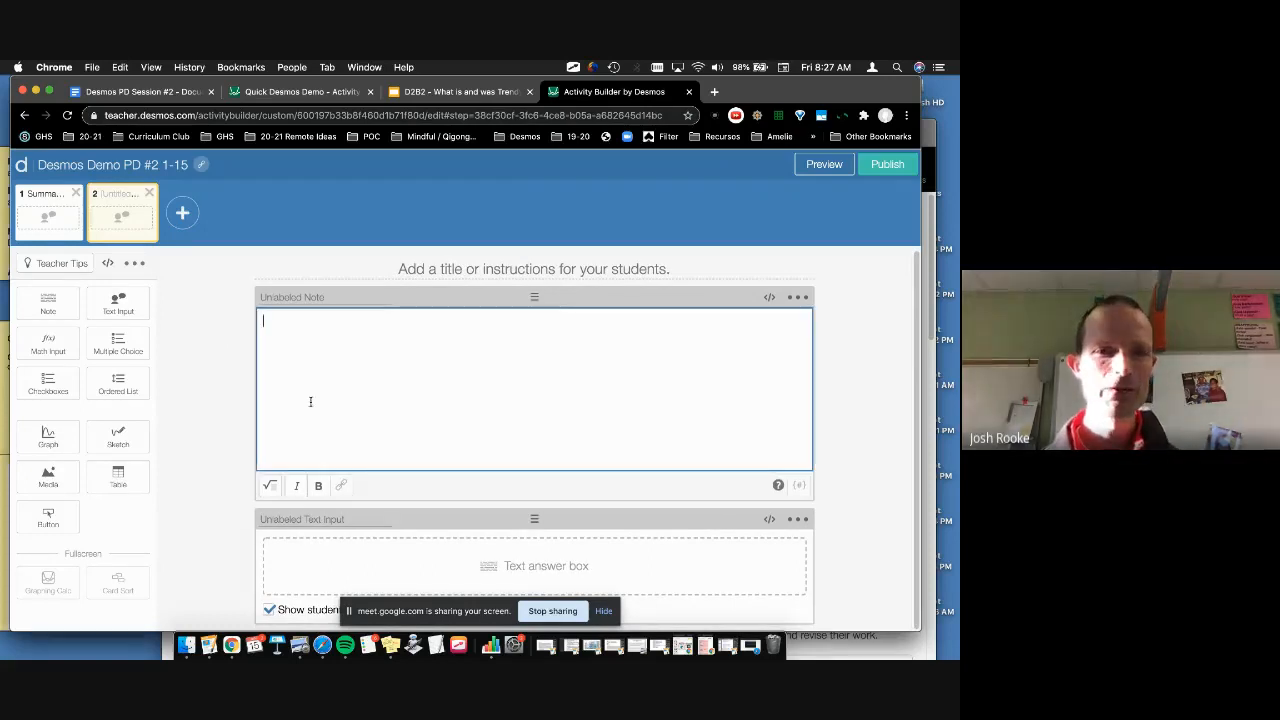
Step: Copy the Desmos PD Session #2 document's sharing link and return to Activity Builder
click(163, 93)
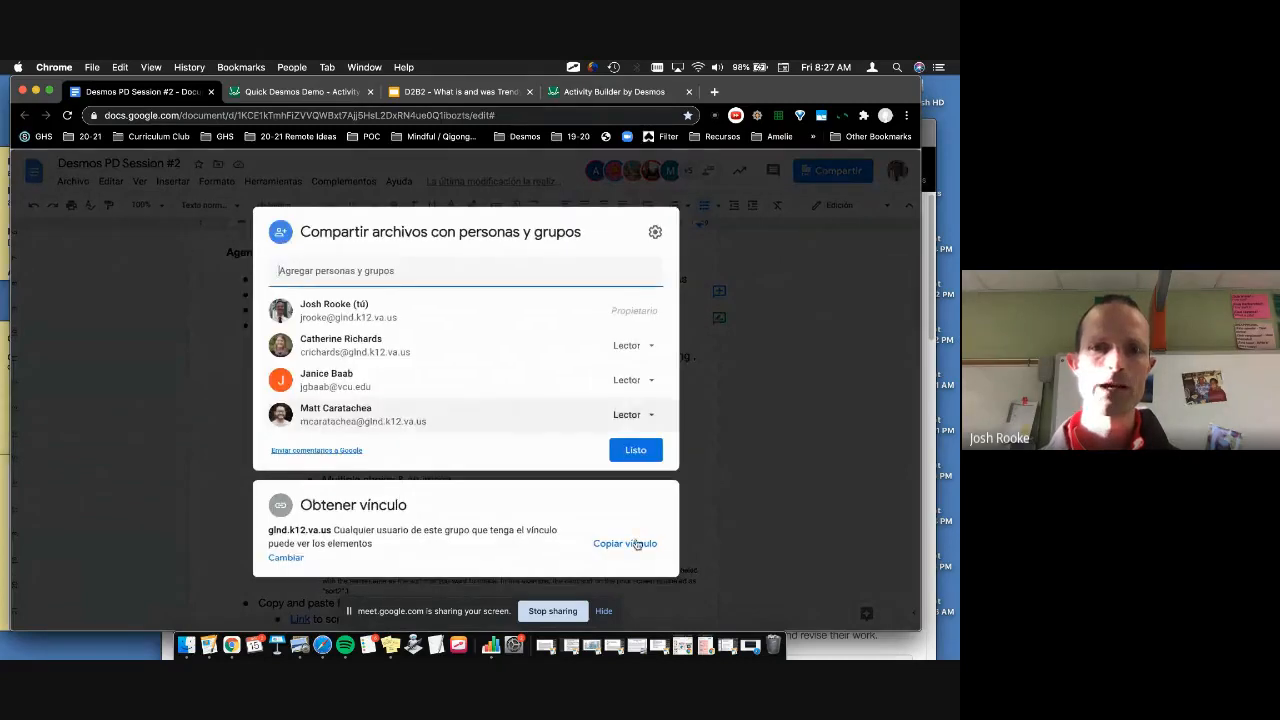
click(630, 545)
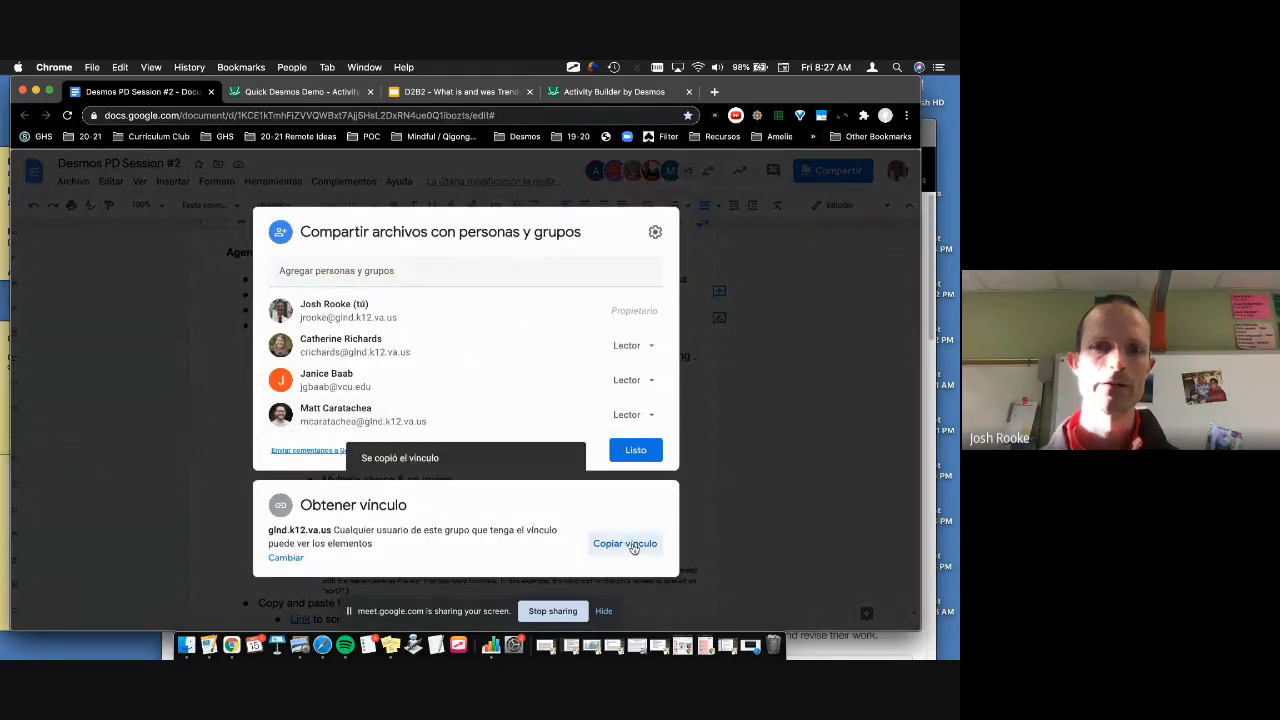
click(313, 92)
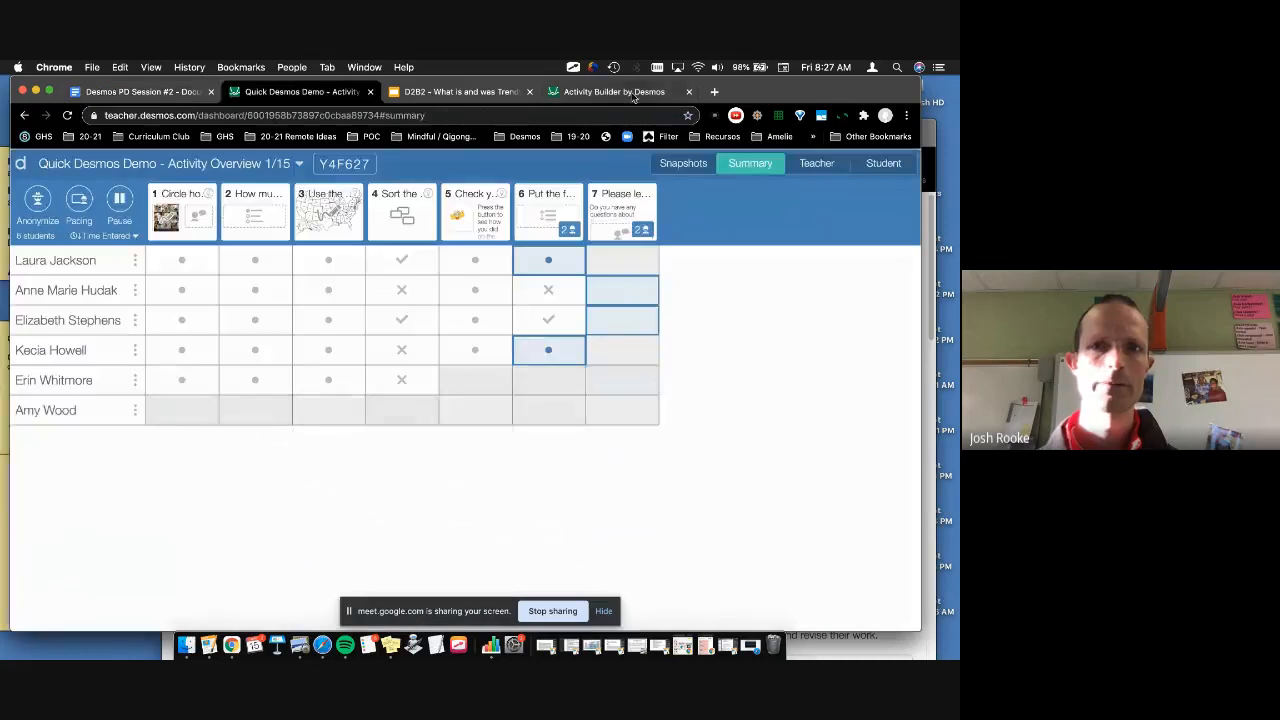
click(629, 94)
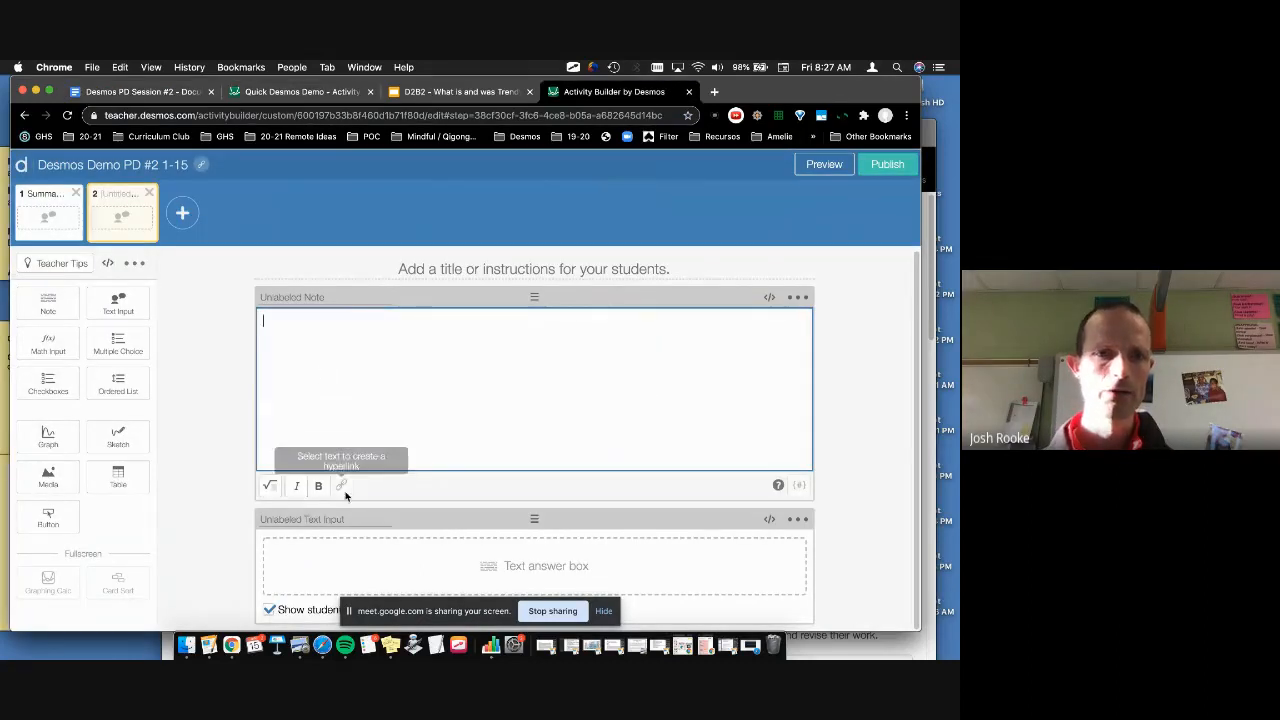
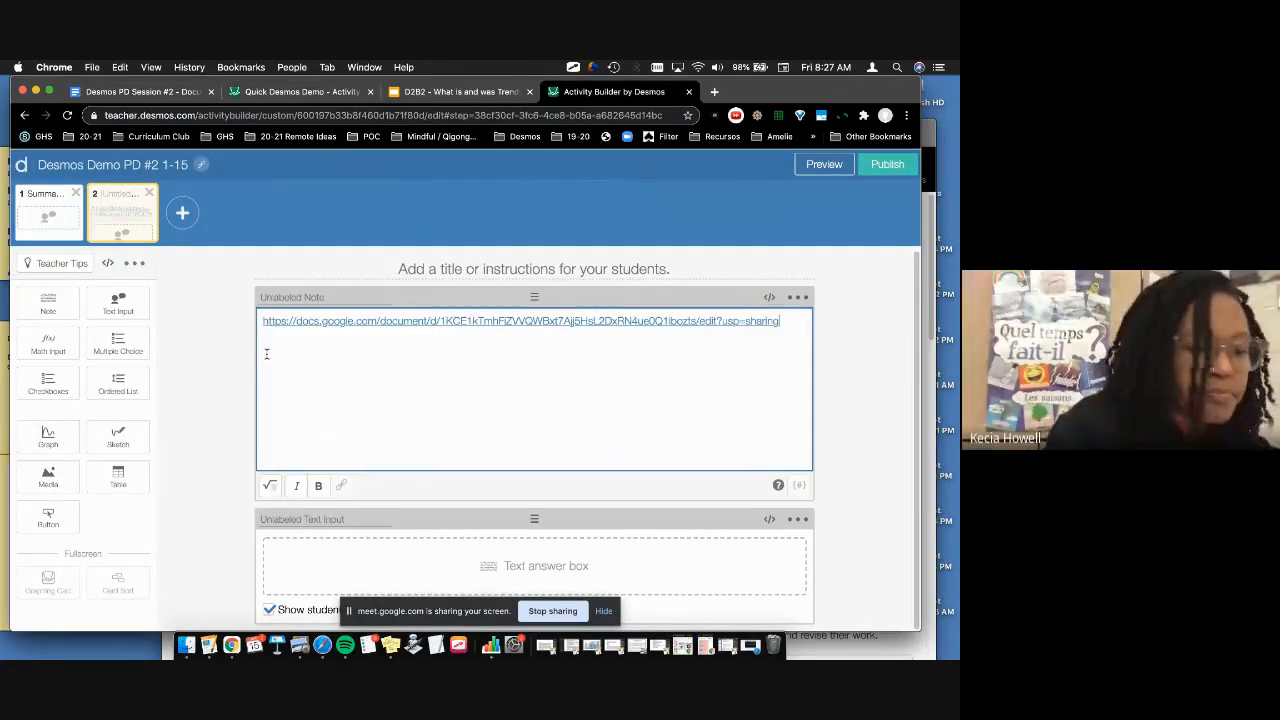
Step: Replace the pasted URL in screen 2's note with 'Agenda' linked to the session document
triple_click(311, 324)
click(343, 485)
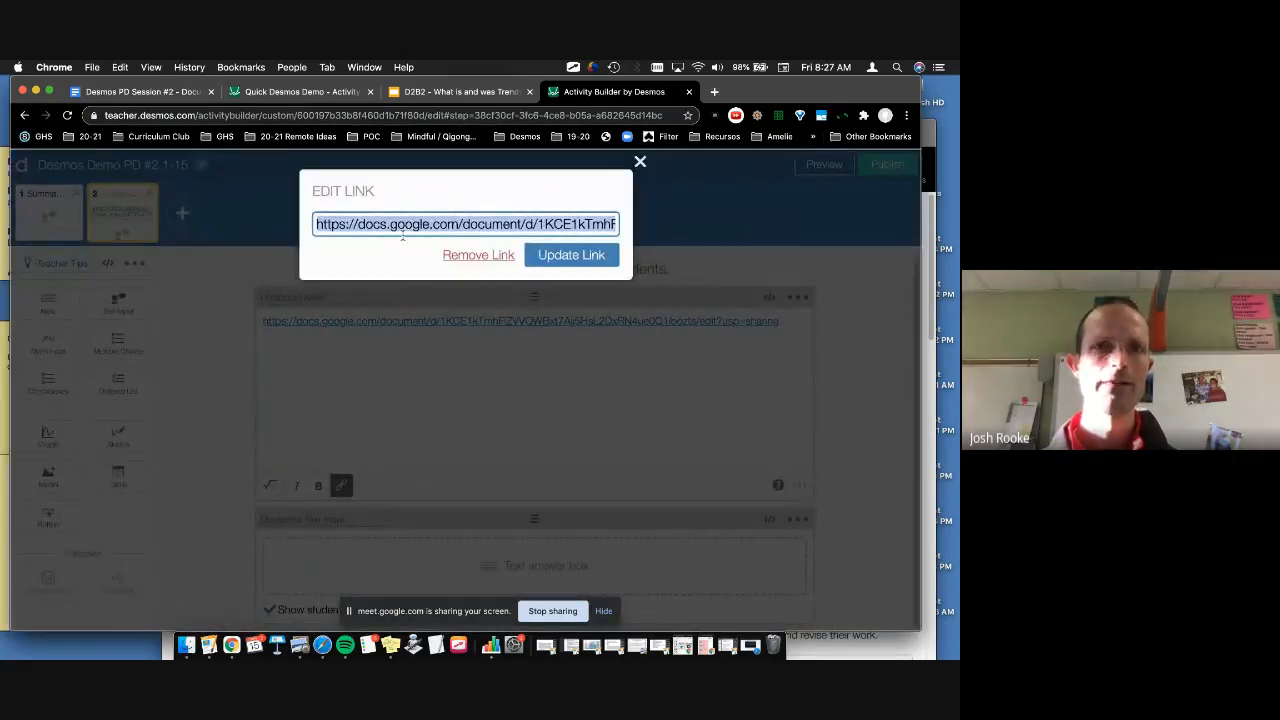
click(641, 161)
text(Agenda)
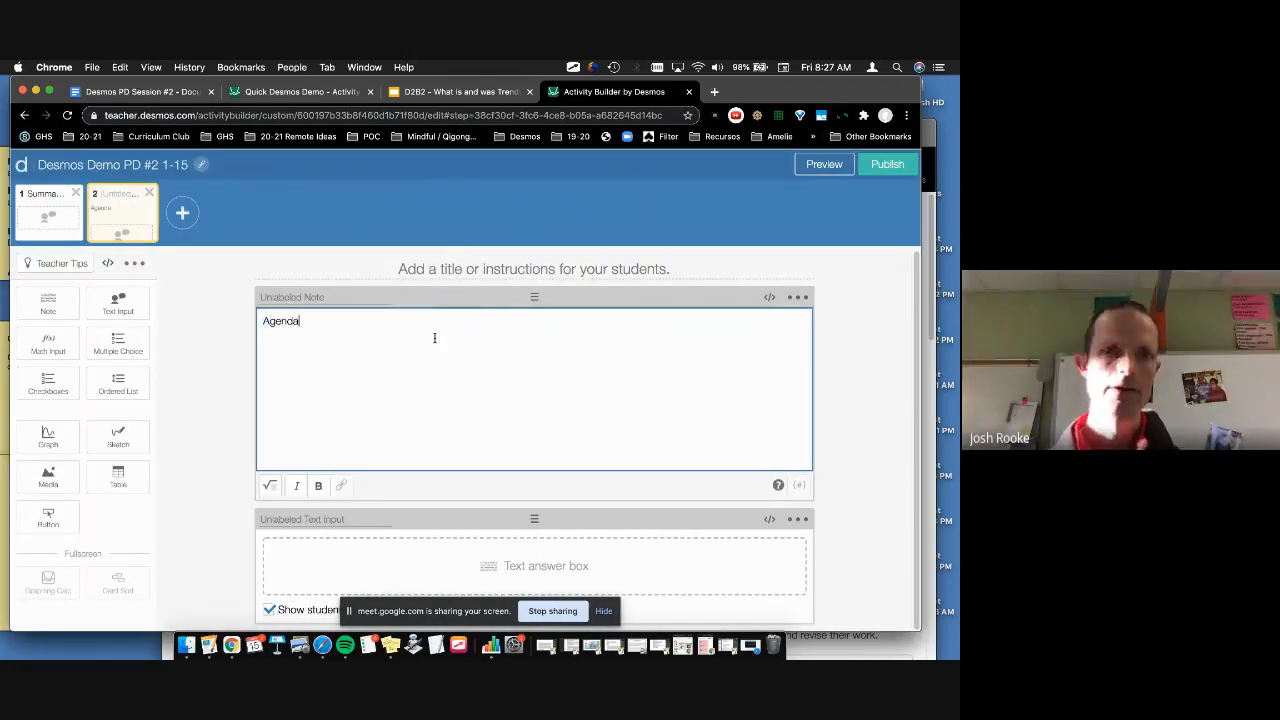
key(super+a)
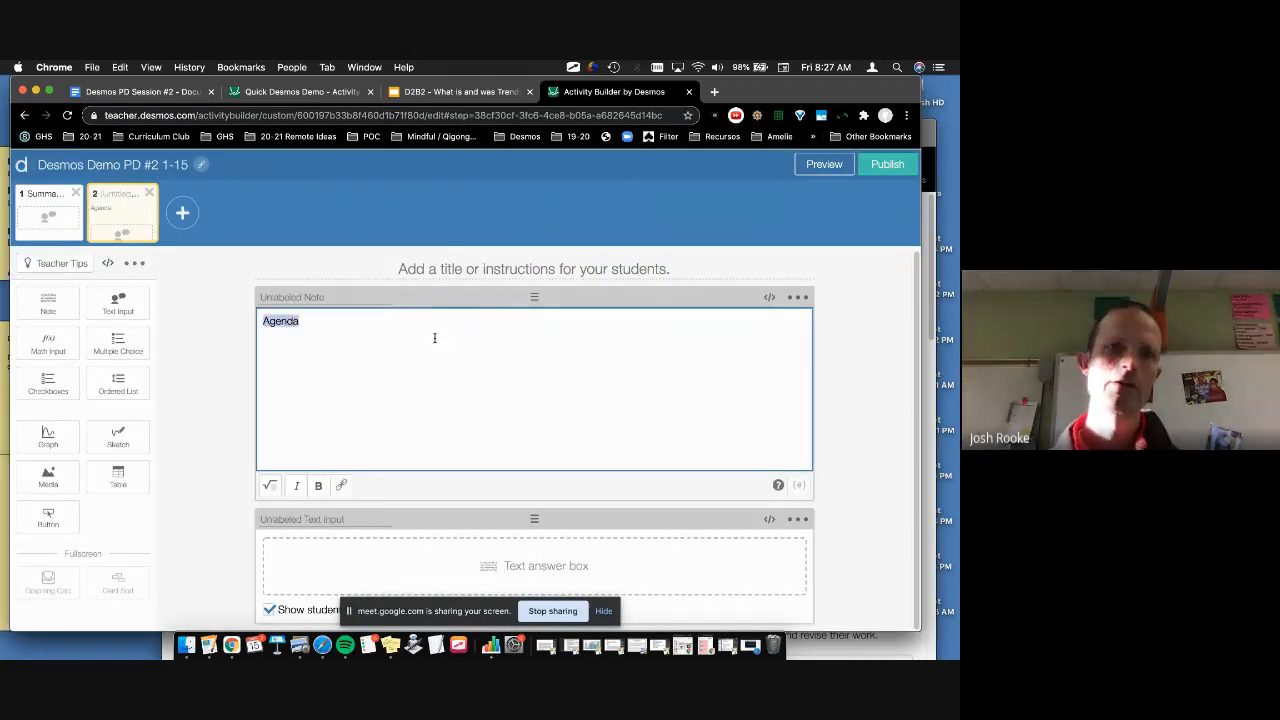
click(341, 485)
key(super+v)
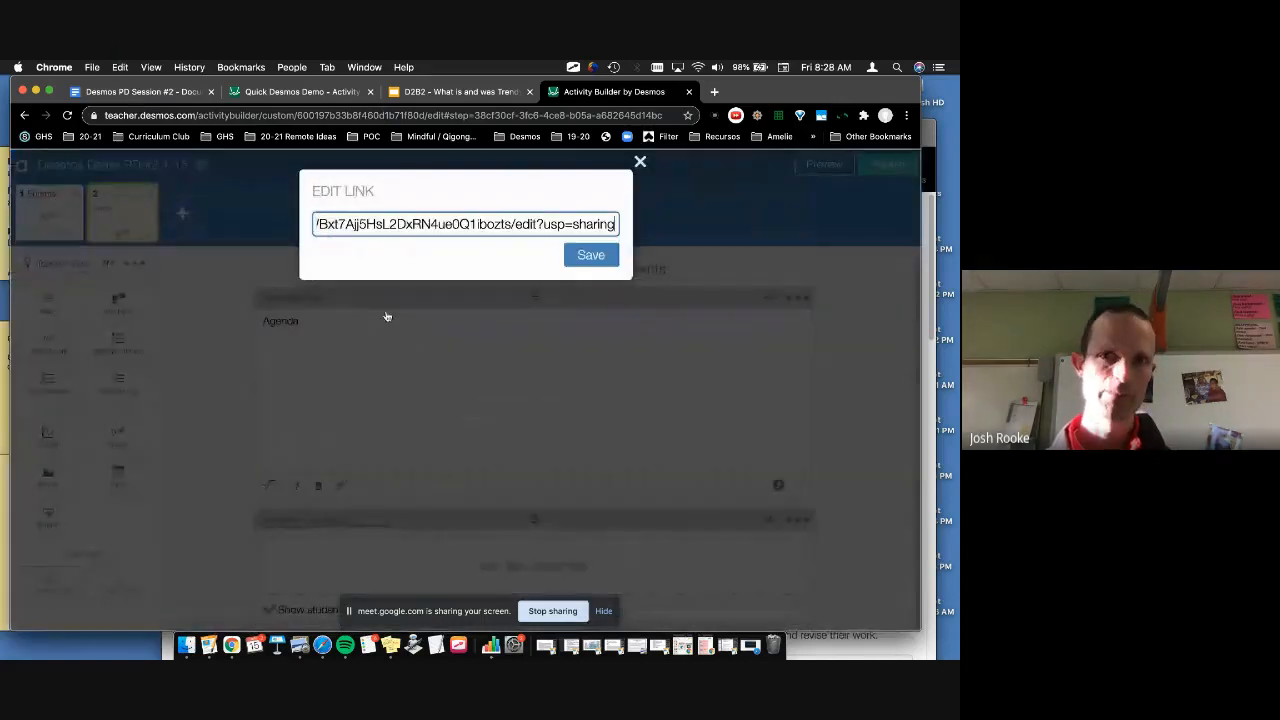
key(Return)
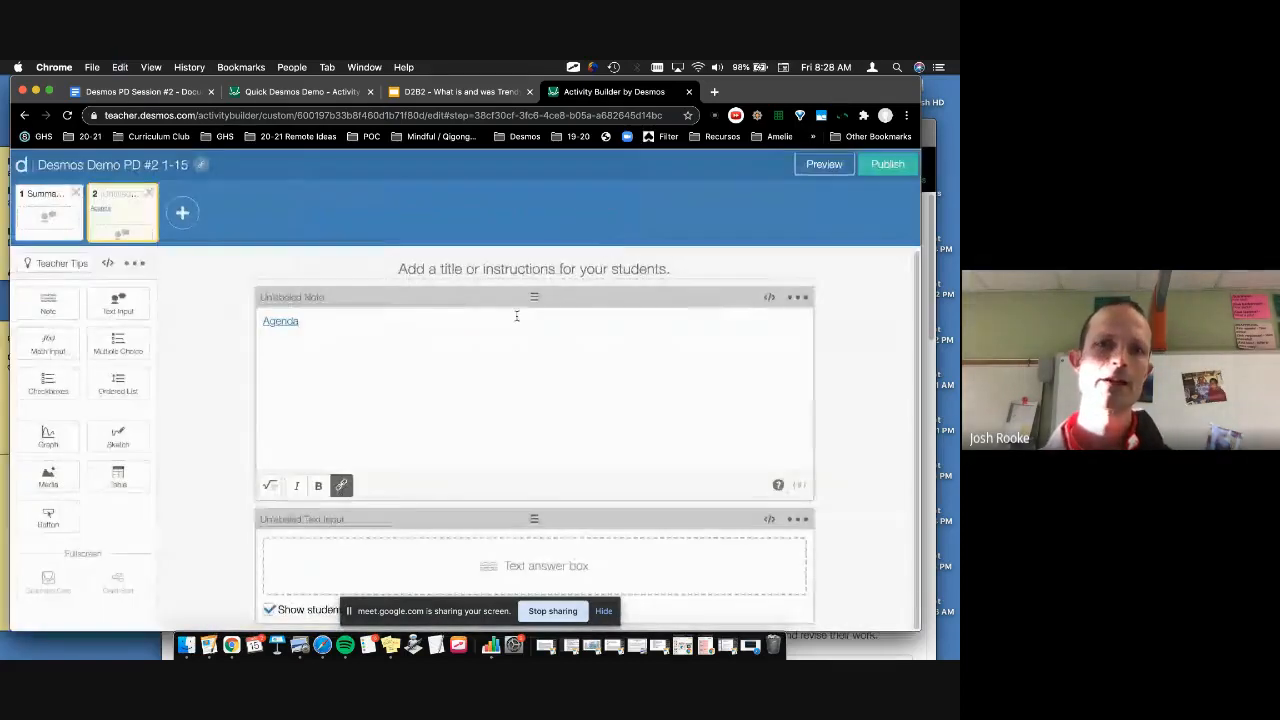
click(822, 165)
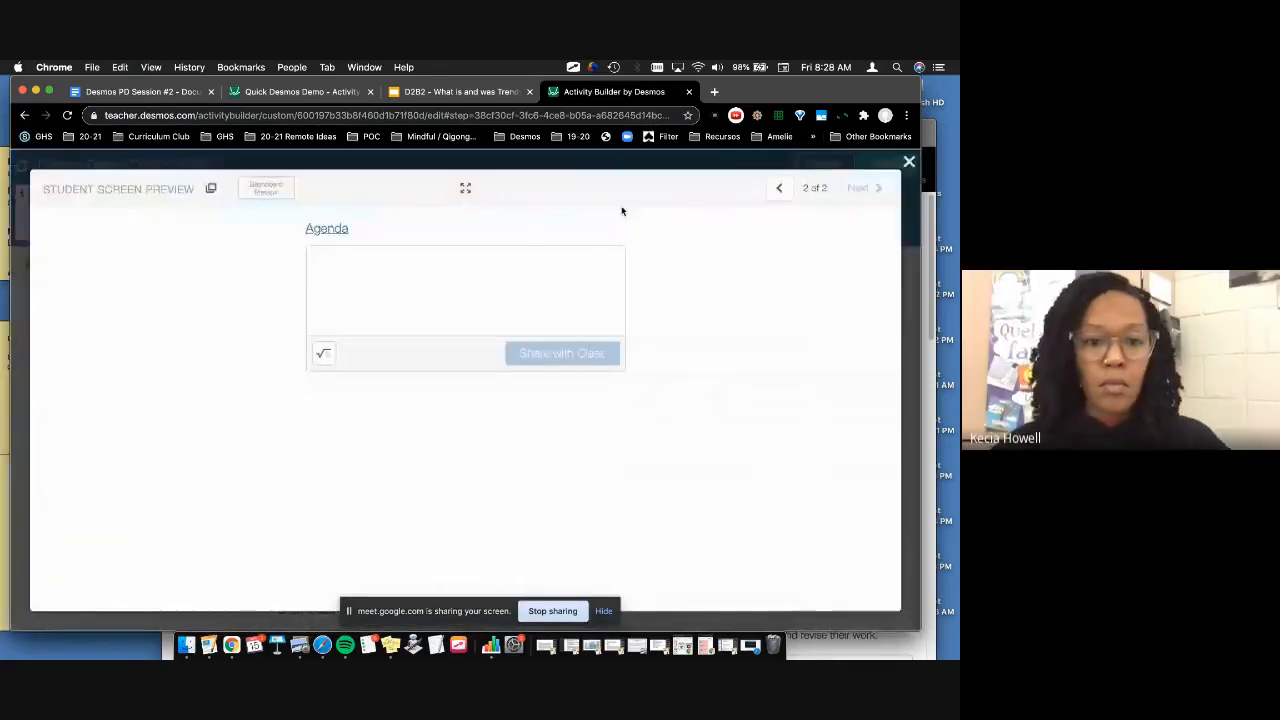
Step: Test the Agenda link in preview, then hide classmates' responses on screen 2's text input
click(322, 233)
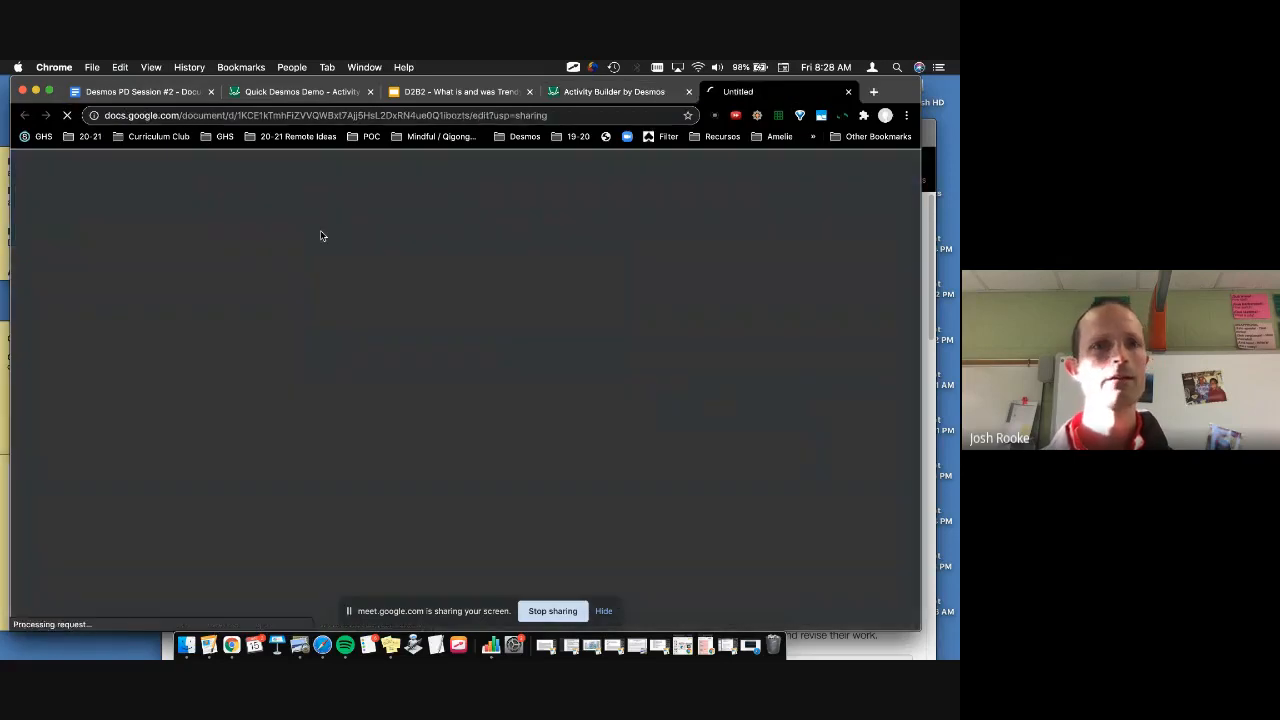
click(848, 92)
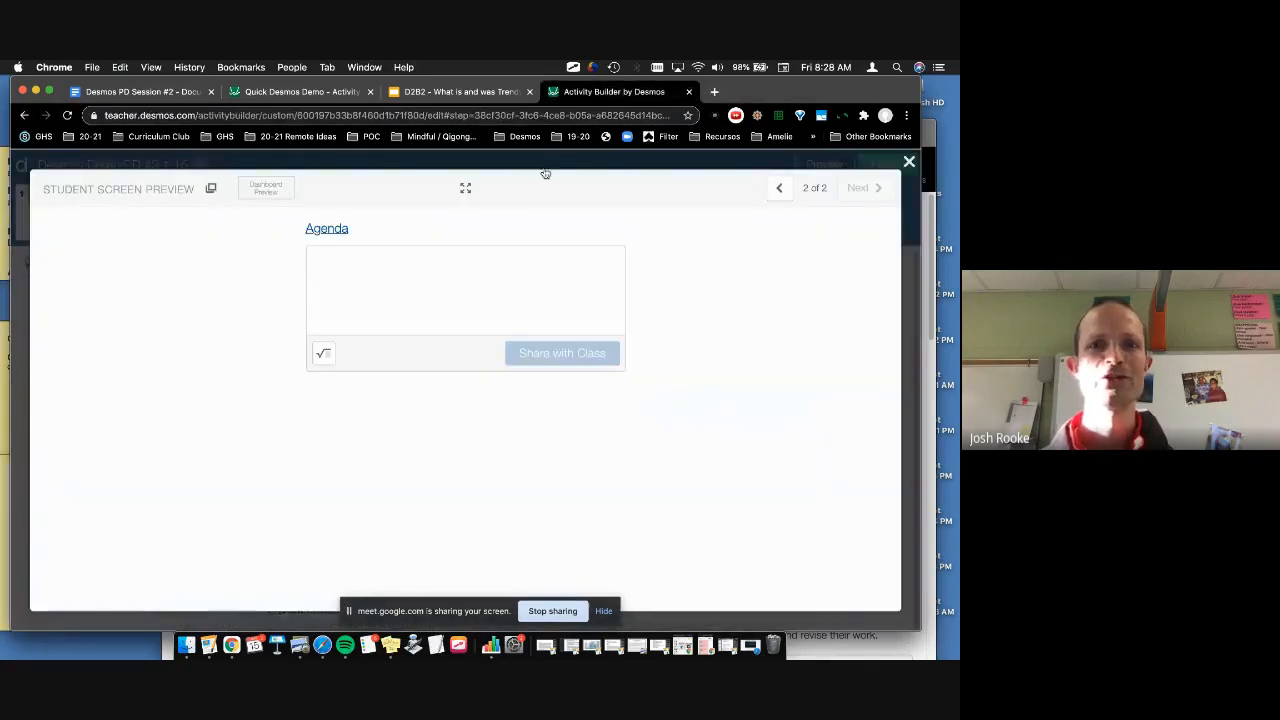
click(908, 161)
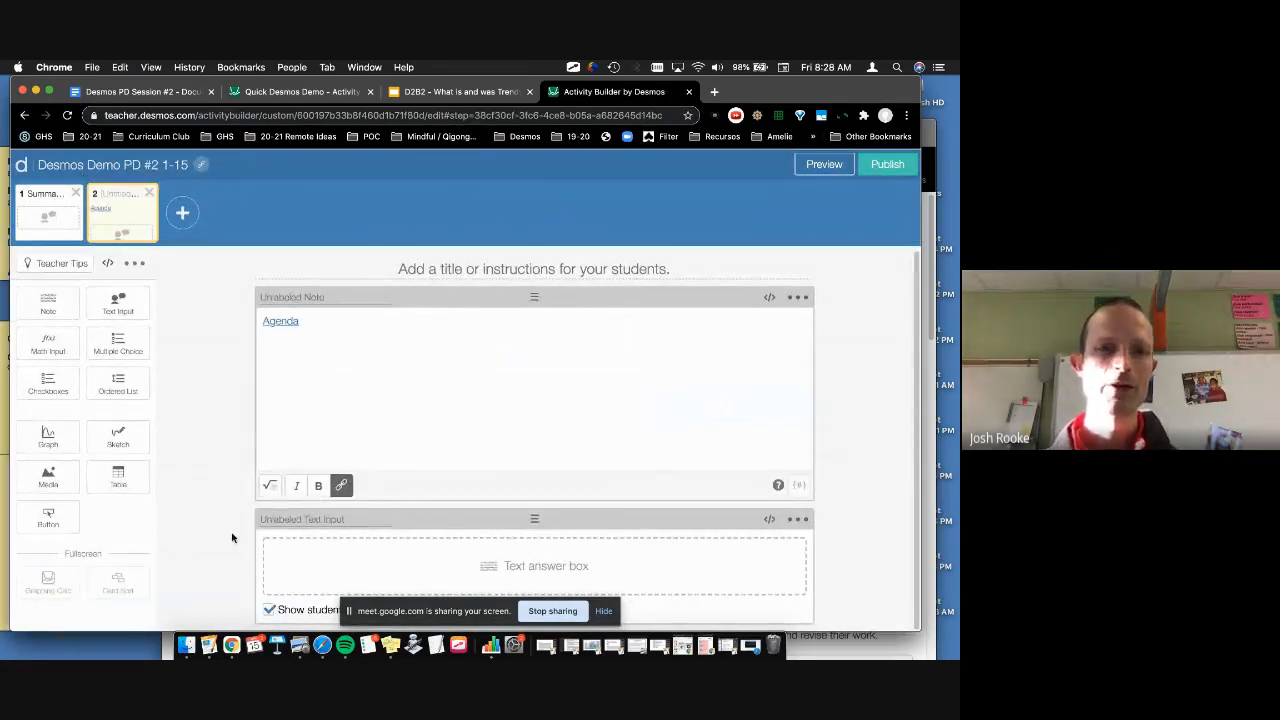
click(268, 611)
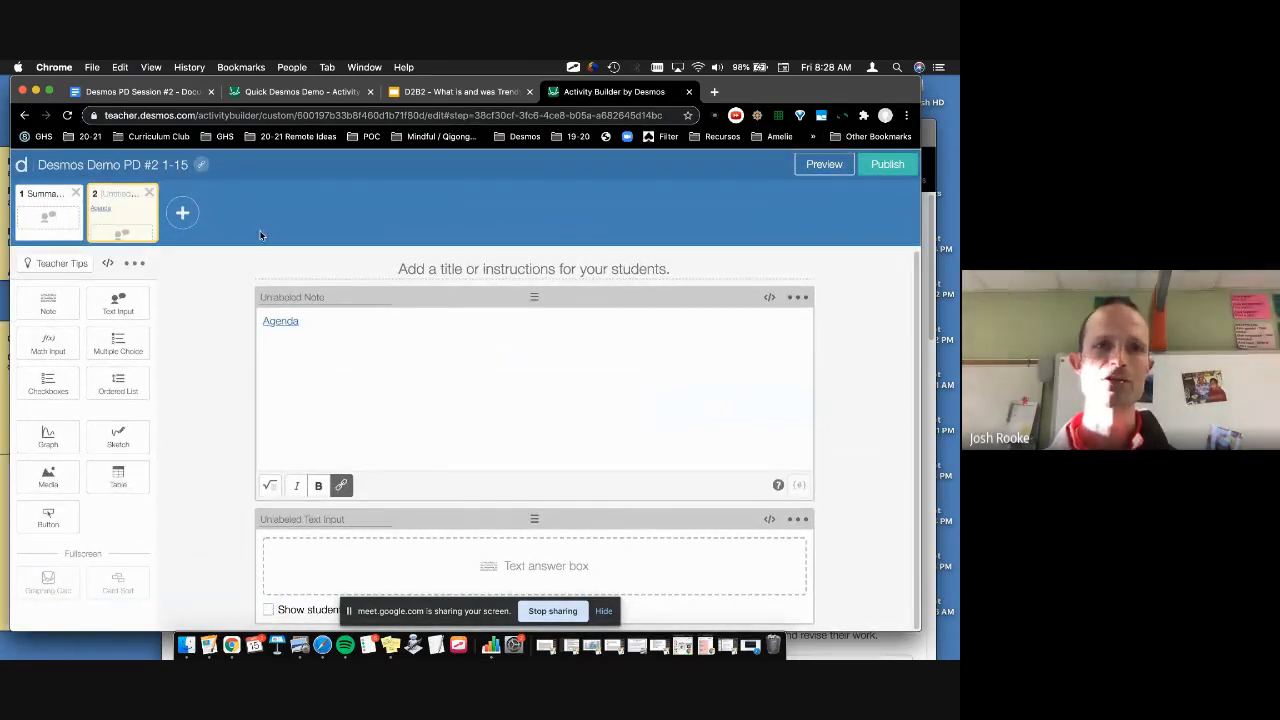
Step: Add screen 3 with a multiple-choice question and a note of placeholder gibberish text
click(182, 214)
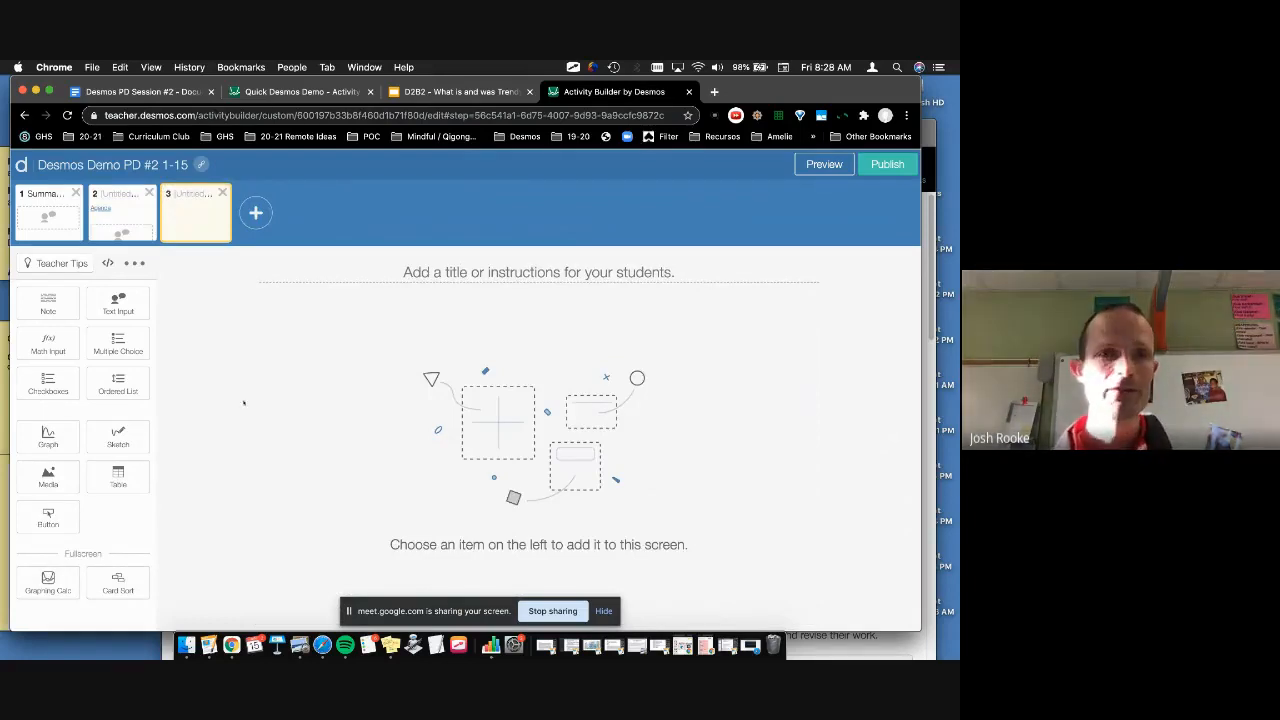
click(138, 349)
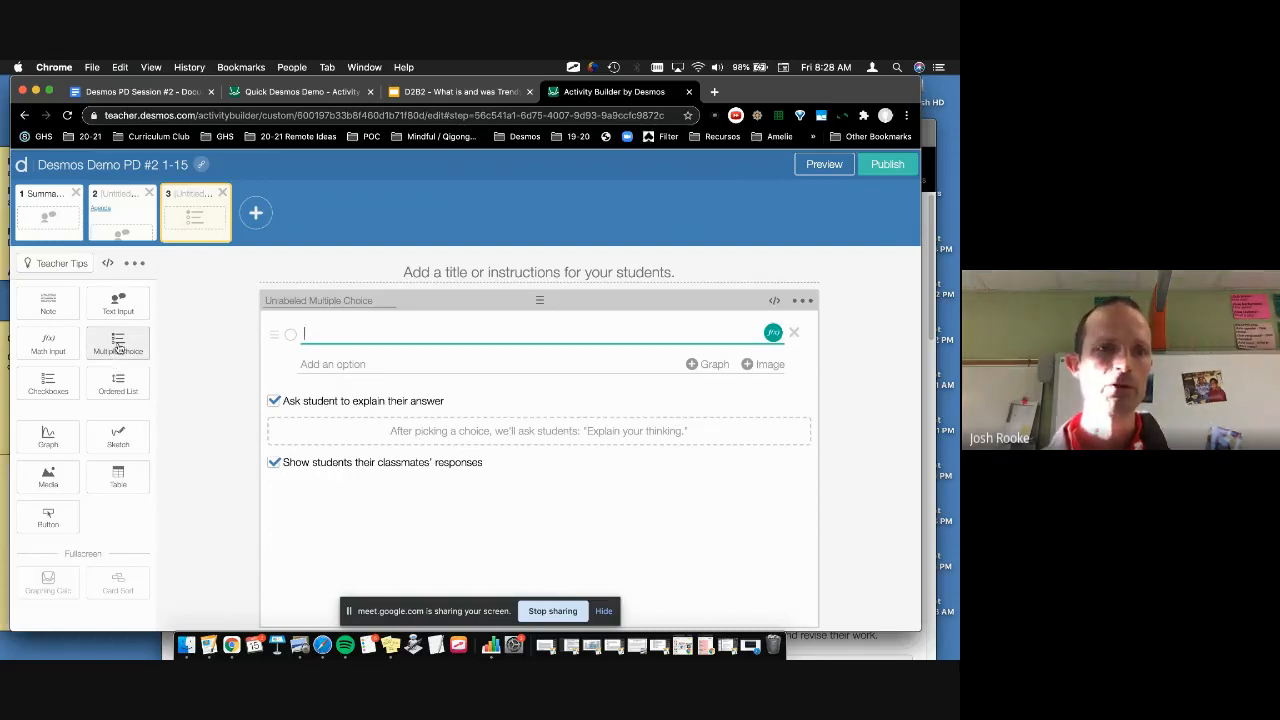
click(52, 305)
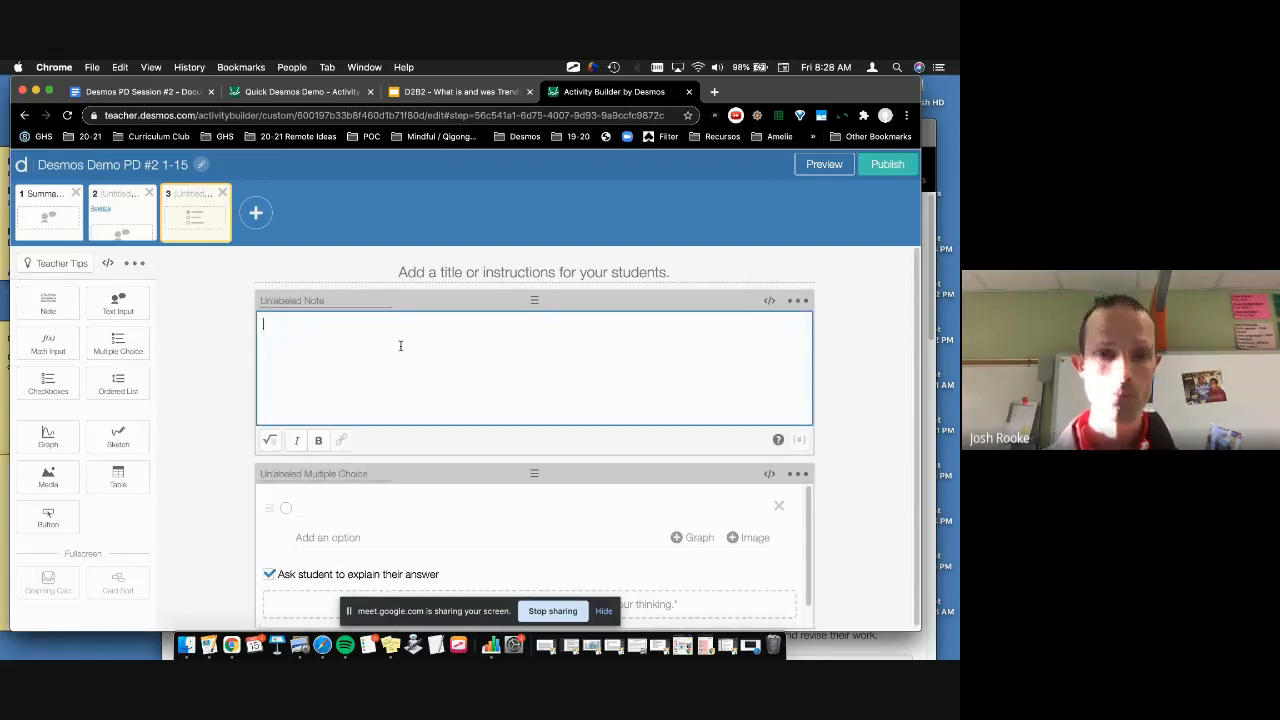
text(SDasflsafdj;asdkfj)
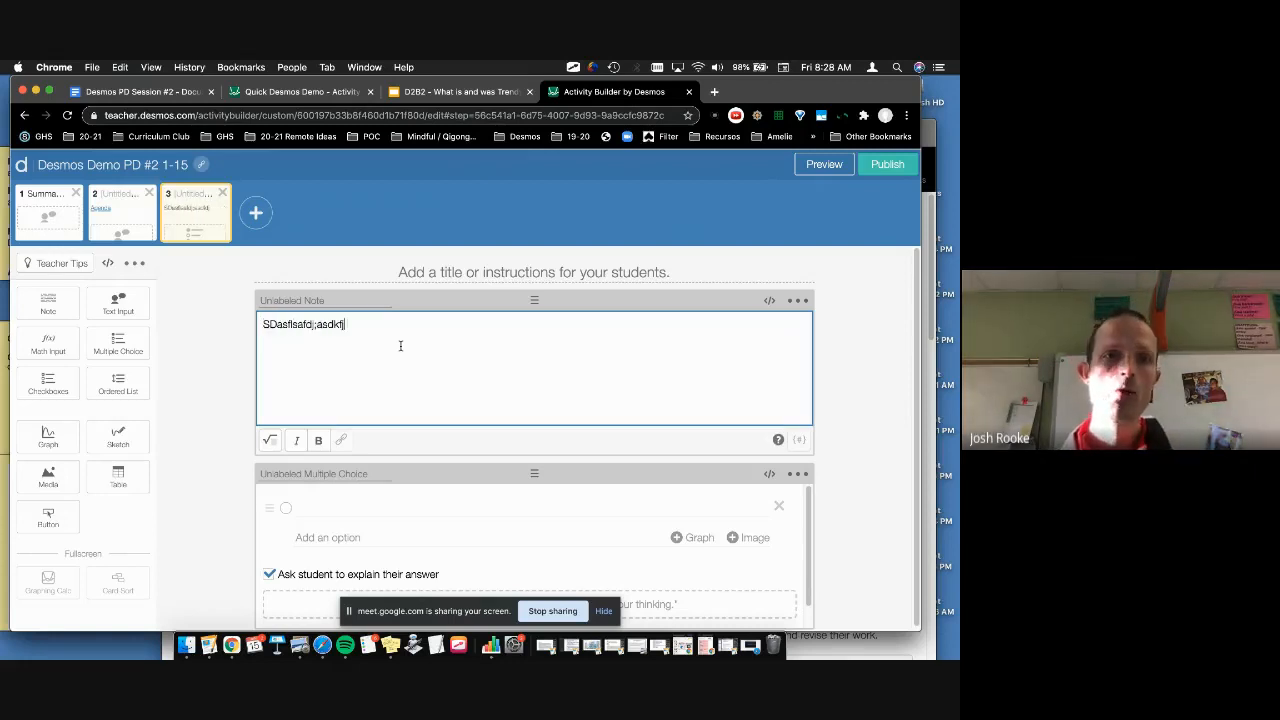
text(as;elfkjasdf;lkasjg)
key(super+a)
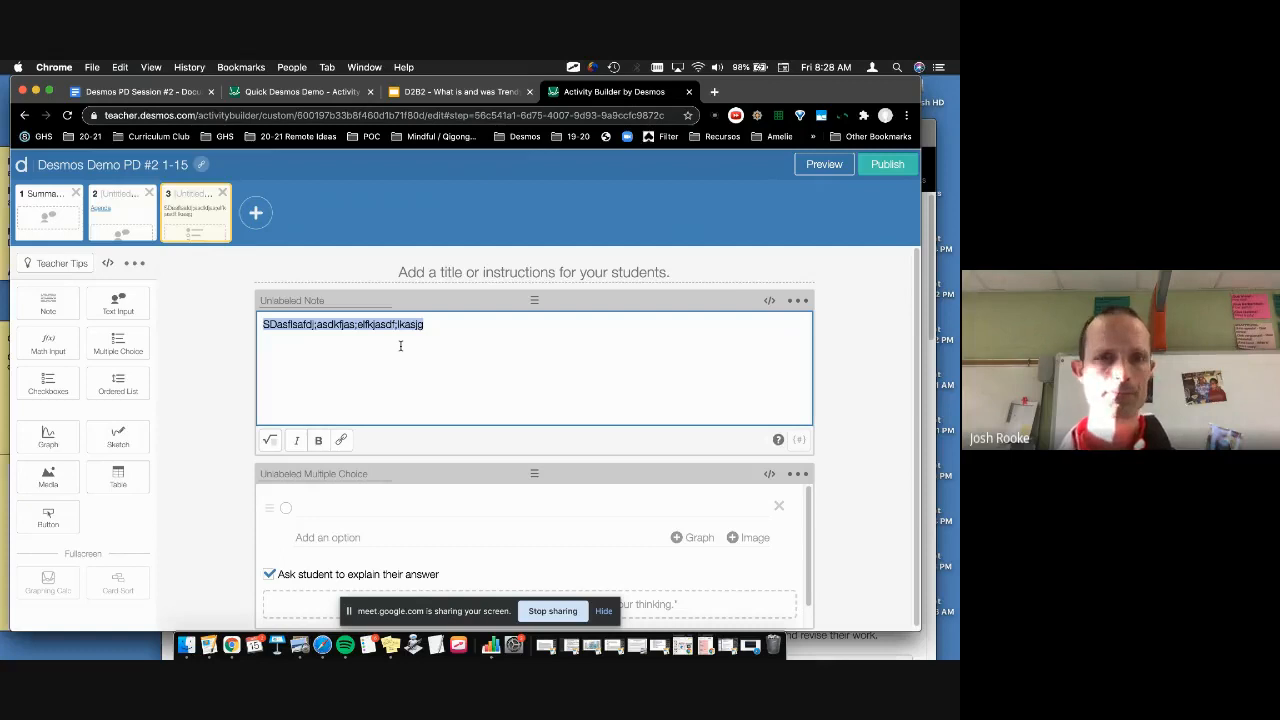
scroll(416, 296, down, 1)
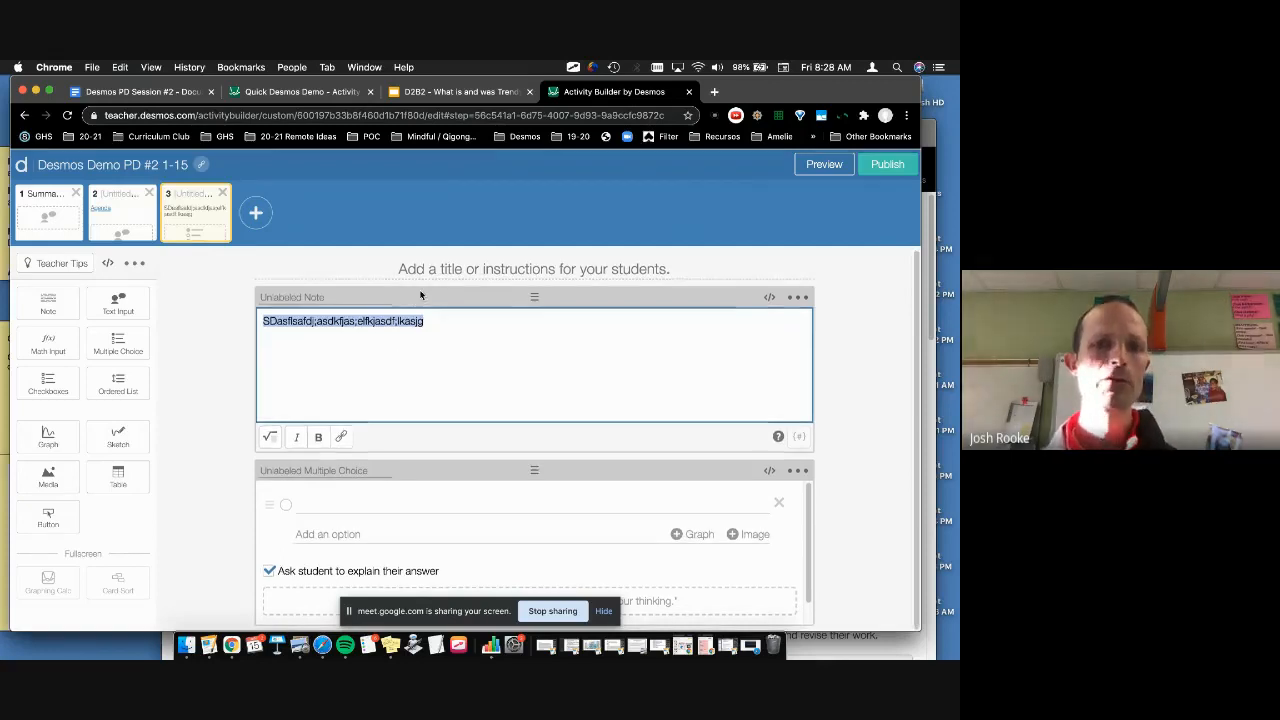
Step: Enter the multiple-choice options #1, 2, 3 and 4
click(351, 506)
text(#1)
key(Return)
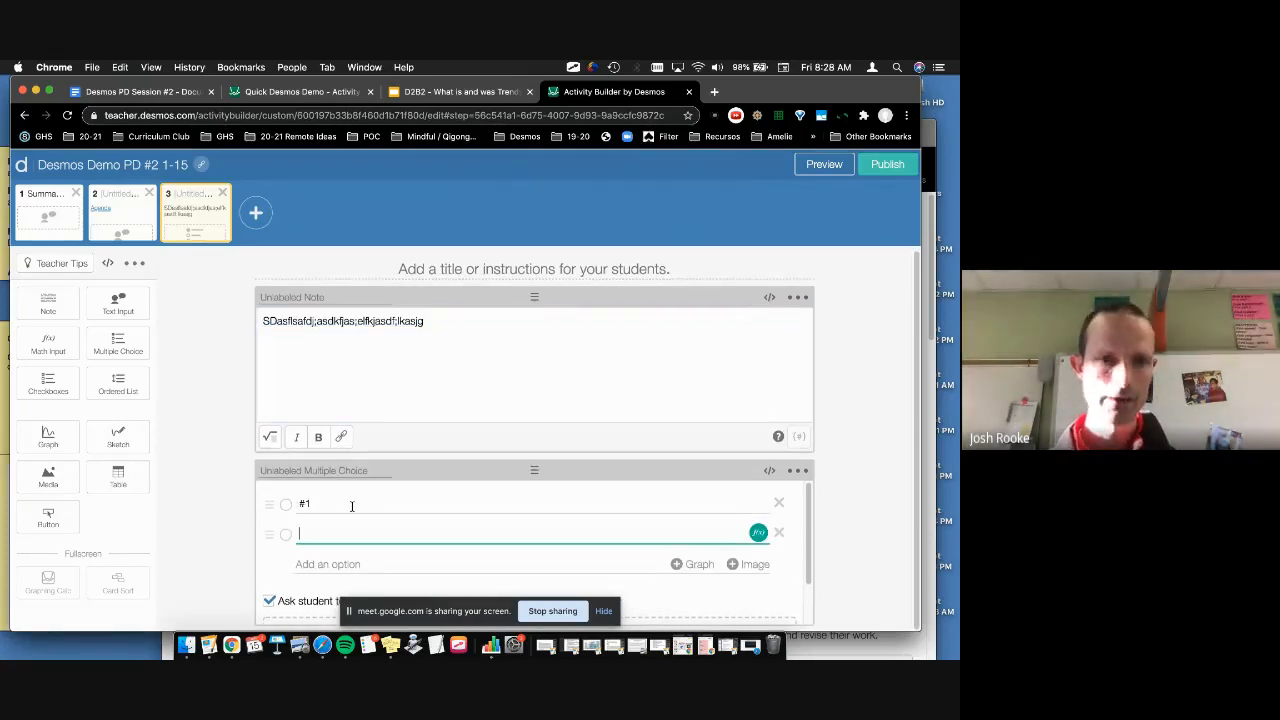
text(2)
key(Return)
text(3)
key(Return)
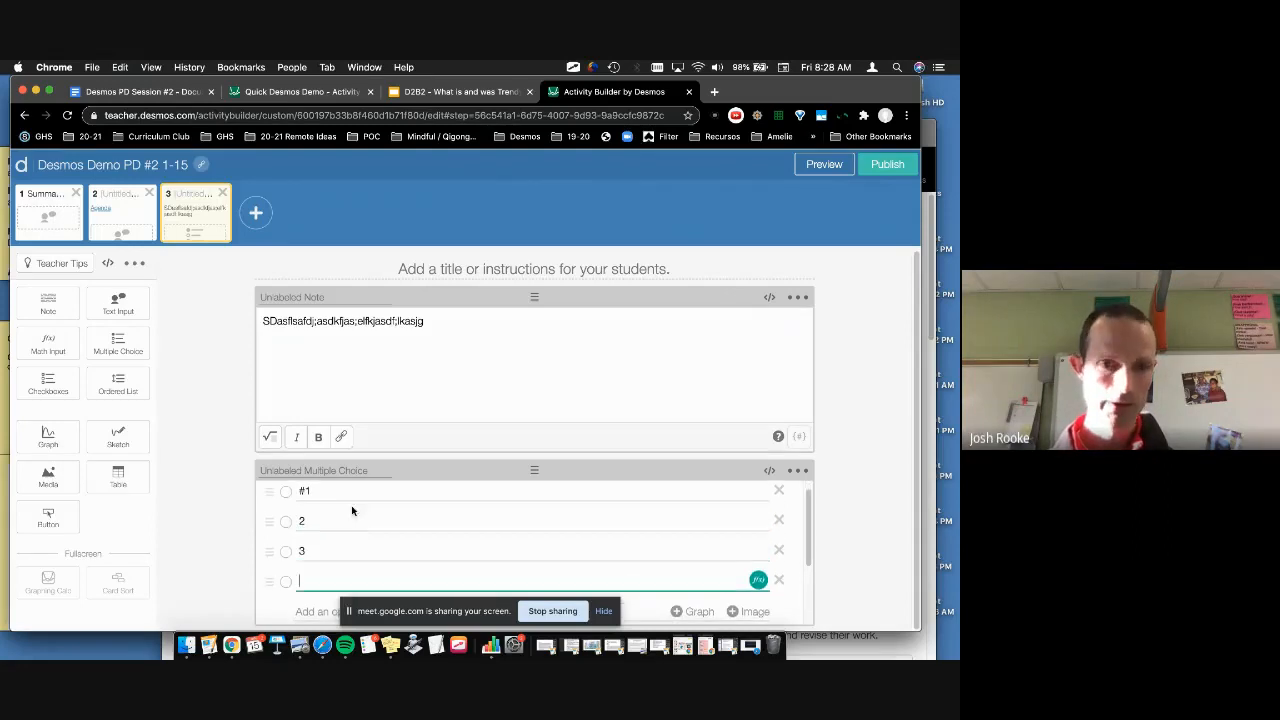
text(4)
Step: Look over the question's settings, then preview screen 3 showing the choices shuffled
scroll(380, 495, down, 3)
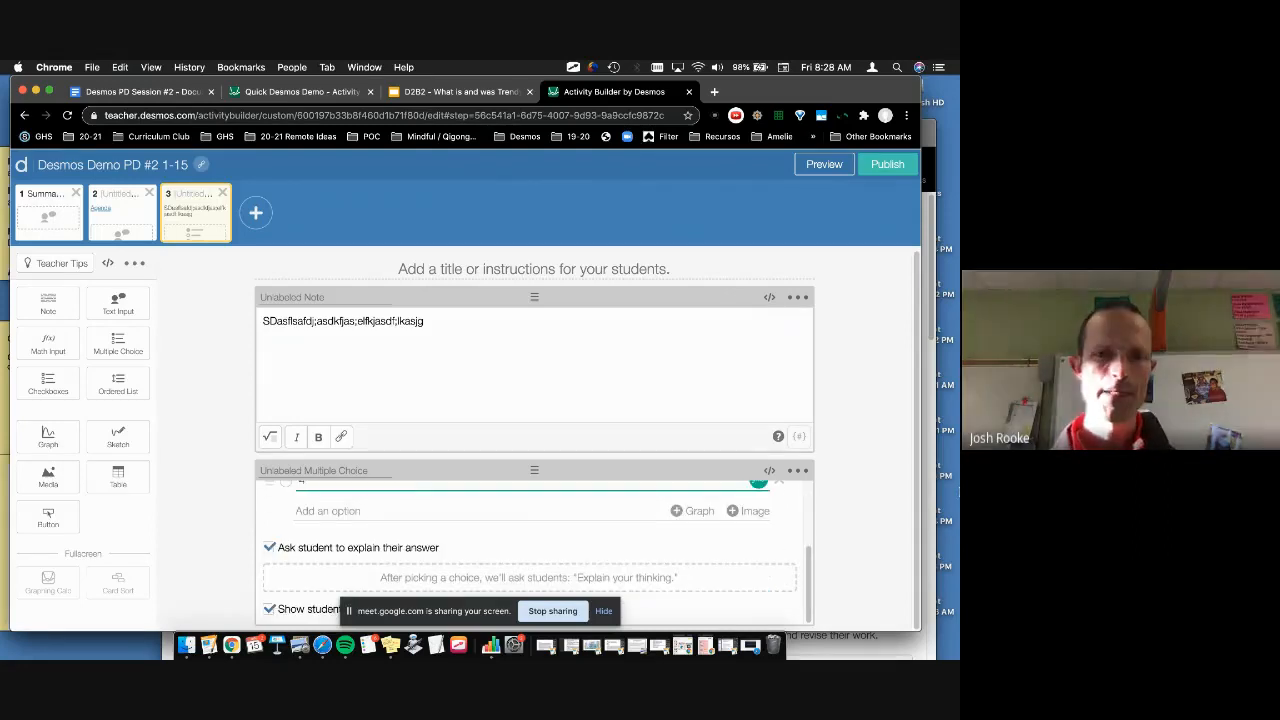
click(604, 610)
scroll(700, 540, up, 2)
click(797, 470)
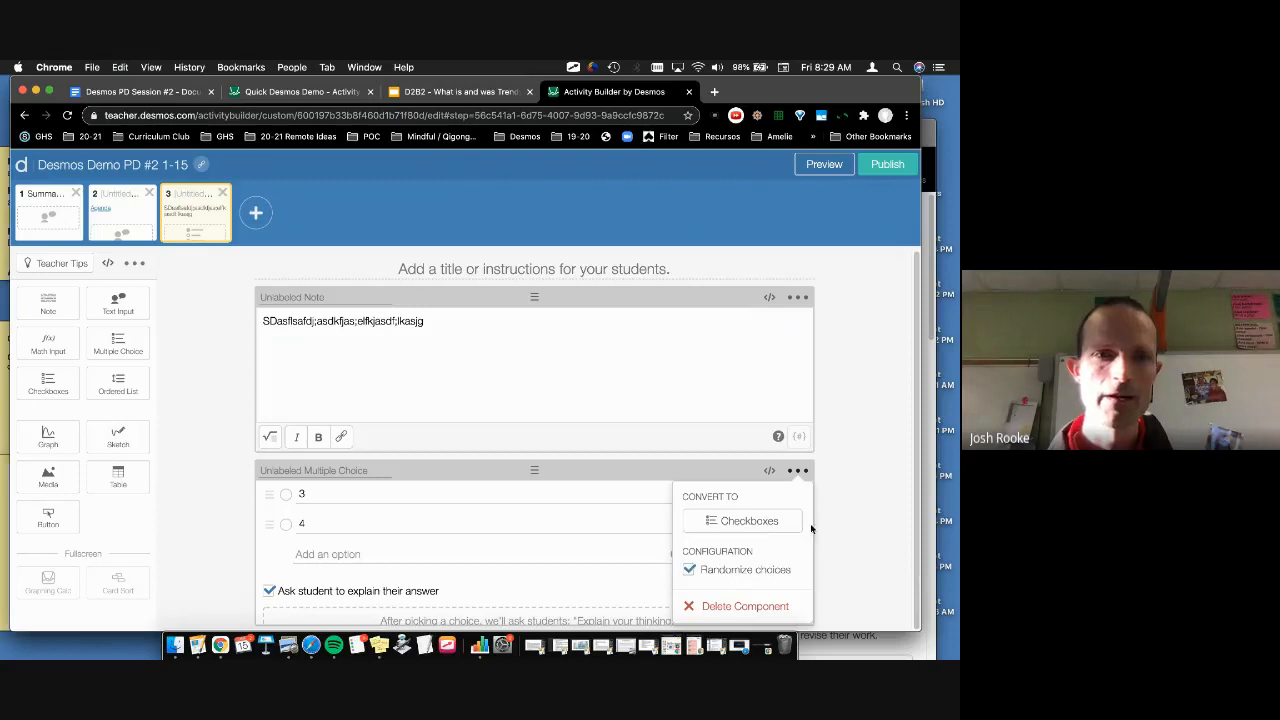
click(850, 490)
scroll(644, 567, up, 2)
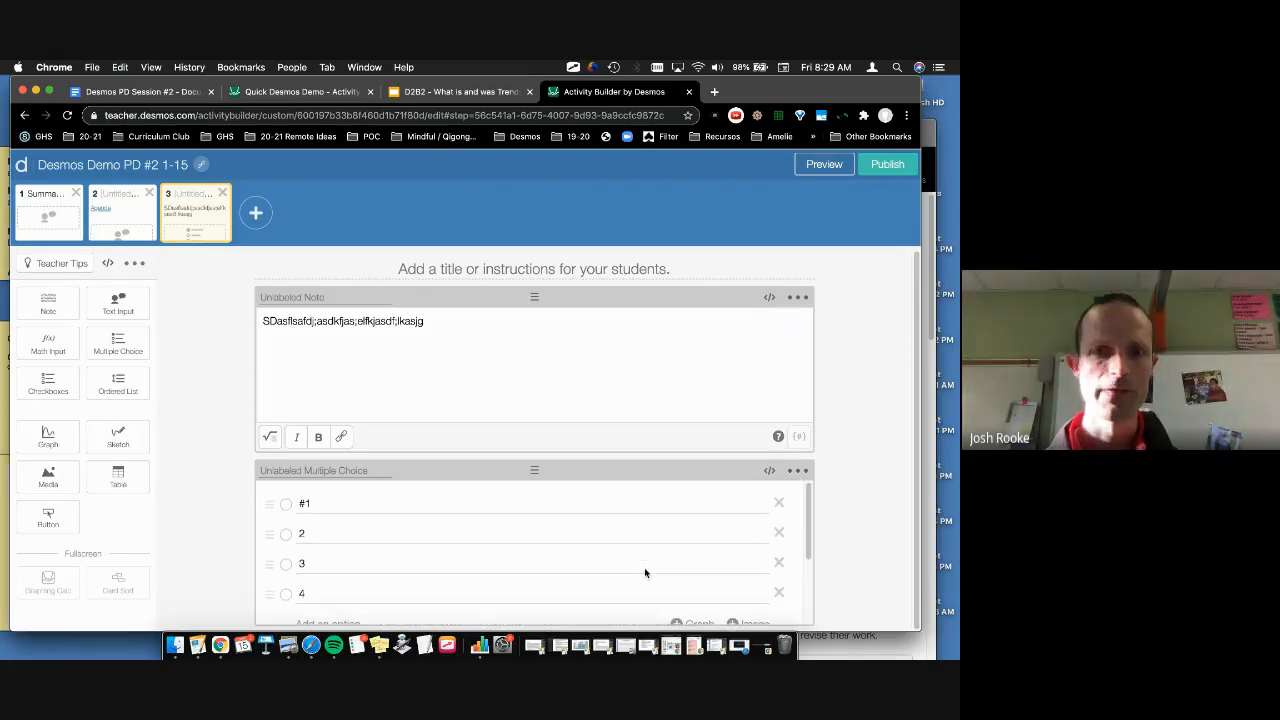
scroll(644, 567, down, 3)
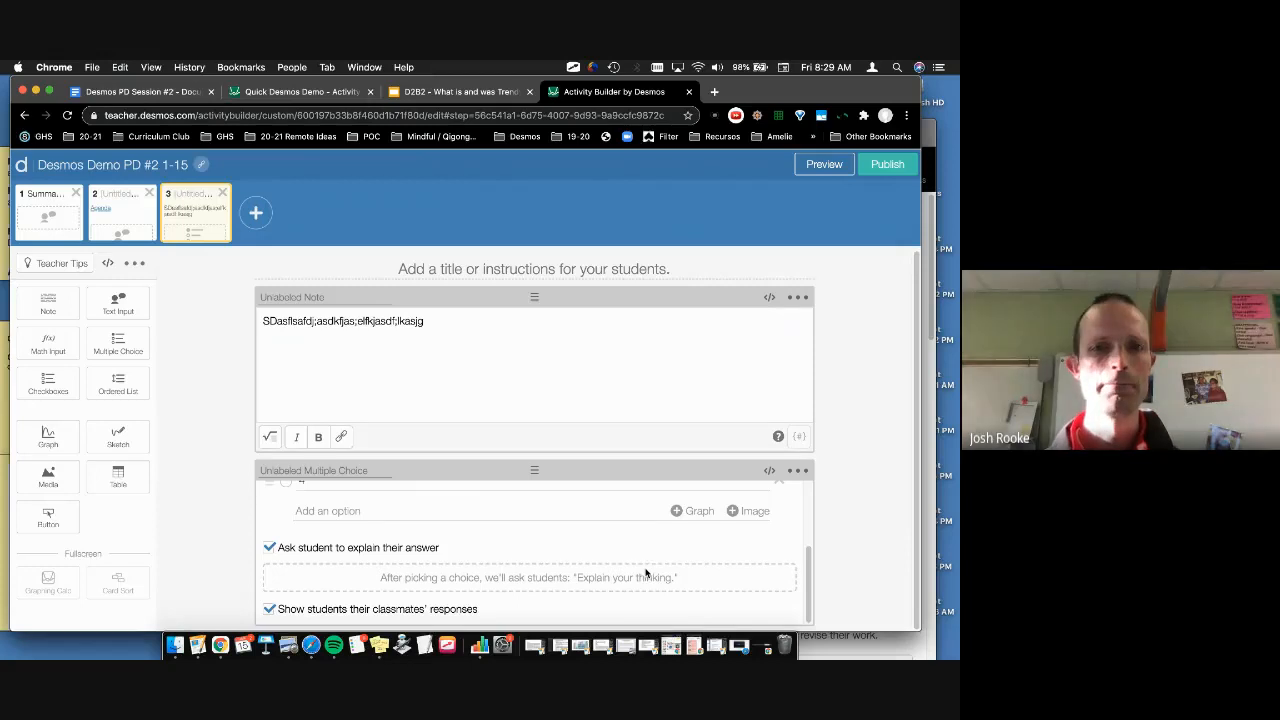
scroll(645, 573, up, 2)
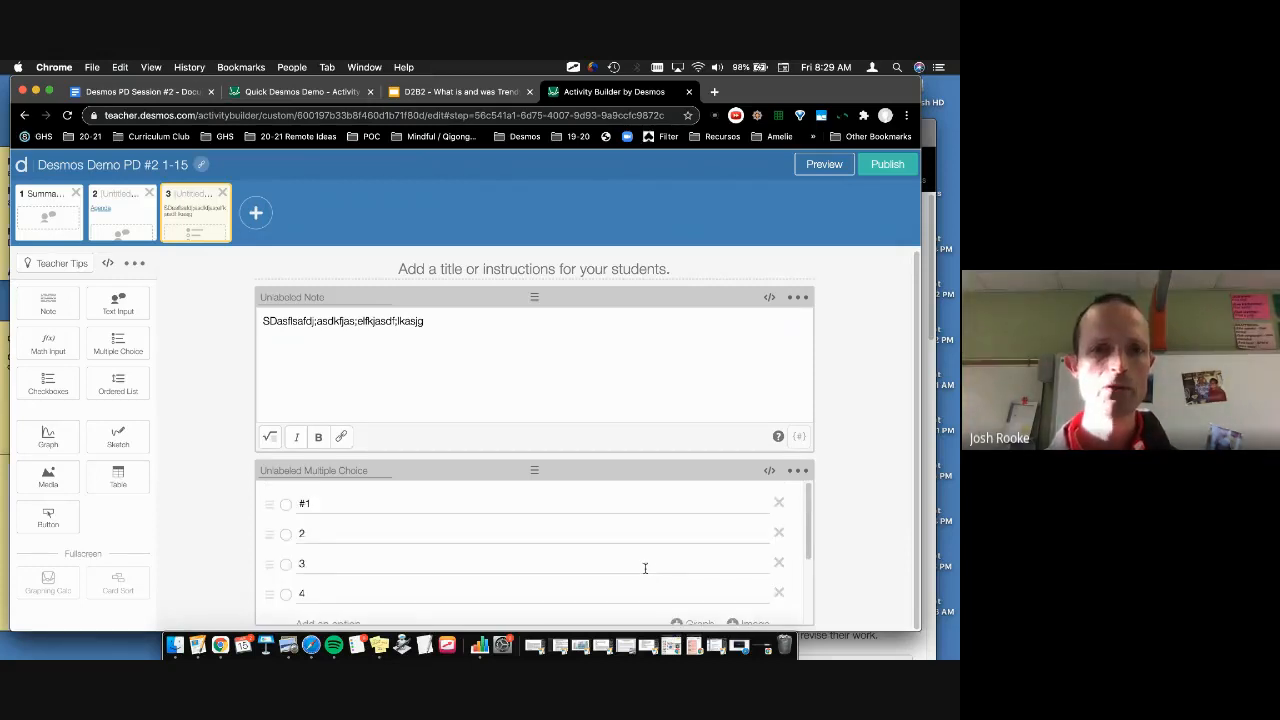
scroll(645, 568, down, 3)
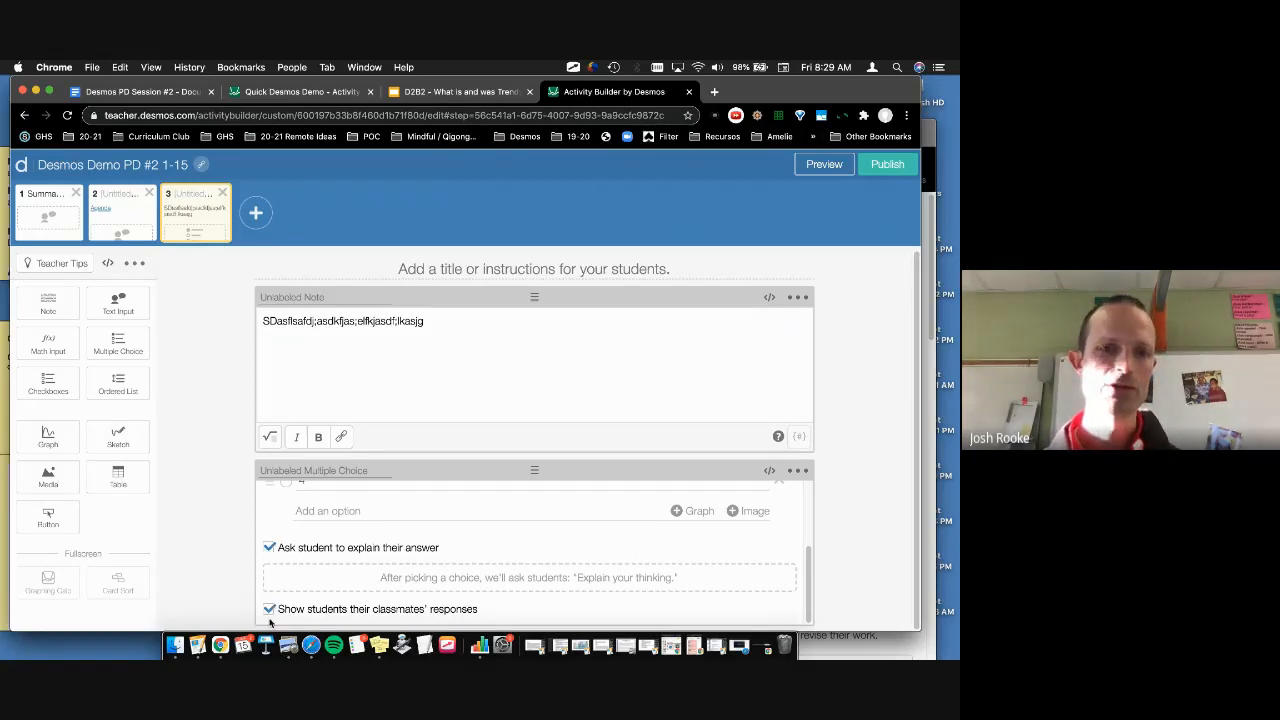
scroll(277, 595, up, 3)
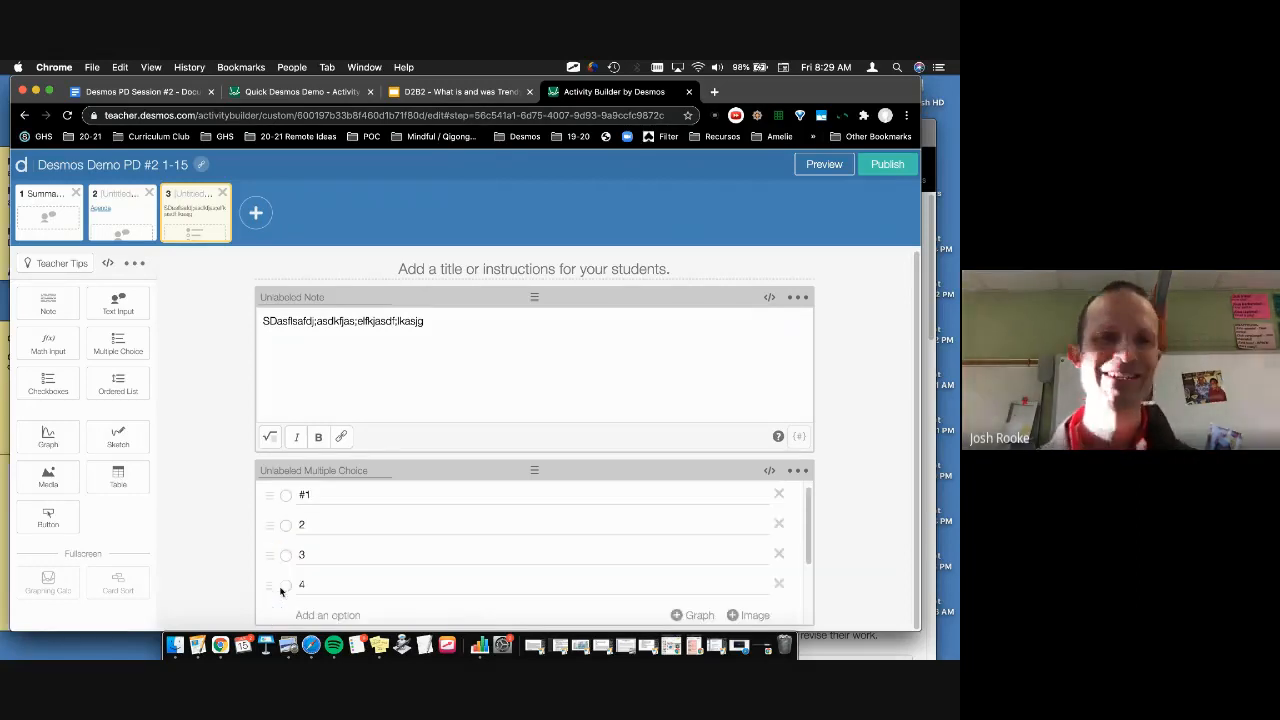
click(825, 165)
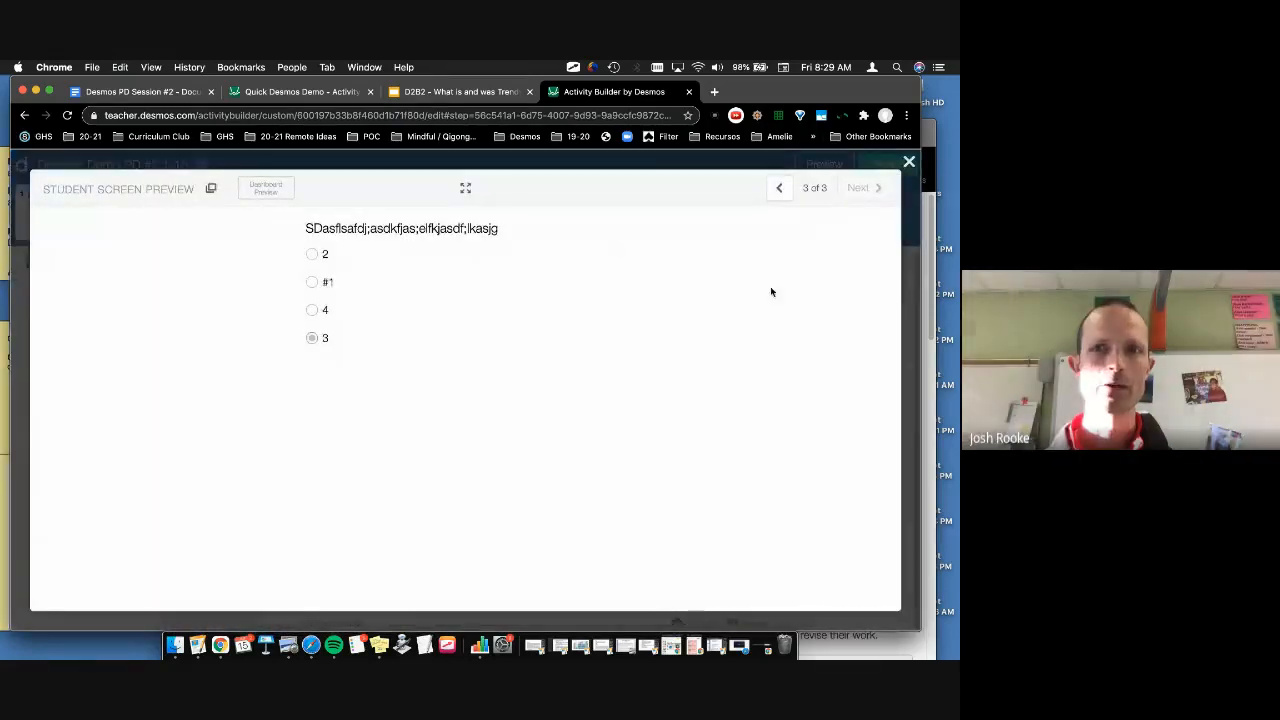
Step: Close the student preview and open the ••• options menu on screen 3's multiple-choice question
click(908, 162)
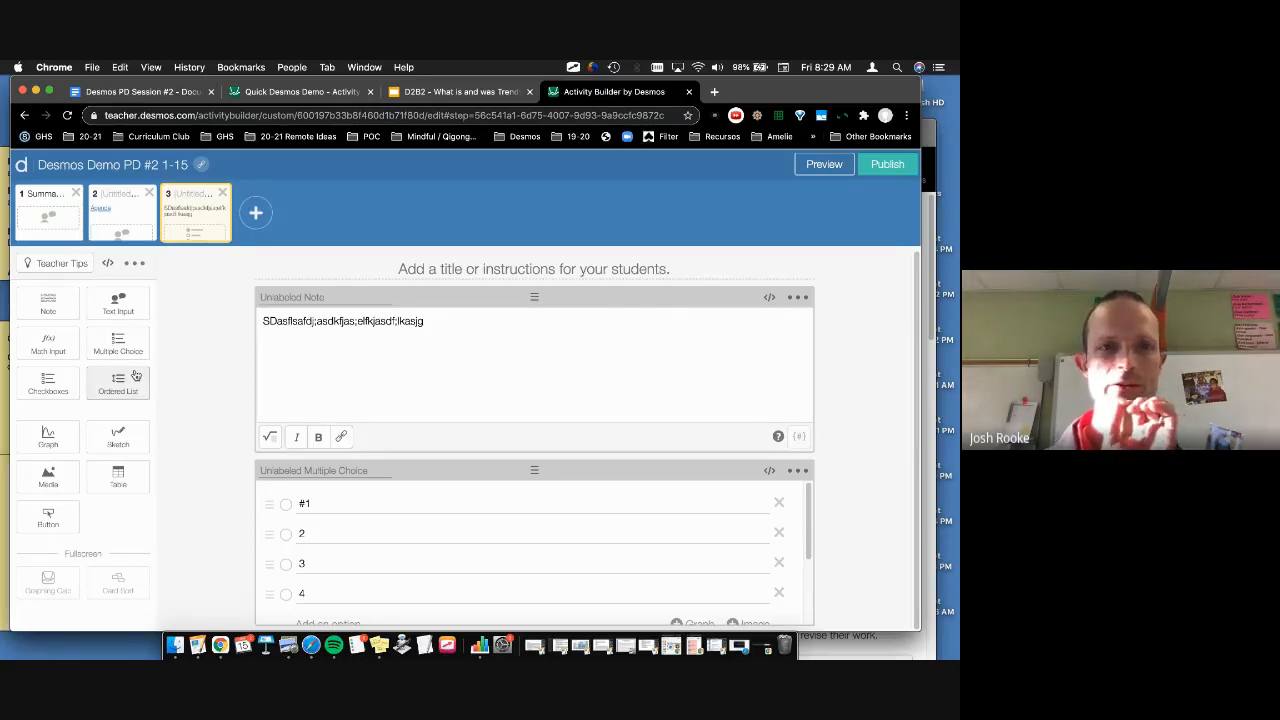
click(799, 471)
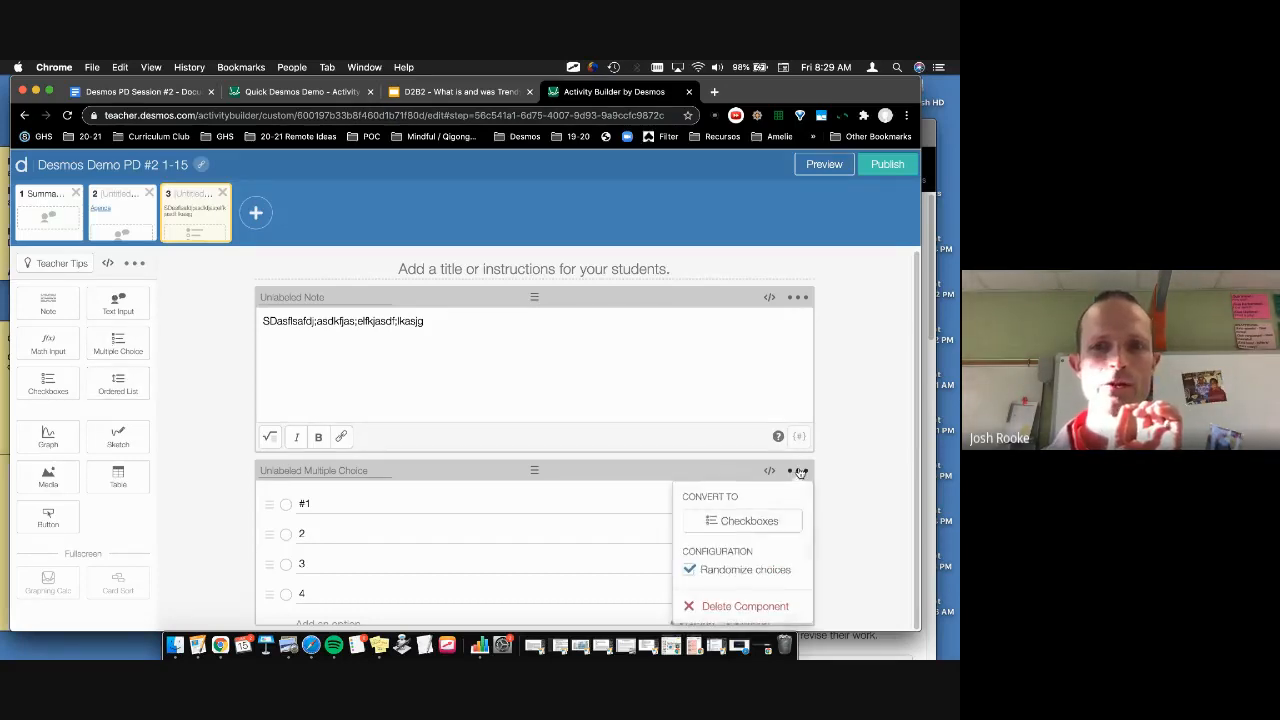
Step: Convert screen 3's question to checkboxes, test ticking answers 1, 2 and 4, then add screen 4
click(757, 523)
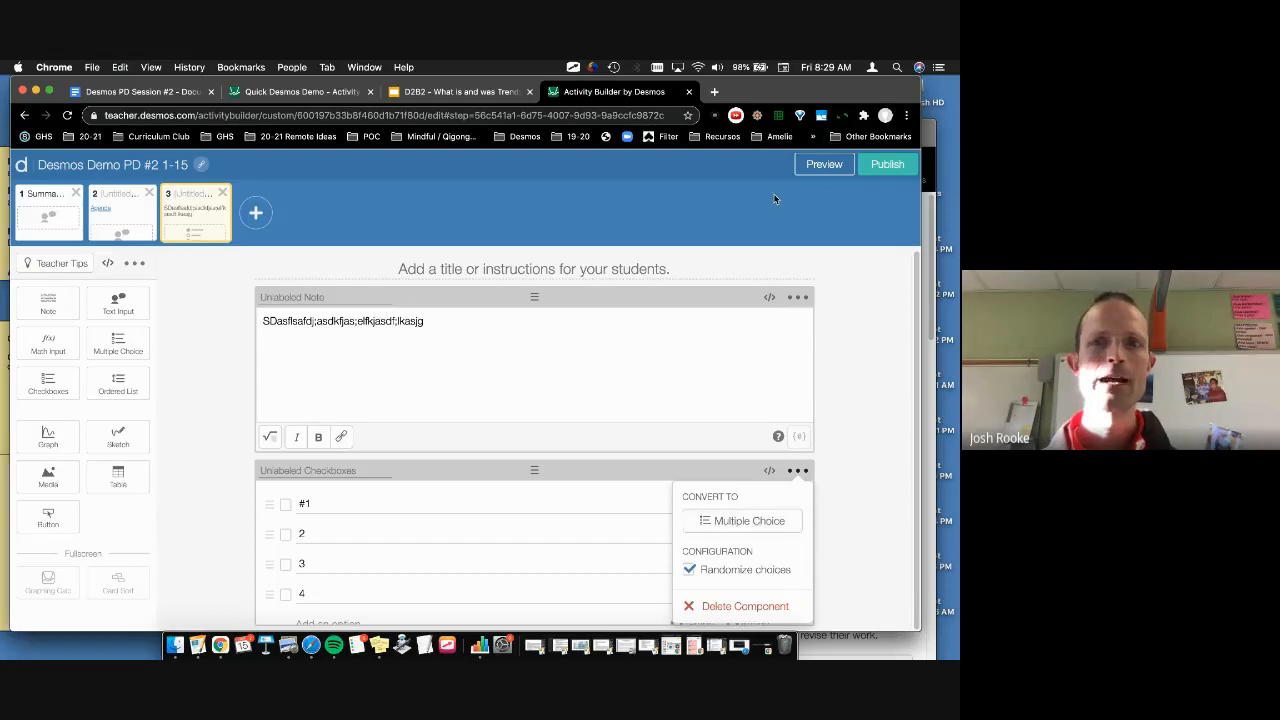
click(802, 163)
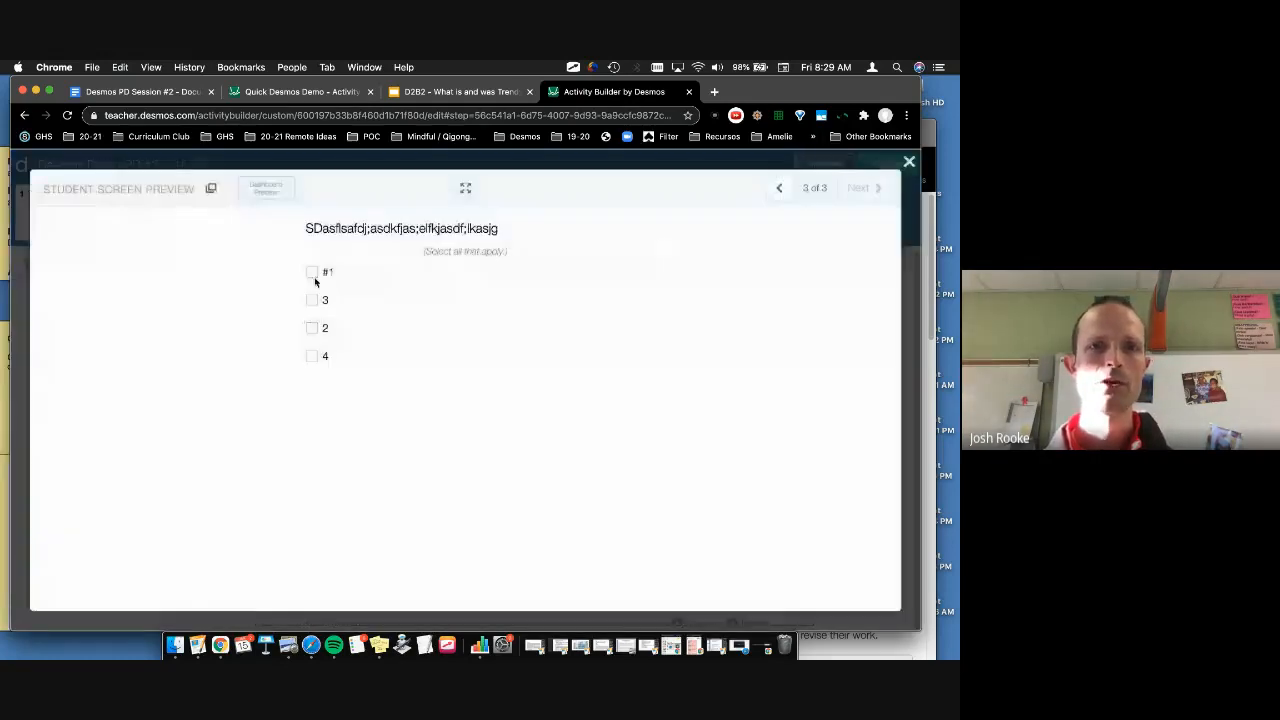
click(312, 272)
click(312, 328)
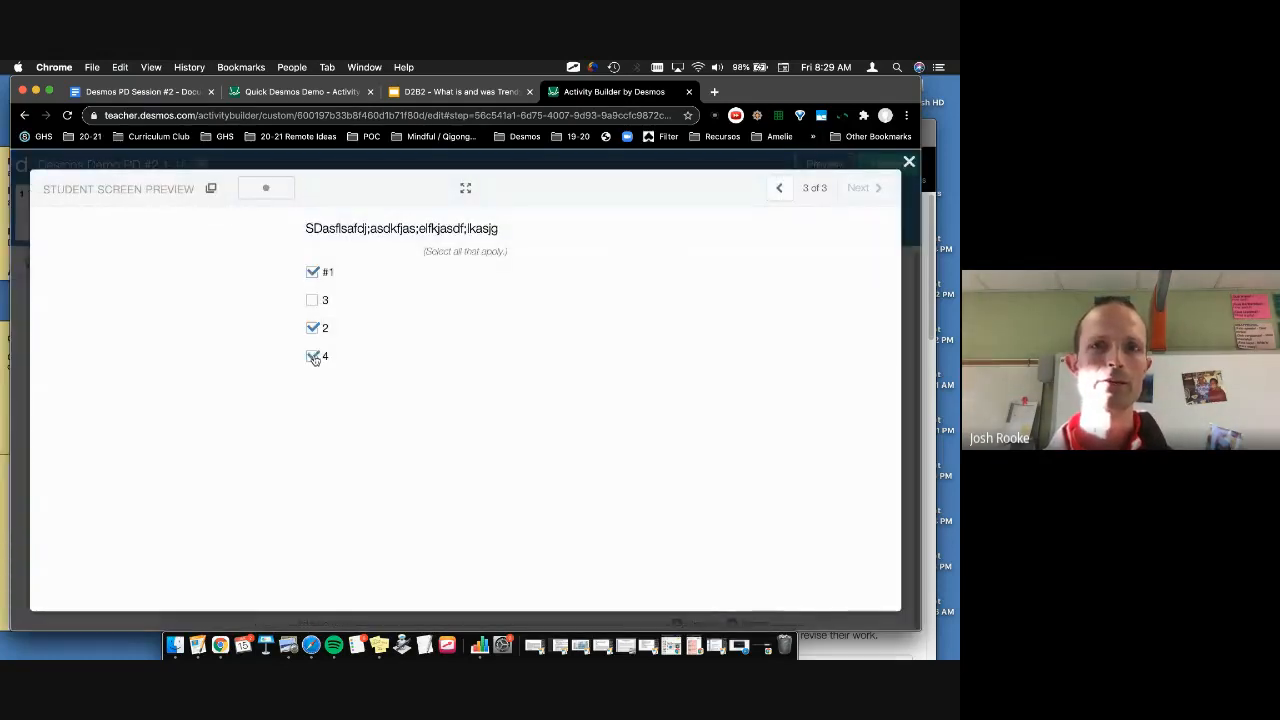
click(312, 356)
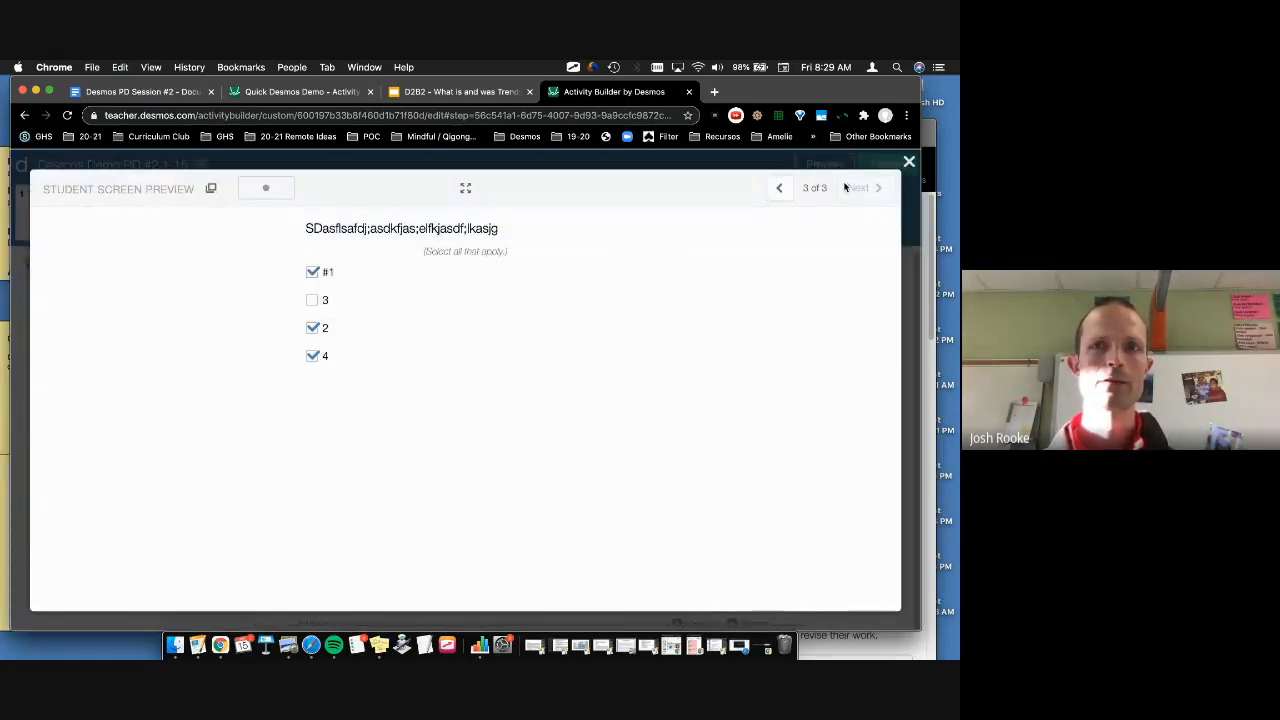
click(909, 163)
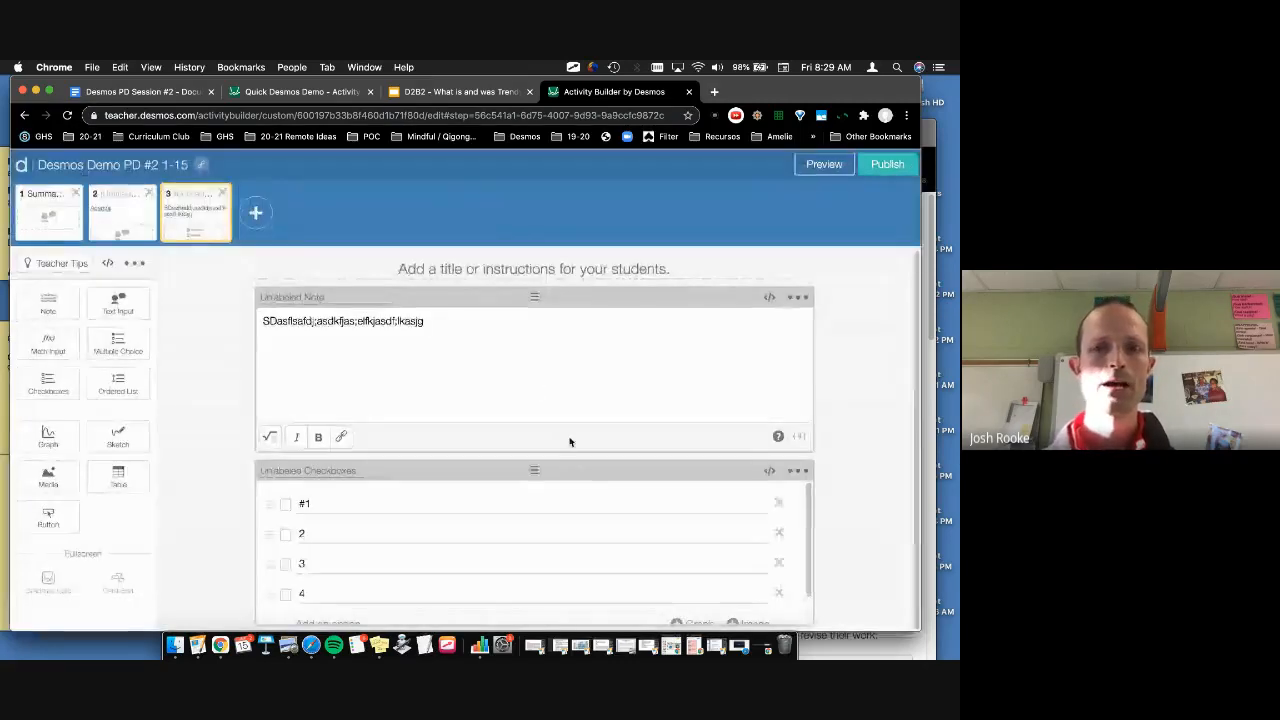
click(255, 212)
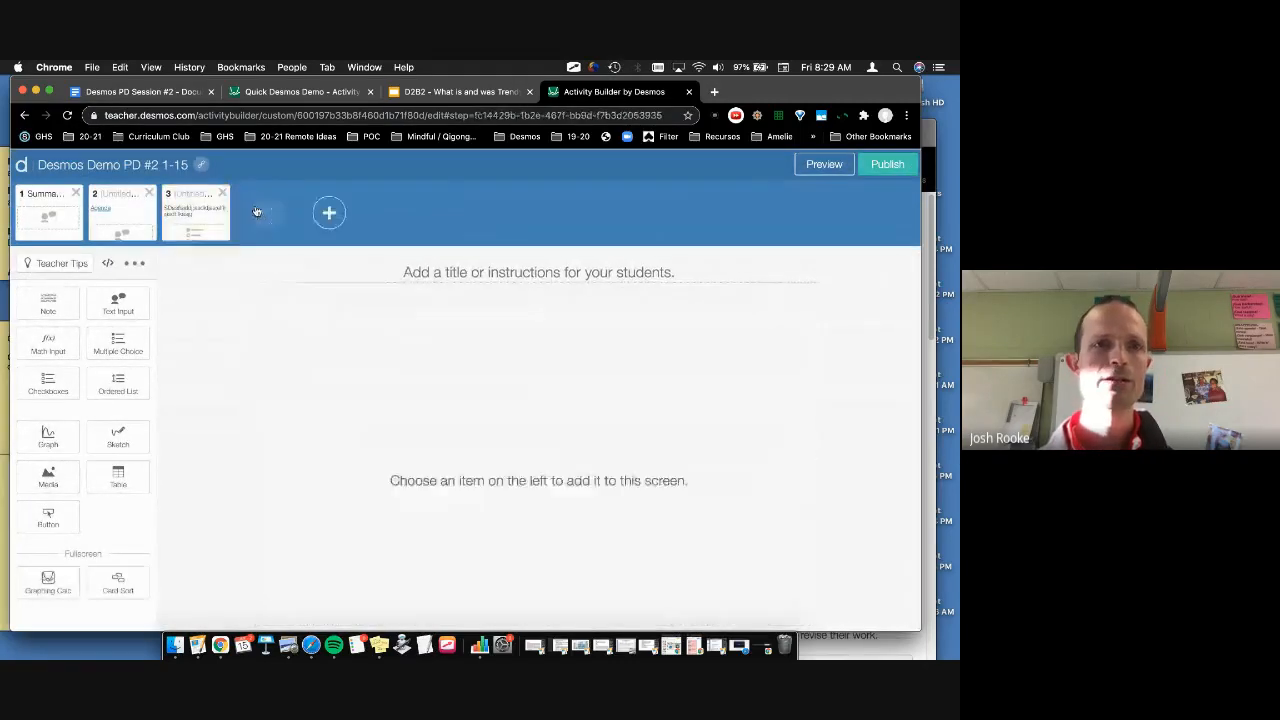
Step: Add a Multiple Choice component to screen 4, then switch to the D2B2 slideshow tab
click(114, 344)
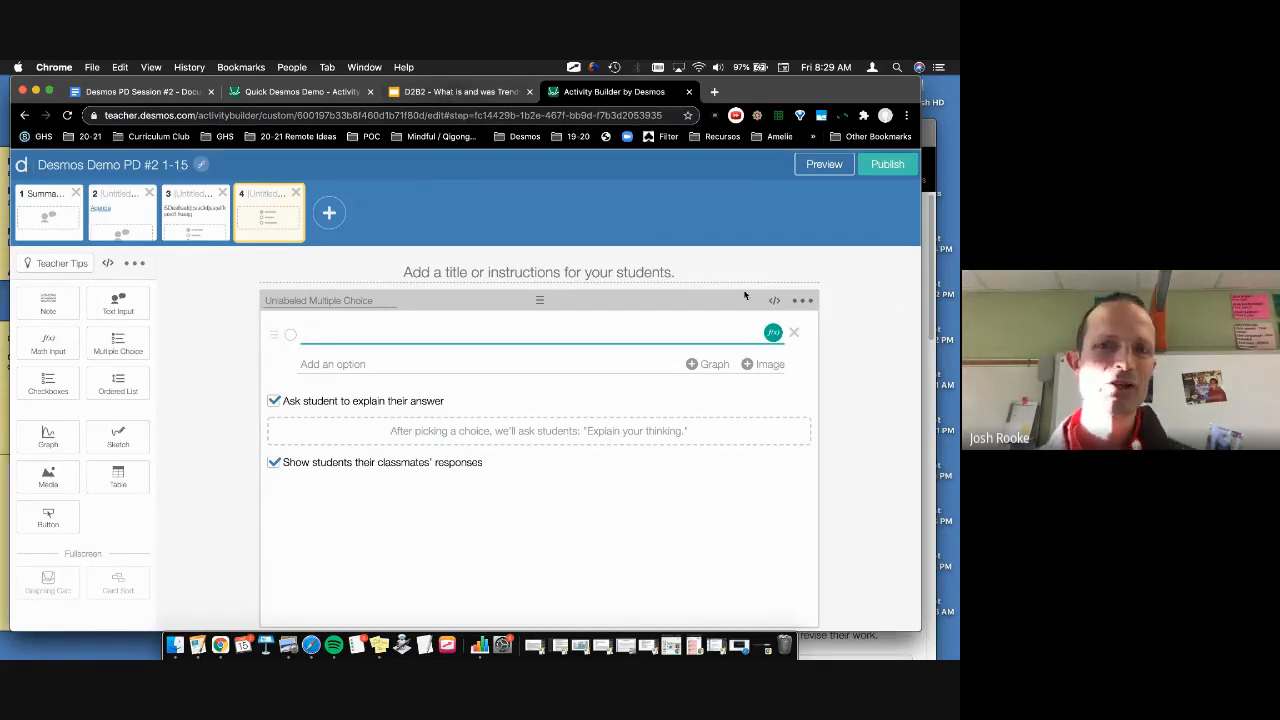
click(439, 96)
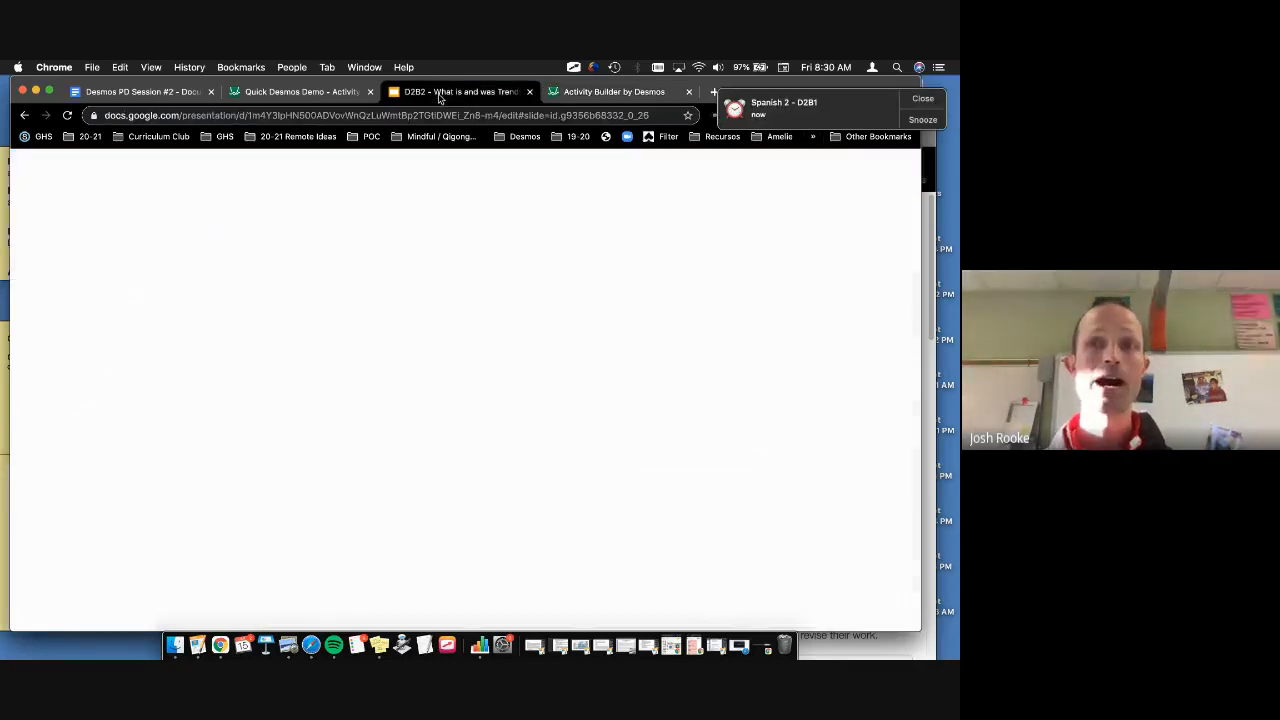
Step: Dismiss the reminder notification and show slide 12 of the D2B2 deck
click(907, 104)
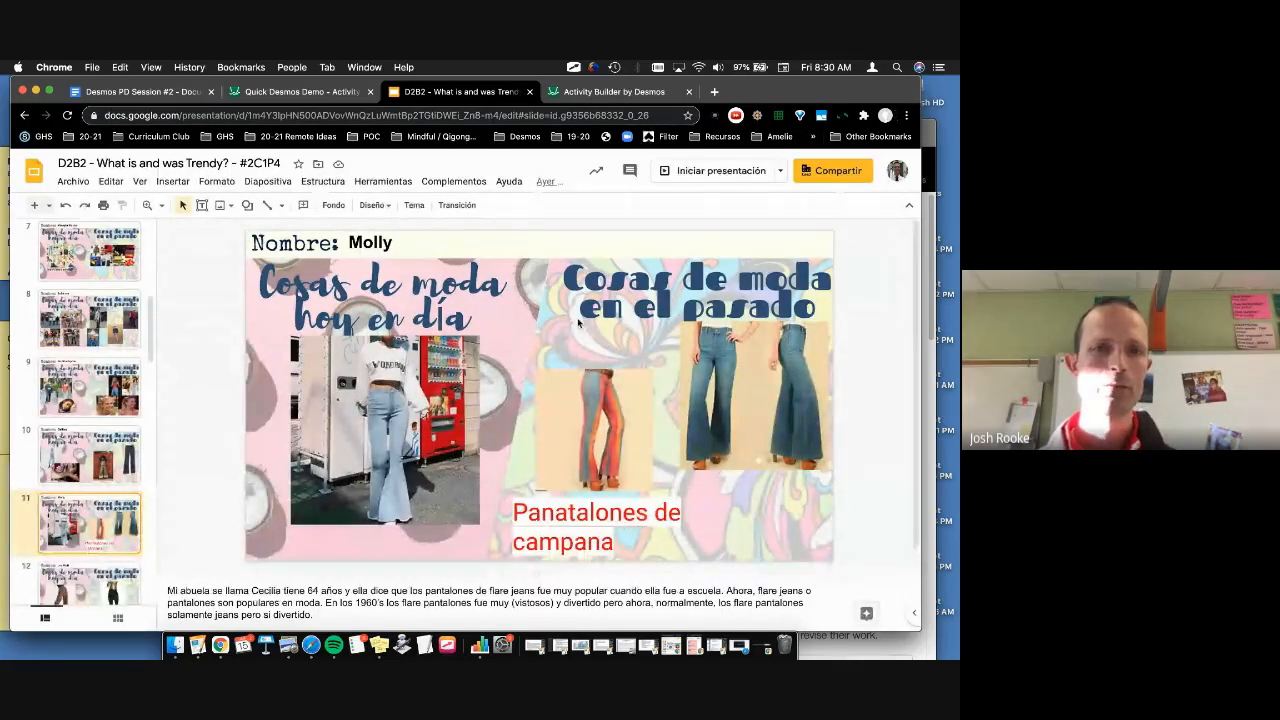
scroll(90, 470, down, 3)
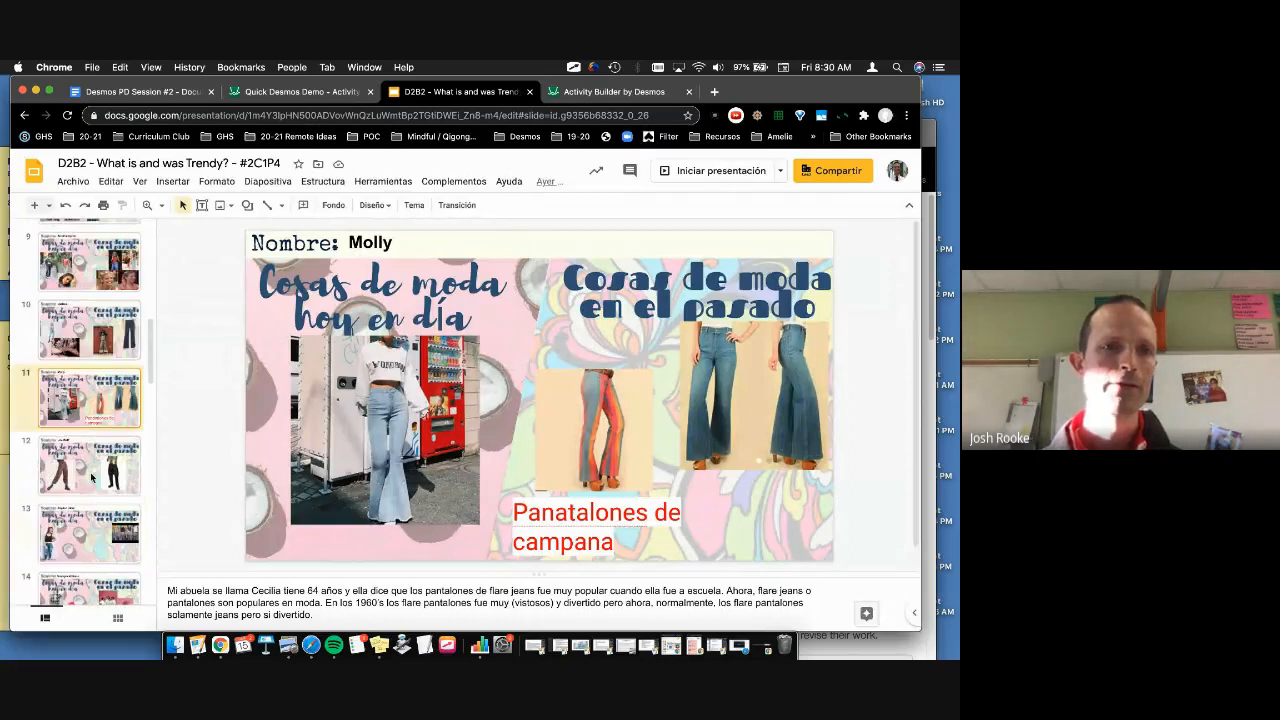
click(89, 481)
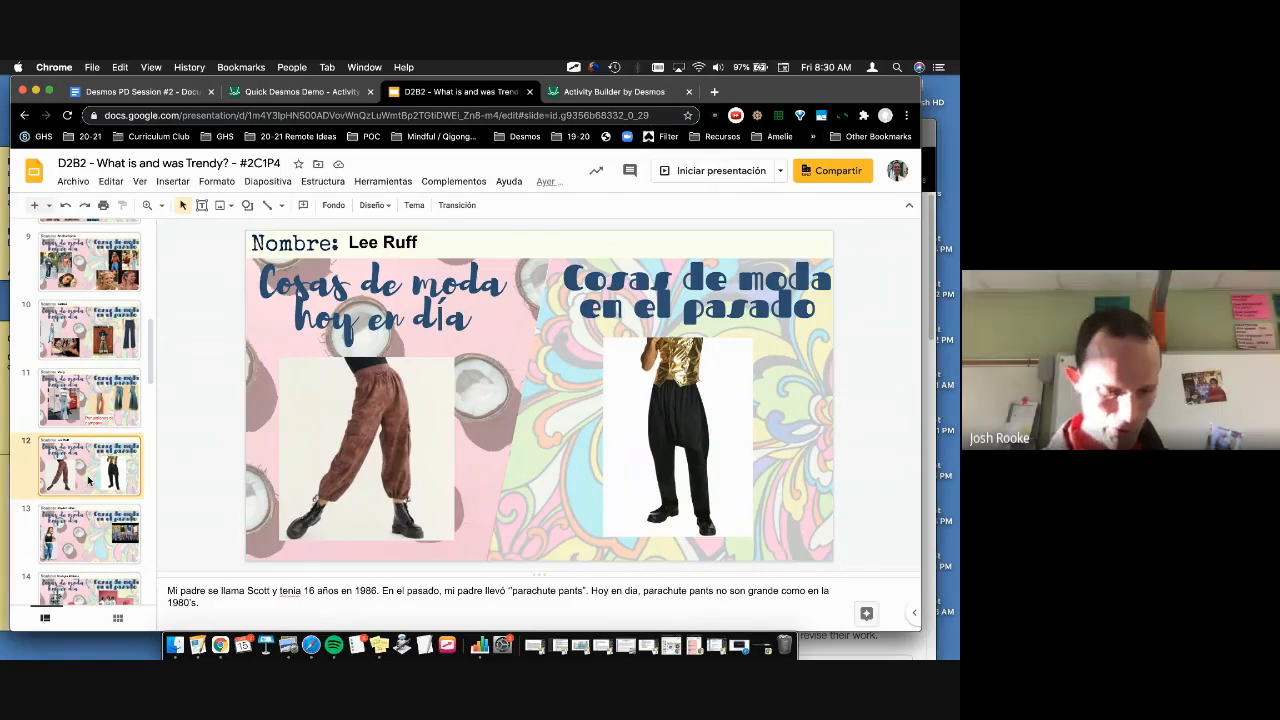
Step: Screenshot the brown pants photo and the black pants photo on slide 12
key(super+shift+4)
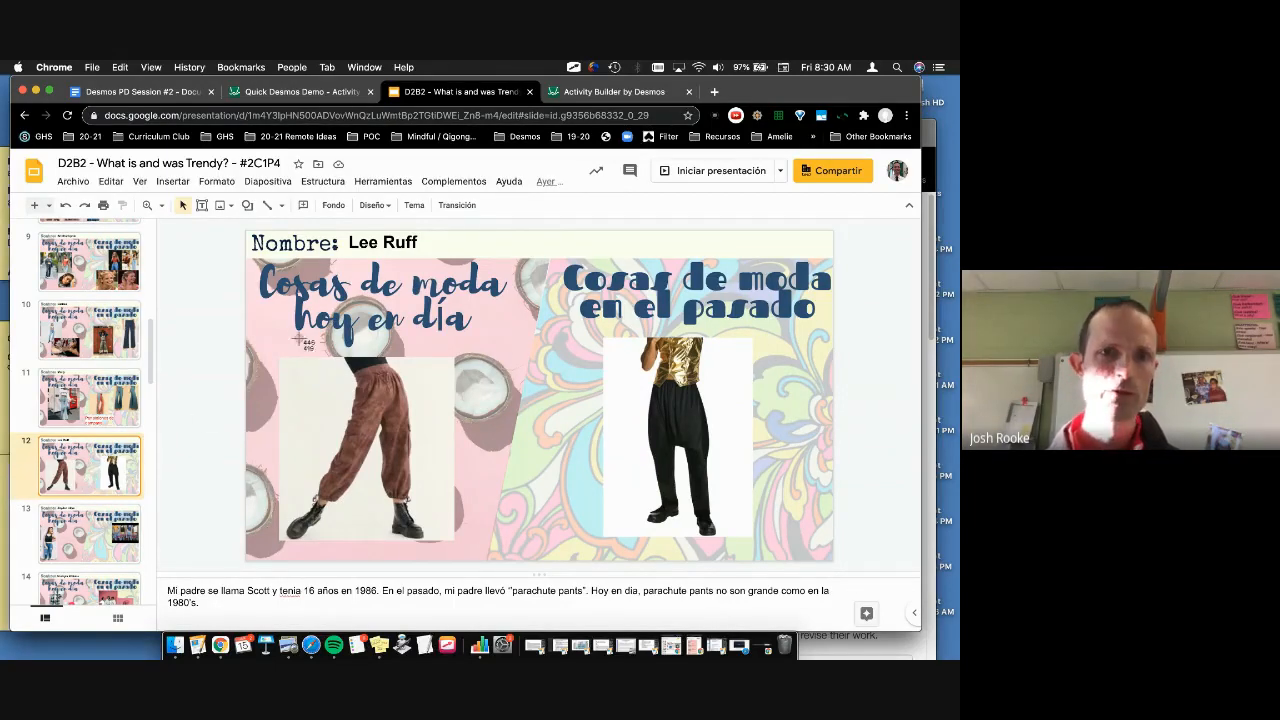
drag(279, 355, 454, 540)
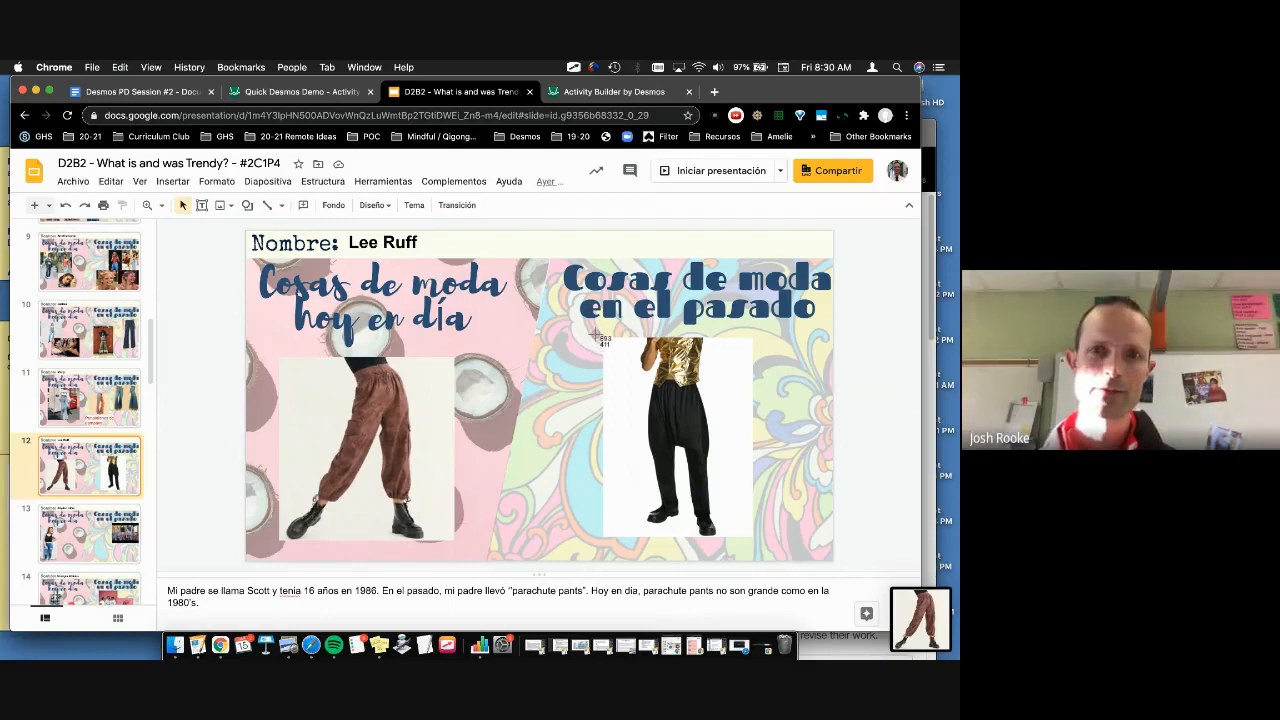
drag(600, 338, 754, 537)
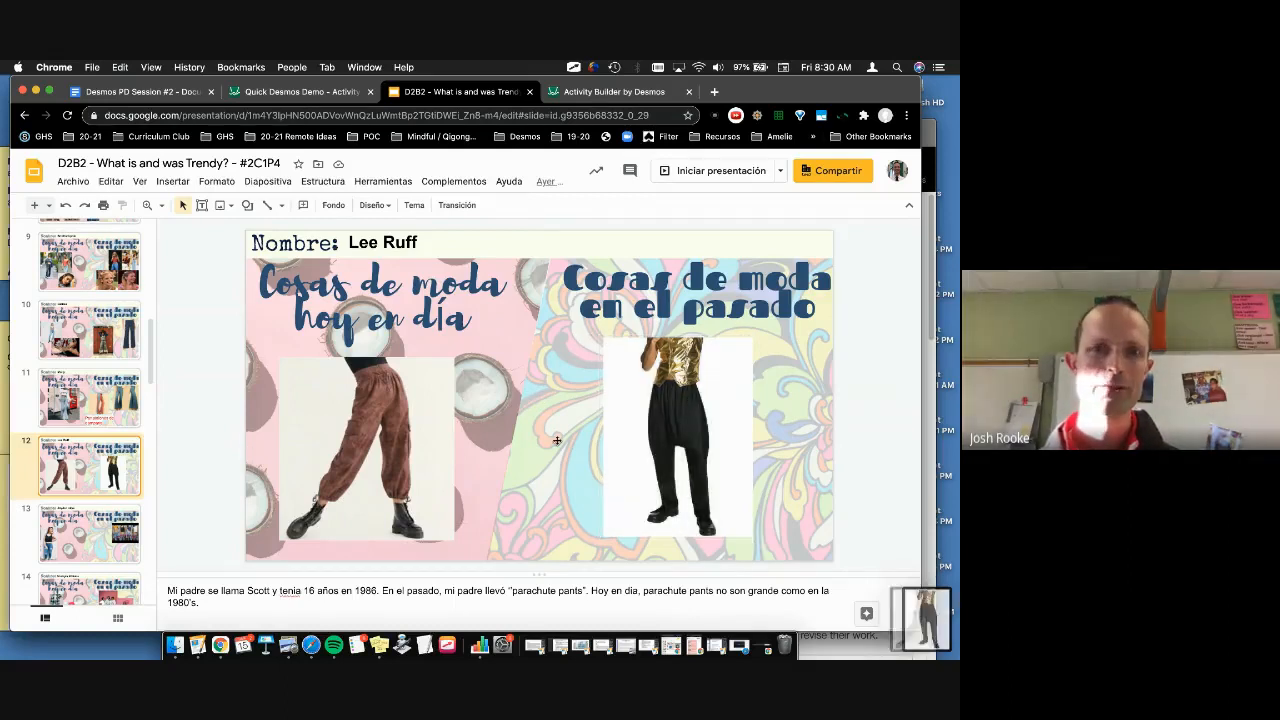
Step: Make the two pants screenshots screen 4's image choices and hide classmates' responses
click(592, 92)
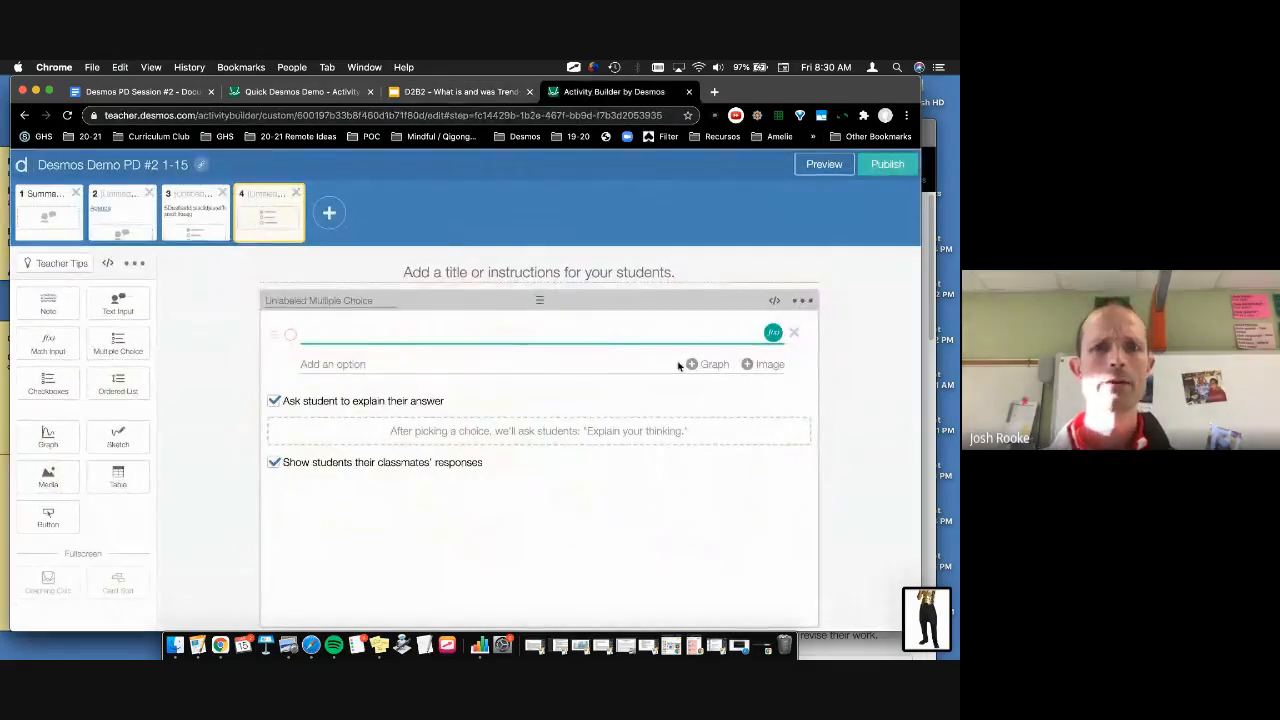
click(762, 366)
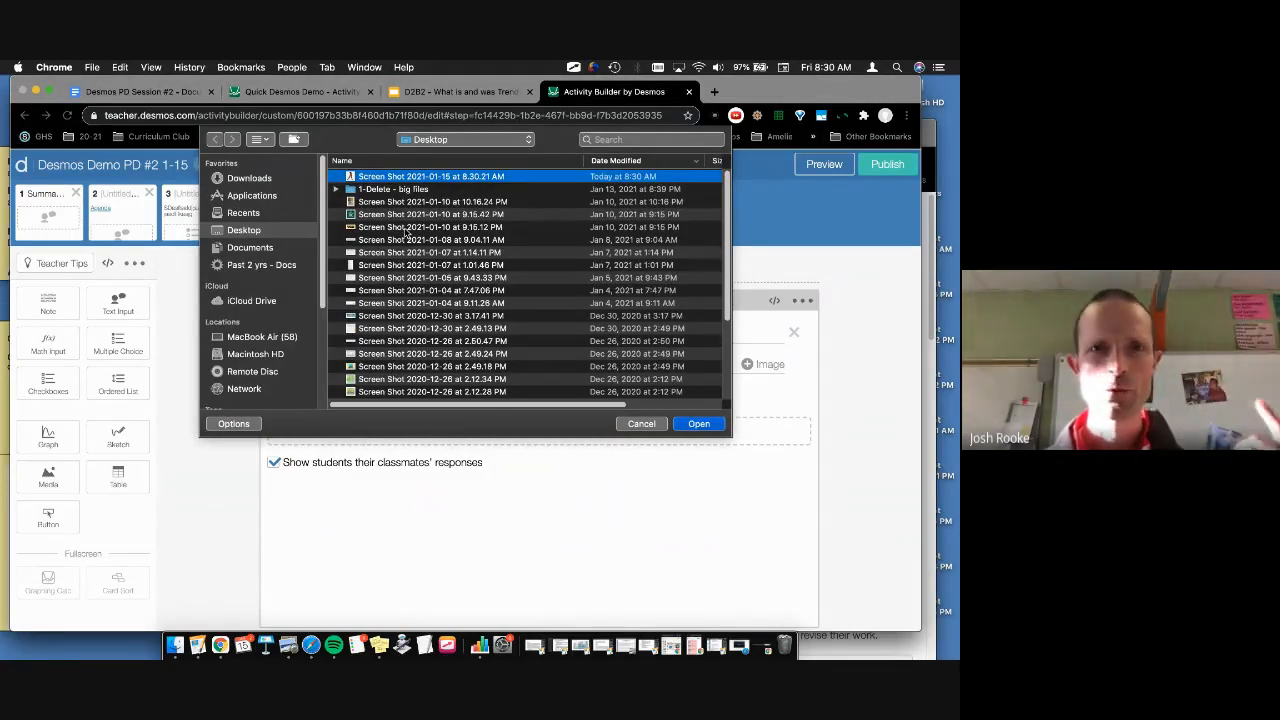
click(699, 424)
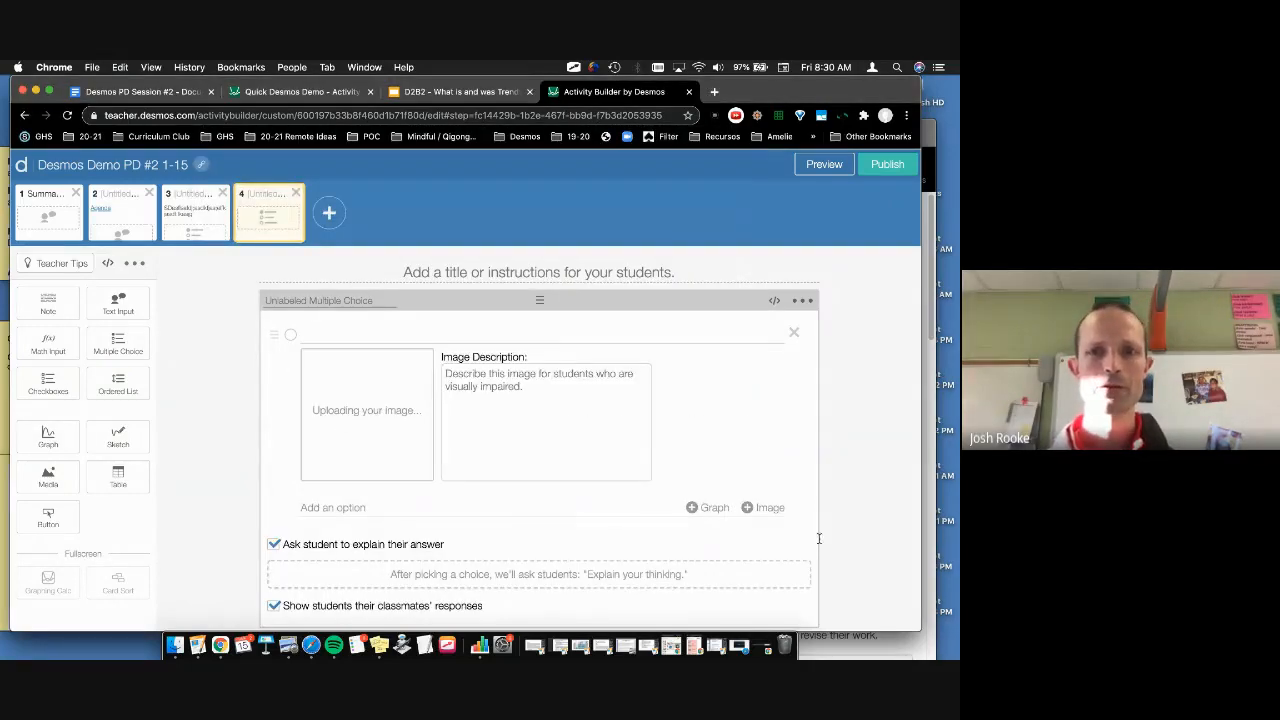
click(757, 508)
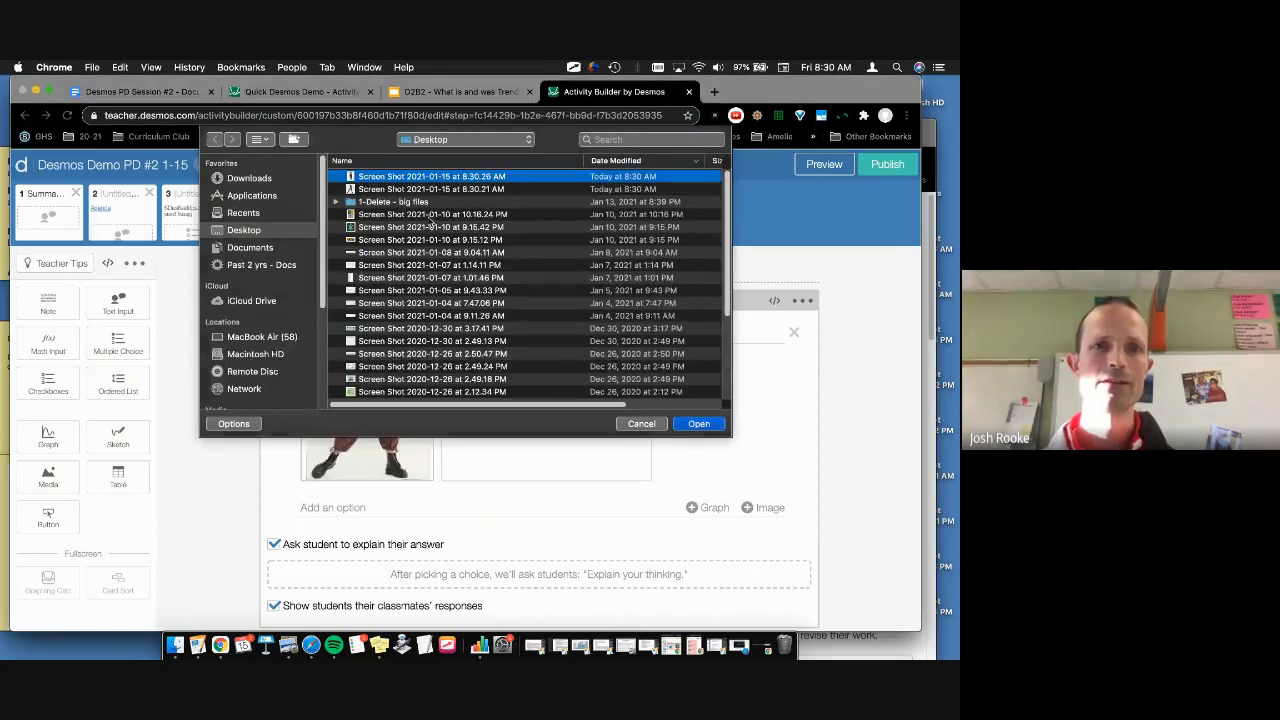
click(695, 425)
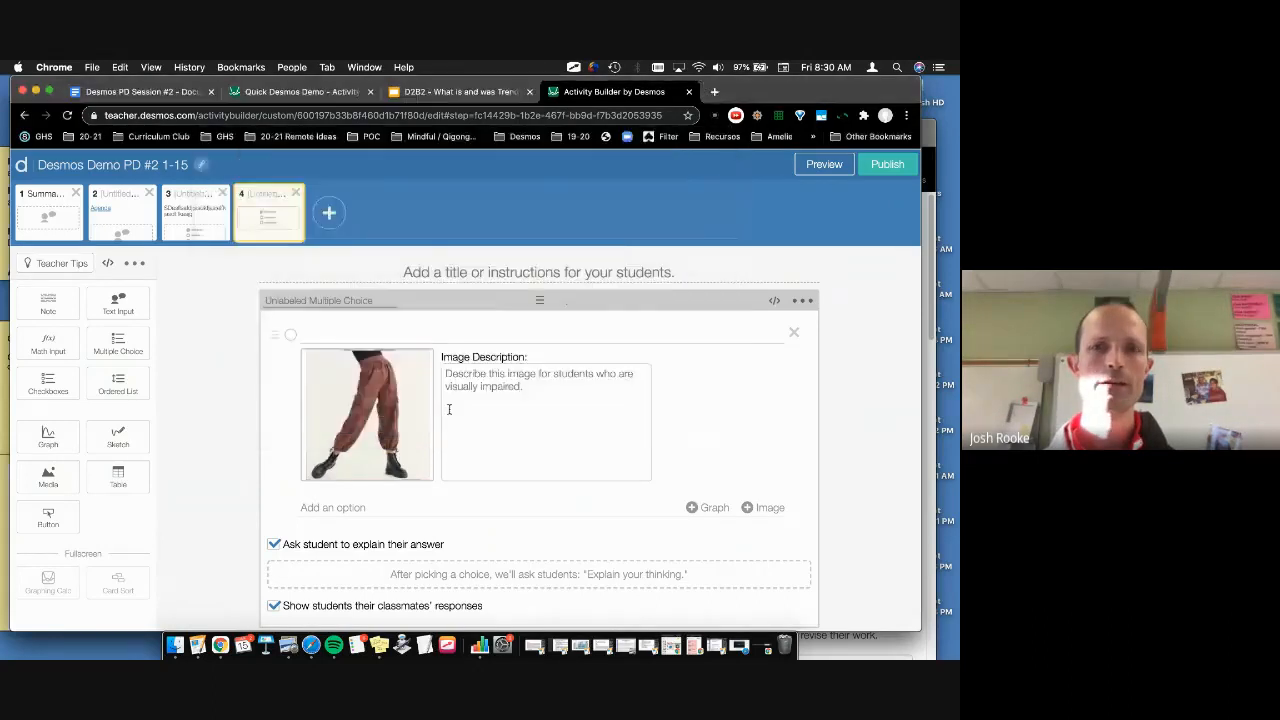
click(274, 611)
Step: Title screen 4 "Which style of pants is , , ,"
scroll(355, 511, up, 3)
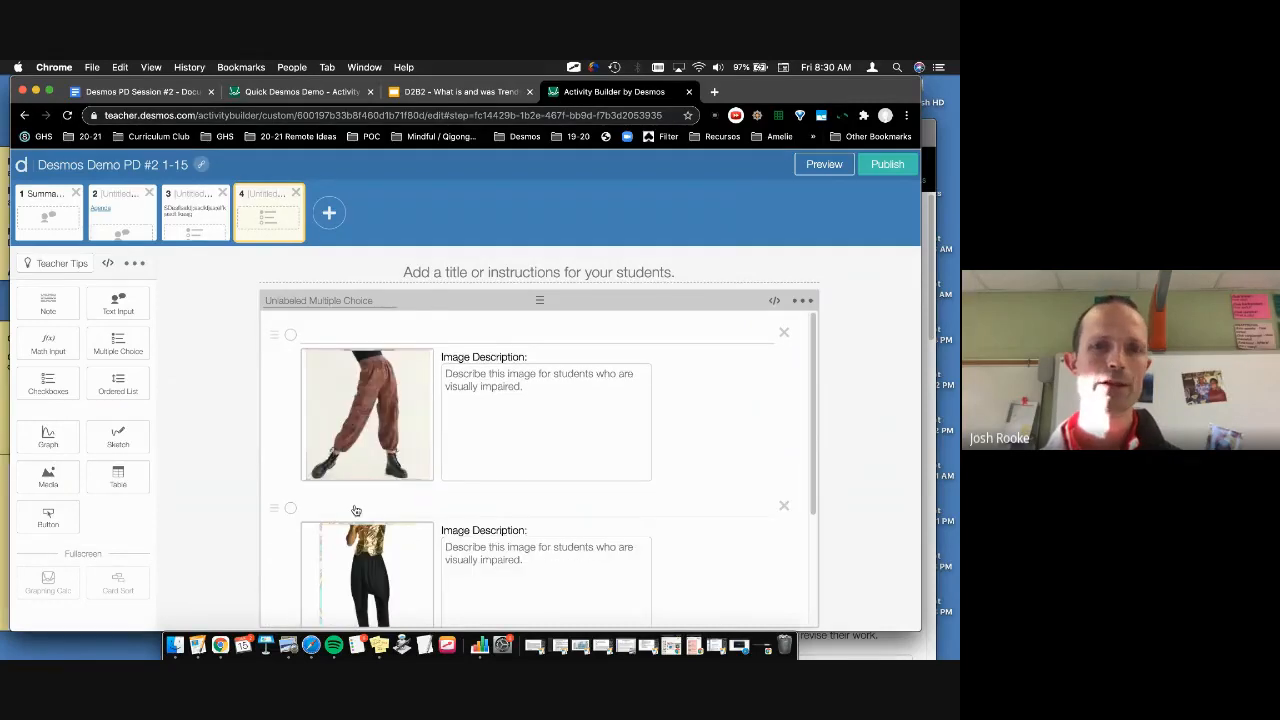
click(453, 272)
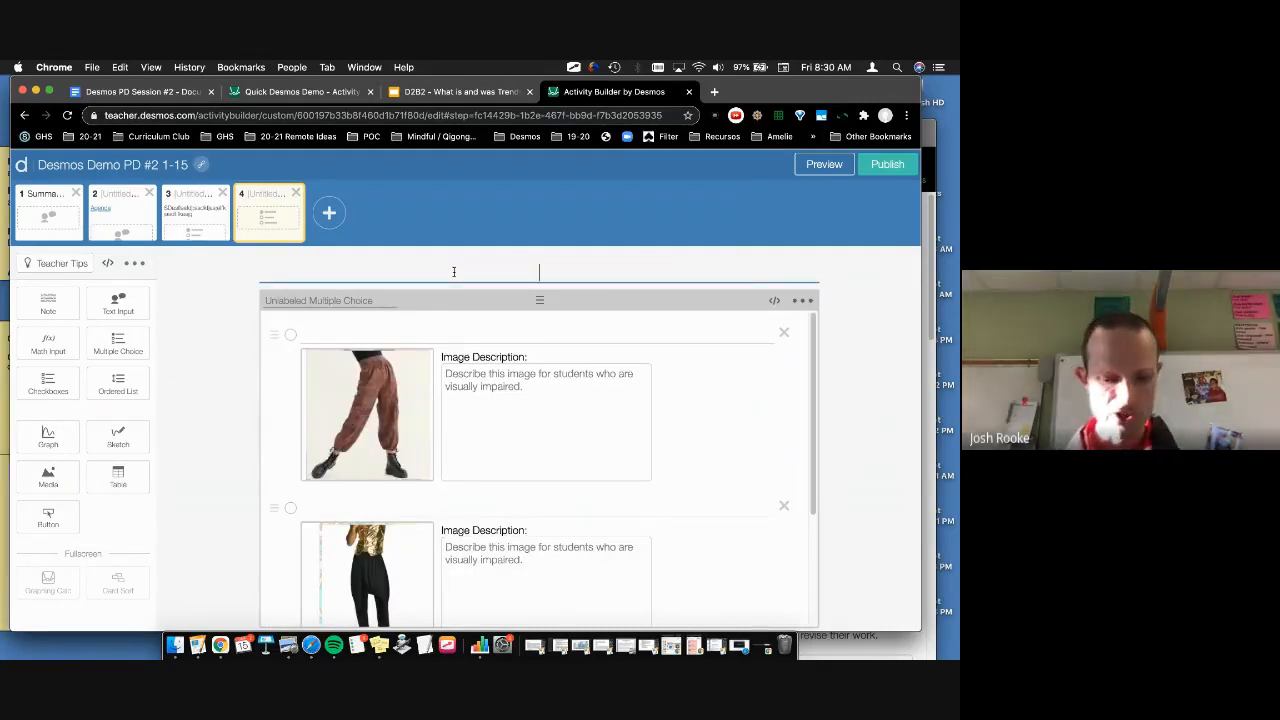
text(Which styl)
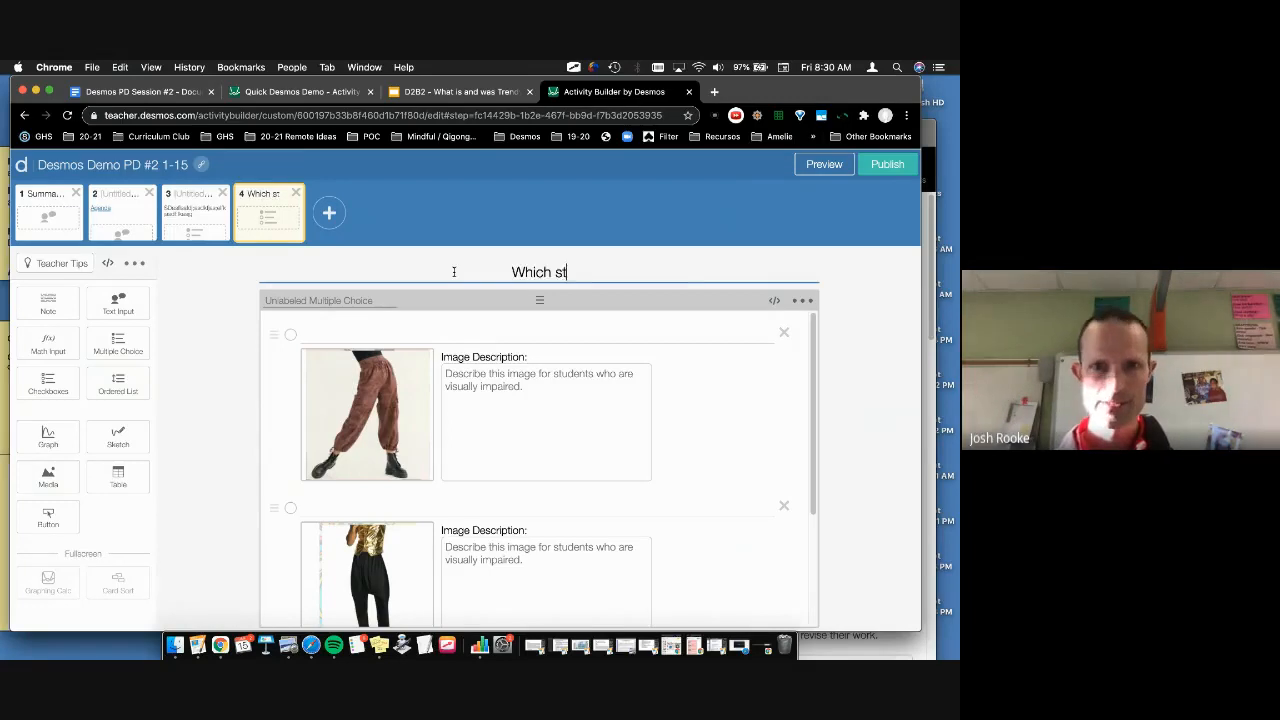
key(BackSpace)
text(le )
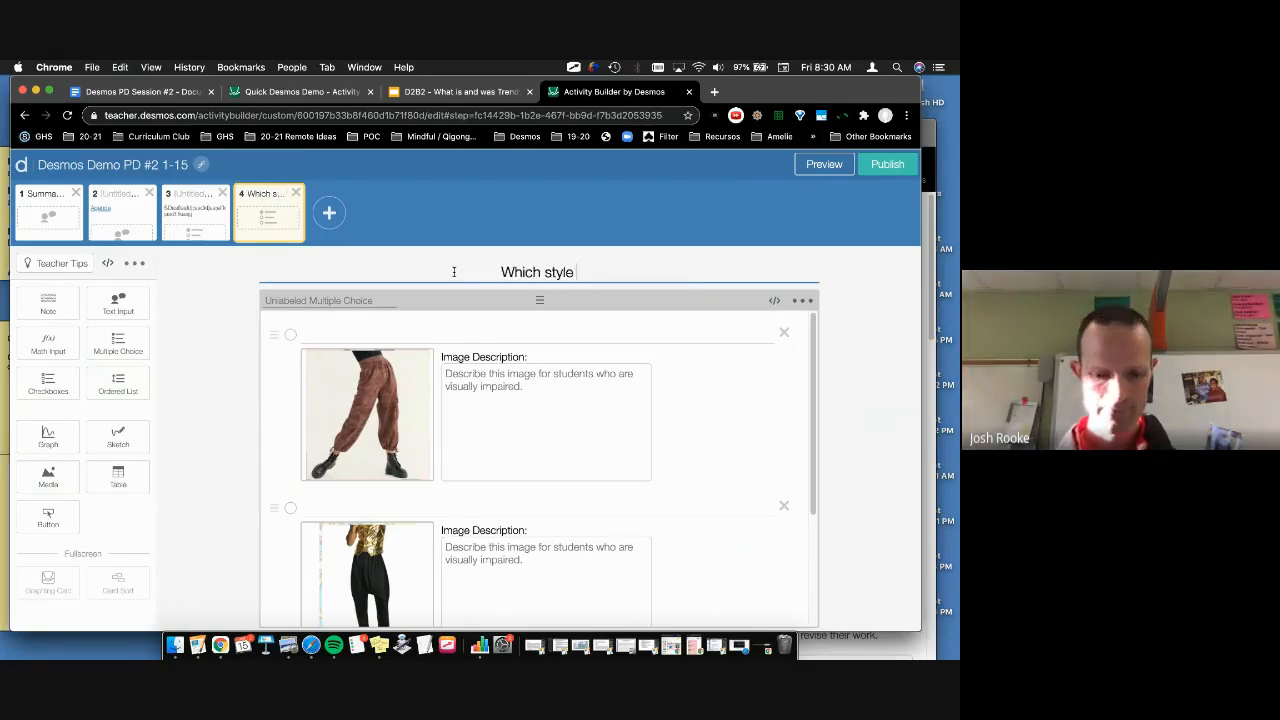
text(of pants is , , ,)
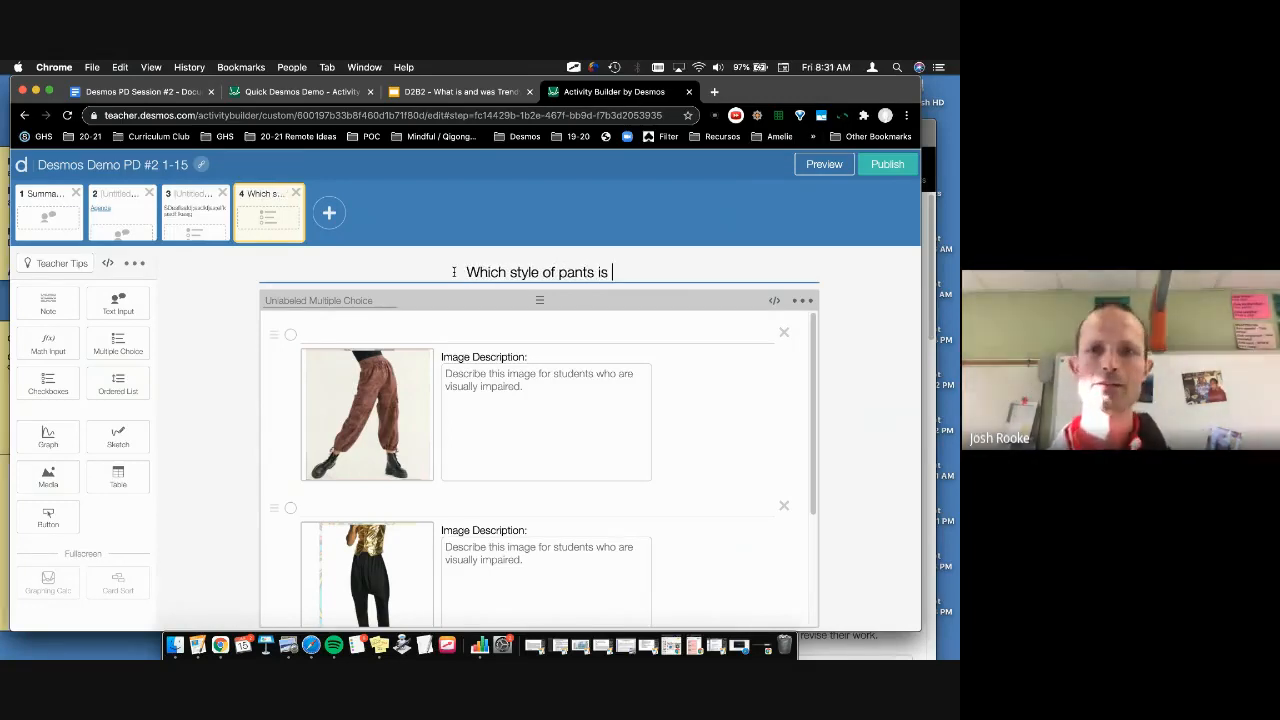
Step: Preview screen 4 as a student, choose the left pants, type and erase a test explanation
click(829, 165)
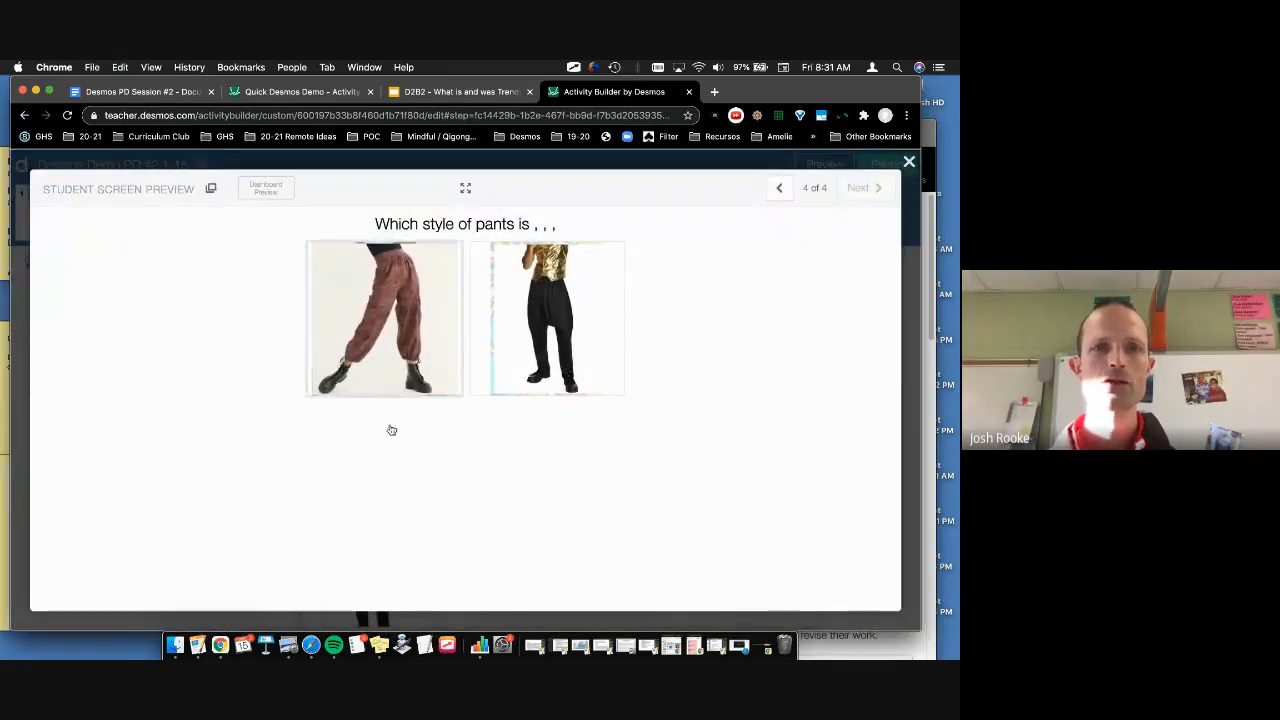
click(358, 324)
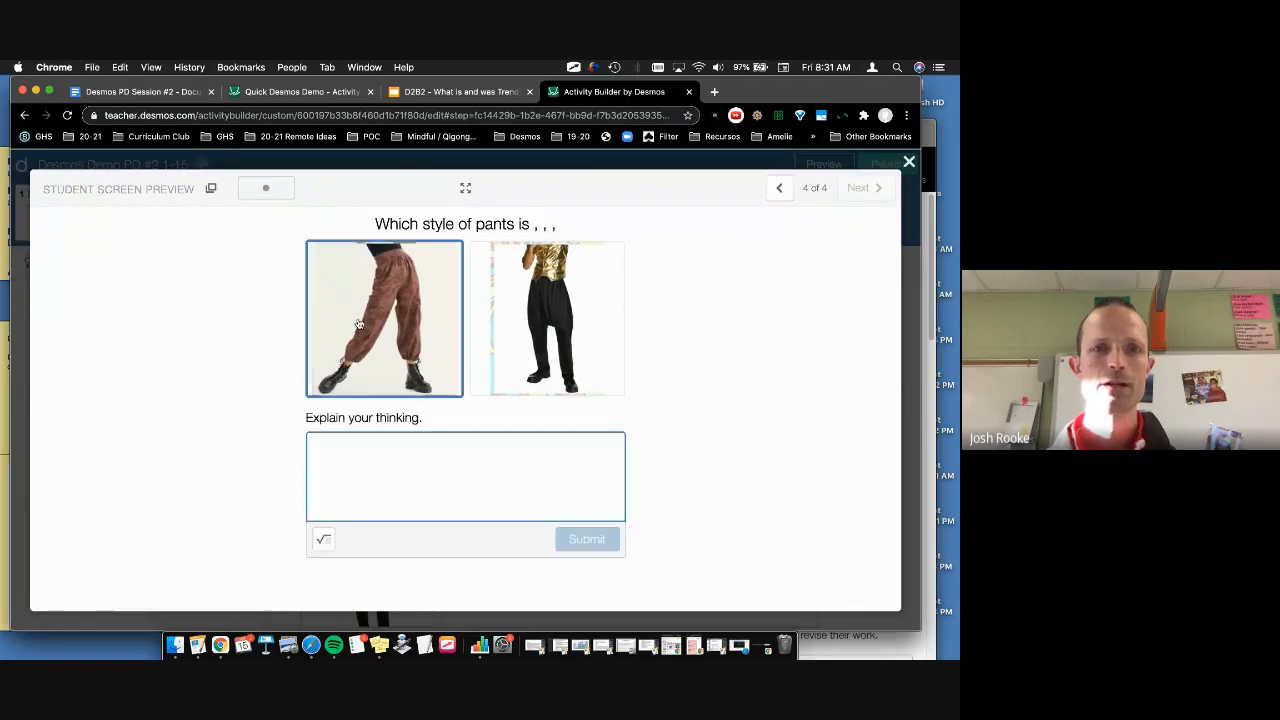
click(376, 454)
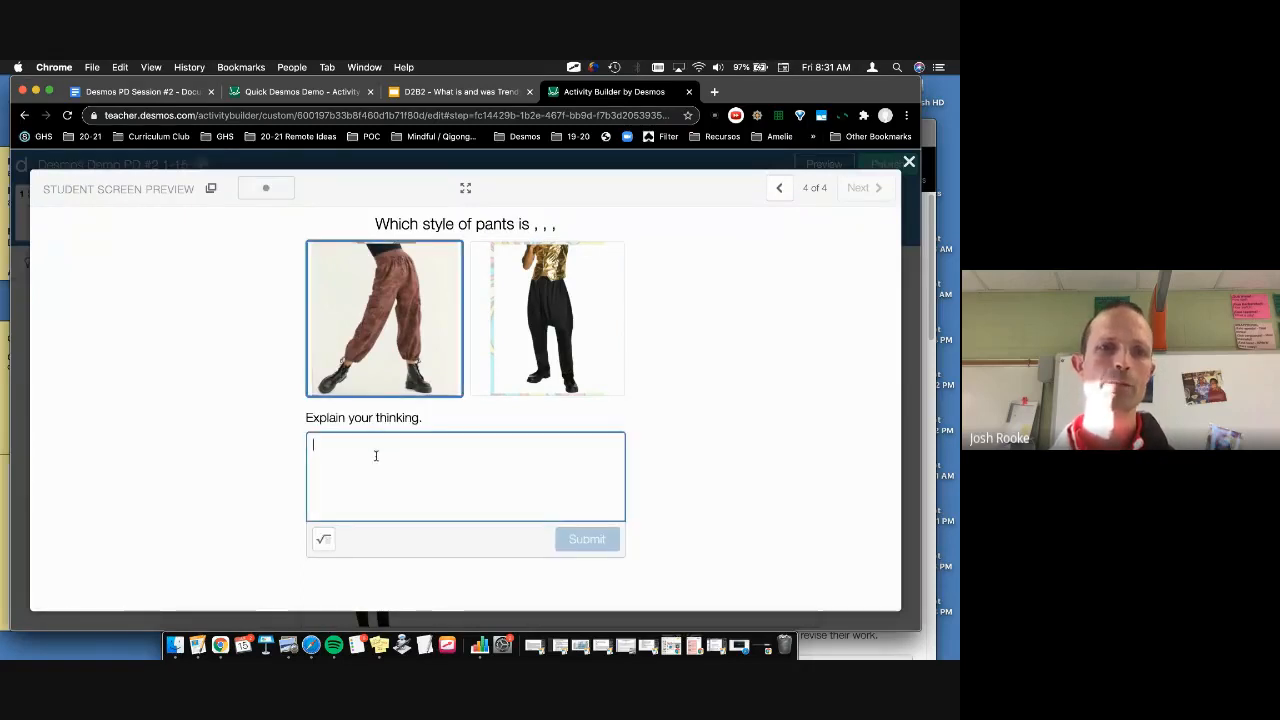
text(wdahsfaskdfhasf)
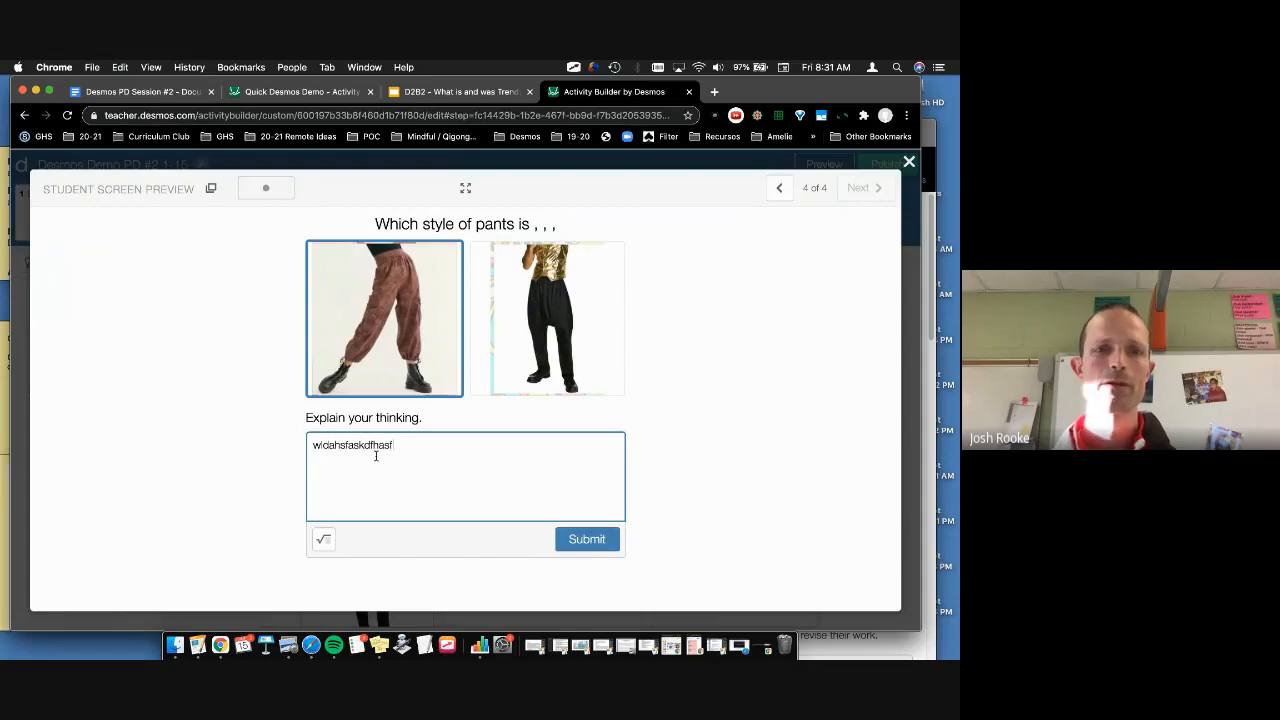
key(super+a)
key(BackSpace)
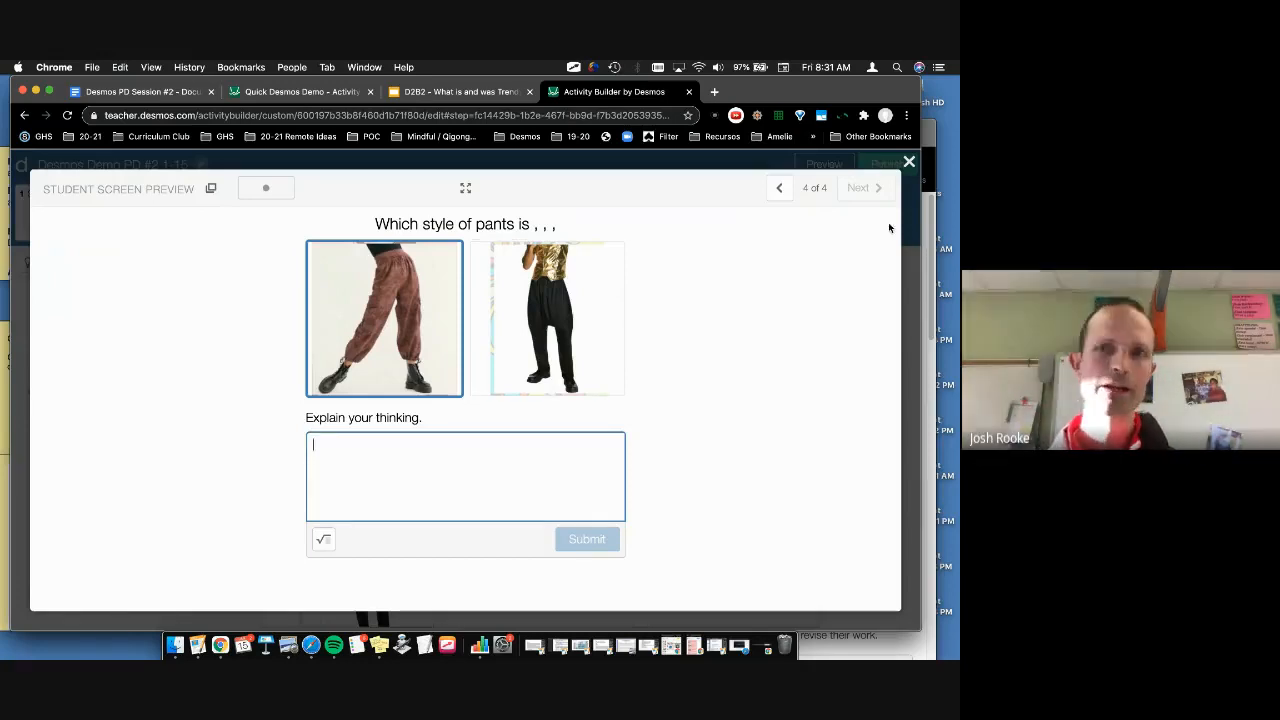
click(909, 163)
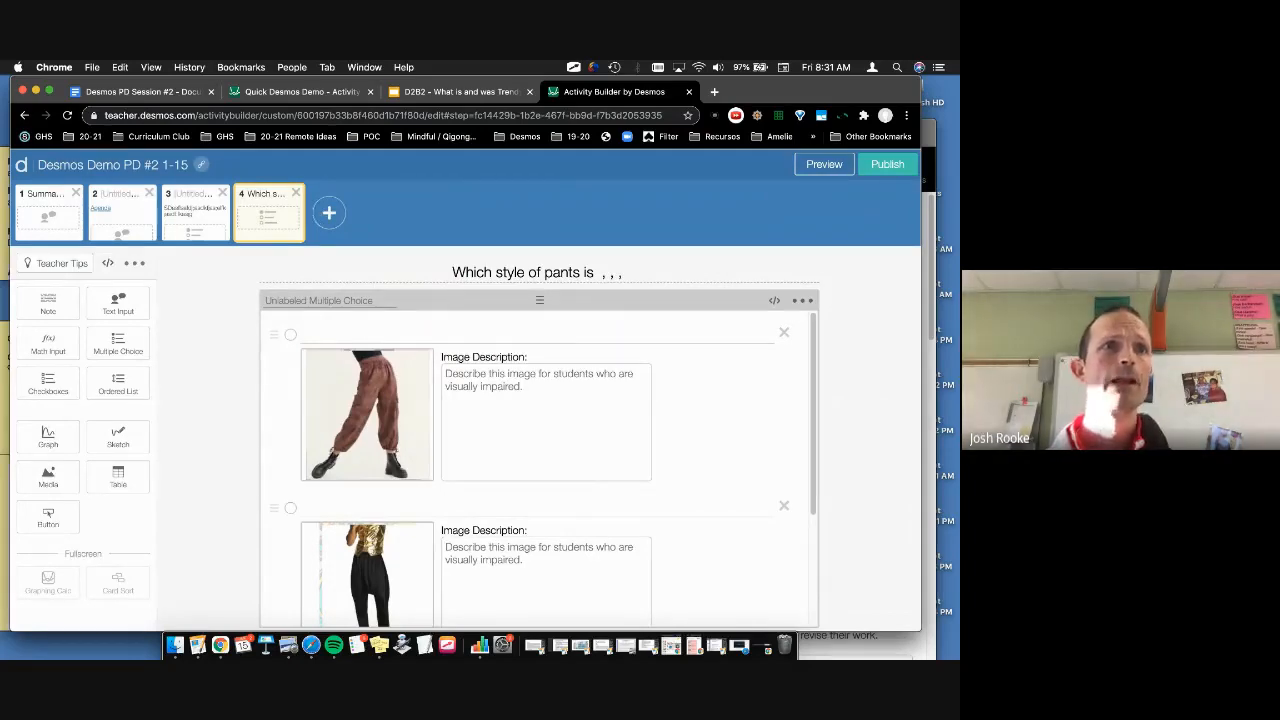
Step: Add screen 5 with a Sketch component and test drawing a stroke in the student preview
click(340, 224)
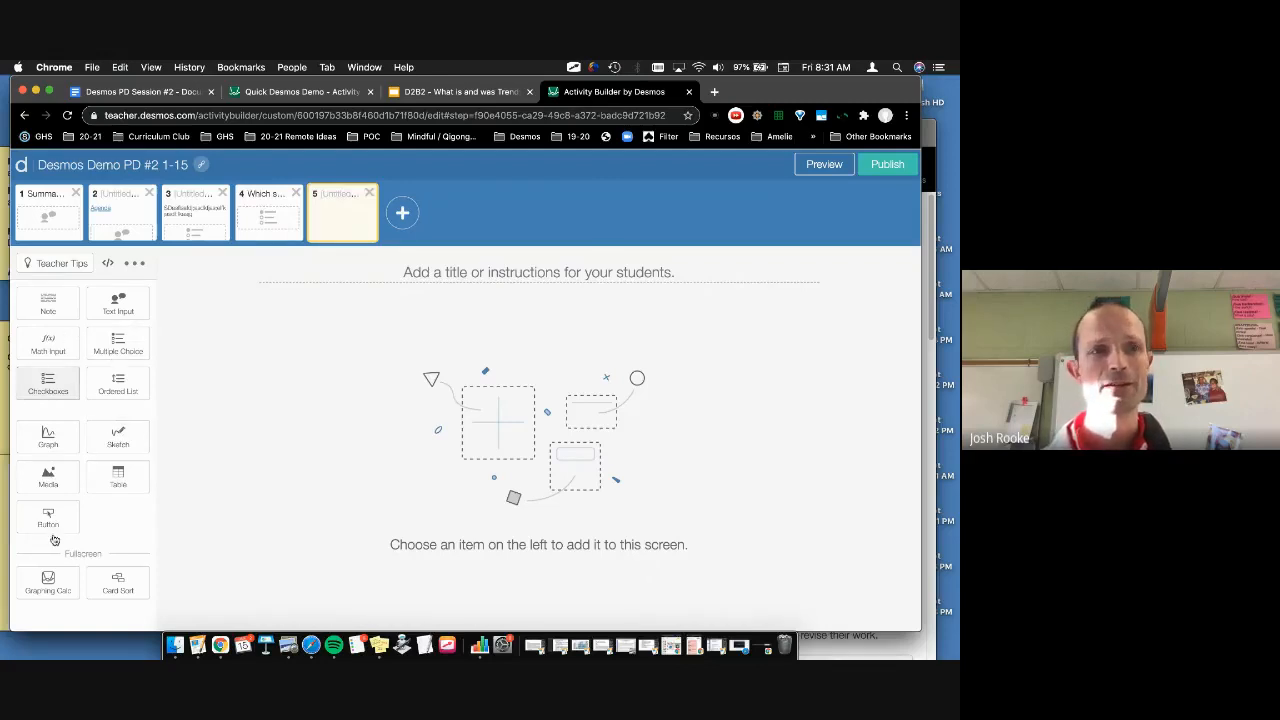
click(117, 437)
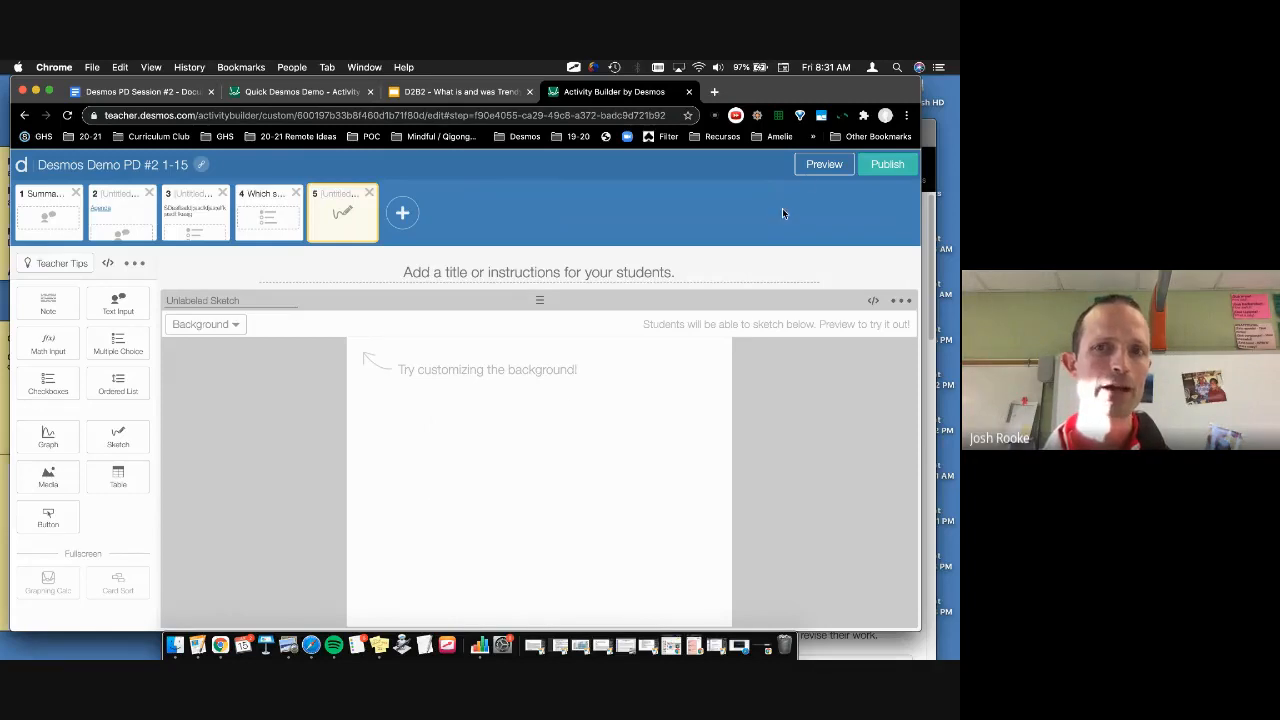
click(812, 170)
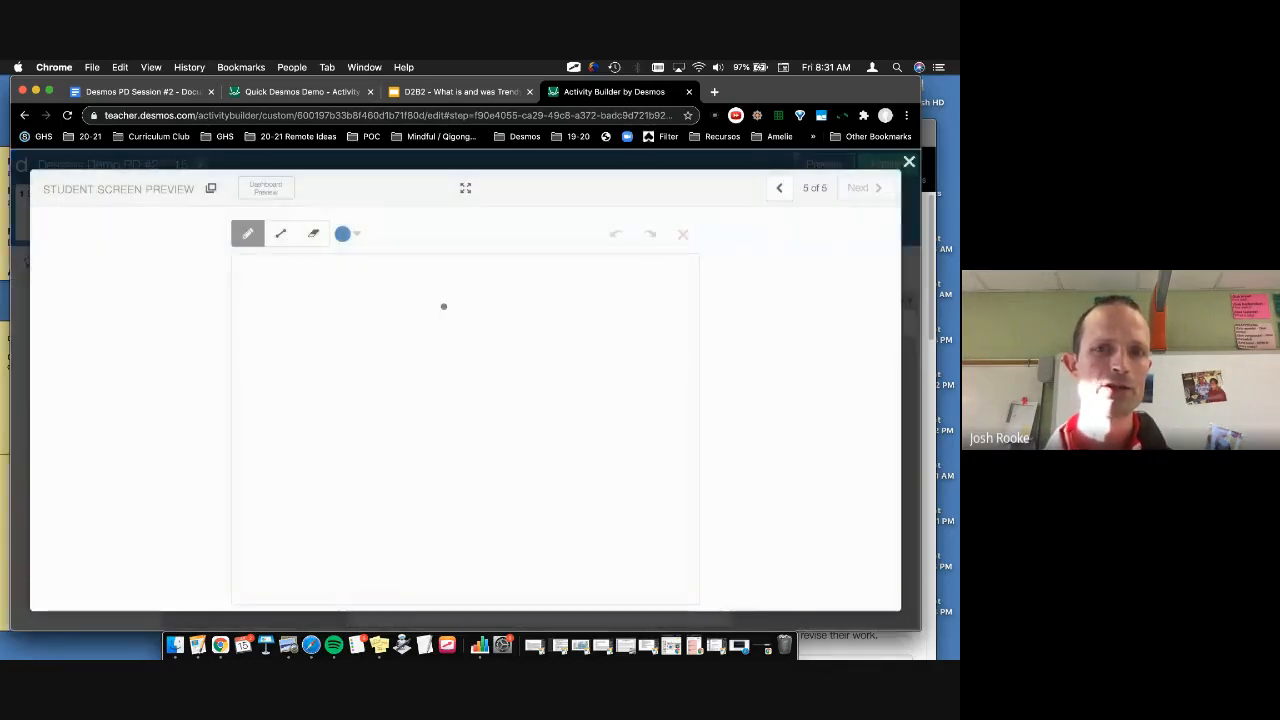
mouse_move(518, 350)
mouse_down()
mouse_move(312, 510)
mouse_move(471, 314)
mouse_up()
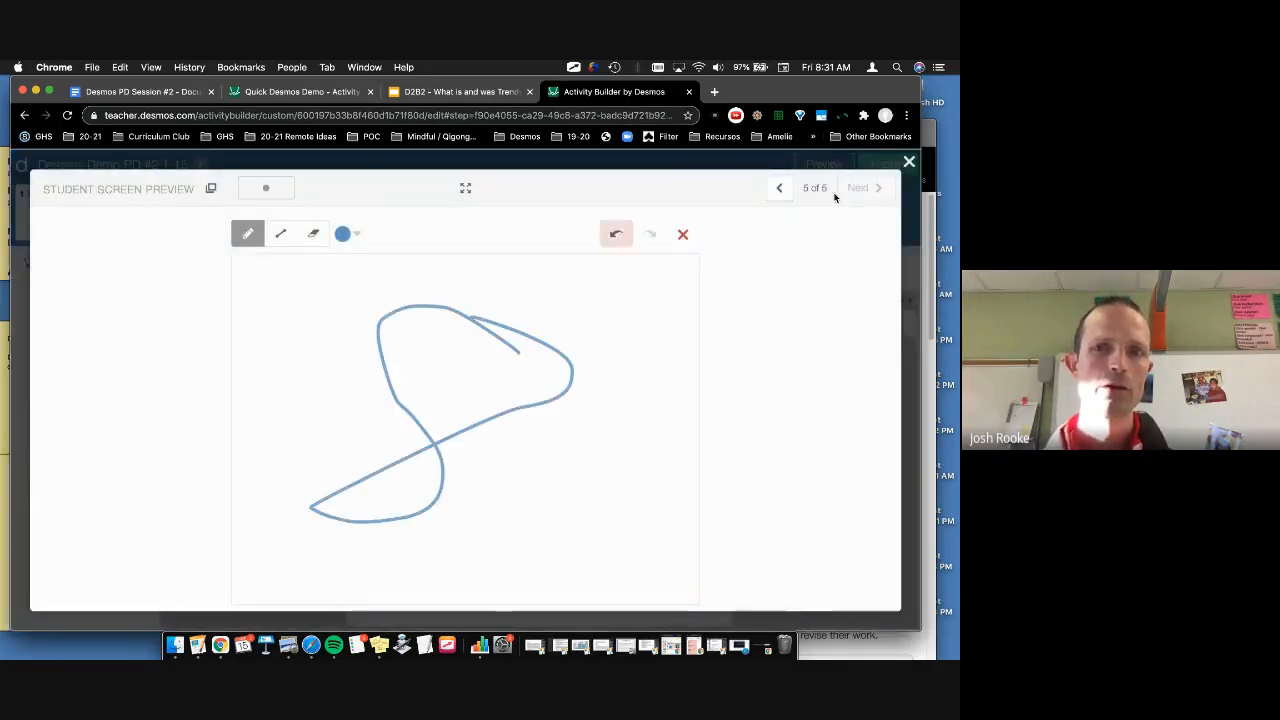
click(909, 162)
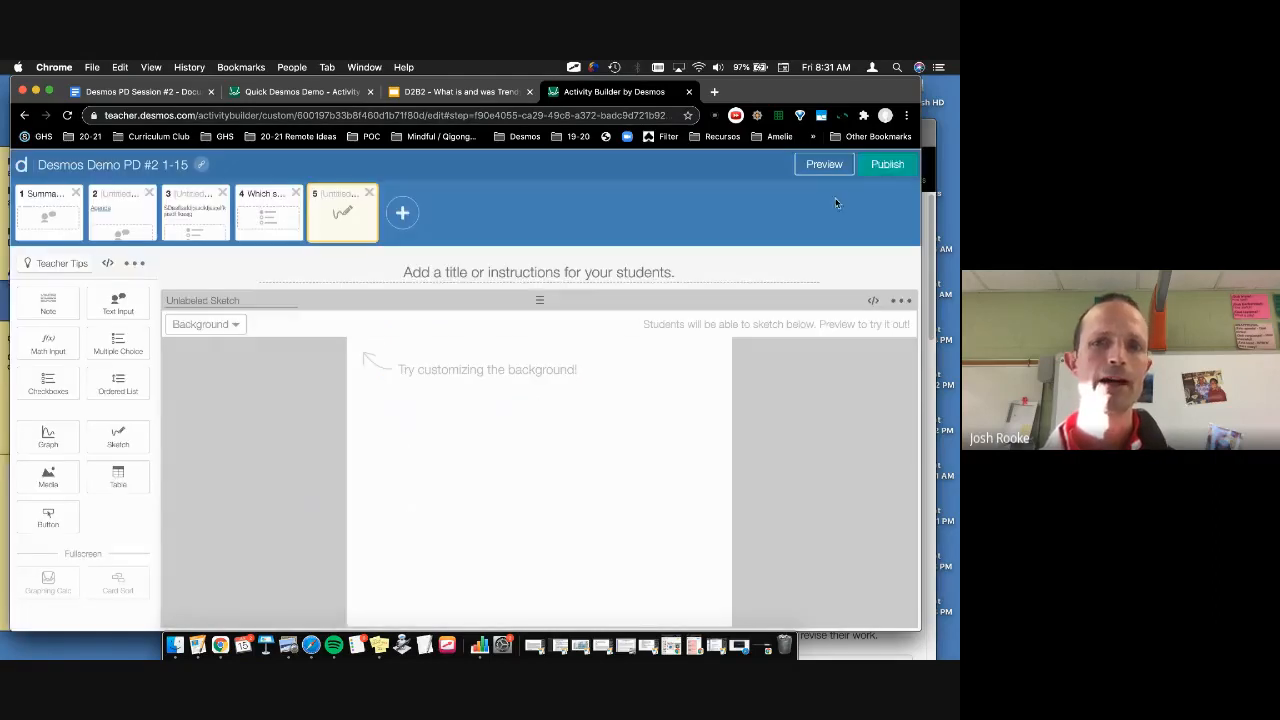
Step: Set the sketch's Custom Image background to the 8.30.26 AM pants screenshot and preview it
click(478, 271)
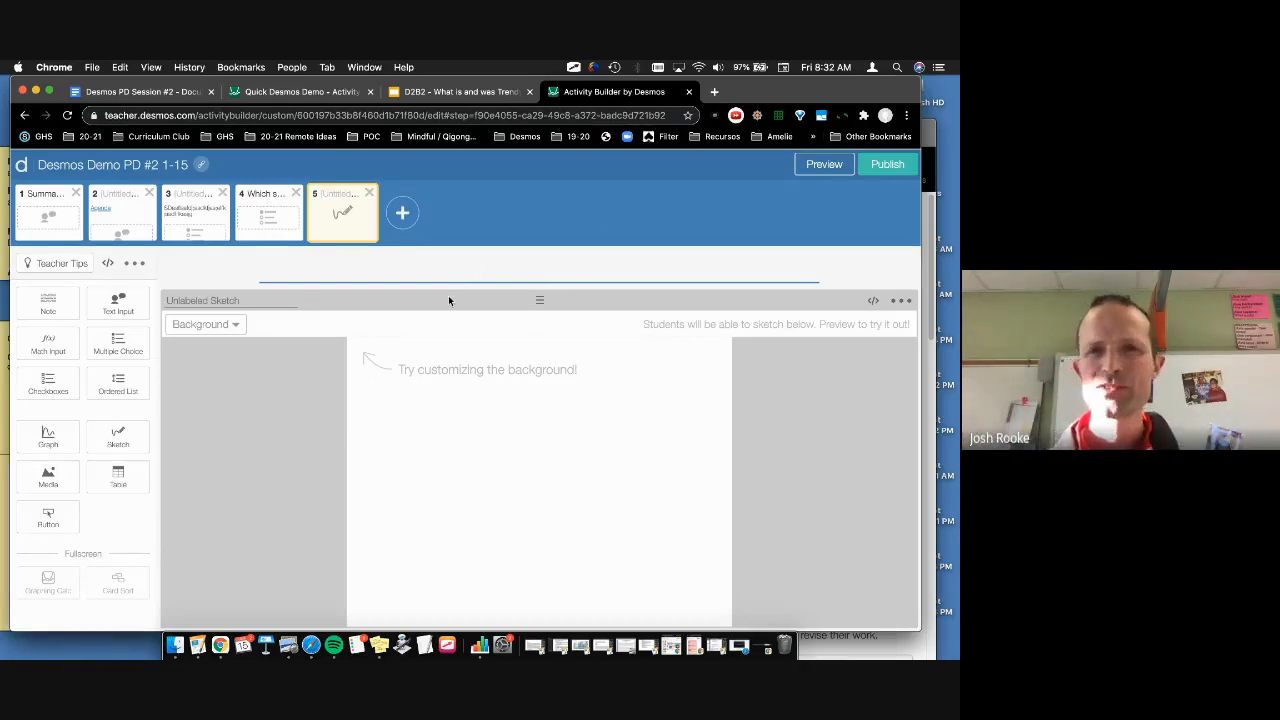
click(224, 327)
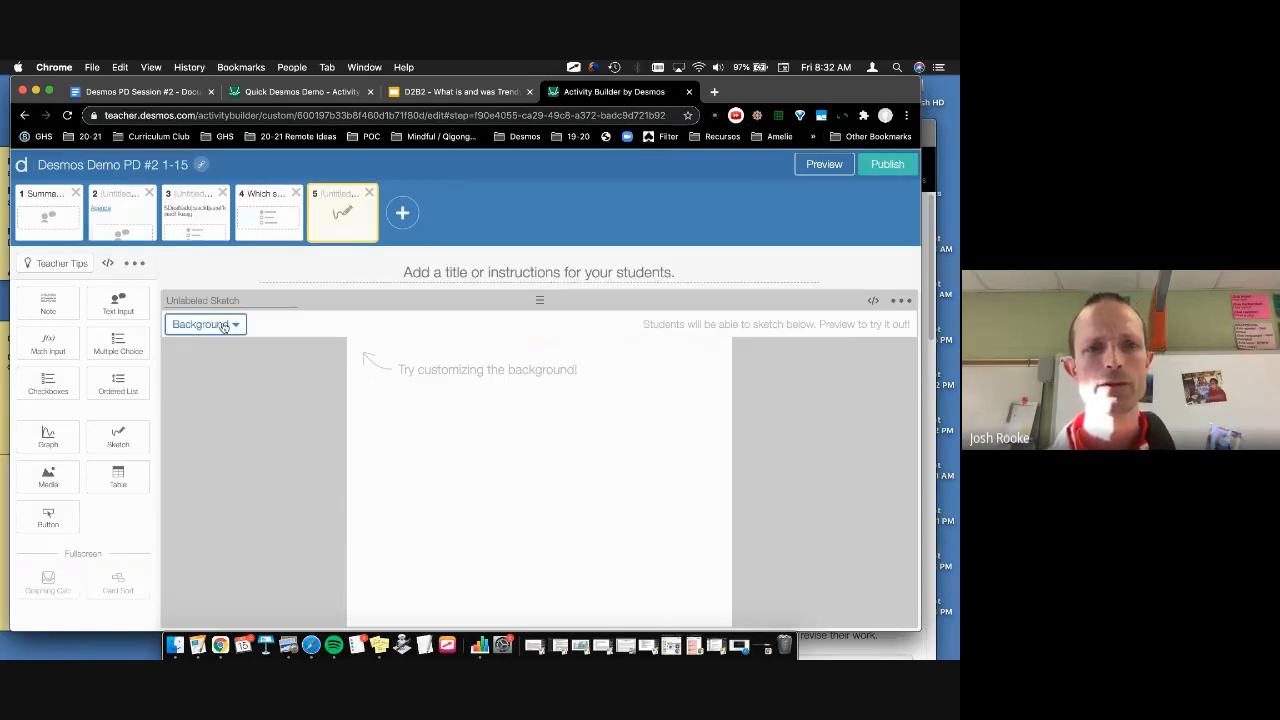
click(224, 325)
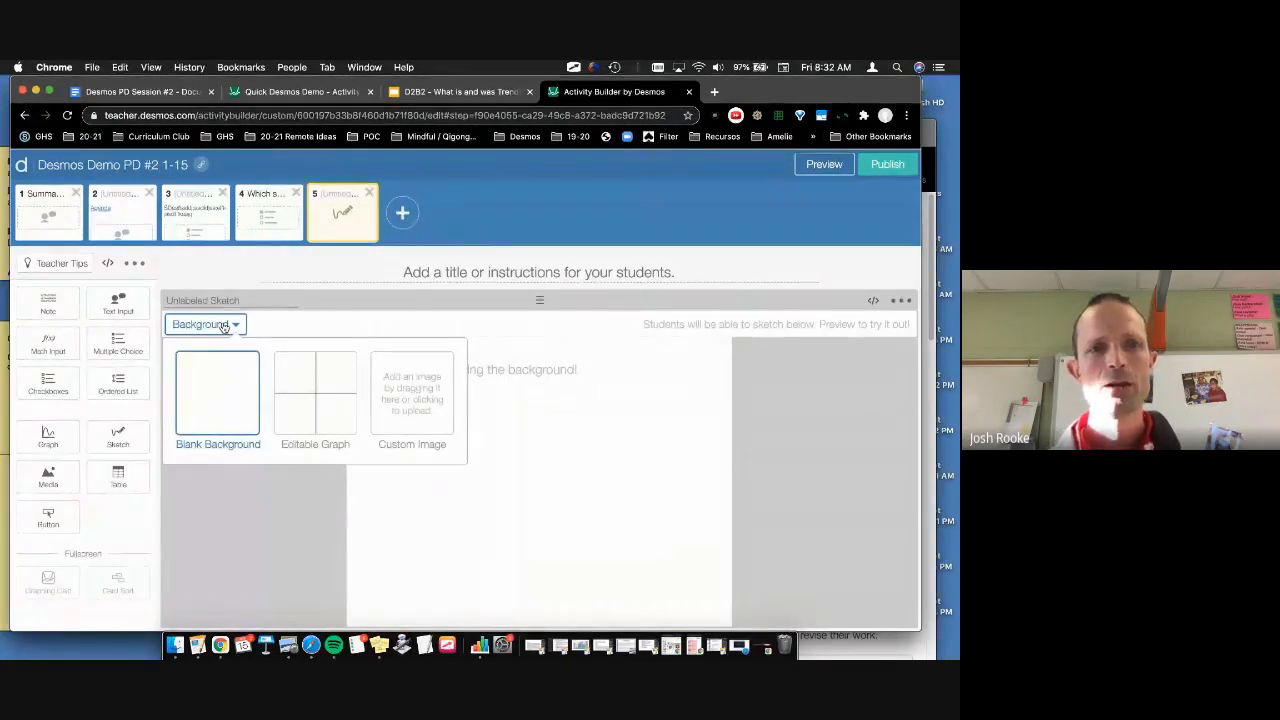
click(397, 384)
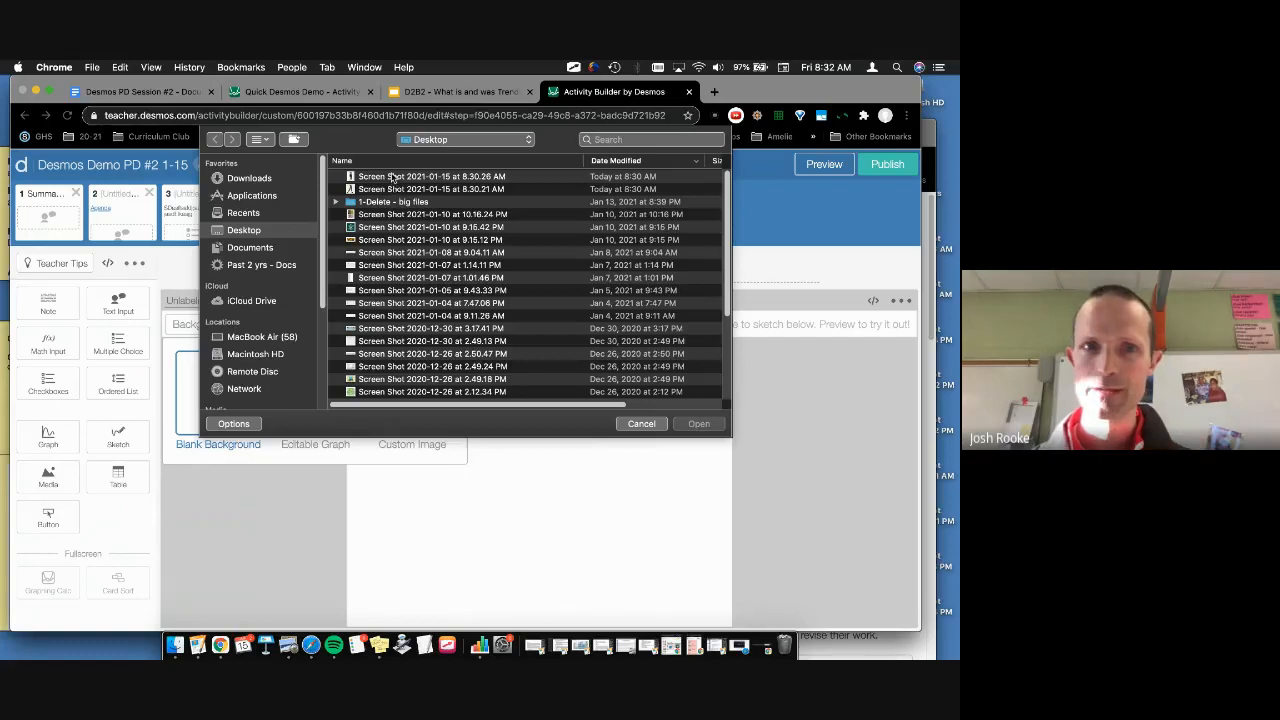
click(385, 228)
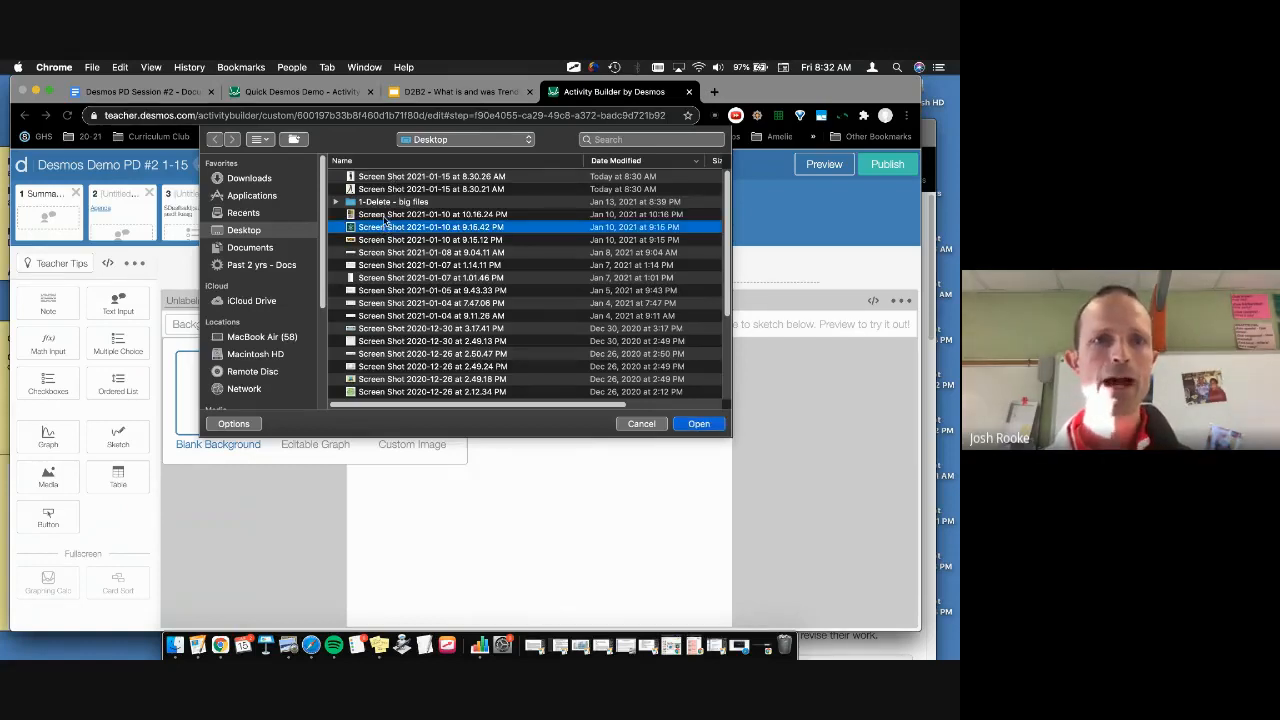
click(385, 177)
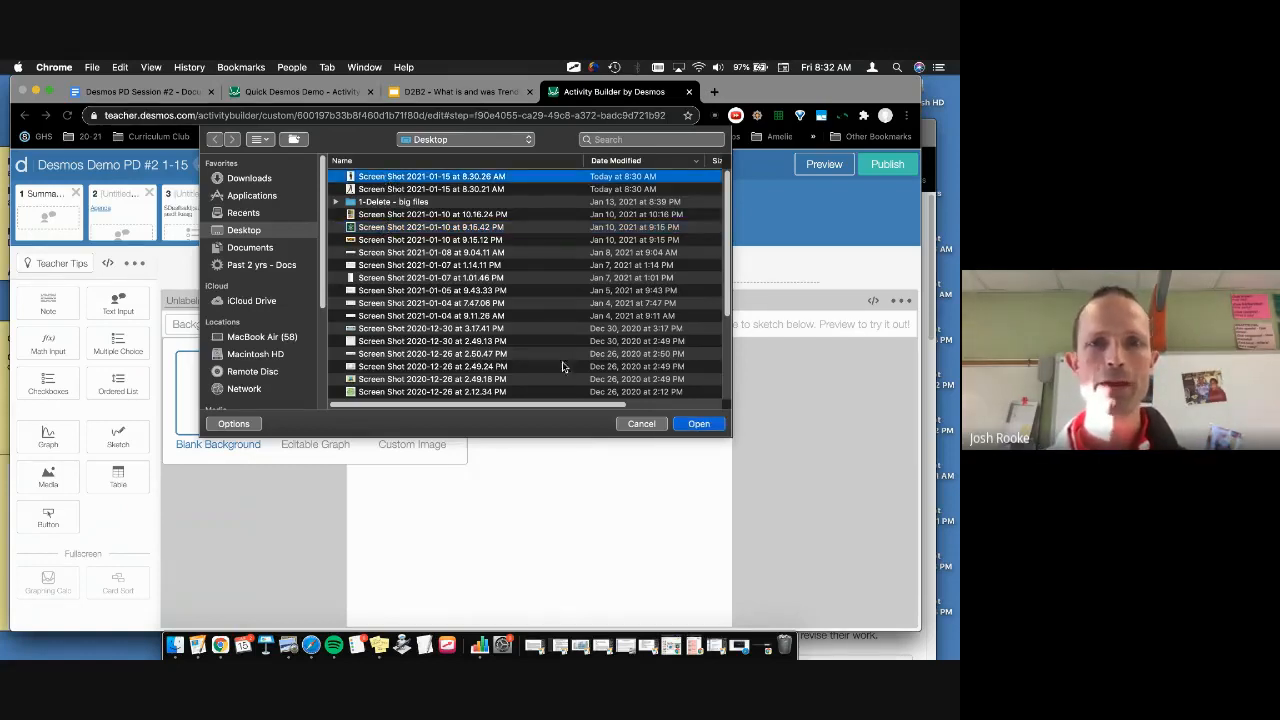
click(698, 424)
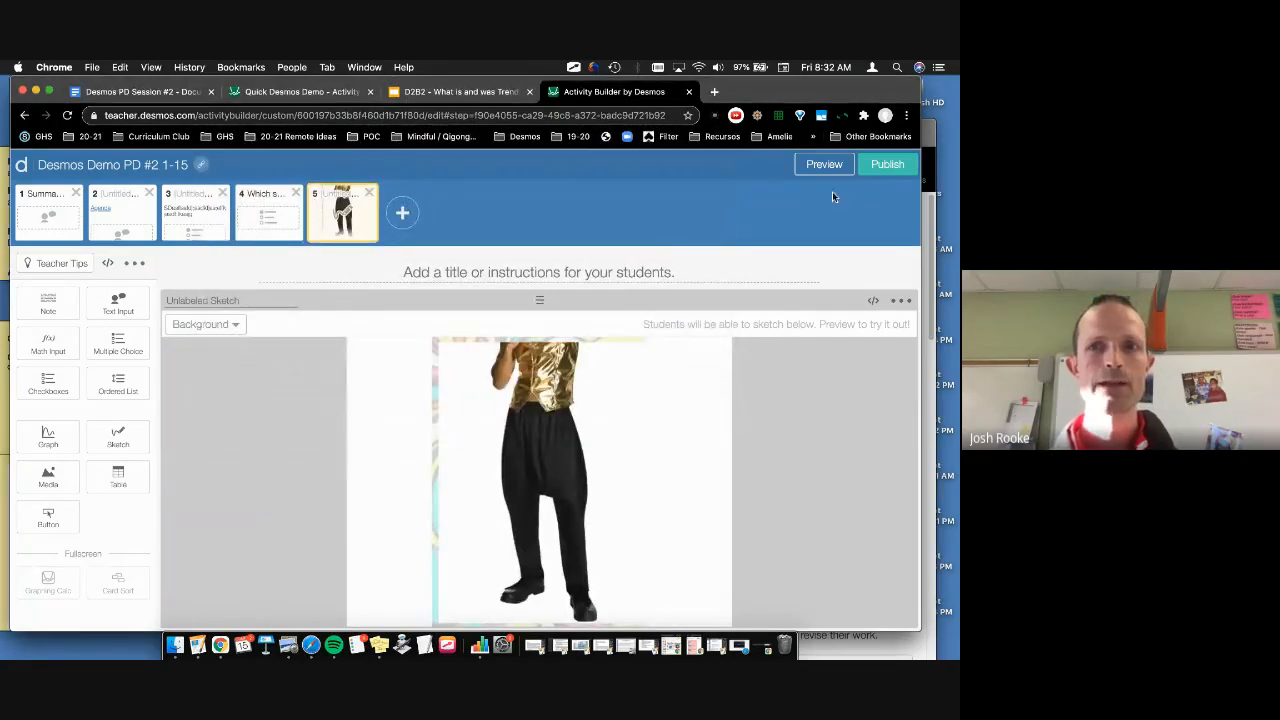
click(822, 166)
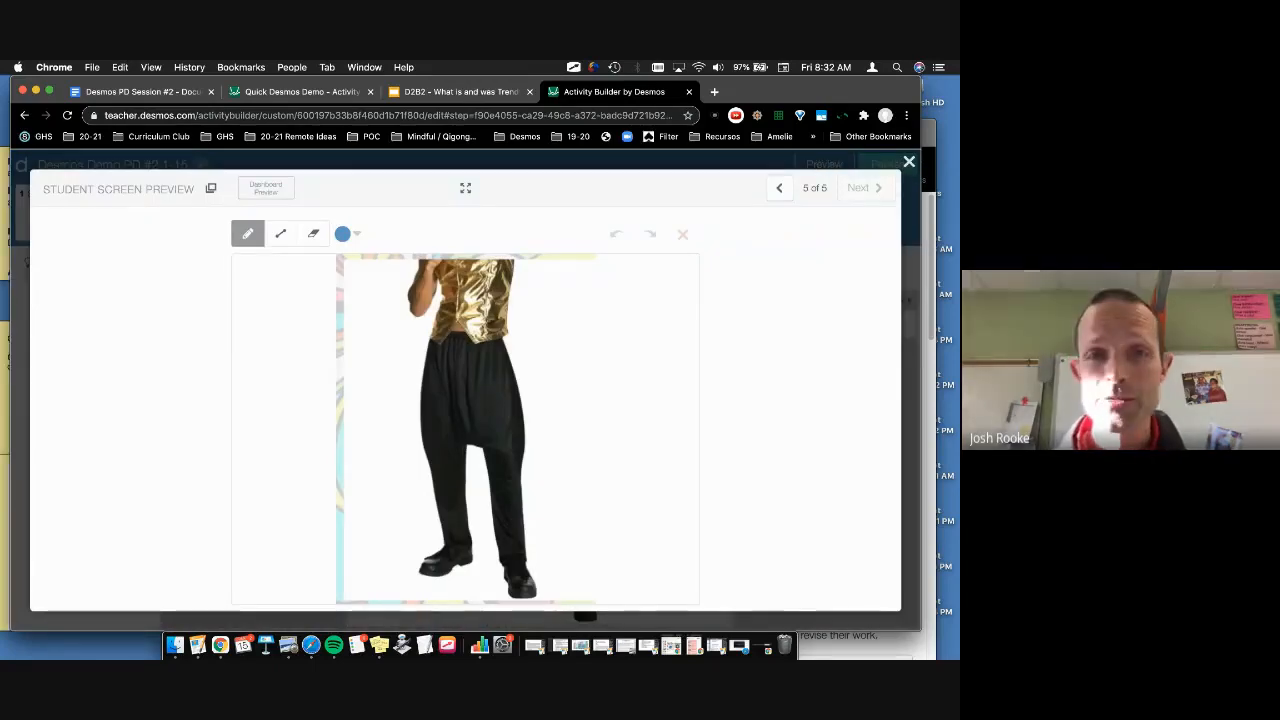
mouse_move(408, 323)
mouse_down()
mouse_move(403, 423)
mouse_move(365, 583)
mouse_up()
mouse_move(404, 624)
mouse_down()
mouse_move(491, 594)
mouse_move(563, 594)
mouse_move(430, 302)
mouse_move(395, 323)
mouse_up()
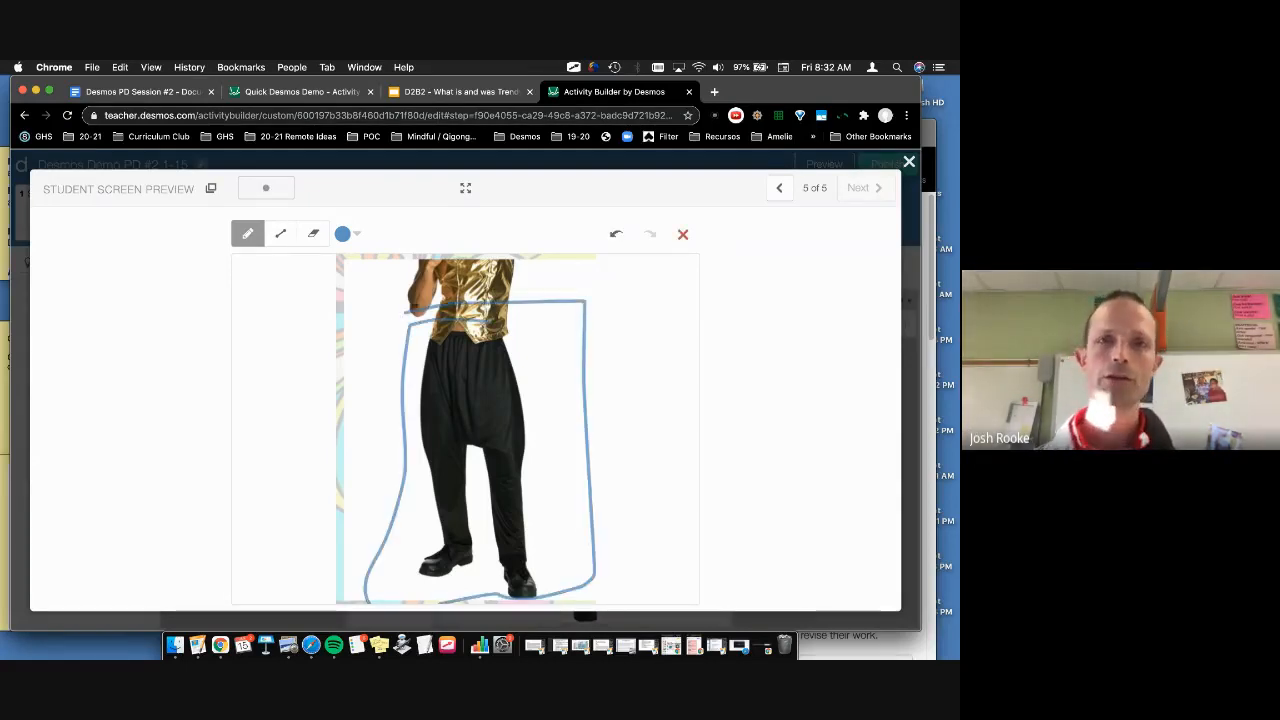
click(909, 161)
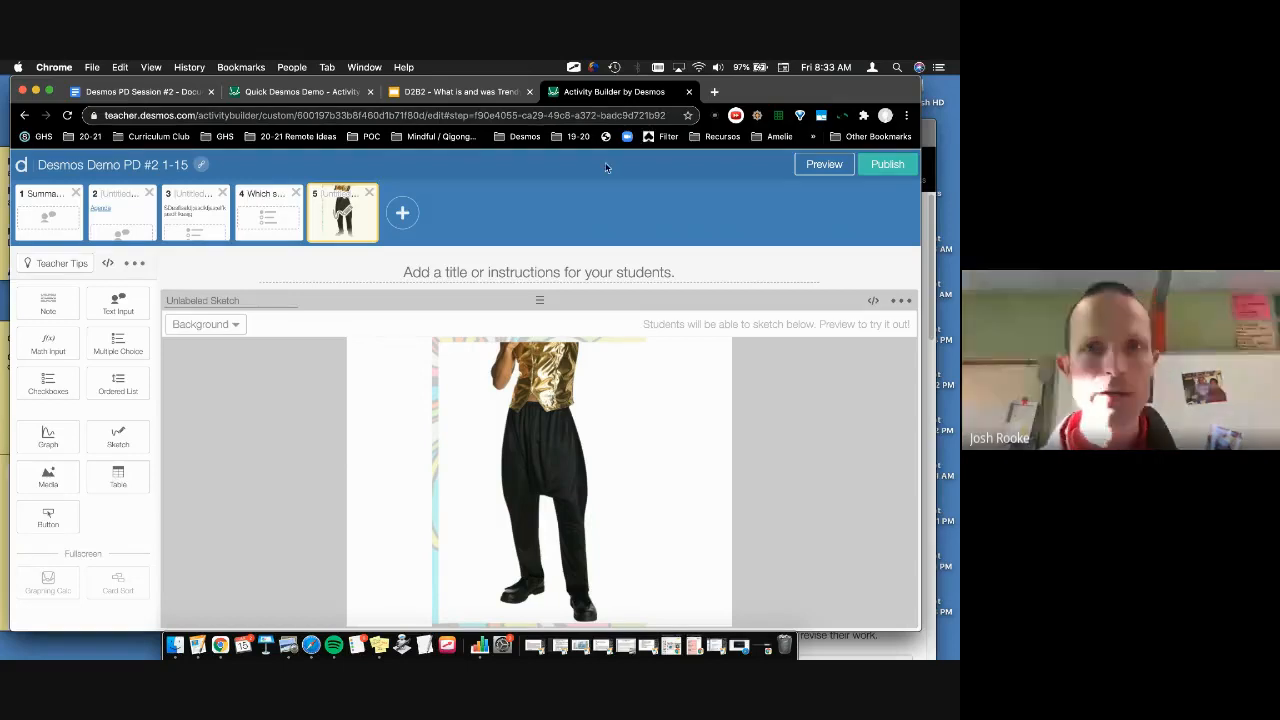
Step: Close the Docs Share dialog, screenshot the PD Session #2 agenda, and return to Activity Builder
click(157, 93)
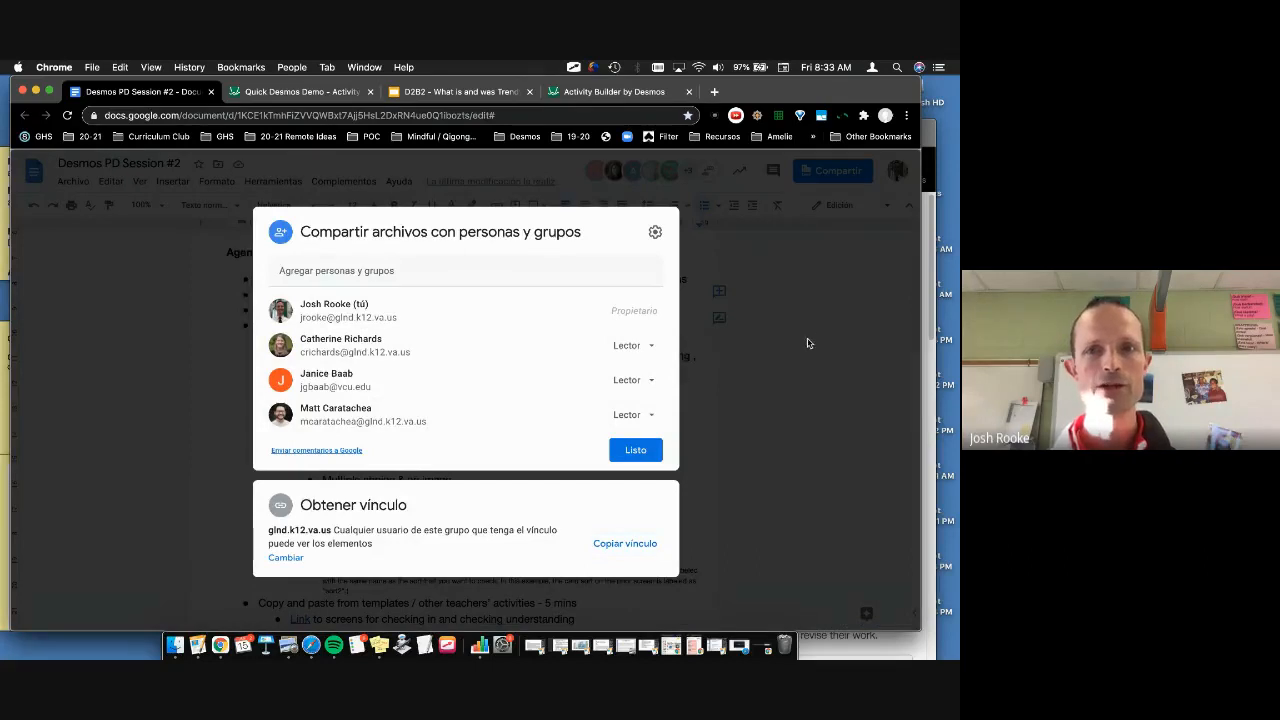
click(809, 342)
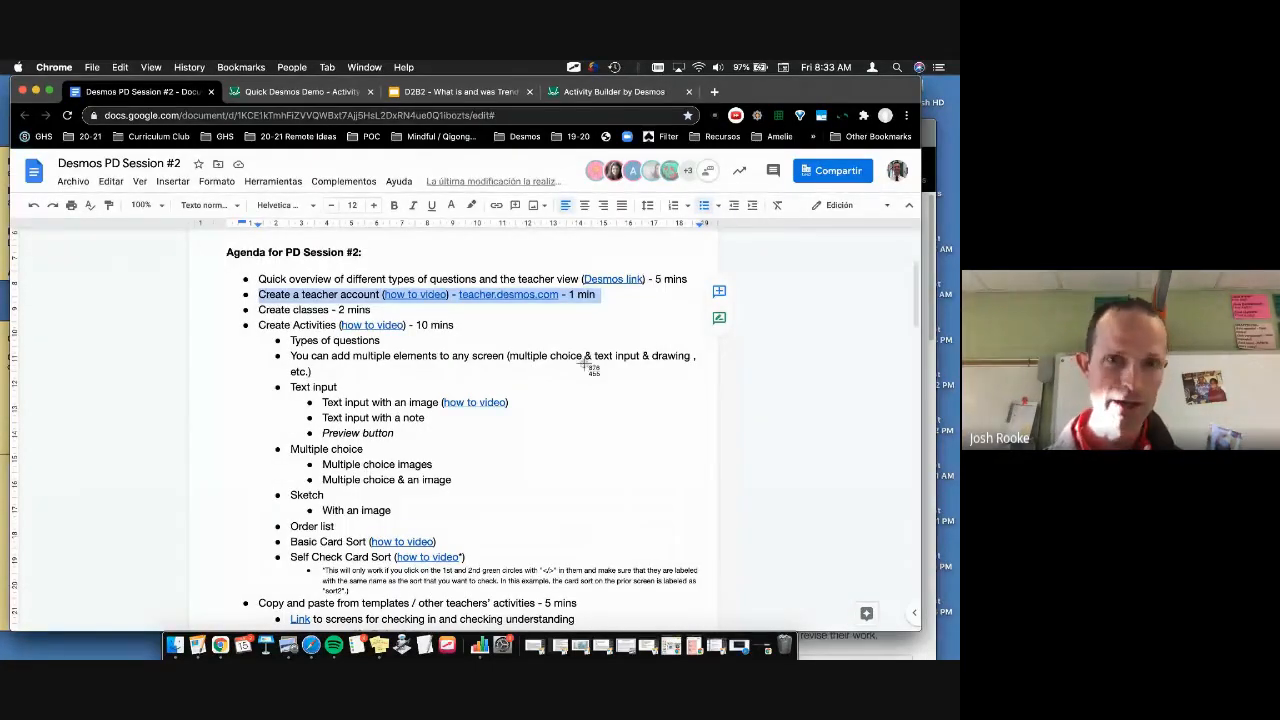
drag(229, 268, 719, 627)
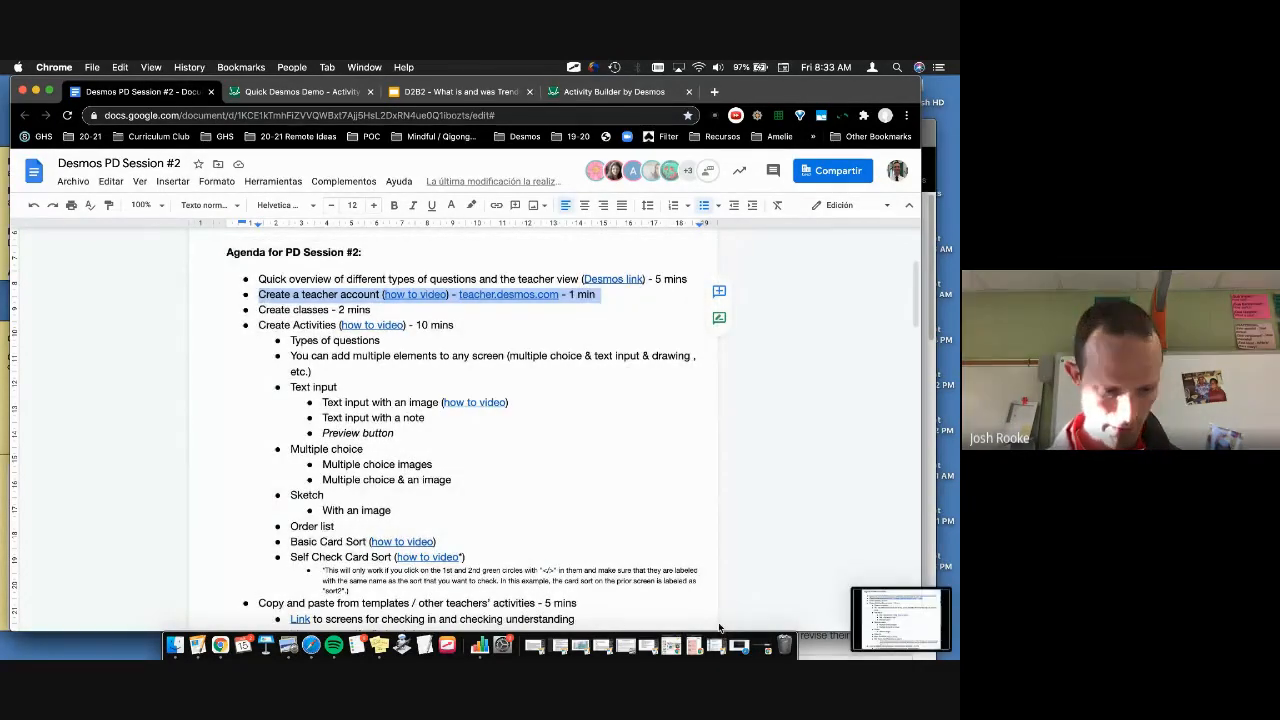
click(612, 91)
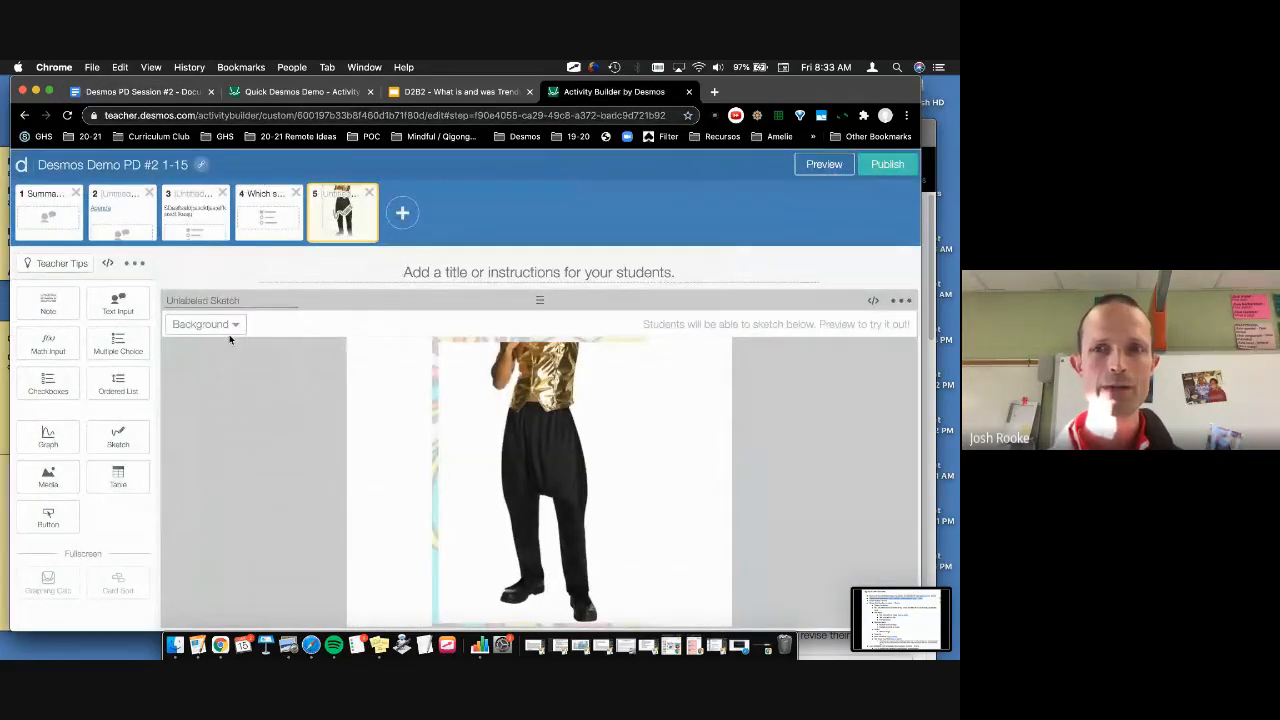
Step: Delete screen 5's existing sketch and add a fresh Sketch component
click(901, 300)
click(846, 328)
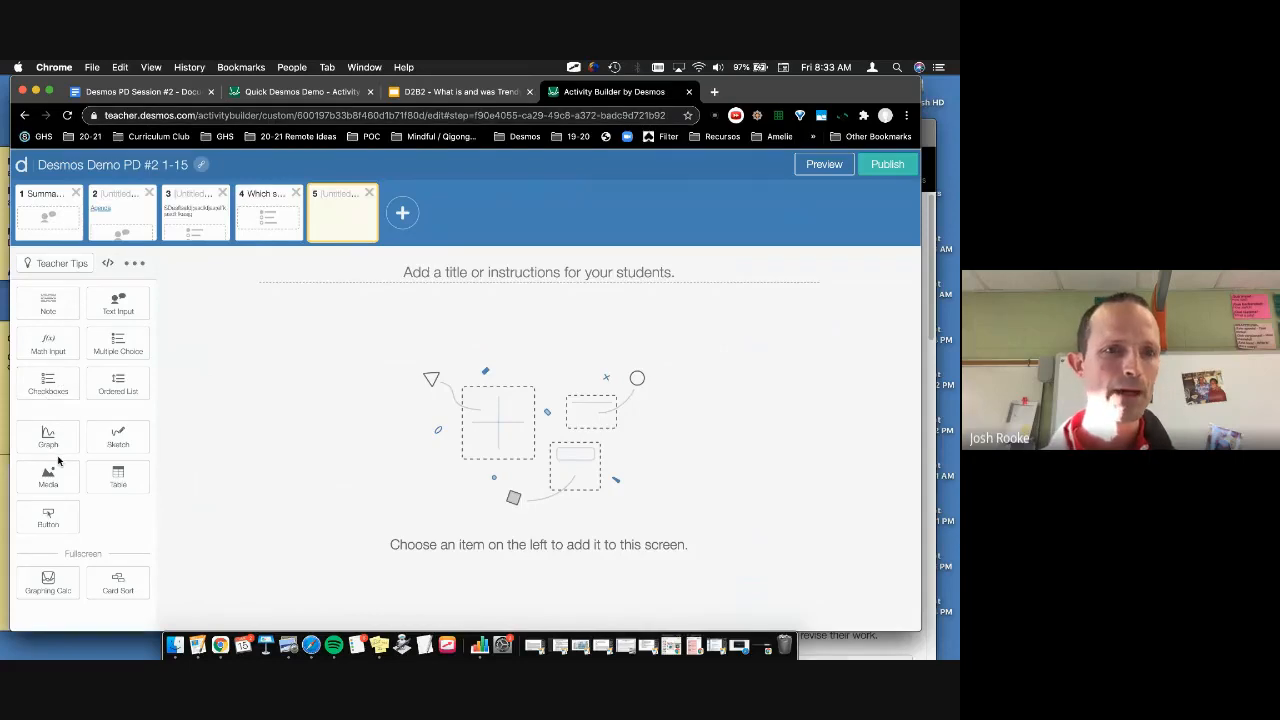
click(118, 437)
Step: Set the new sketch's Custom Image background to the newest screenshot, the agenda capture
click(236, 324)
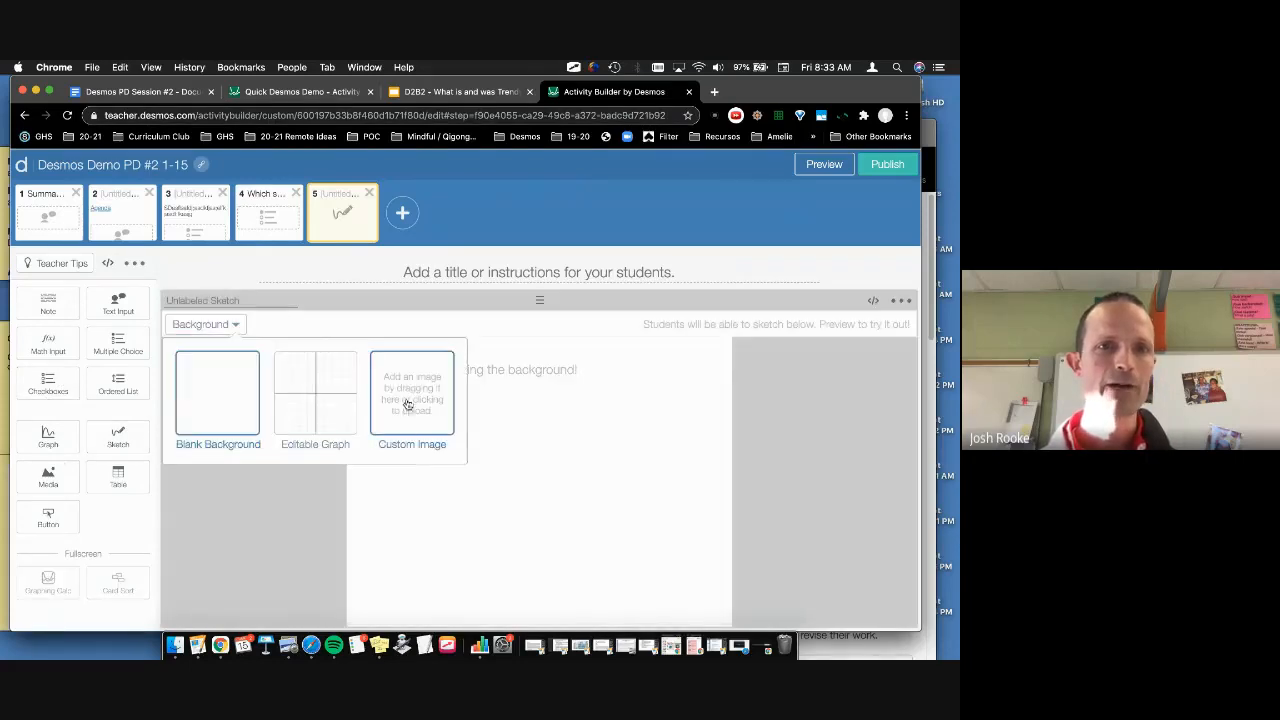
click(410, 404)
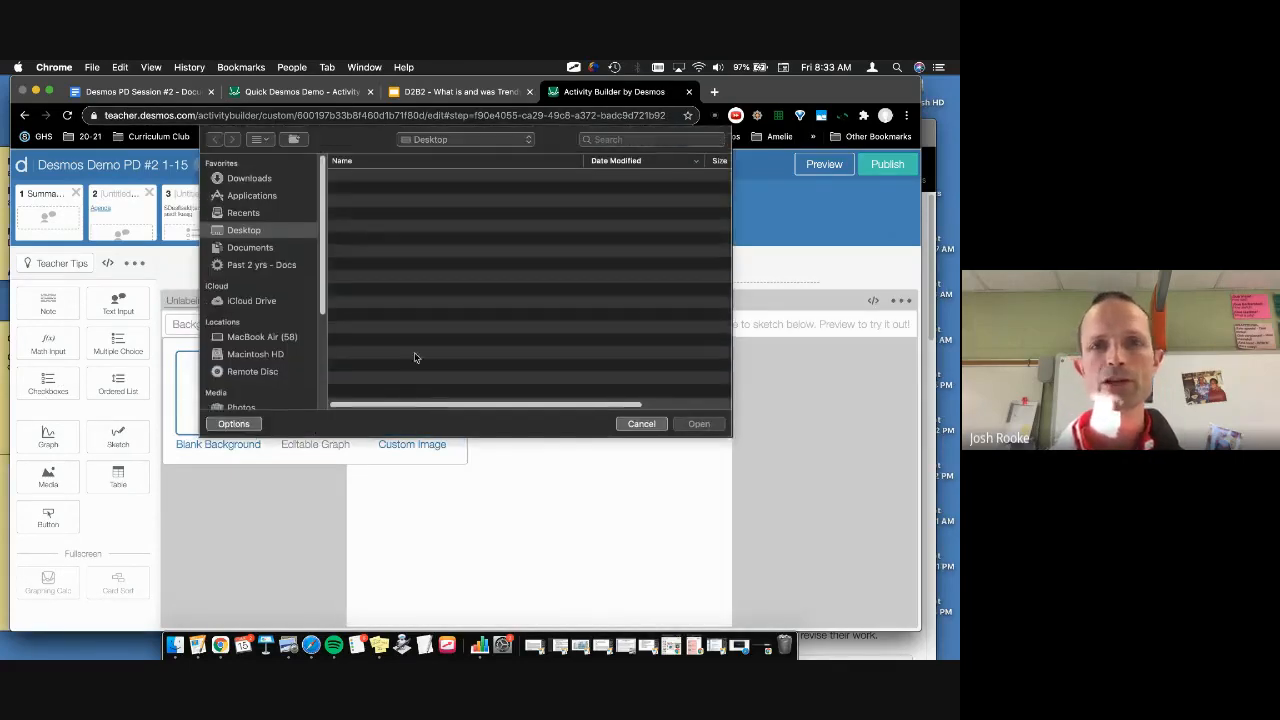
click(395, 177)
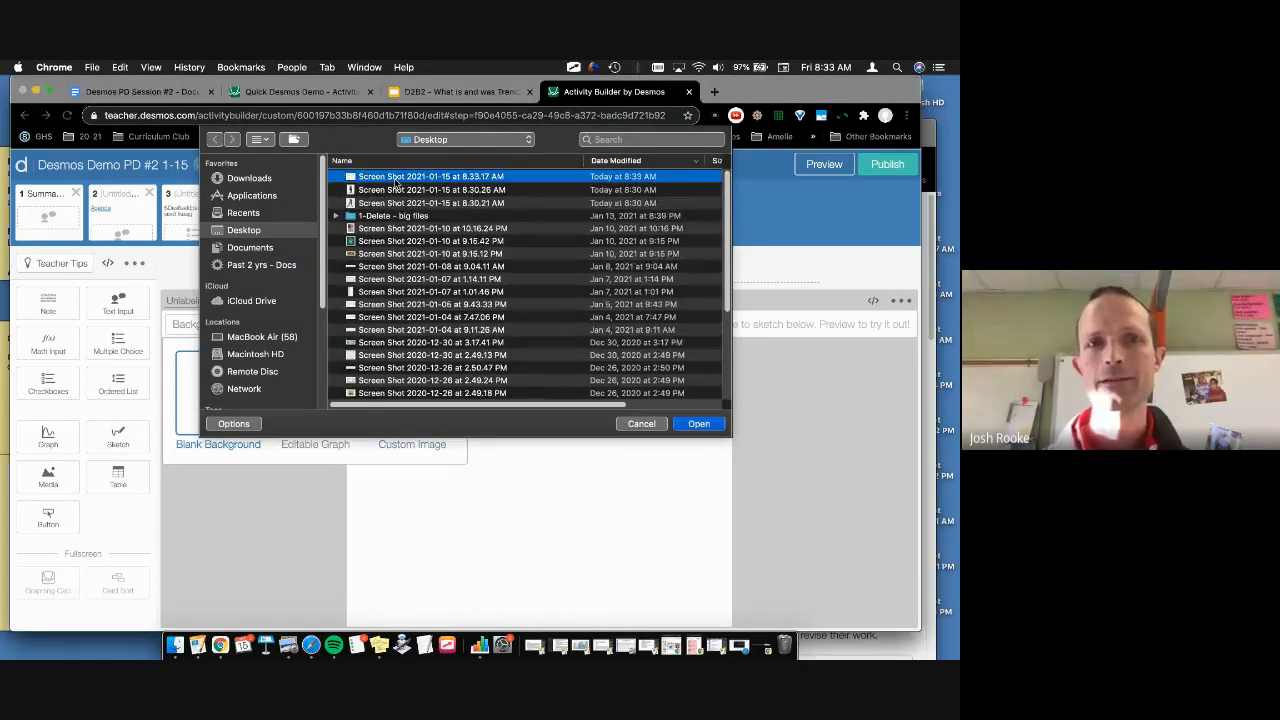
click(684, 424)
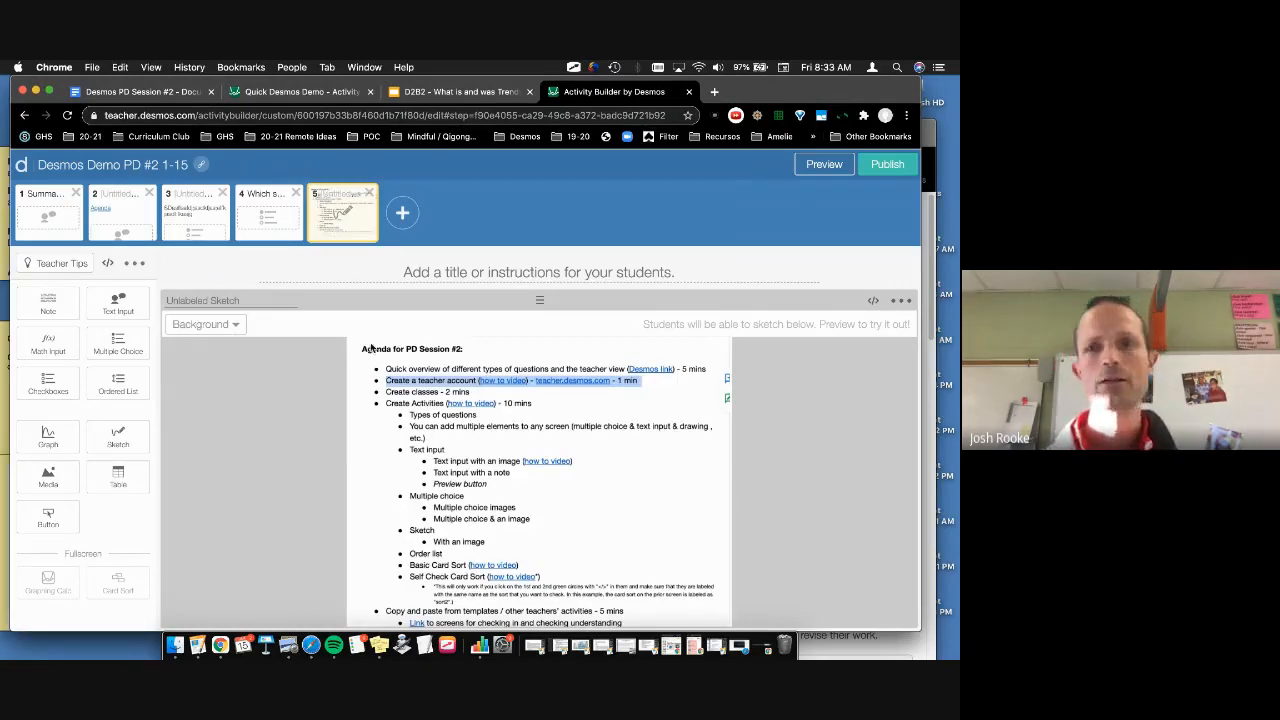
click(822, 165)
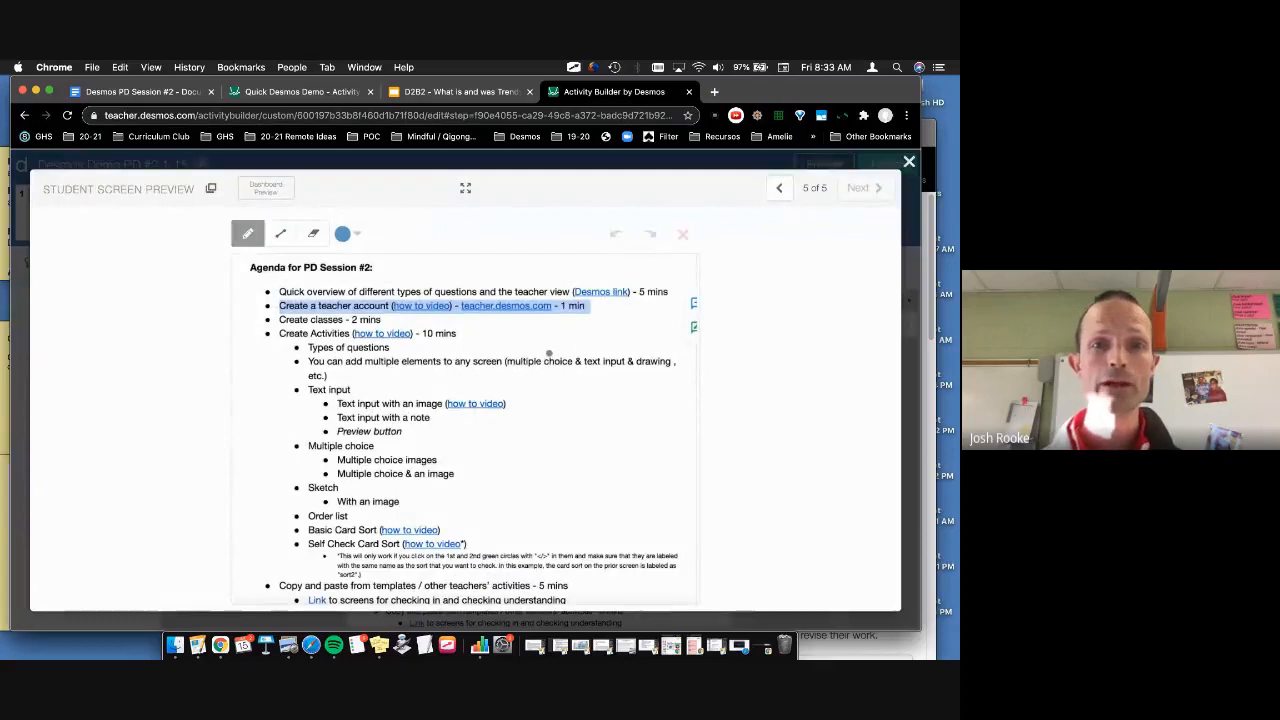
mouse_move(549, 353)
mouse_down()
mouse_move(405, 350)
mouse_move(610, 383)
mouse_move(446, 340)
mouse_up()
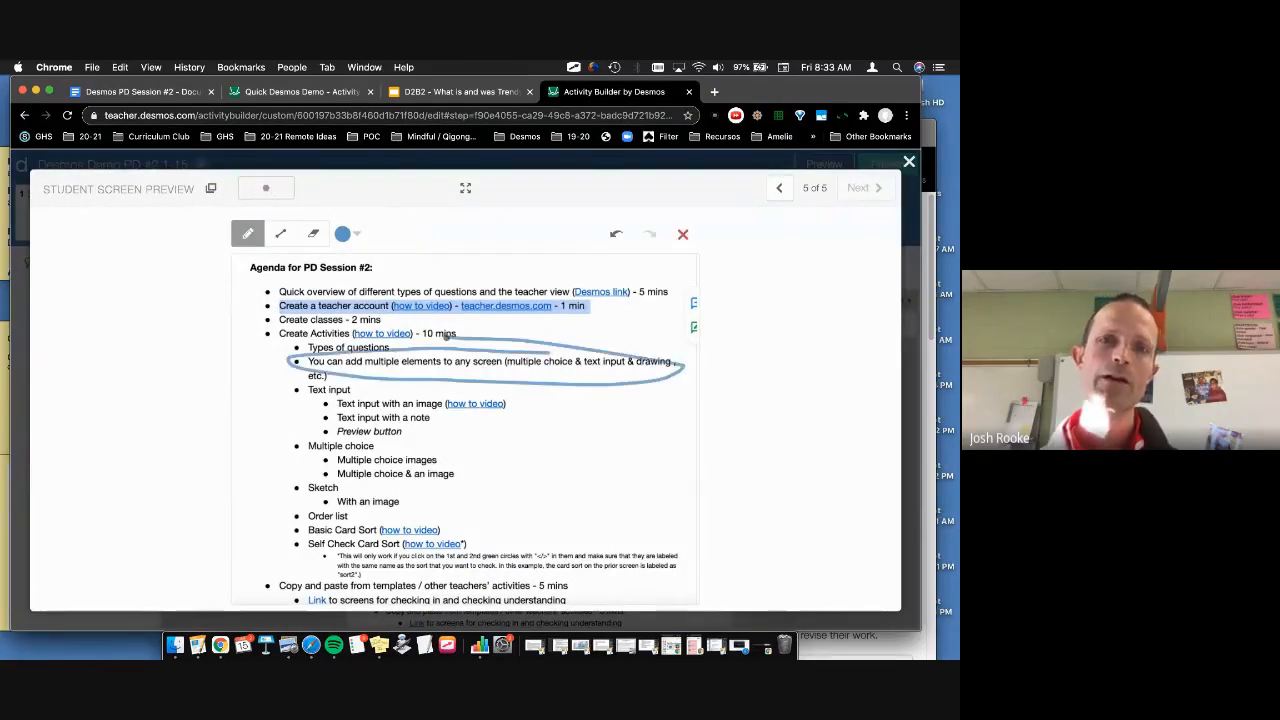
drag(337, 463, 441, 464)
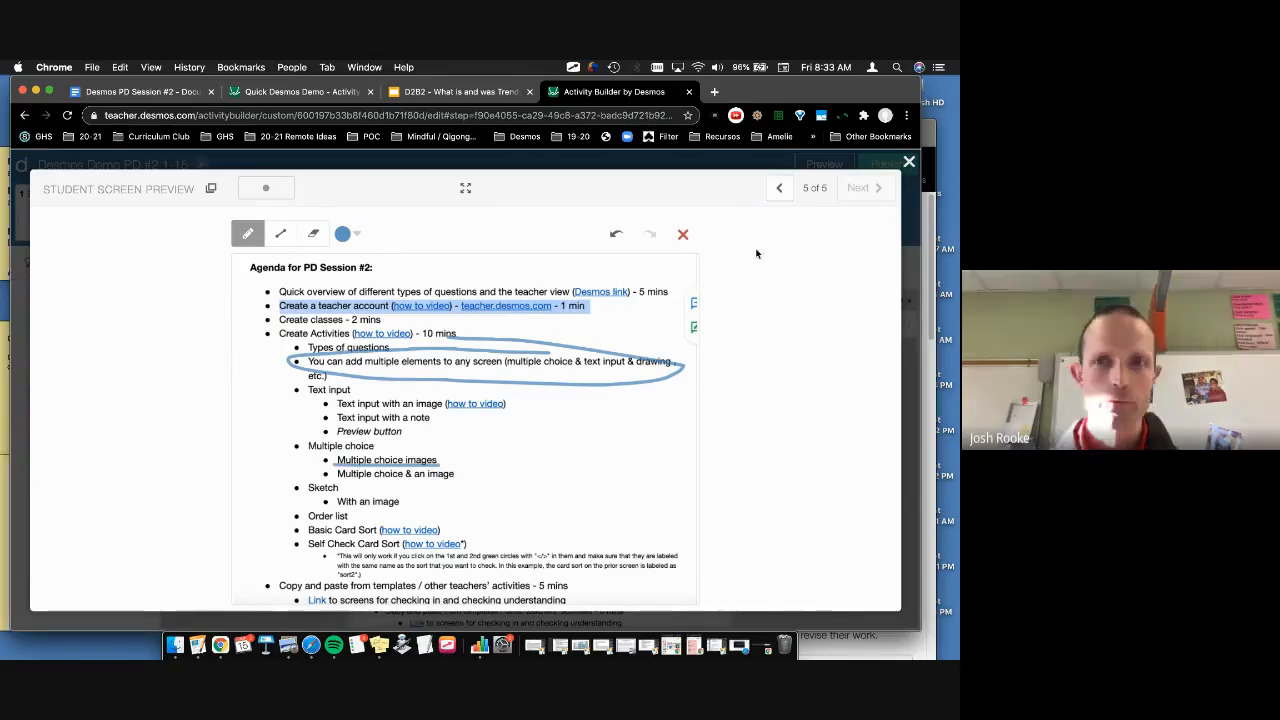
click(909, 161)
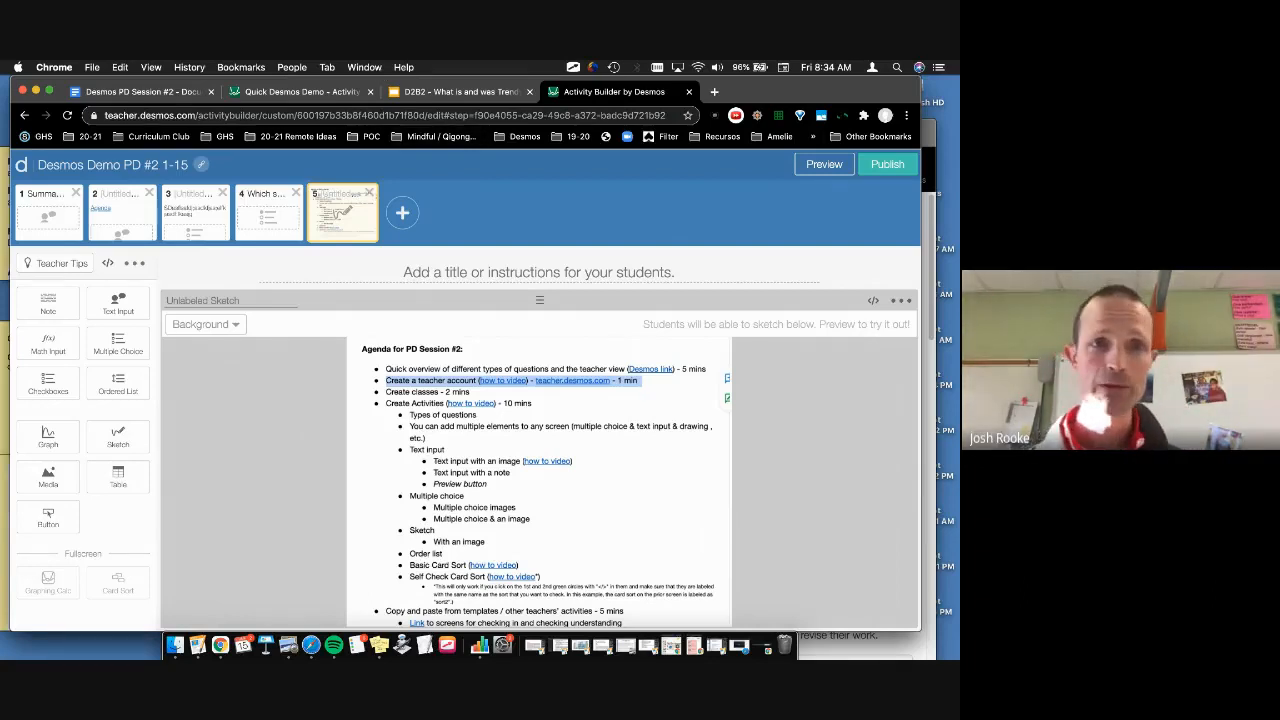
Step: Add a new screen with an ordered list containing items B, A, D, C
click(404, 214)
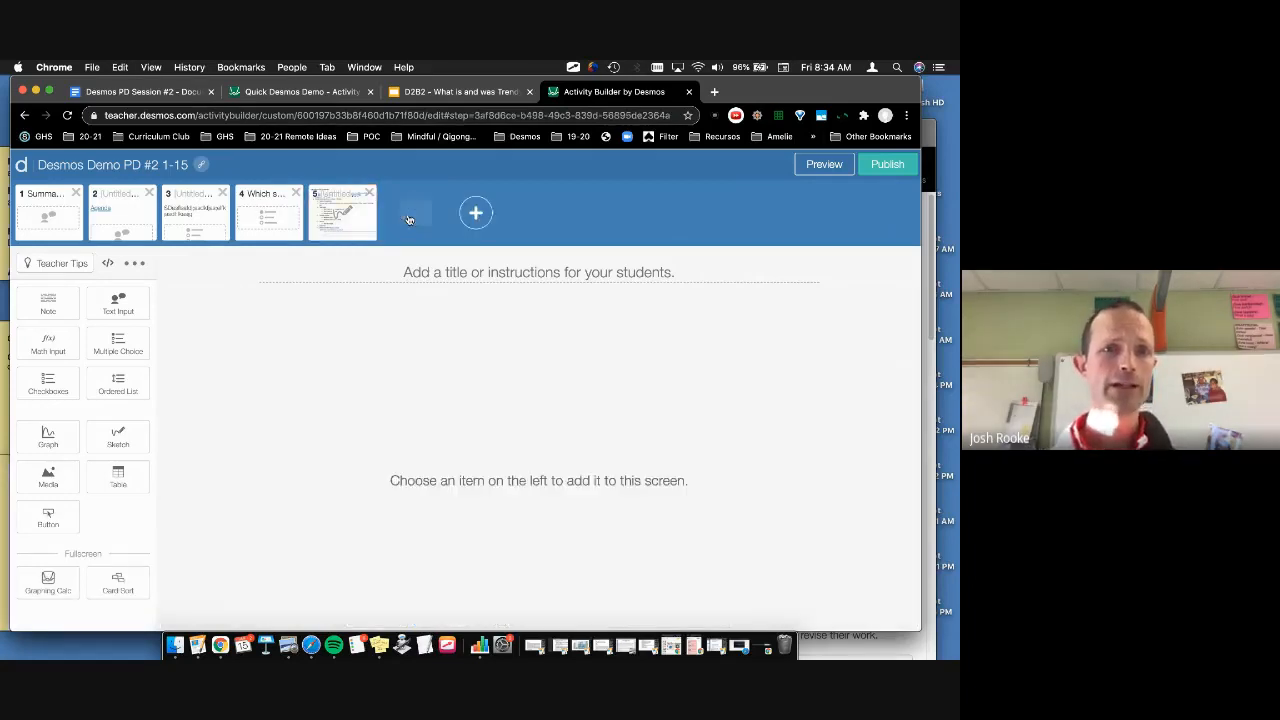
click(119, 386)
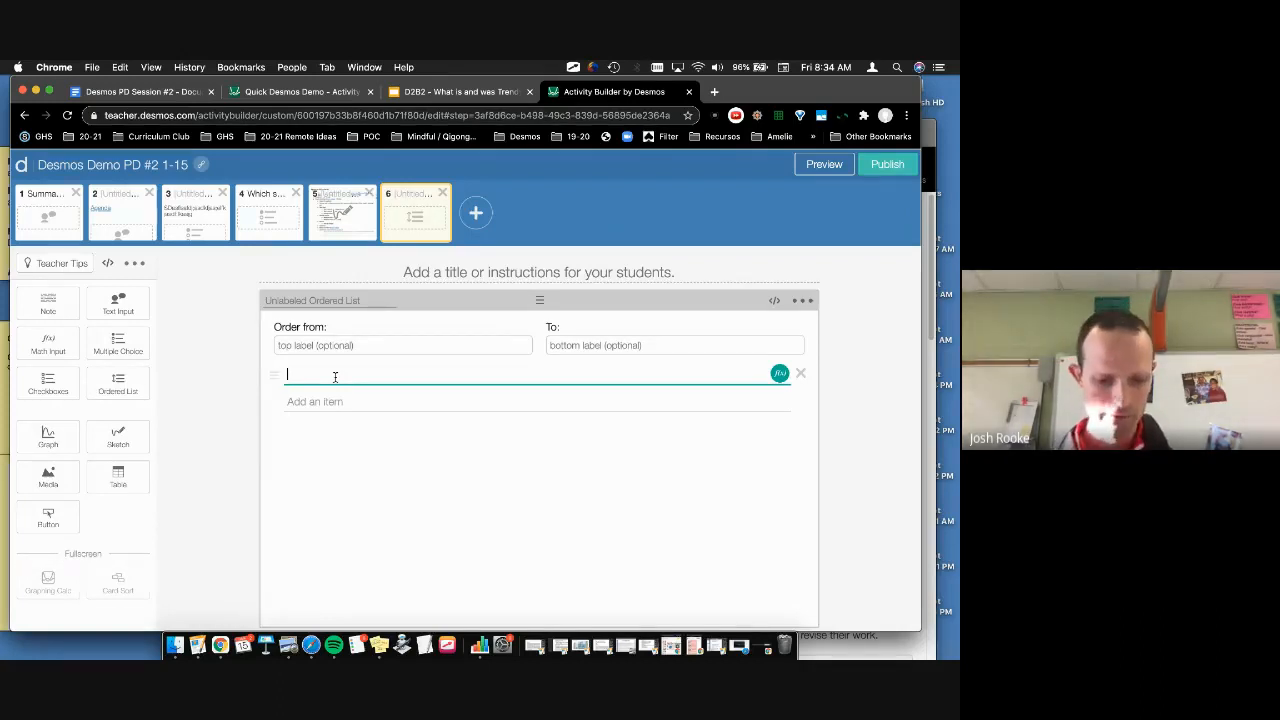
text(B)
key(Return)
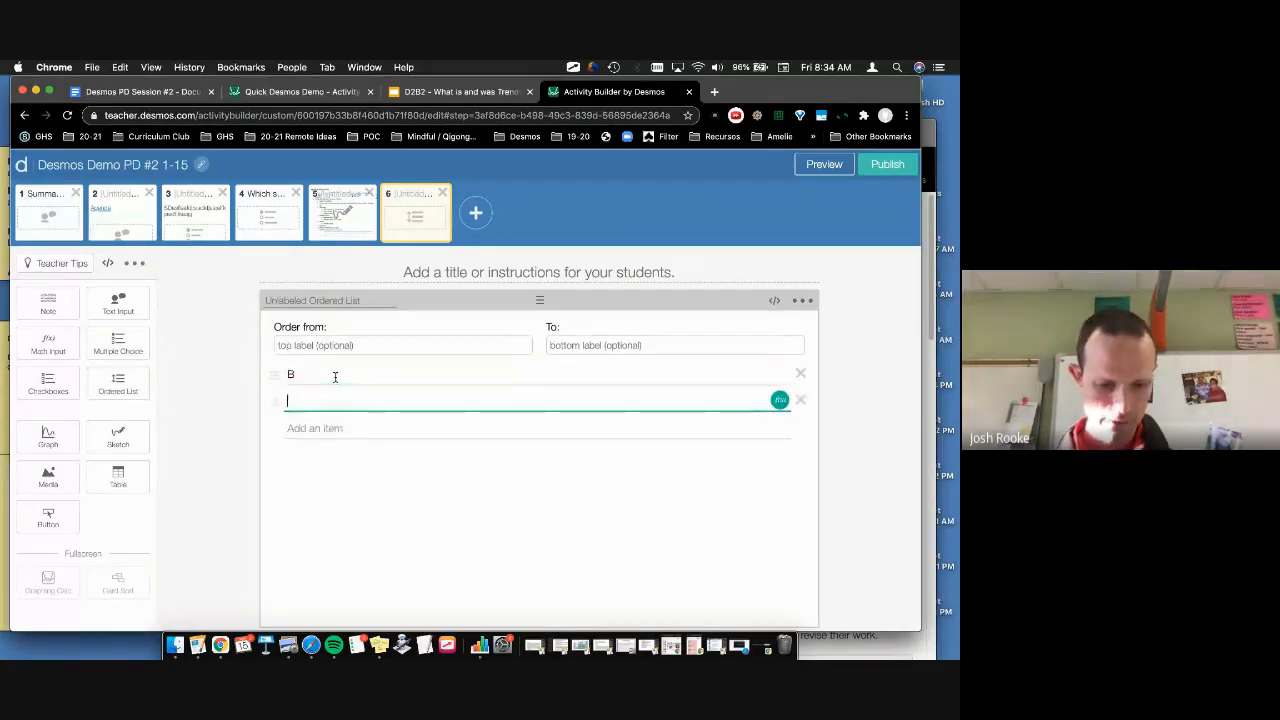
text(A)
key(Return)
text(D)
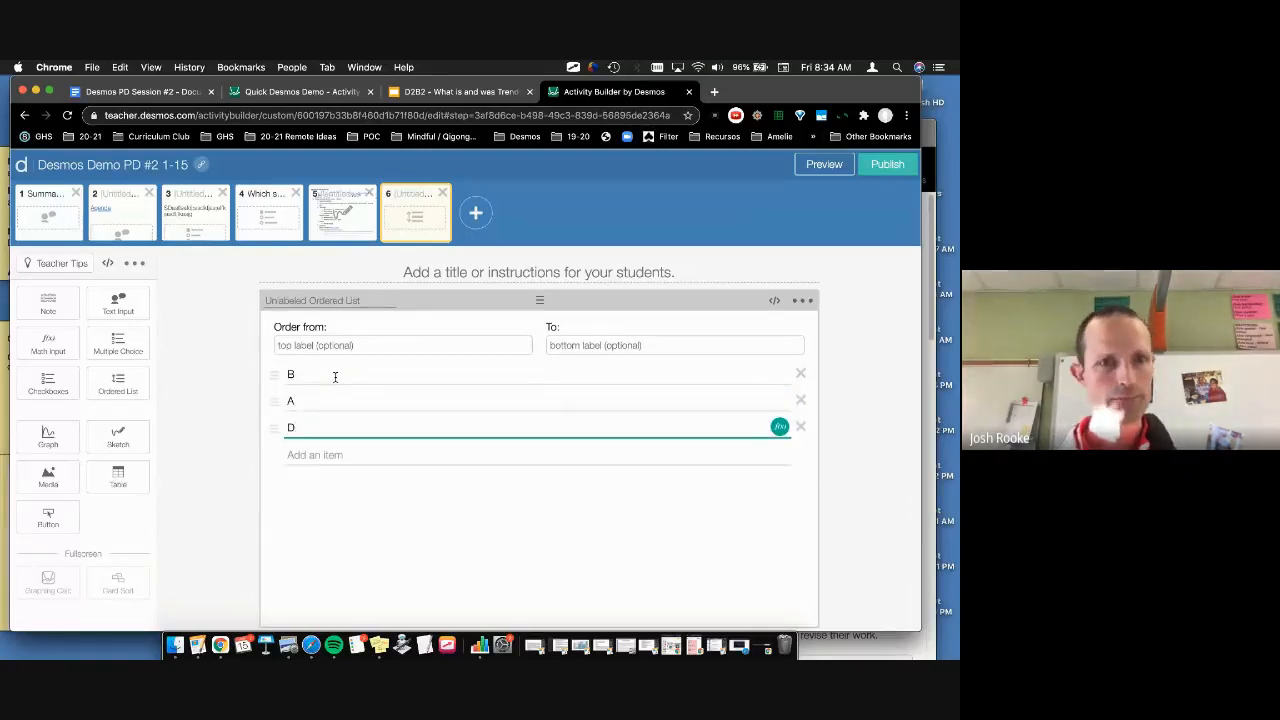
key(Return)
text(C)
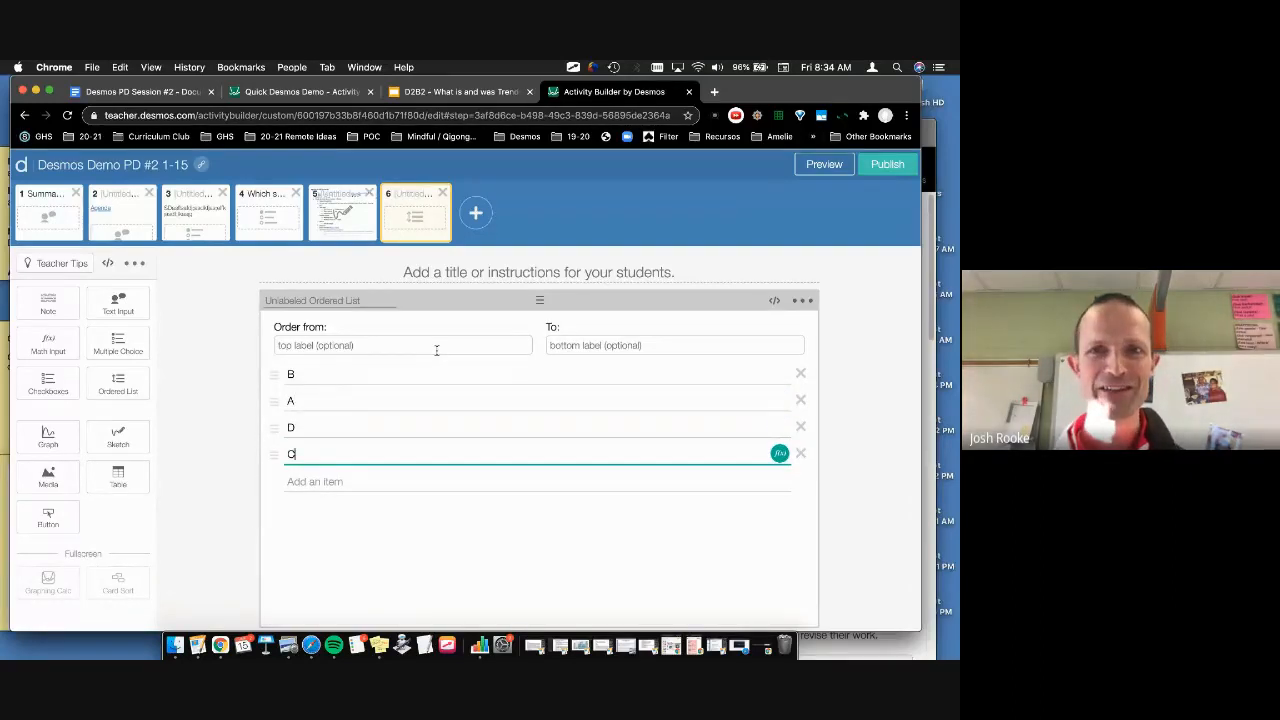
Step: Drag the items into A, B, C, D order and use that order as the answer key
click(803, 301)
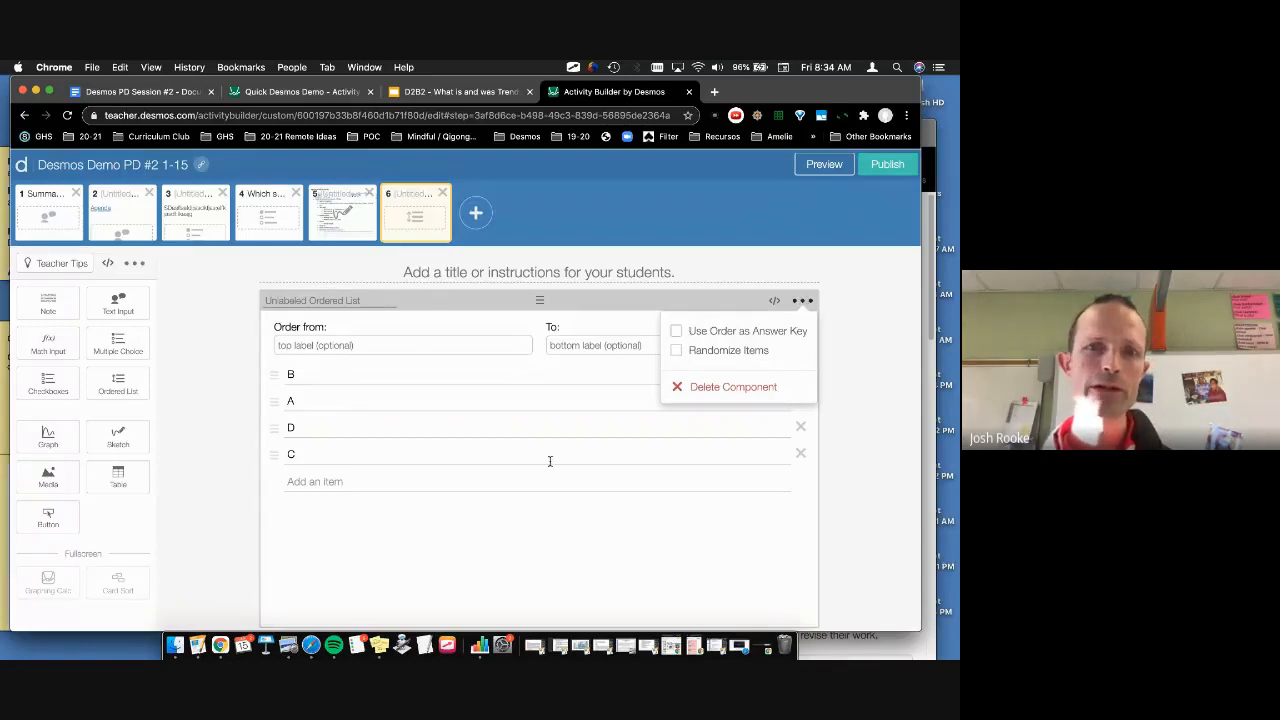
click(464, 561)
drag(272, 398, 276, 374)
drag(275, 452, 268, 427)
click(802, 300)
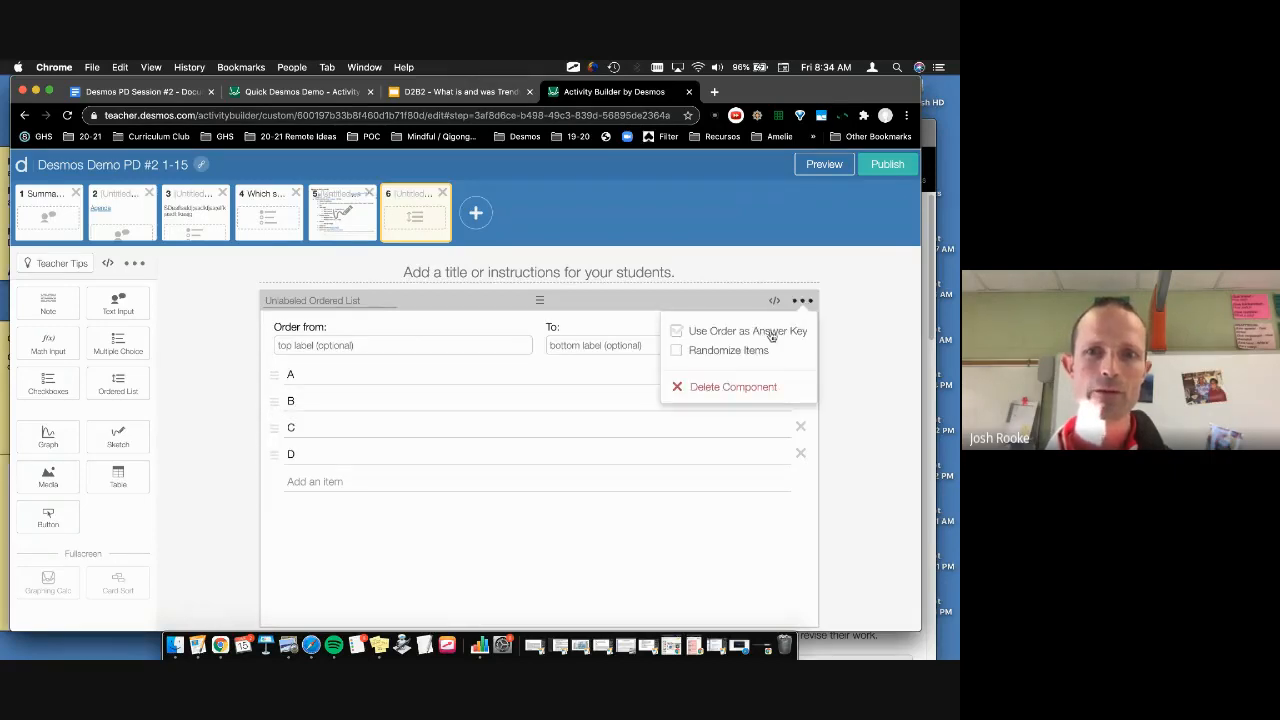
click(752, 332)
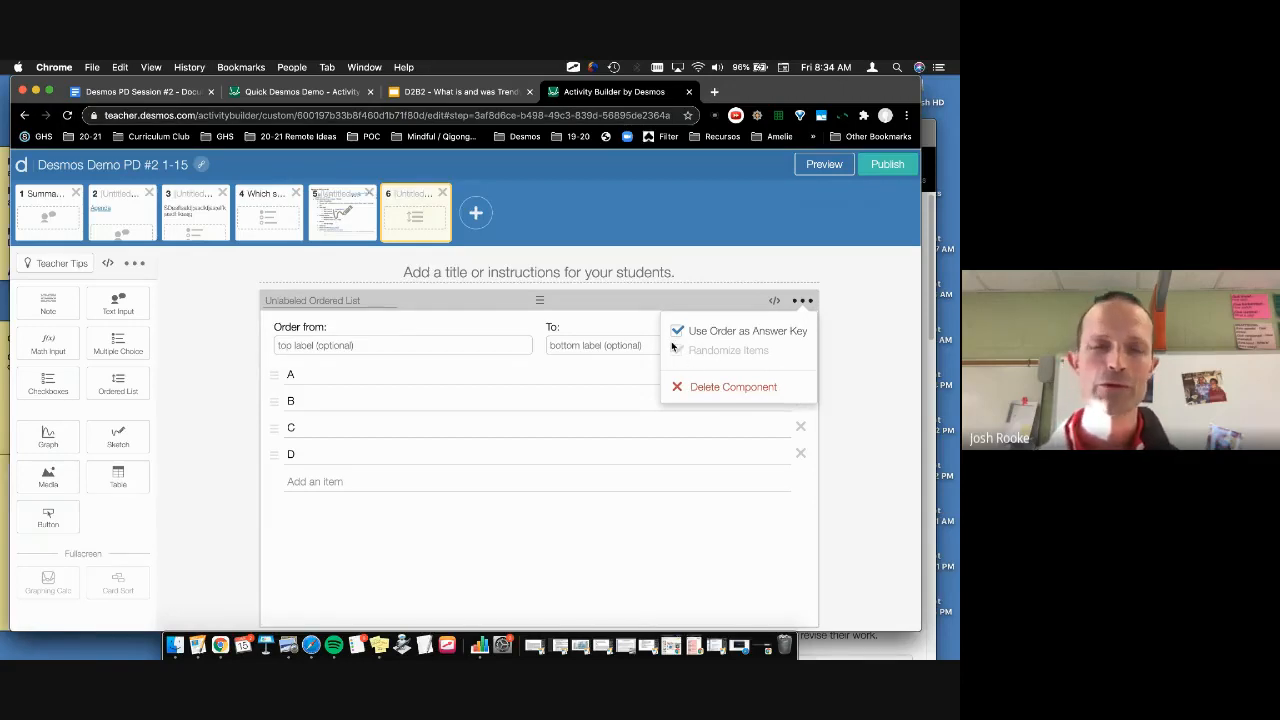
click(842, 345)
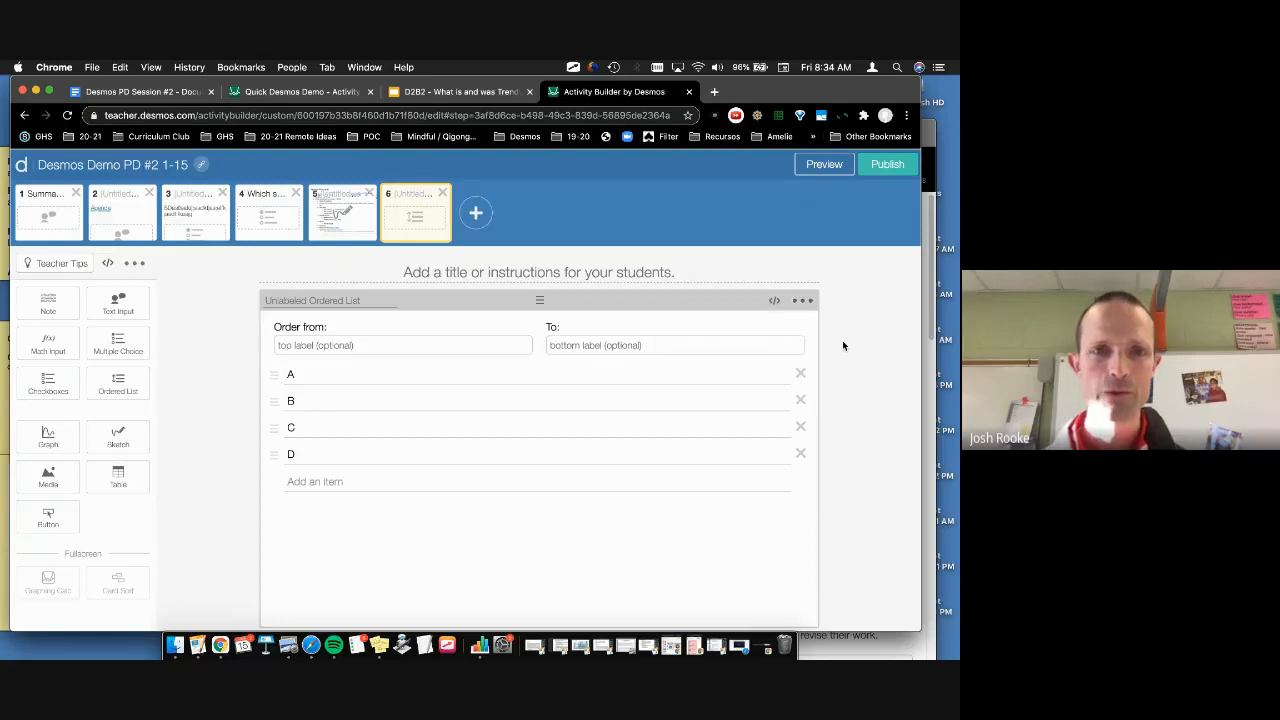
click(825, 165)
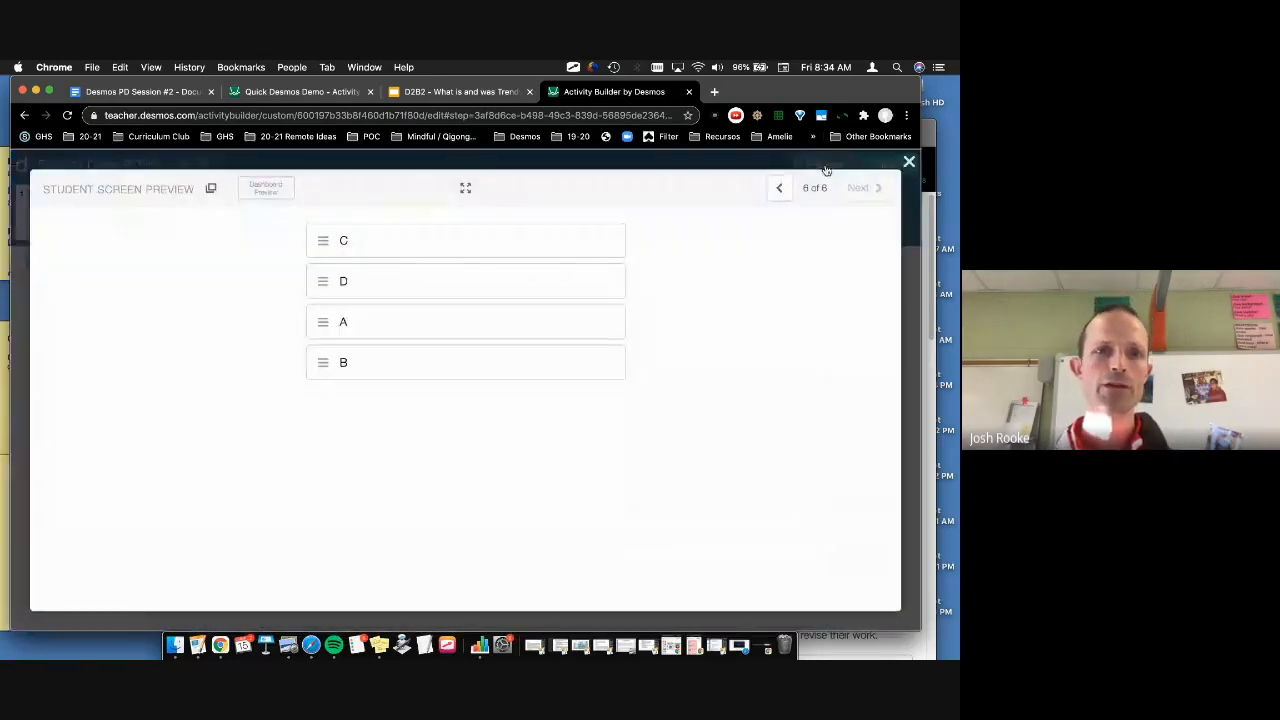
drag(338, 316, 332, 234)
drag(323, 360, 320, 276)
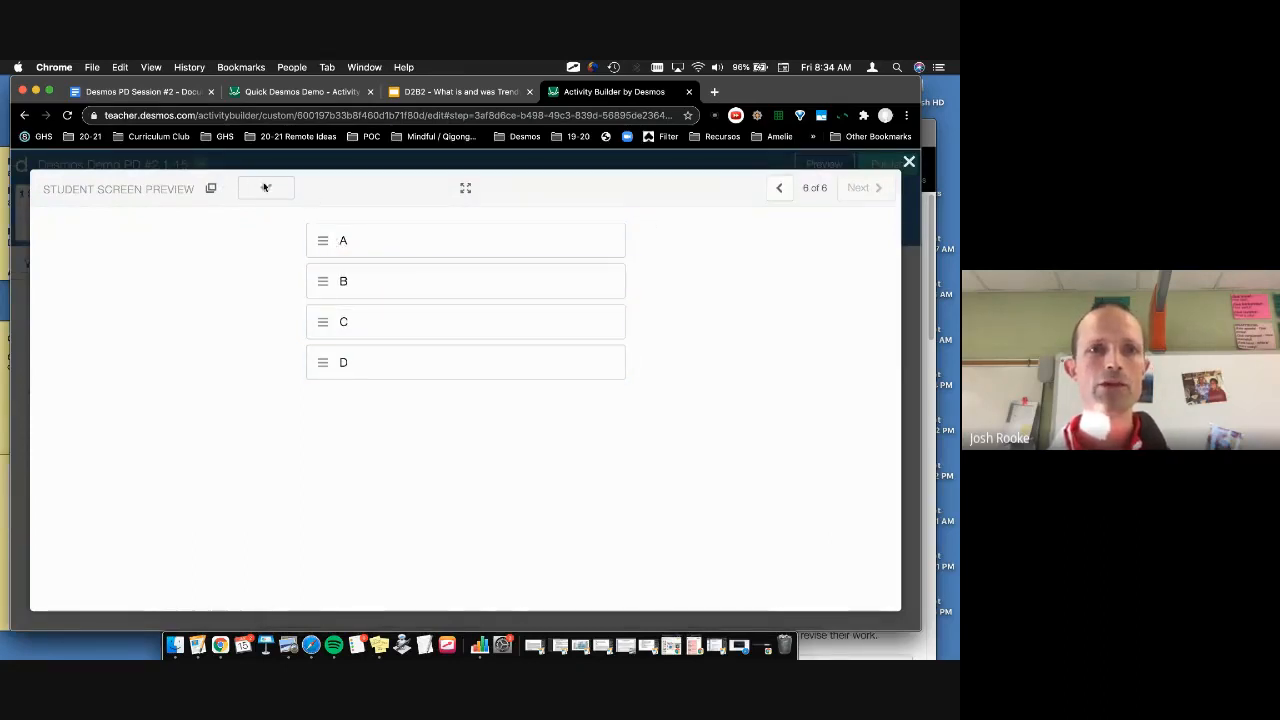
click(908, 163)
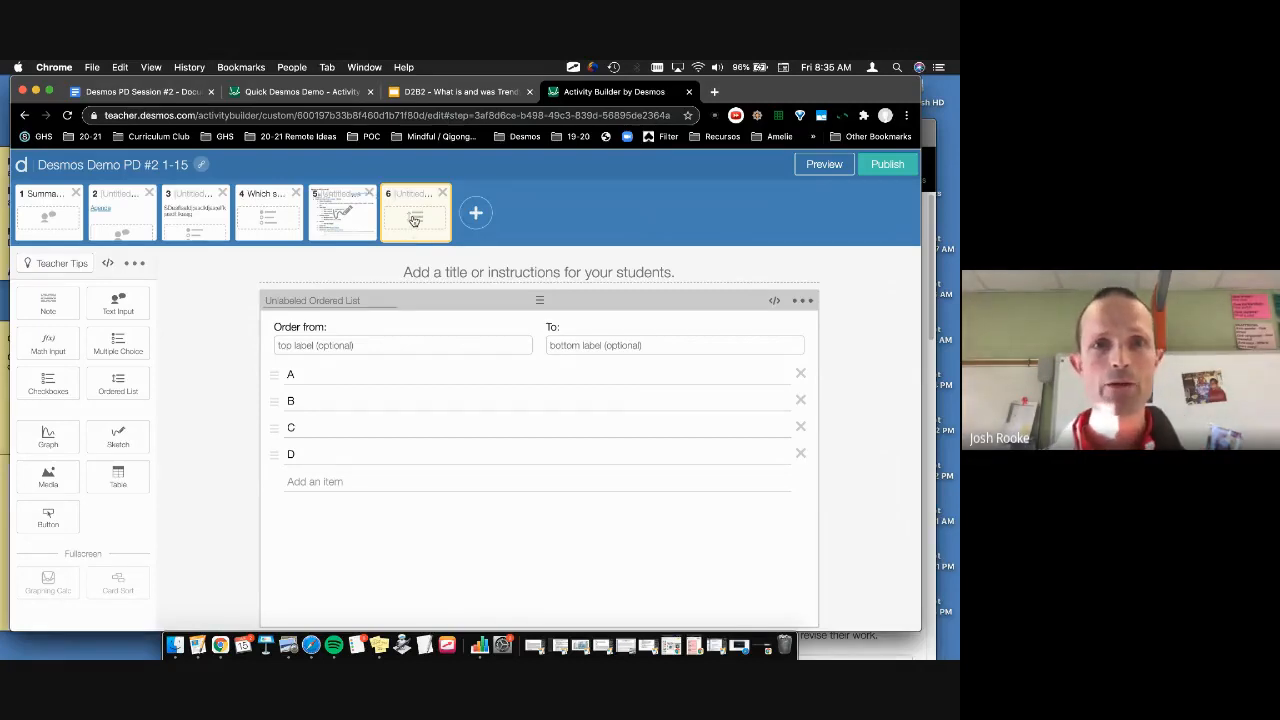
Step: Move the ordered list screen earlier and paste three copies of the pants question screen
drag(414, 221, 55, 212)
right_click(341, 203)
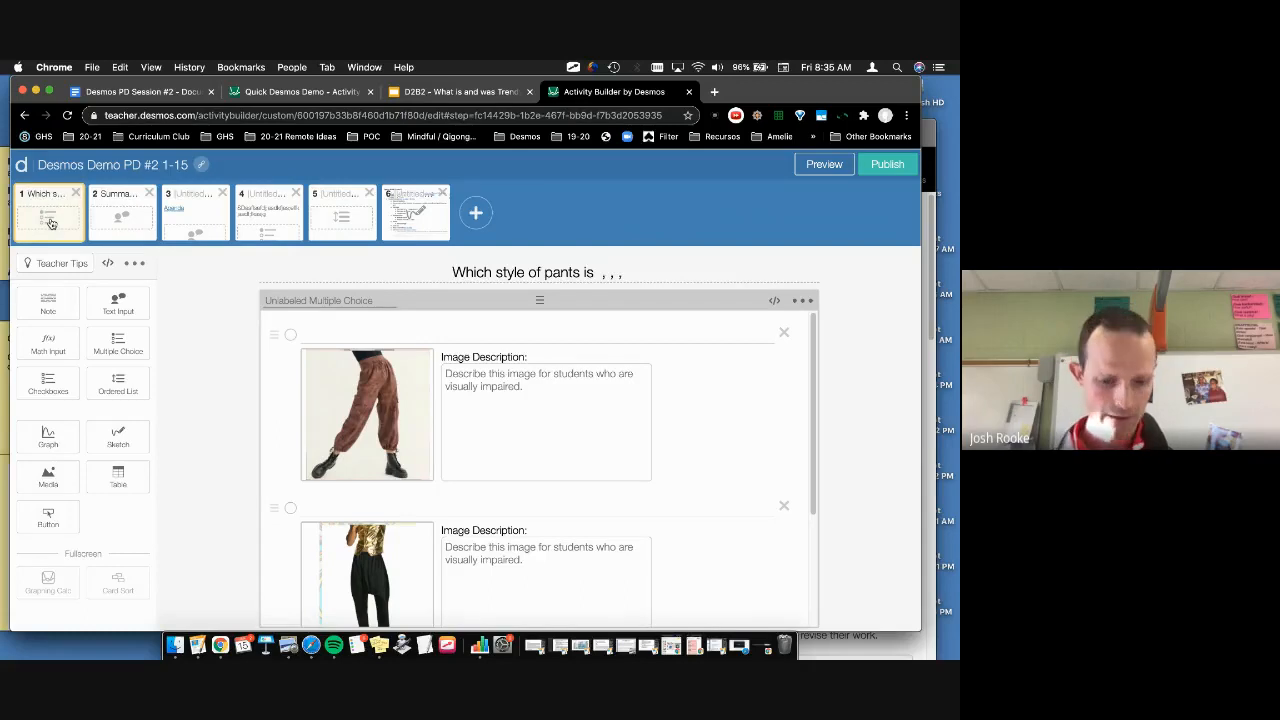
key(super+v)
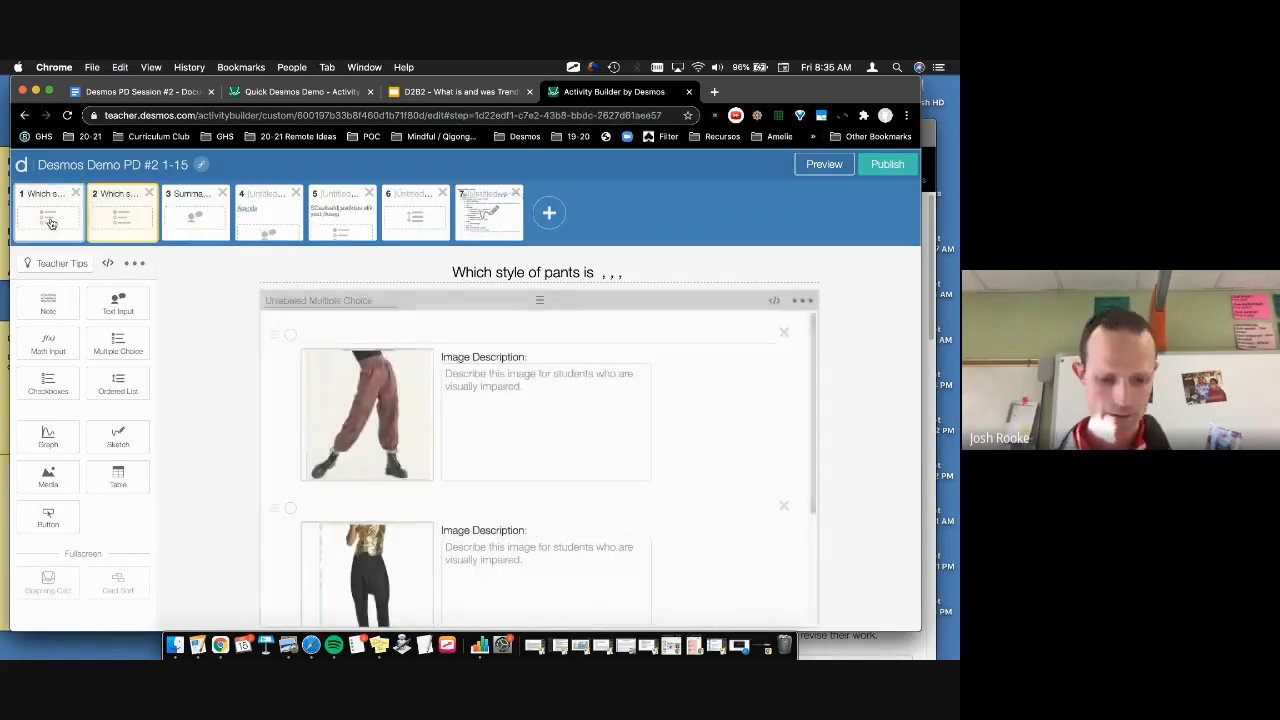
key(super+v)
key(super+v)
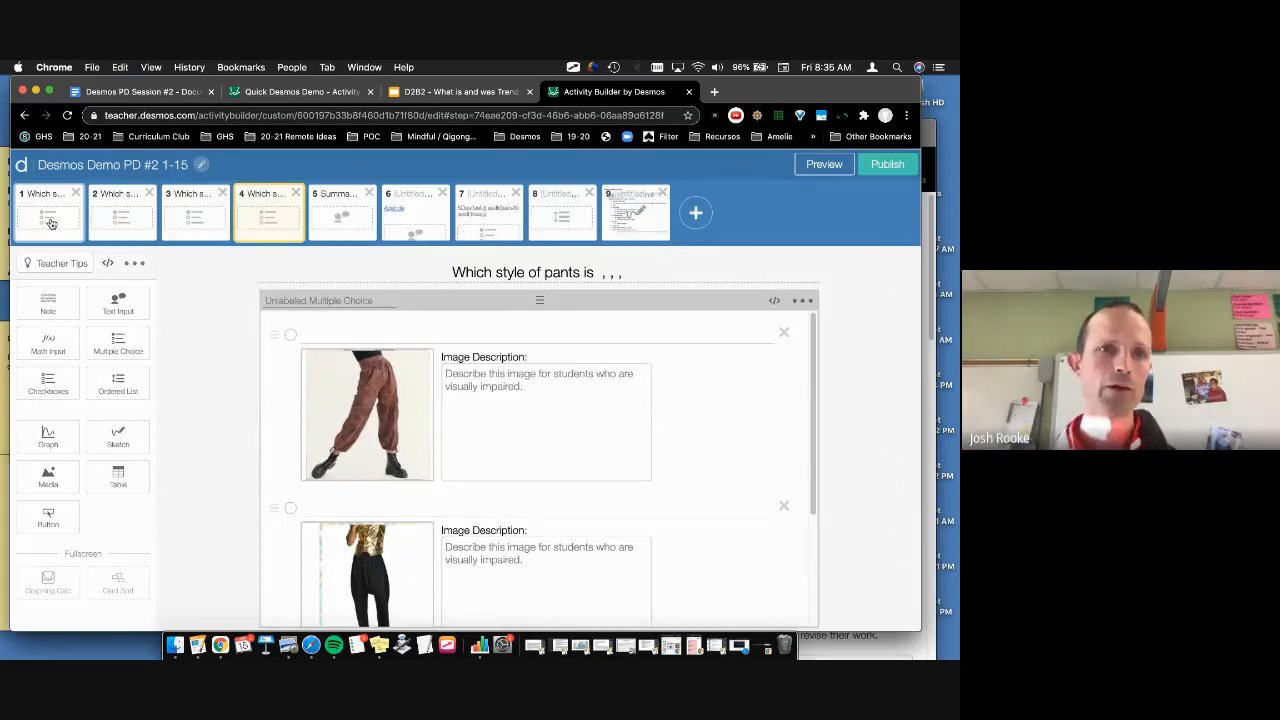
Step: Review screens 1, 2 and 4, then open the agenda sketch on screen 9
click(52, 222)
click(140, 220)
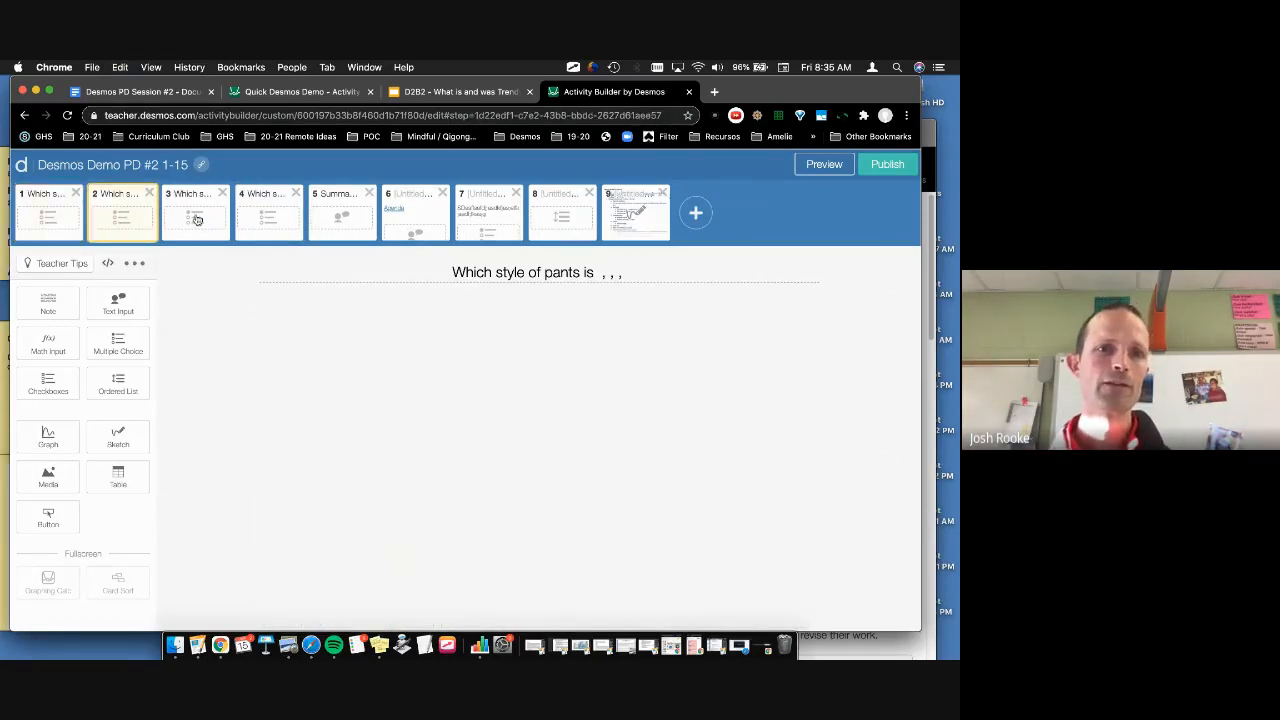
click(266, 216)
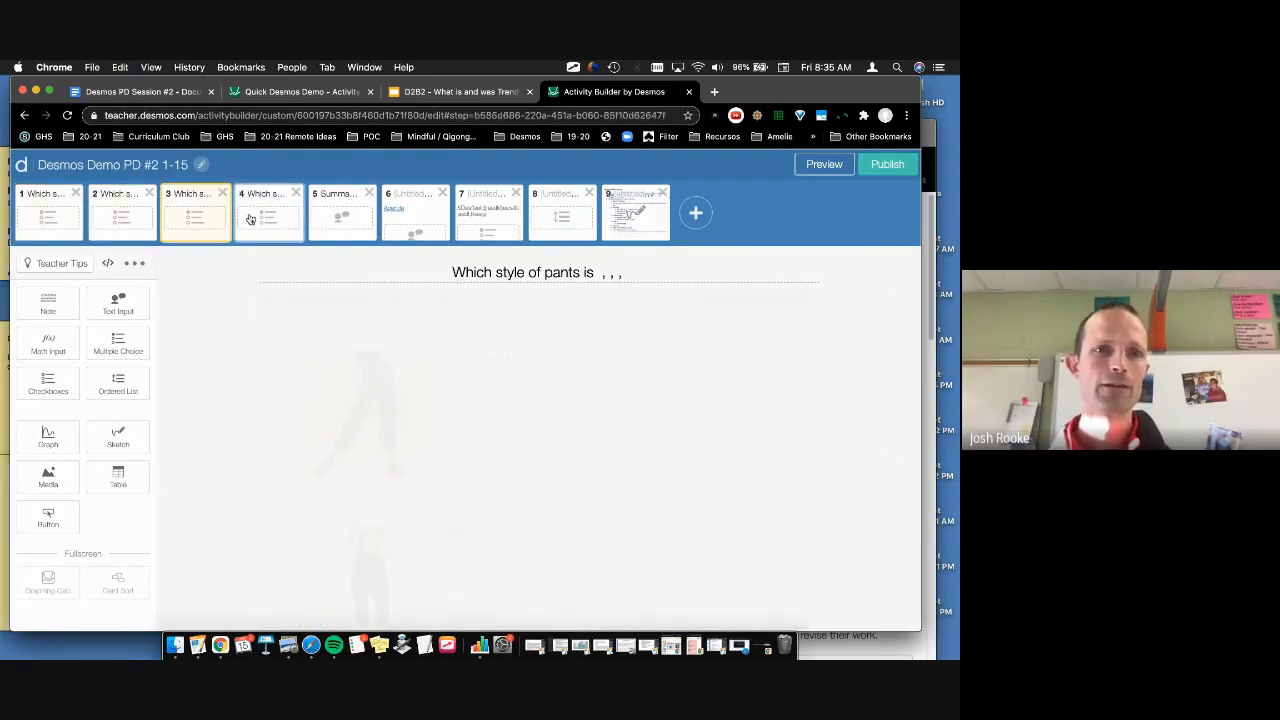
click(638, 208)
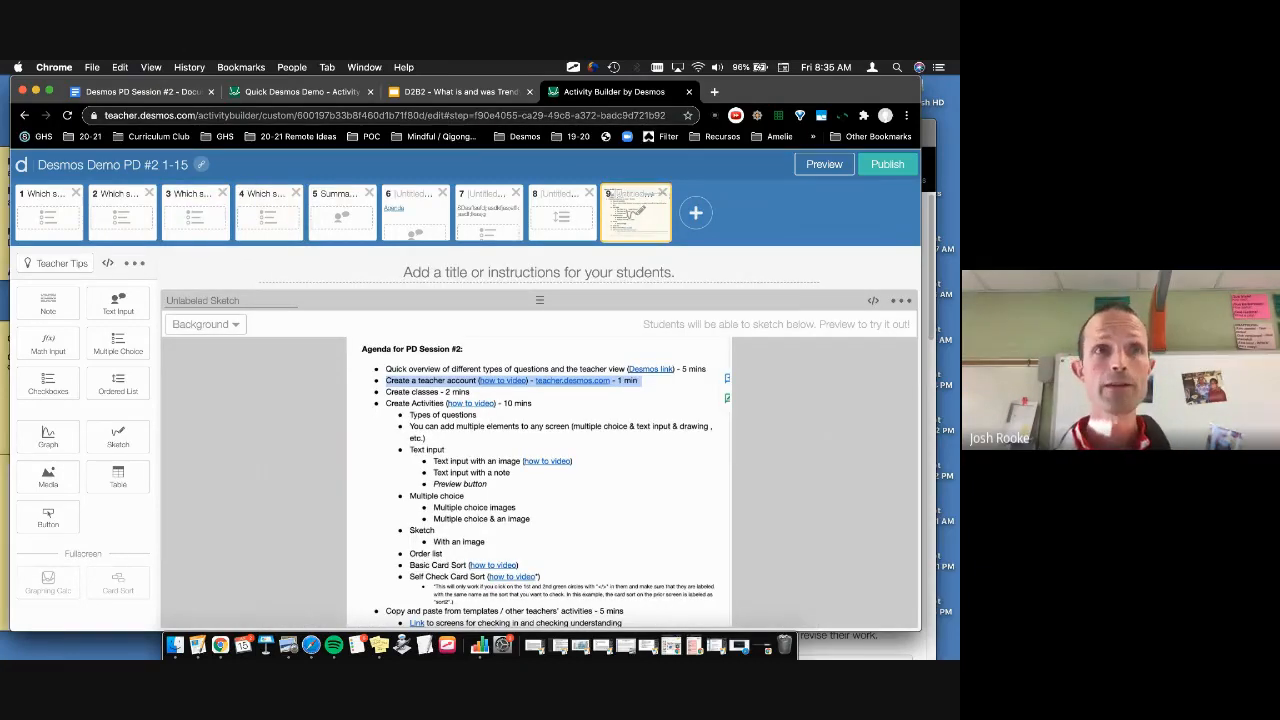
Step: Add screen 10 with a card sort holding text cards 1 and a
click(697, 214)
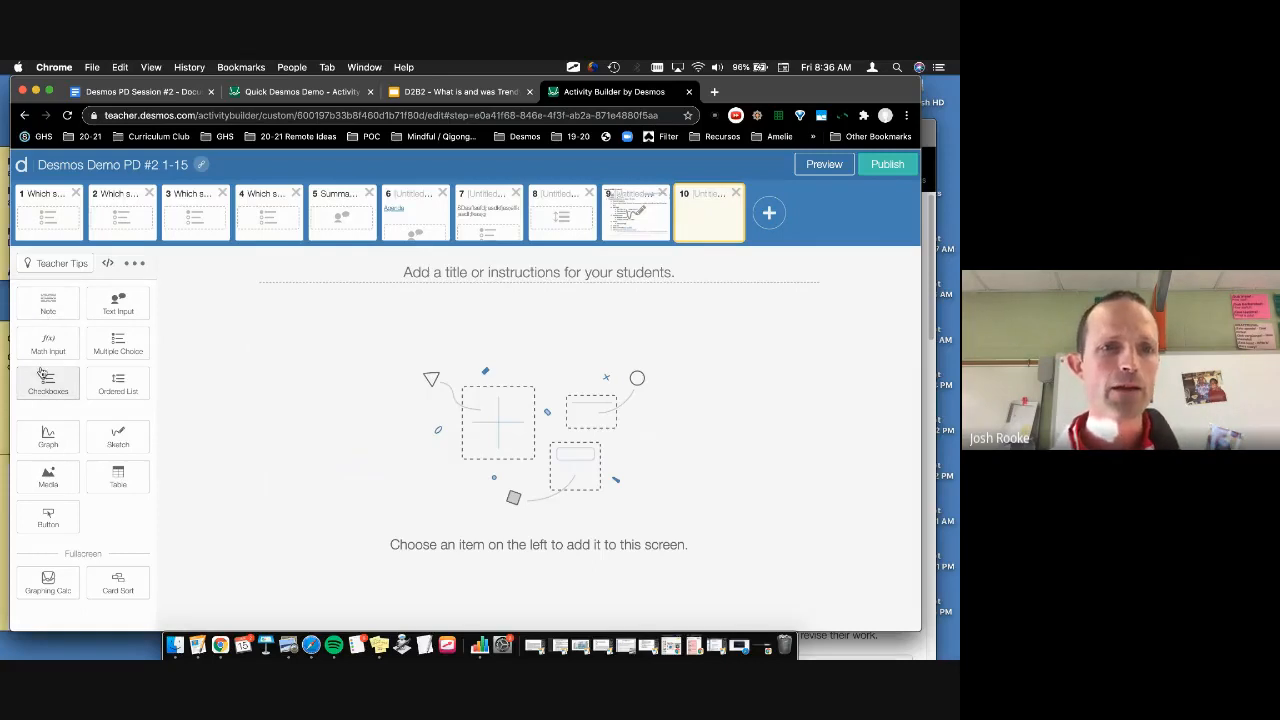
click(118, 583)
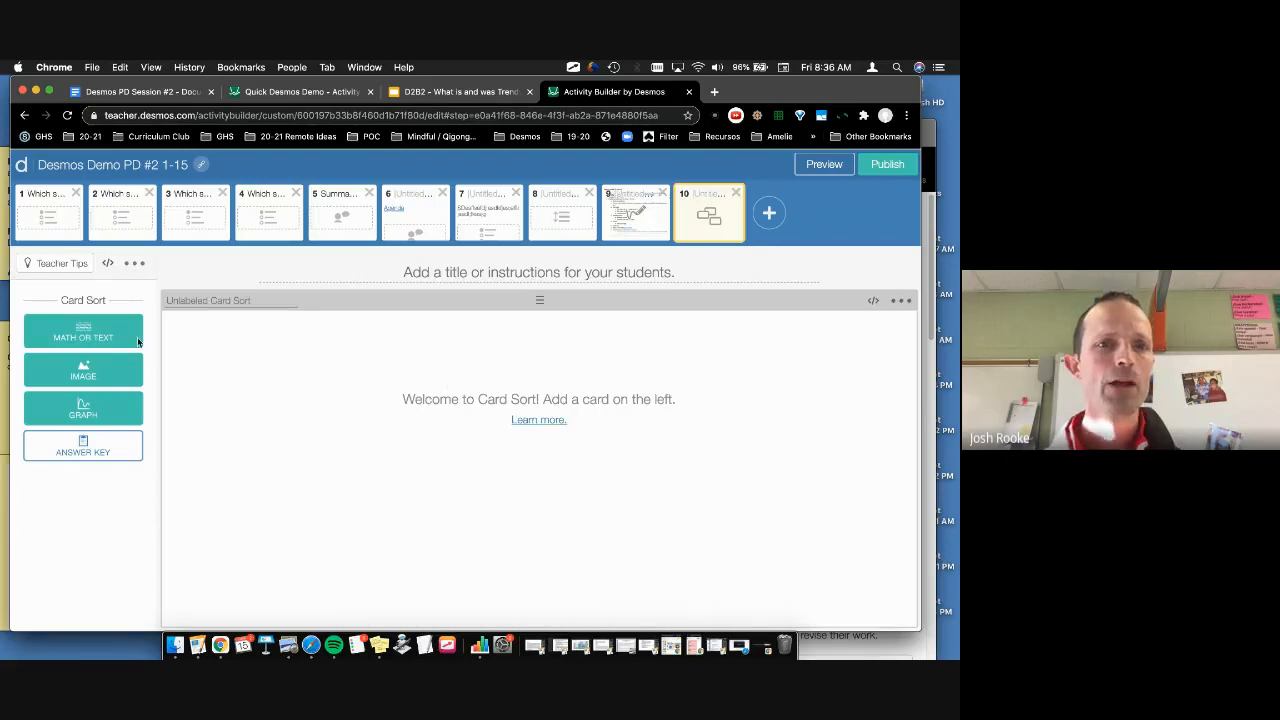
click(60, 338)
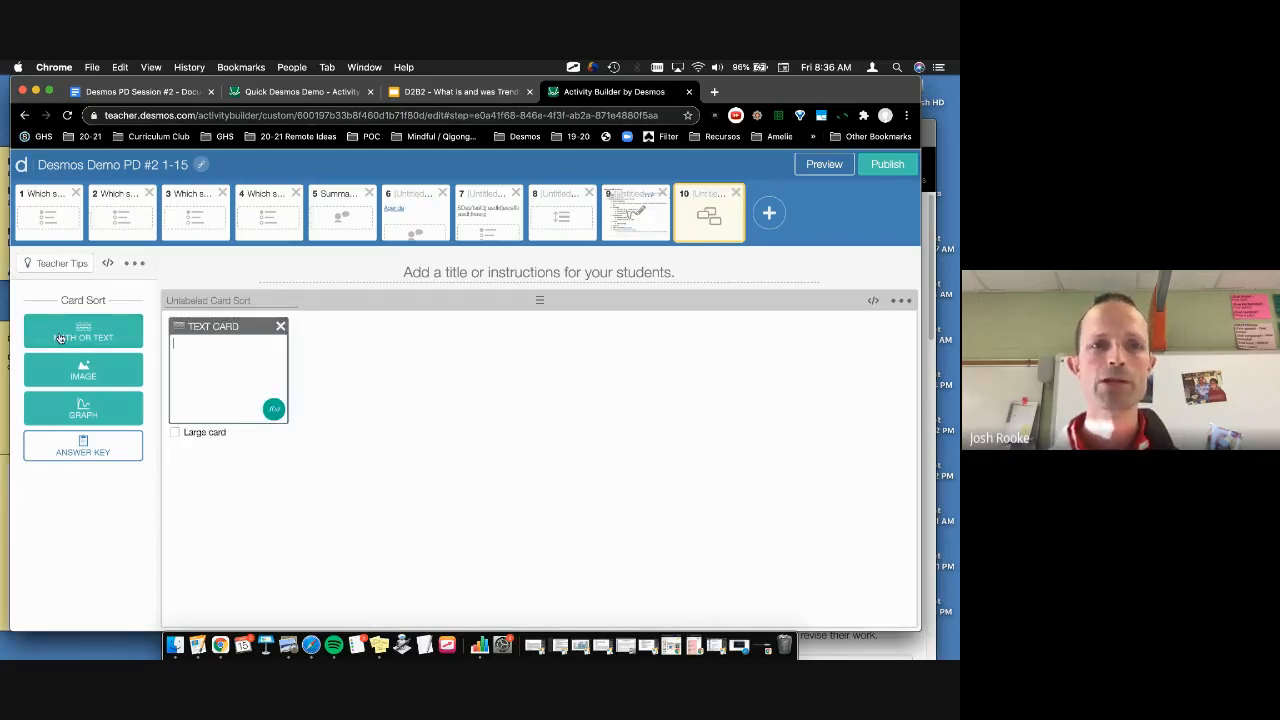
text(1)
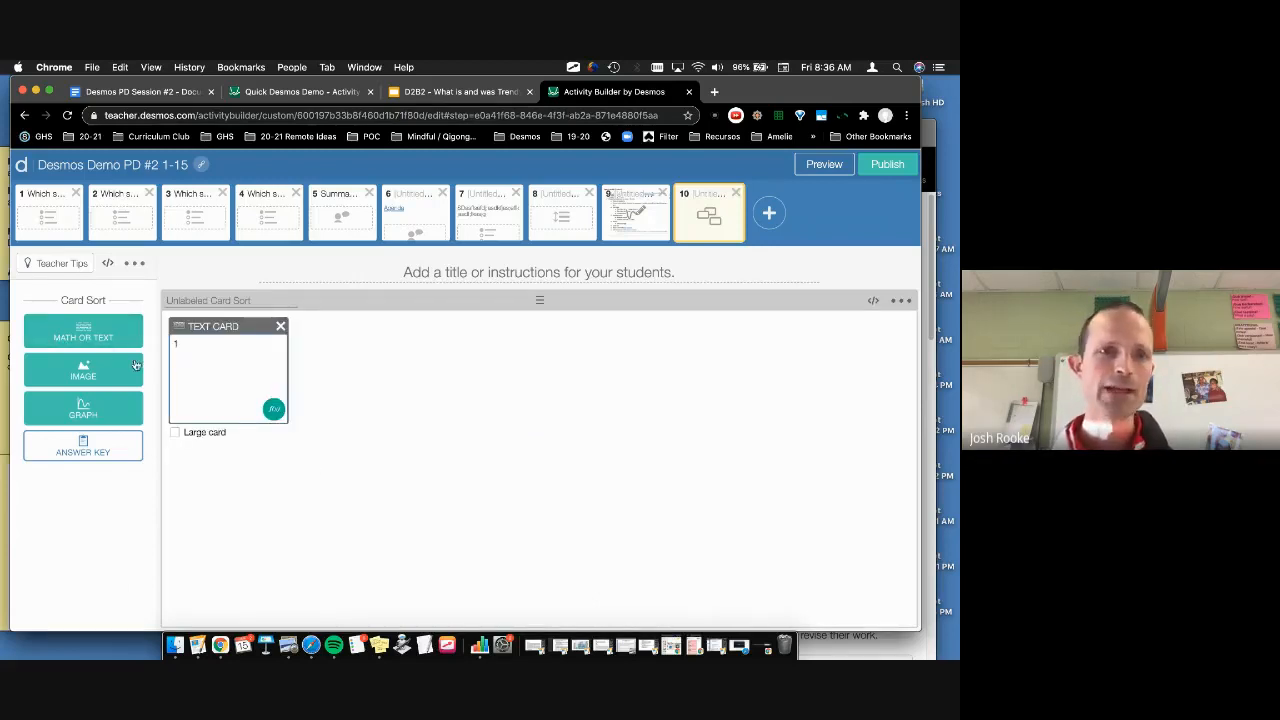
click(100, 338)
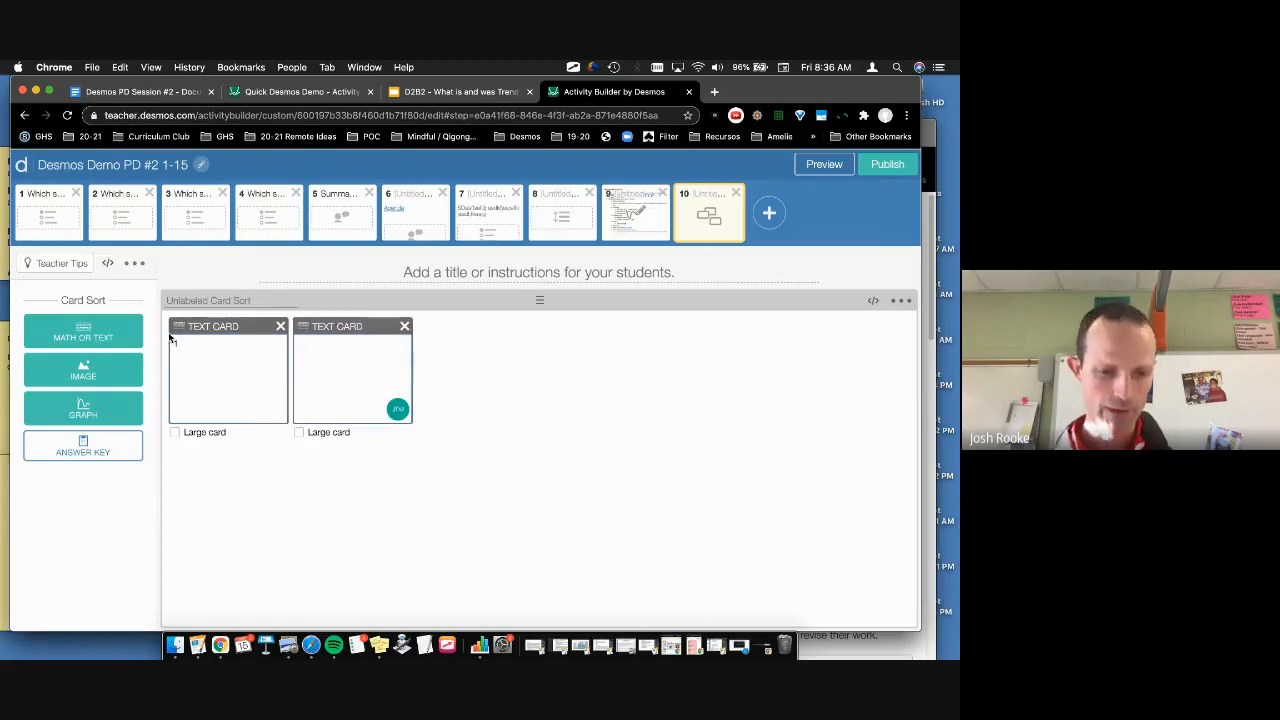
text(a)
Step: Add more text cards to the sort, including cards 3, 3 and 4
click(115, 338)
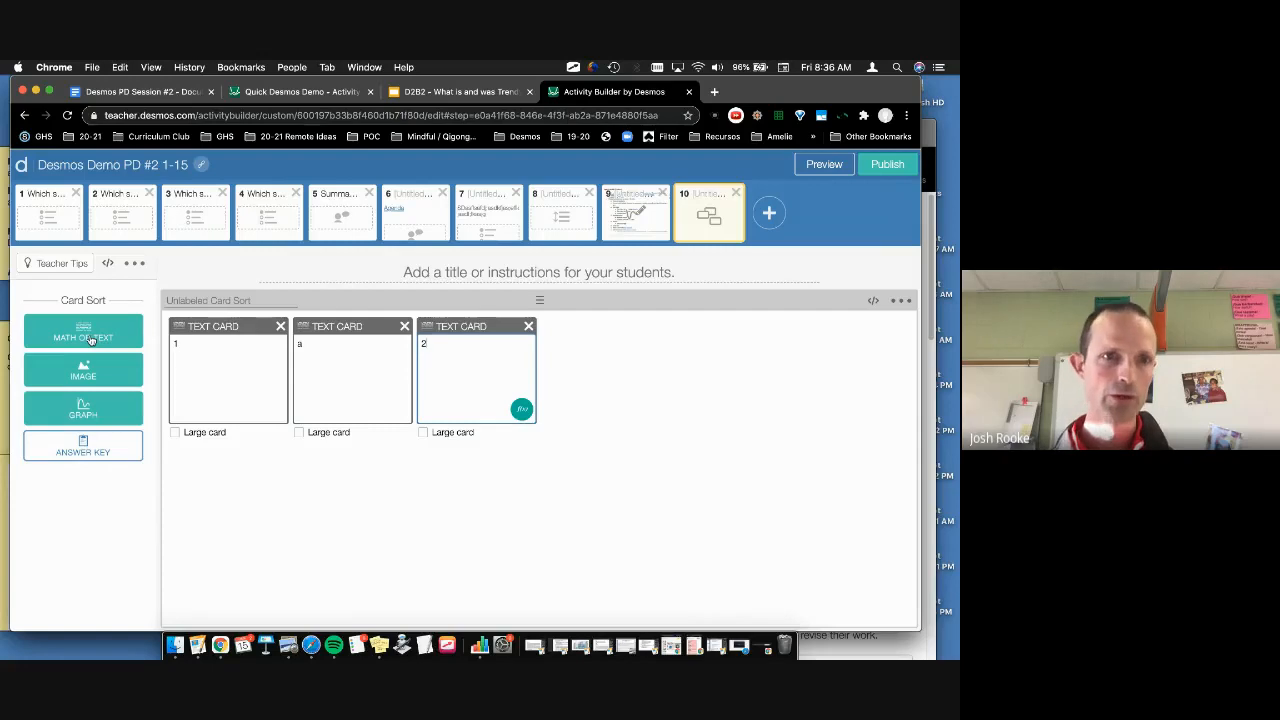
click(90, 340)
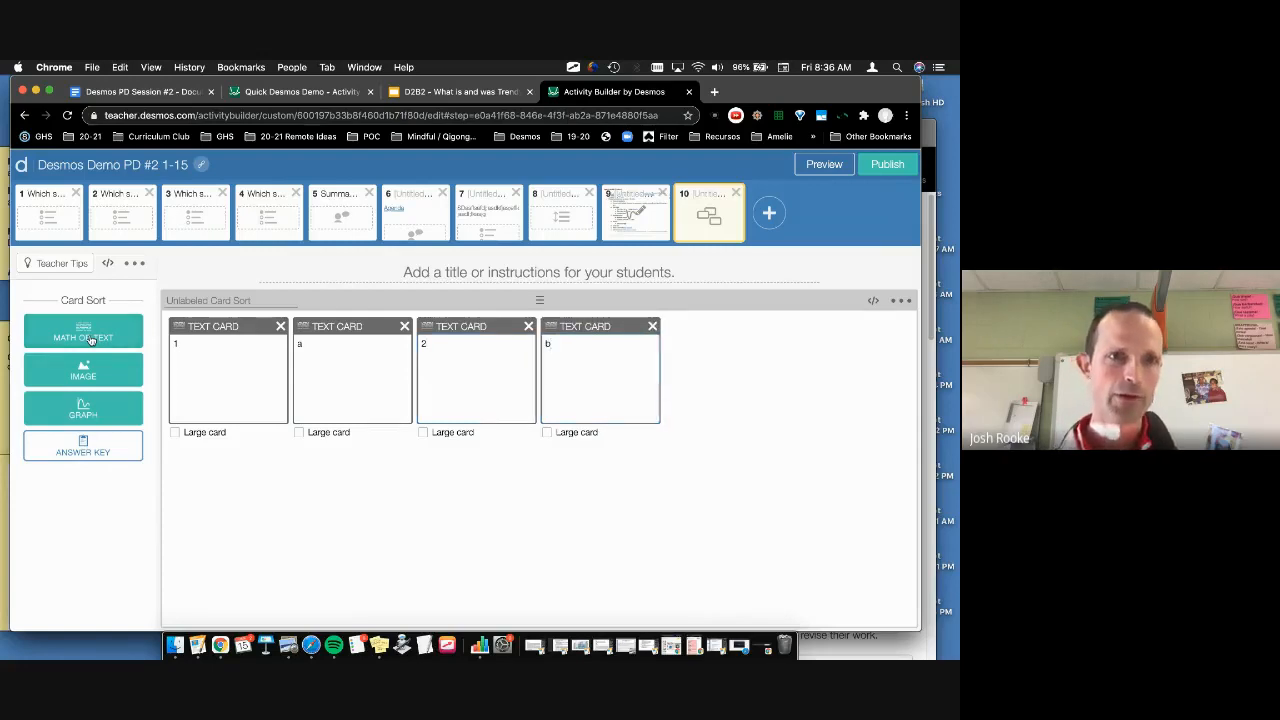
click(90, 340)
text(3)
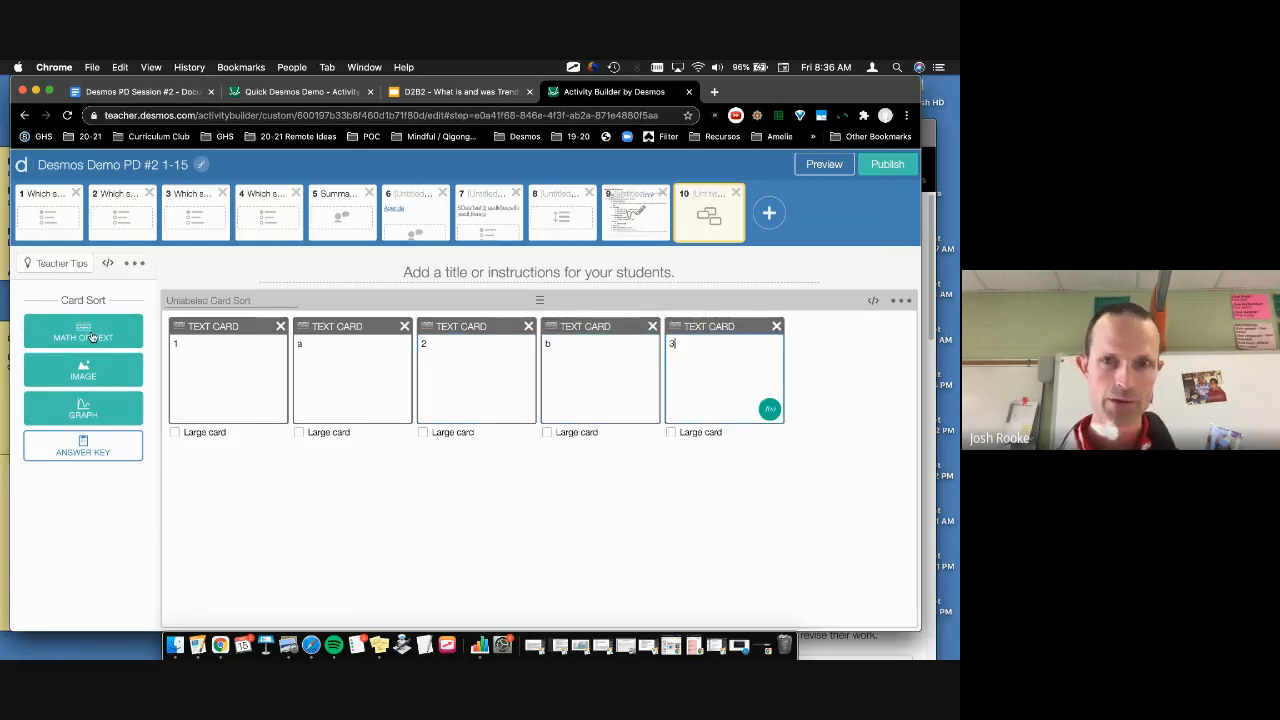
click(90, 338)
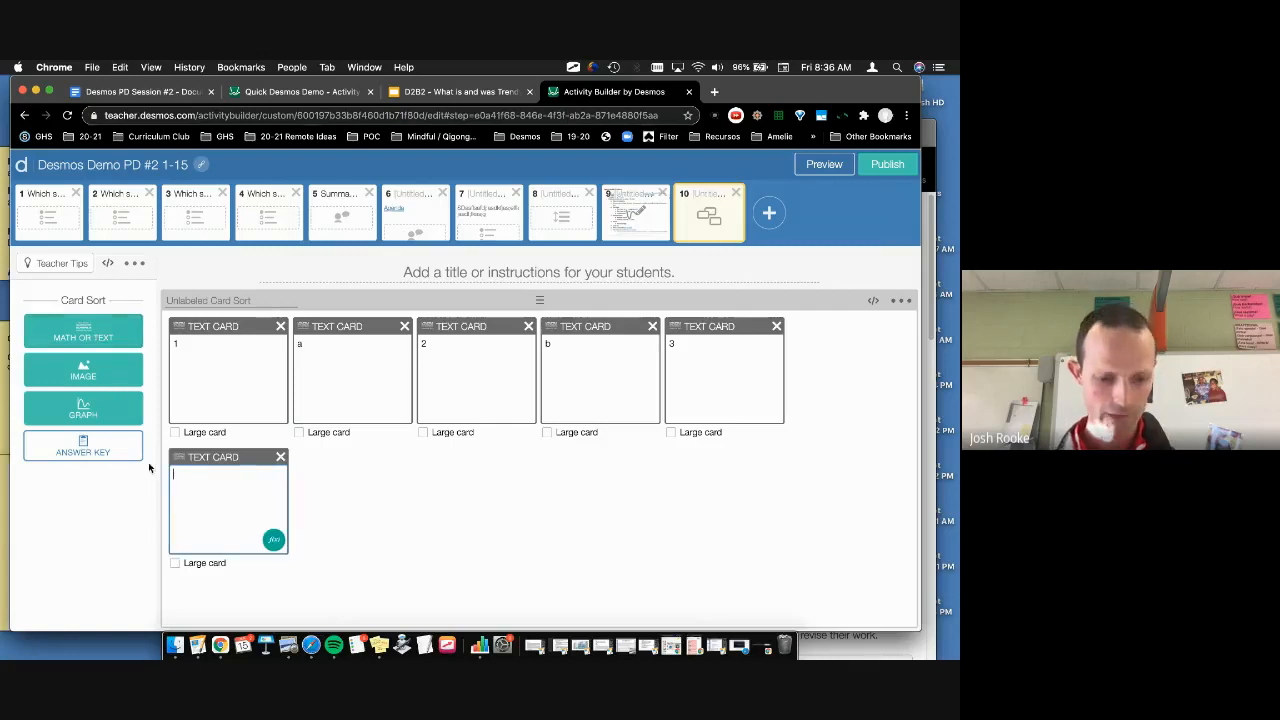
text(3)
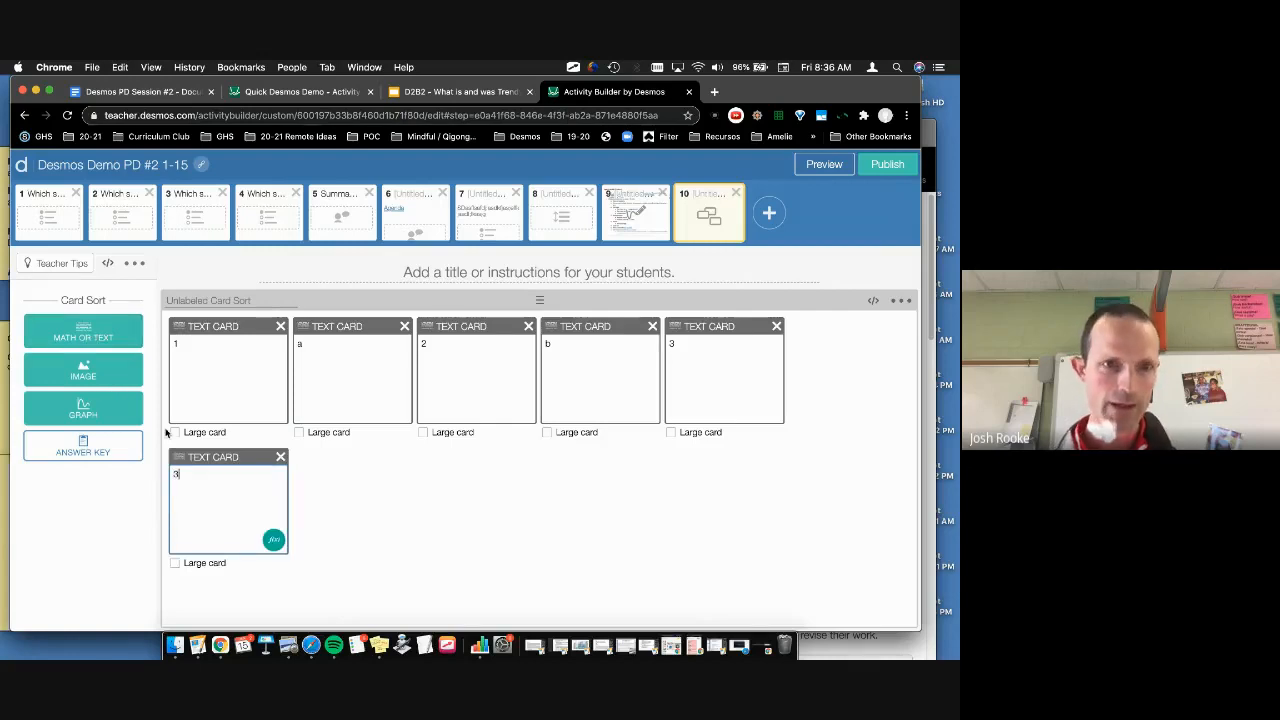
click(111, 331)
text(4)
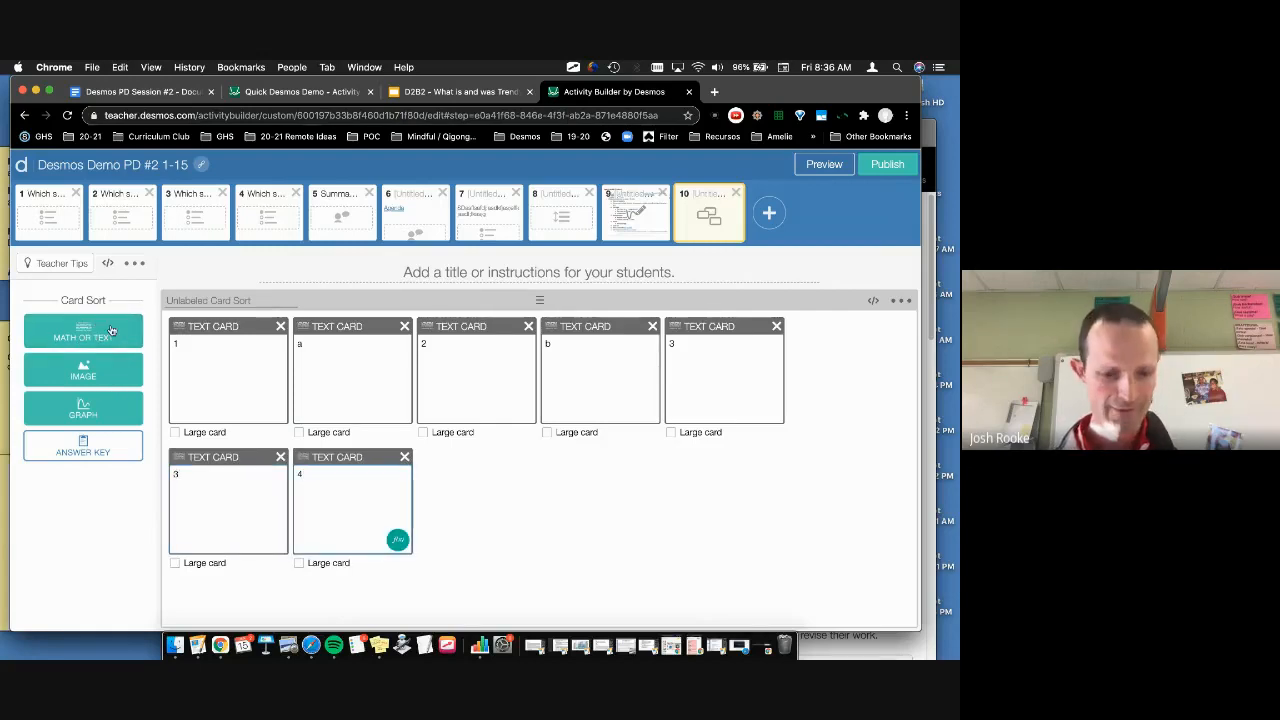
click(109, 329)
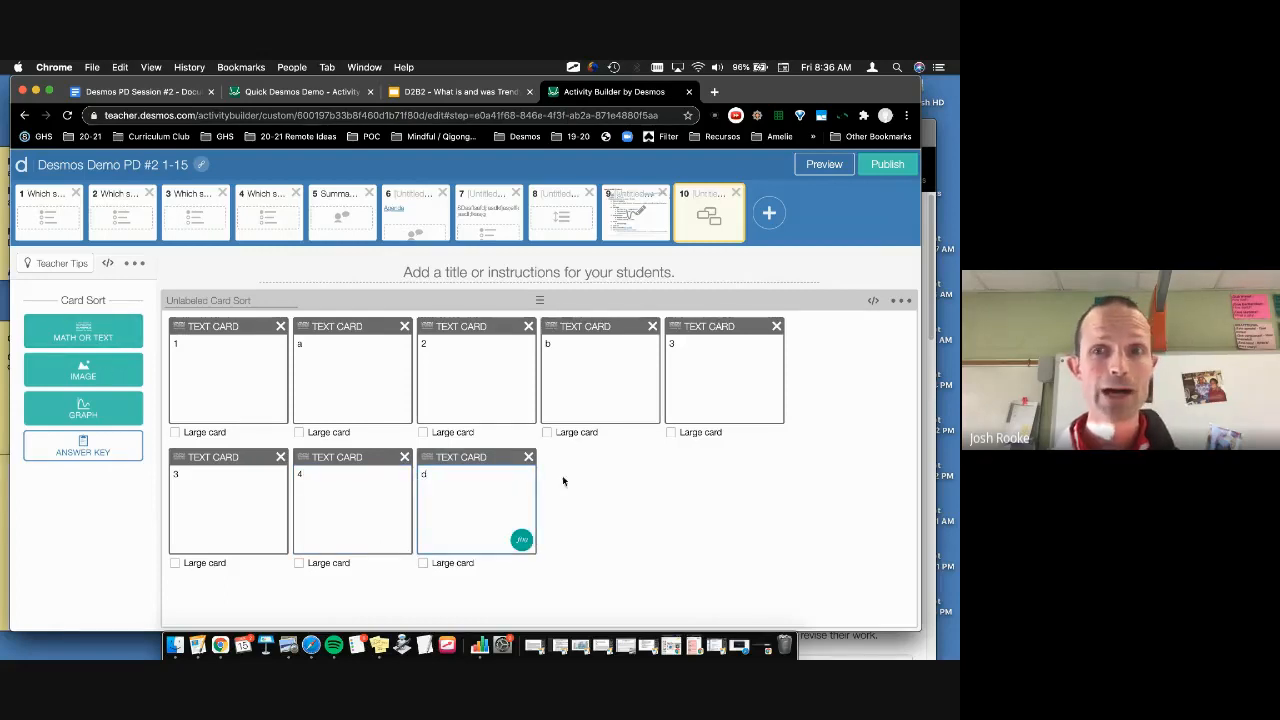
click(53, 449)
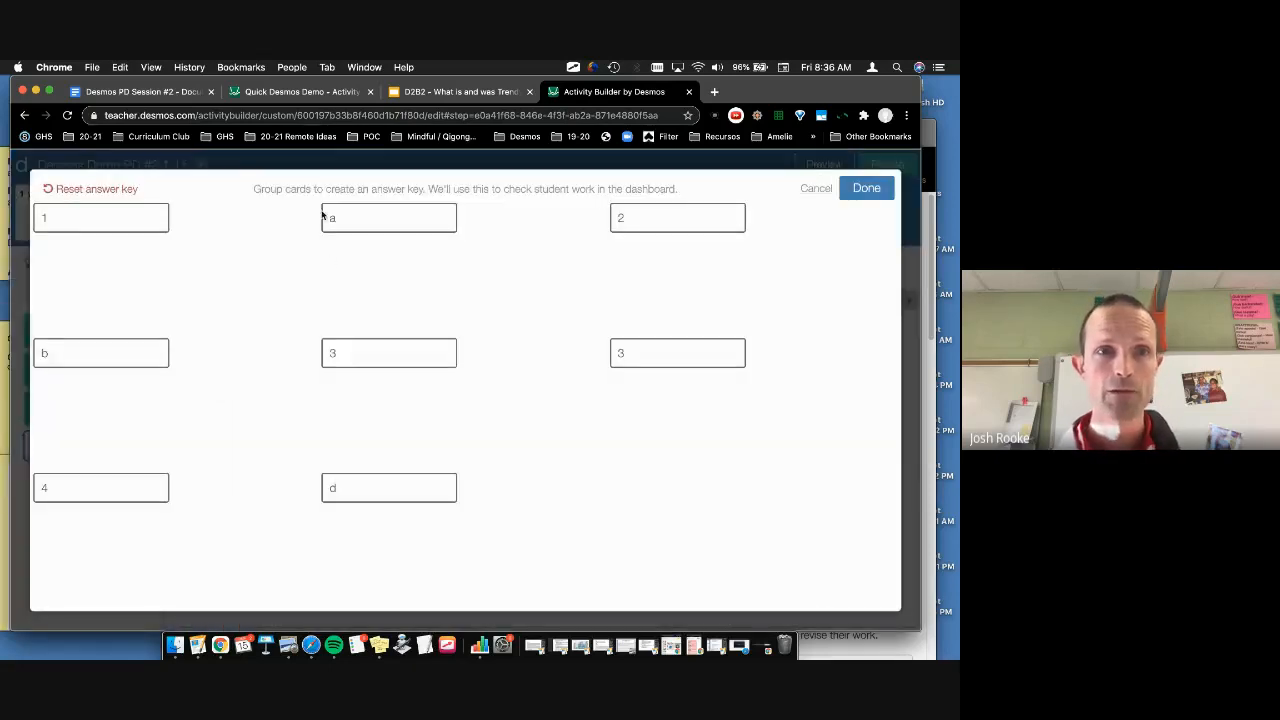
drag(326, 214, 71, 217)
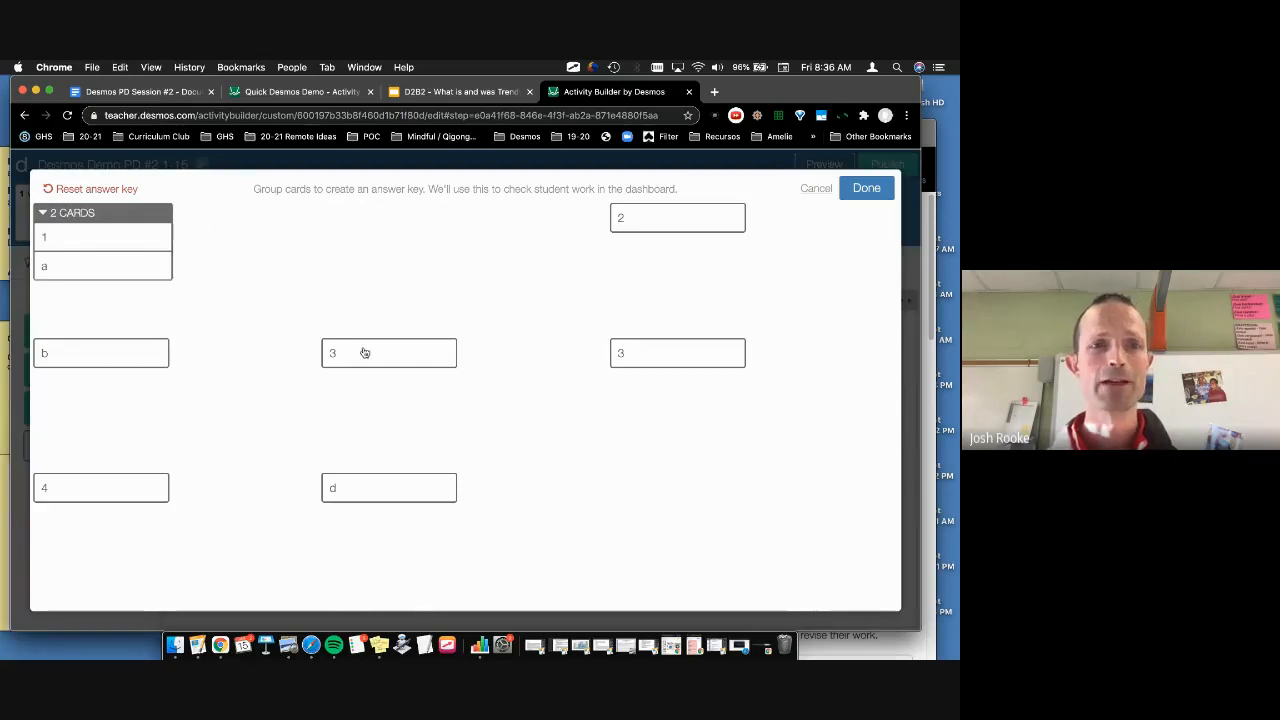
drag(362, 354, 427, 376)
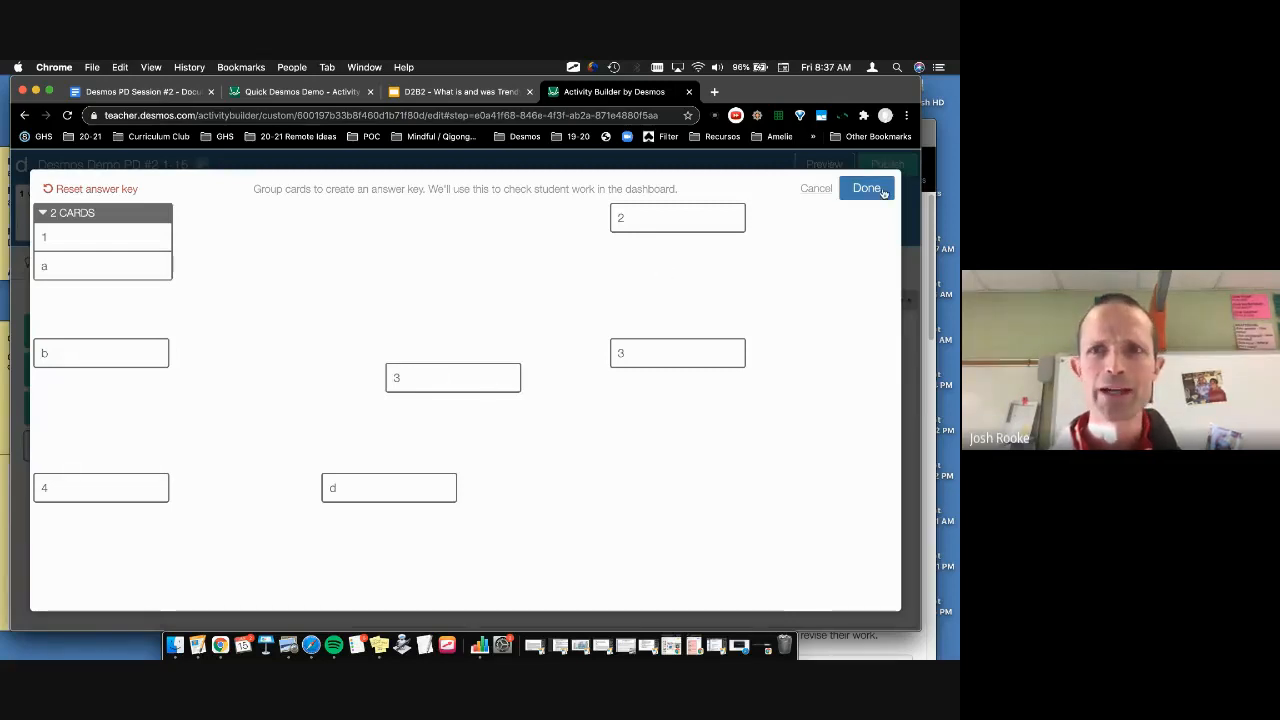
click(816, 189)
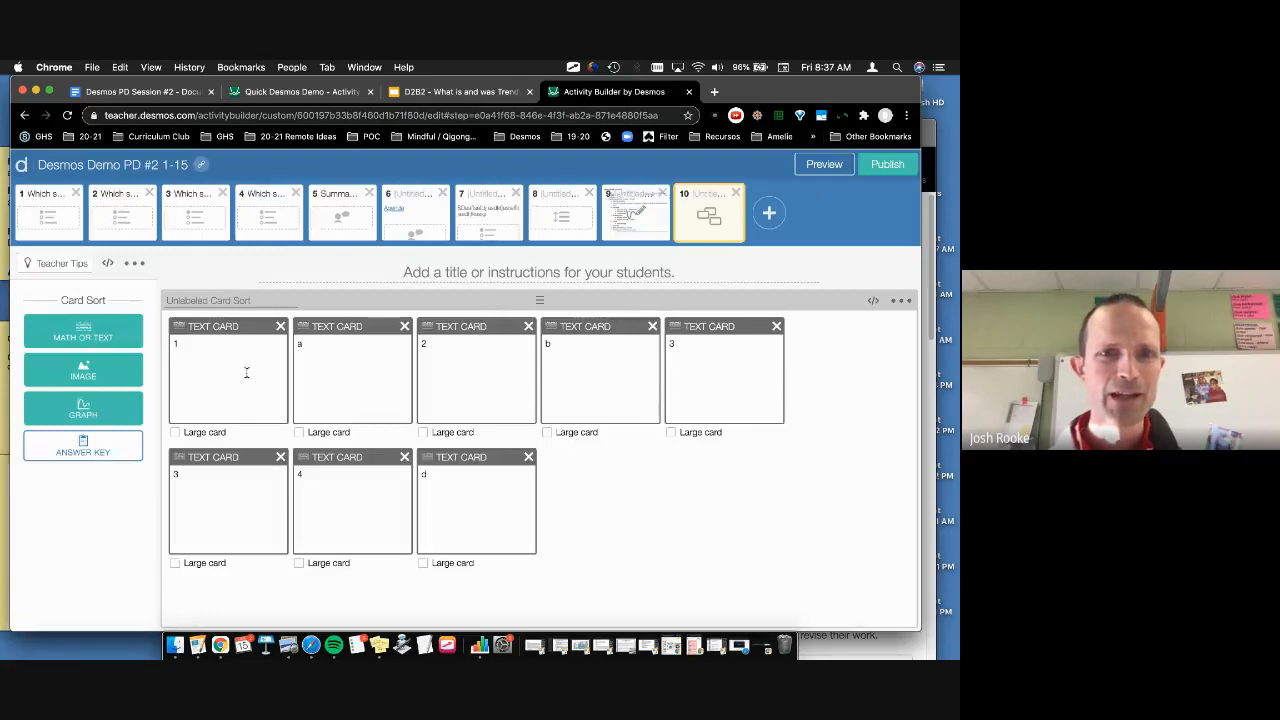
Step: Change the second 3 card to C, then pair 1–a, 2–b, 3–C and 4–d as the answer key
click(256, 486)
key(BackSpace)
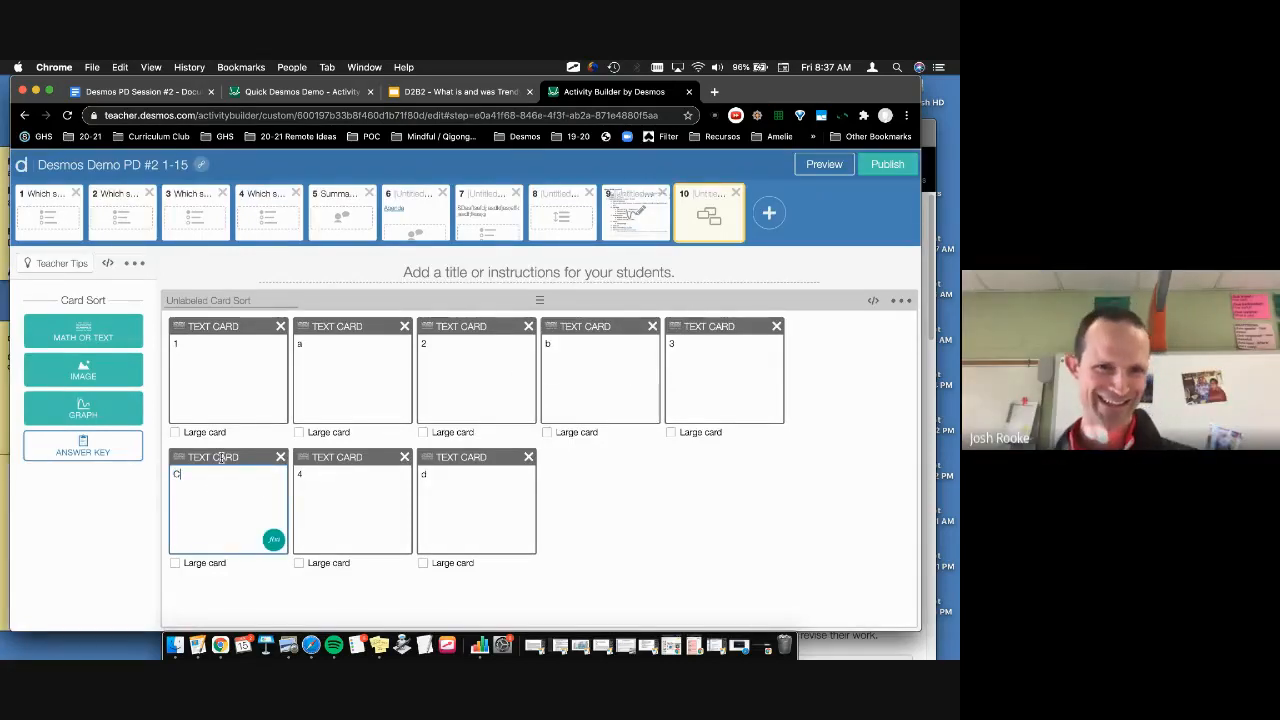
click(110, 453)
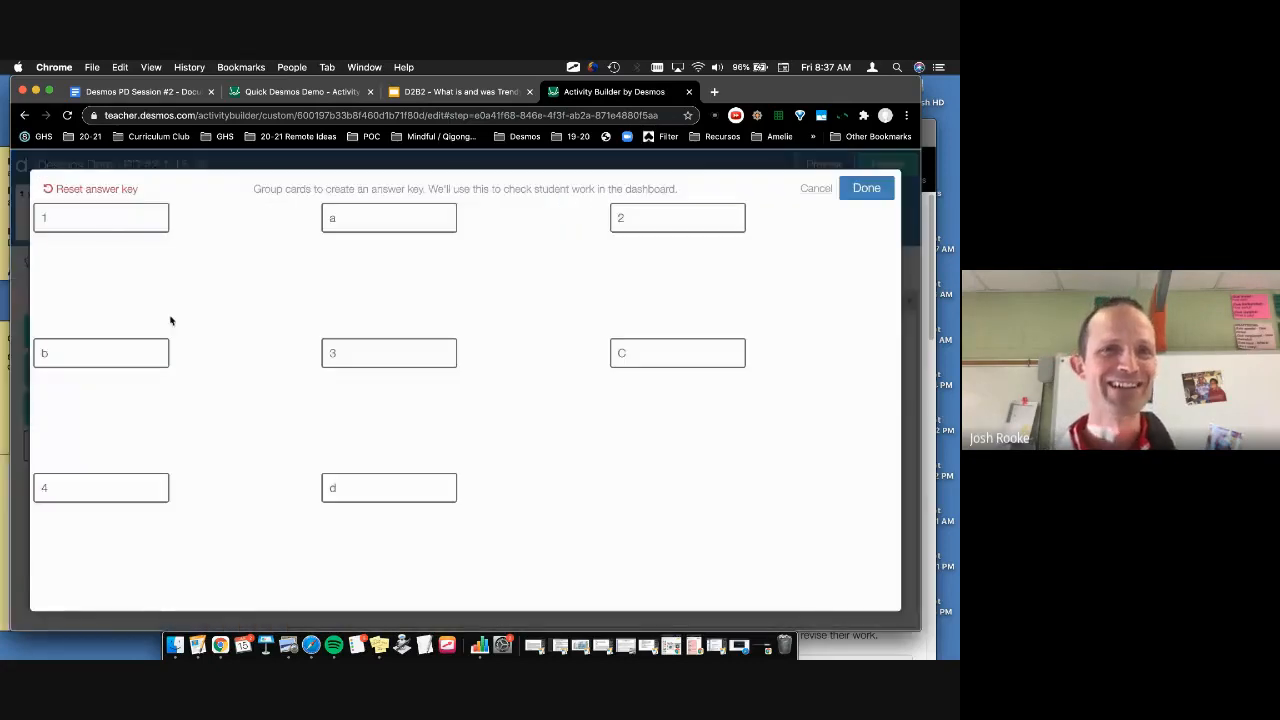
drag(136, 224, 340, 226)
drag(651, 220, 88, 362)
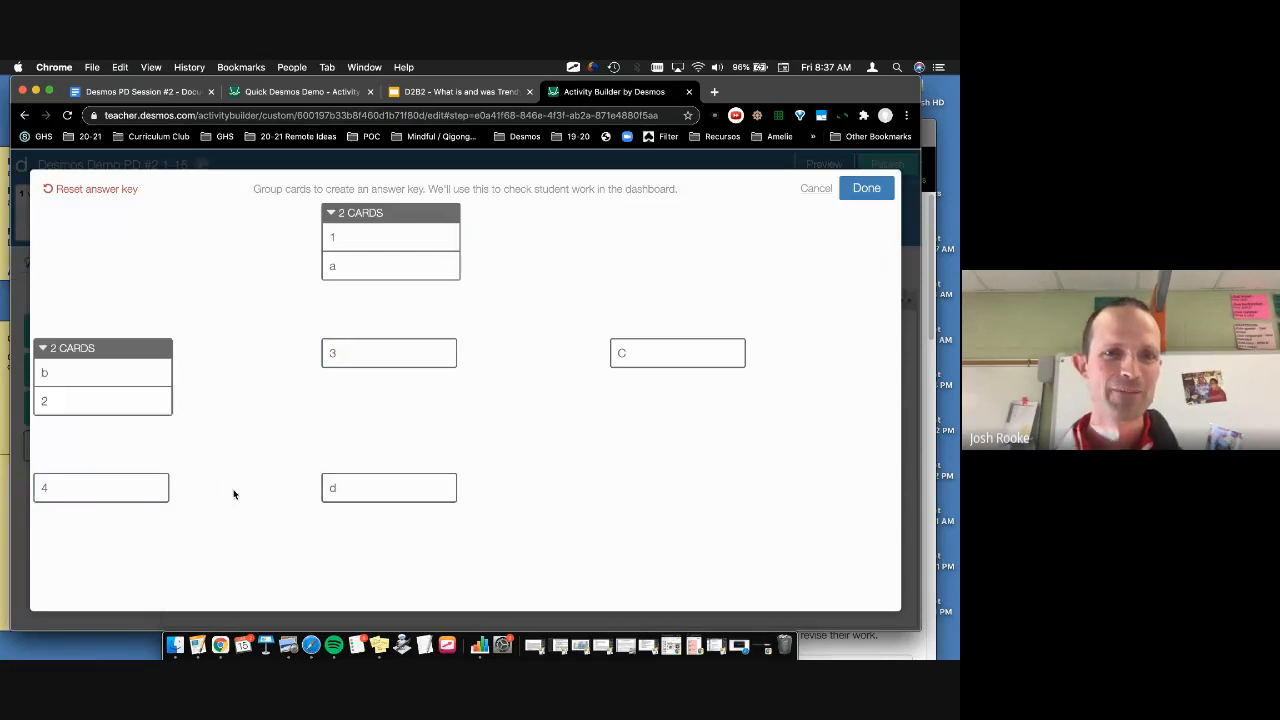
drag(371, 353, 668, 355)
drag(382, 501, 120, 505)
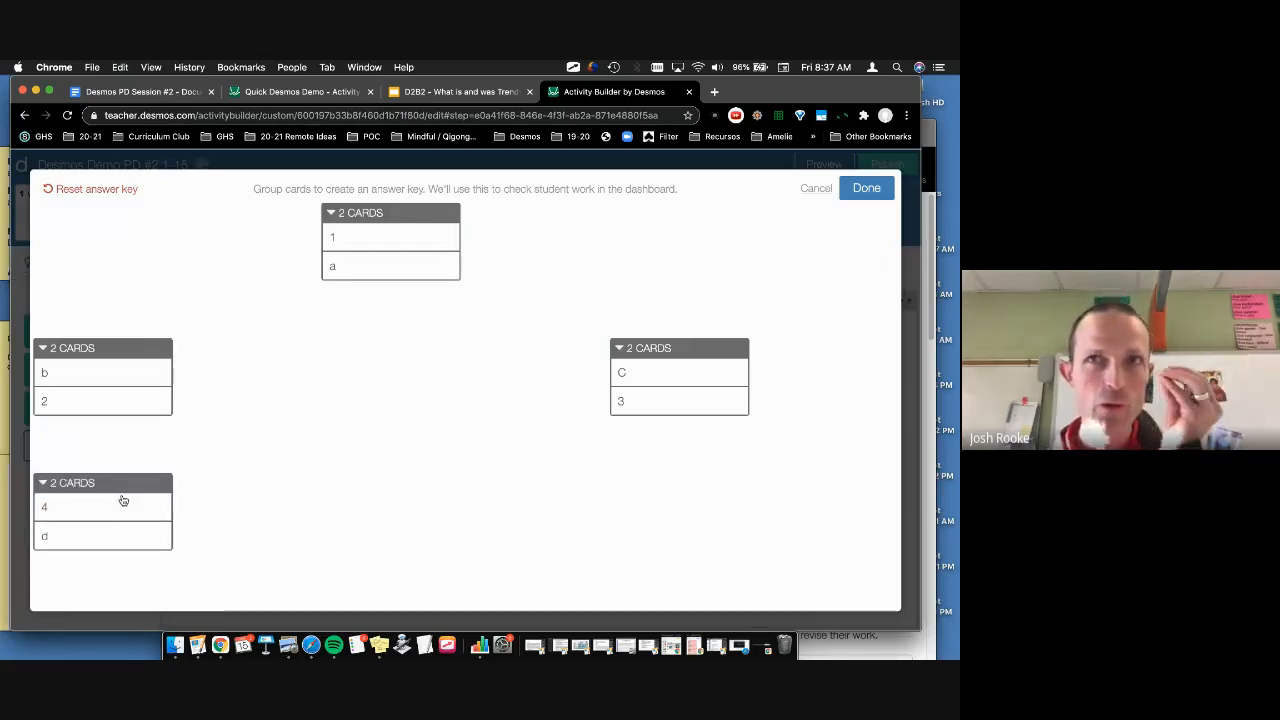
click(864, 189)
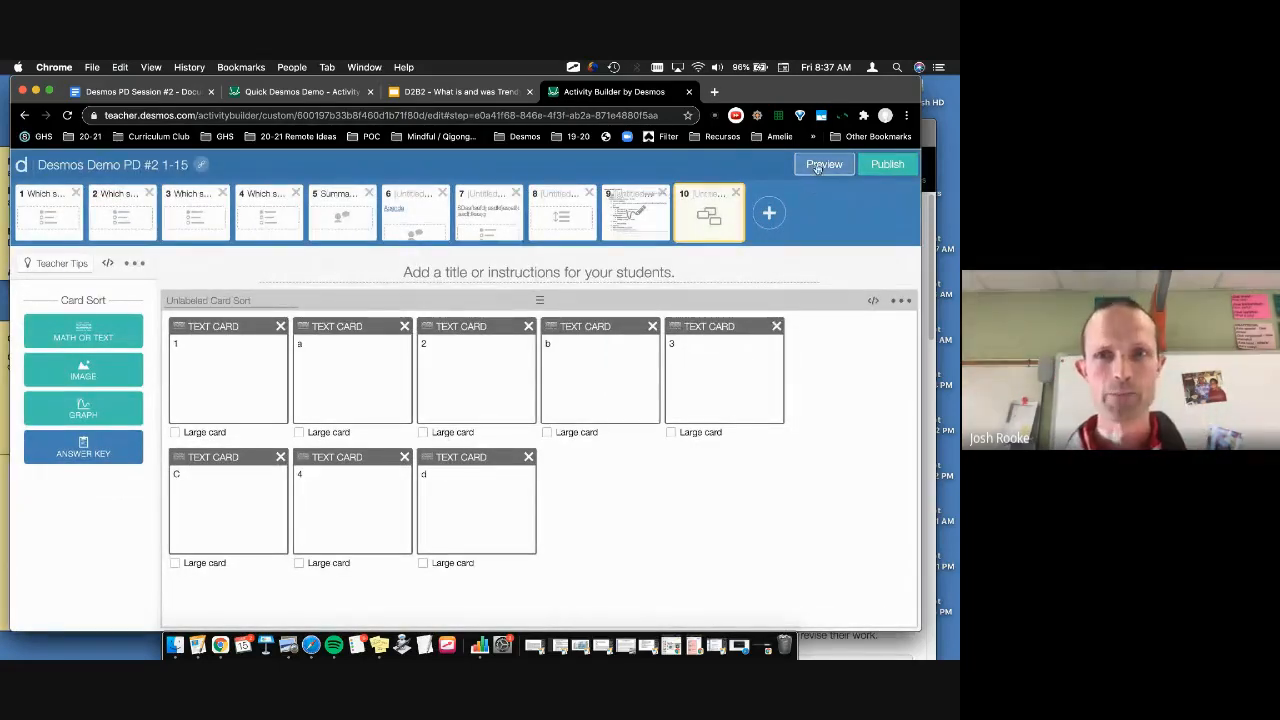
click(817, 167)
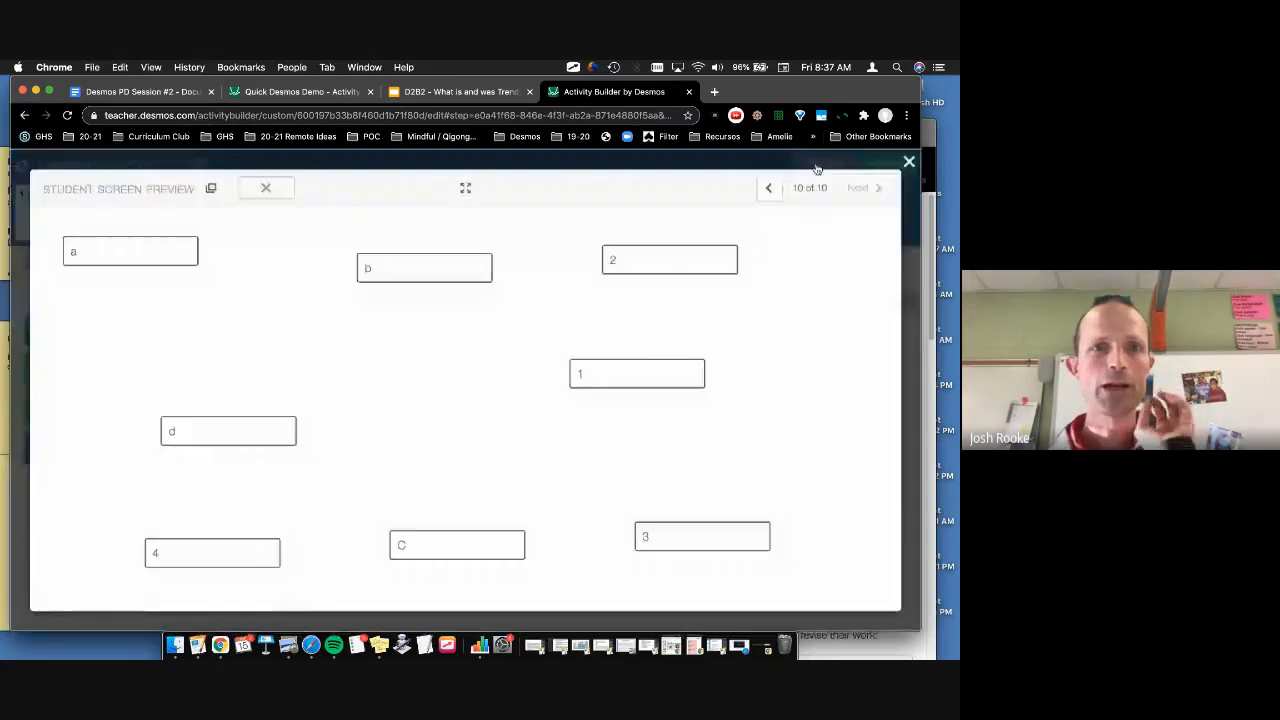
click(908, 161)
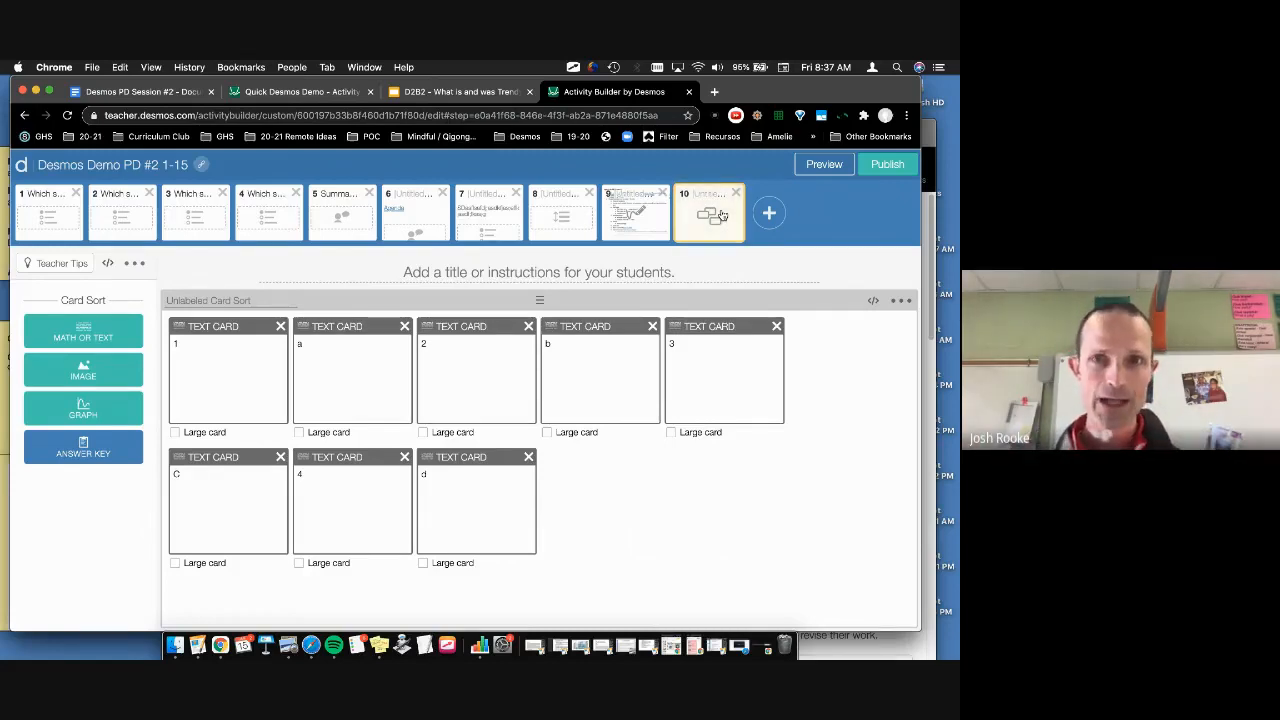
Step: Duplicate the card sort screen and give the copy the title 'Main'
key(super+c)
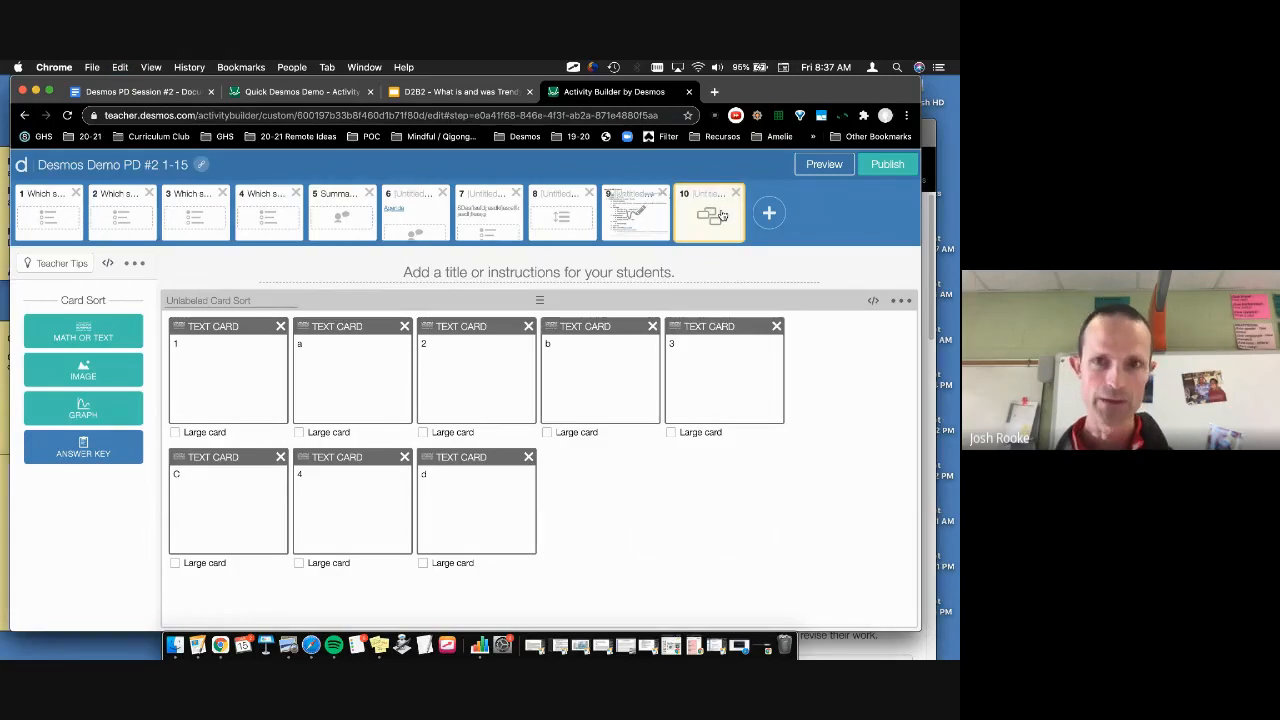
key(super+v)
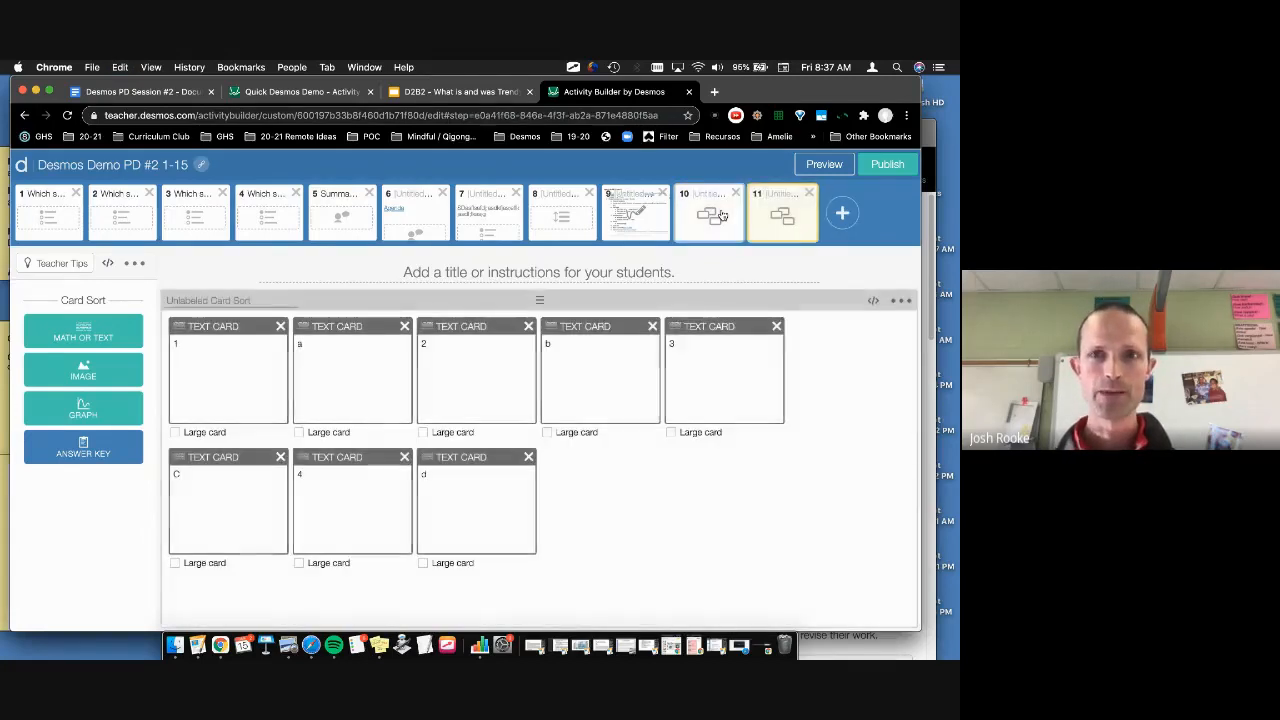
click(495, 273)
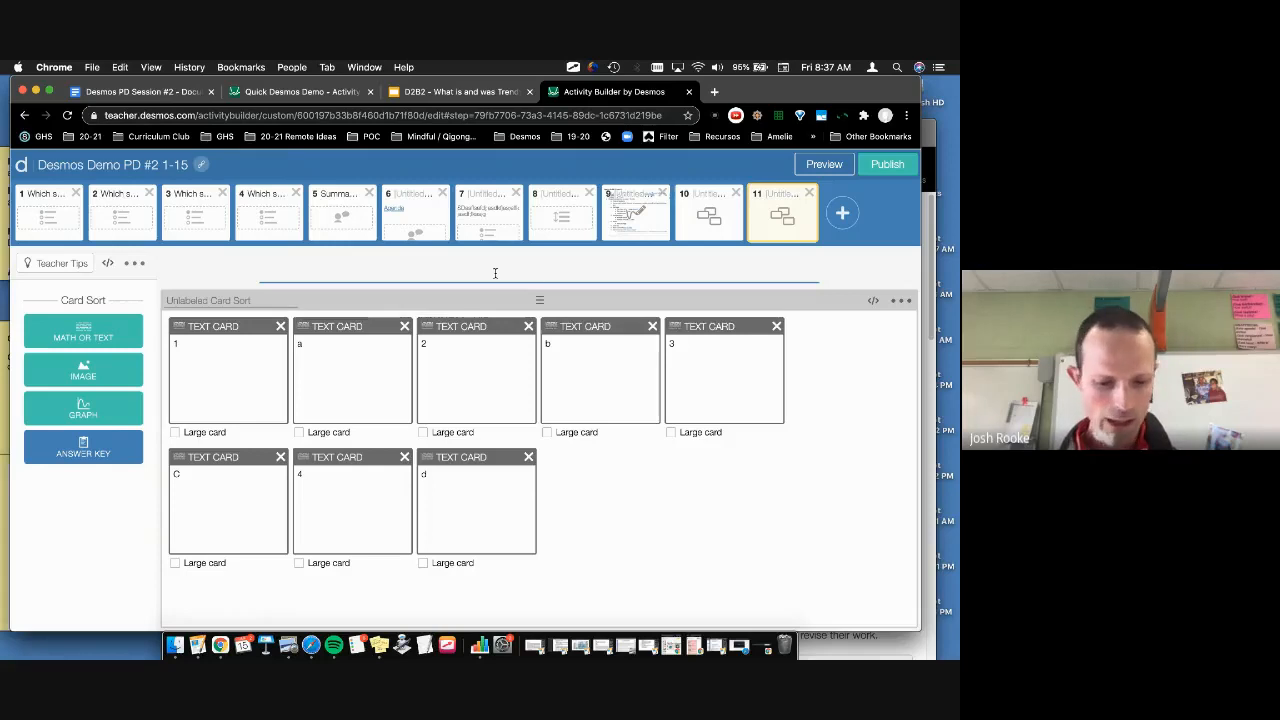
text(Main)
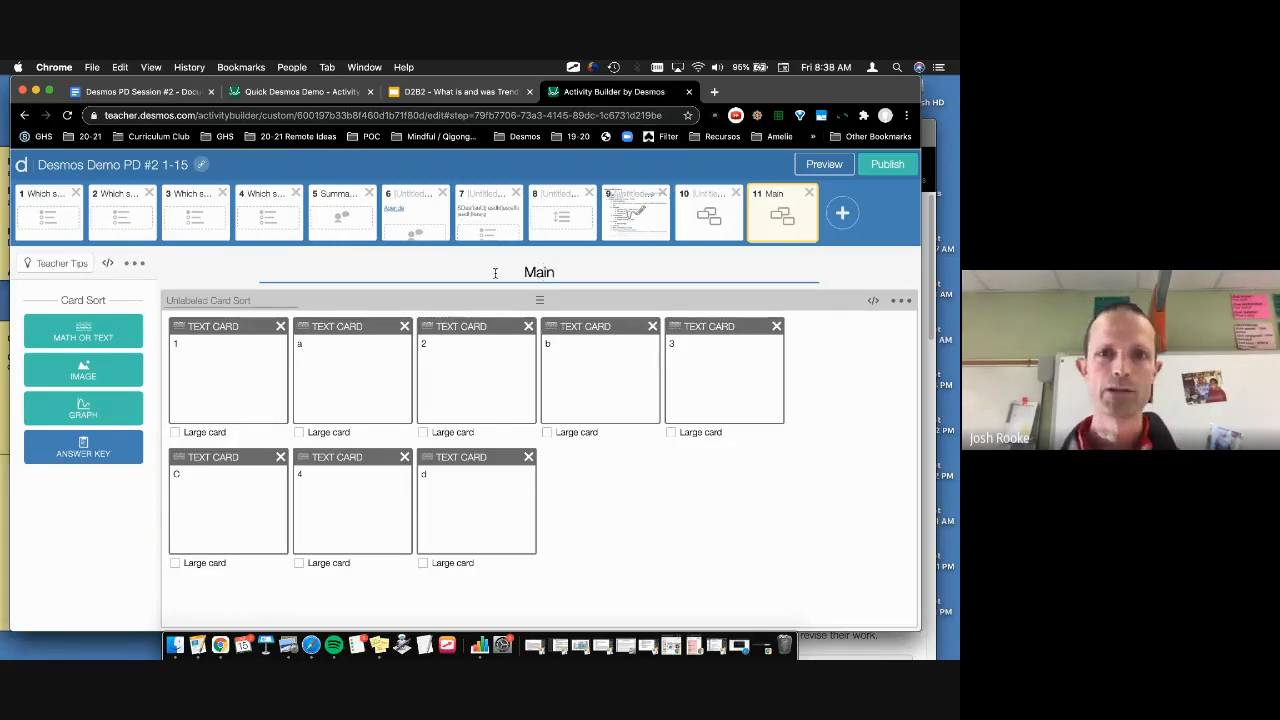
click(838, 377)
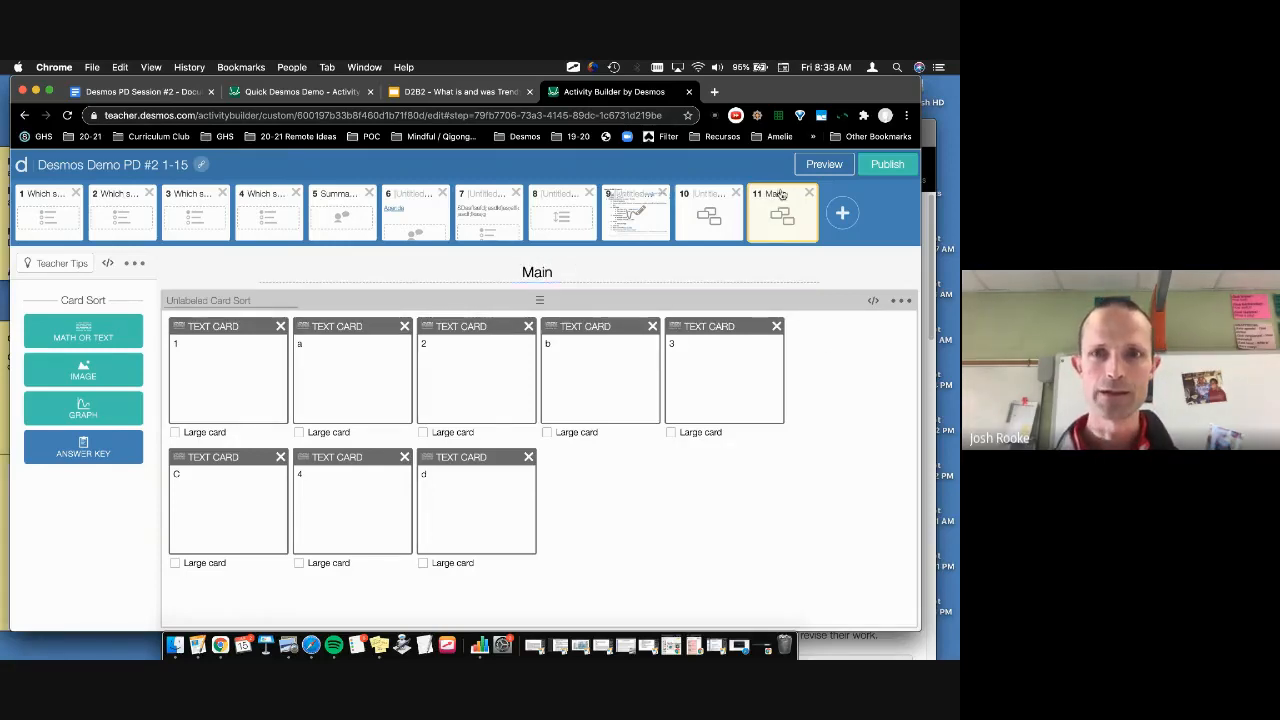
Step: Extend the new screen's title to 'Main (4)'
double_click(551, 265)
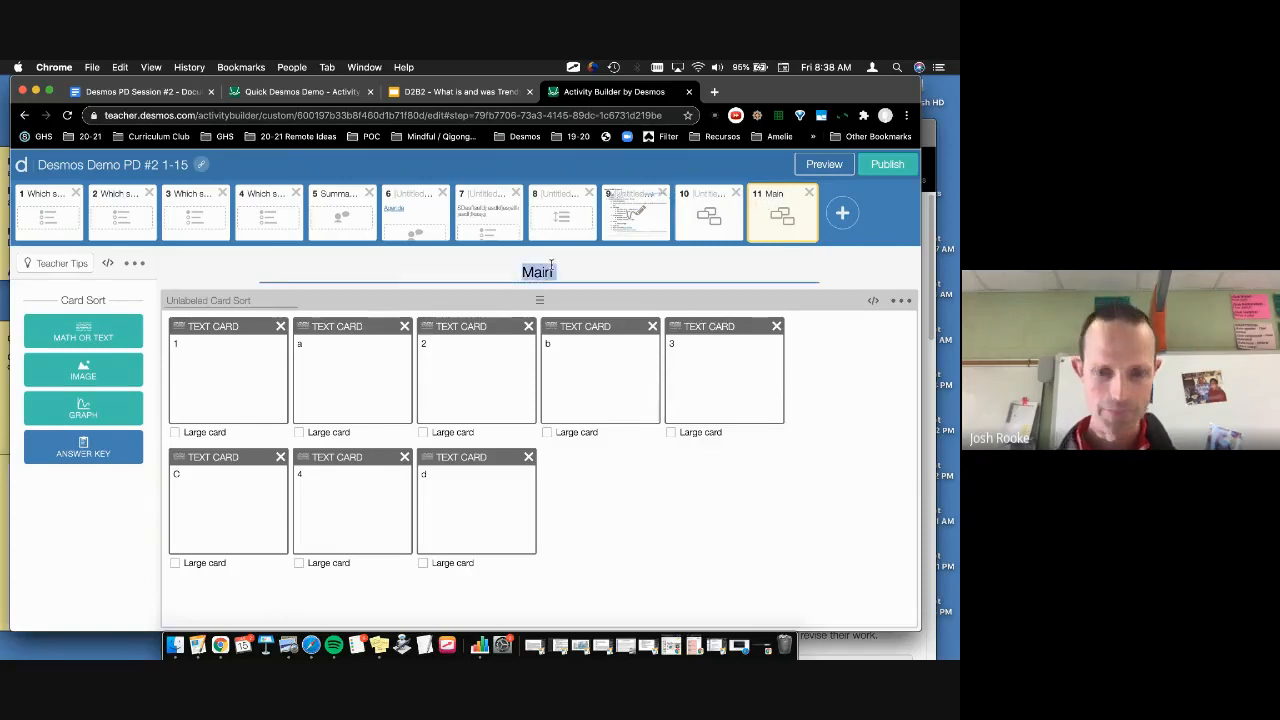
key(Right)
text((3)
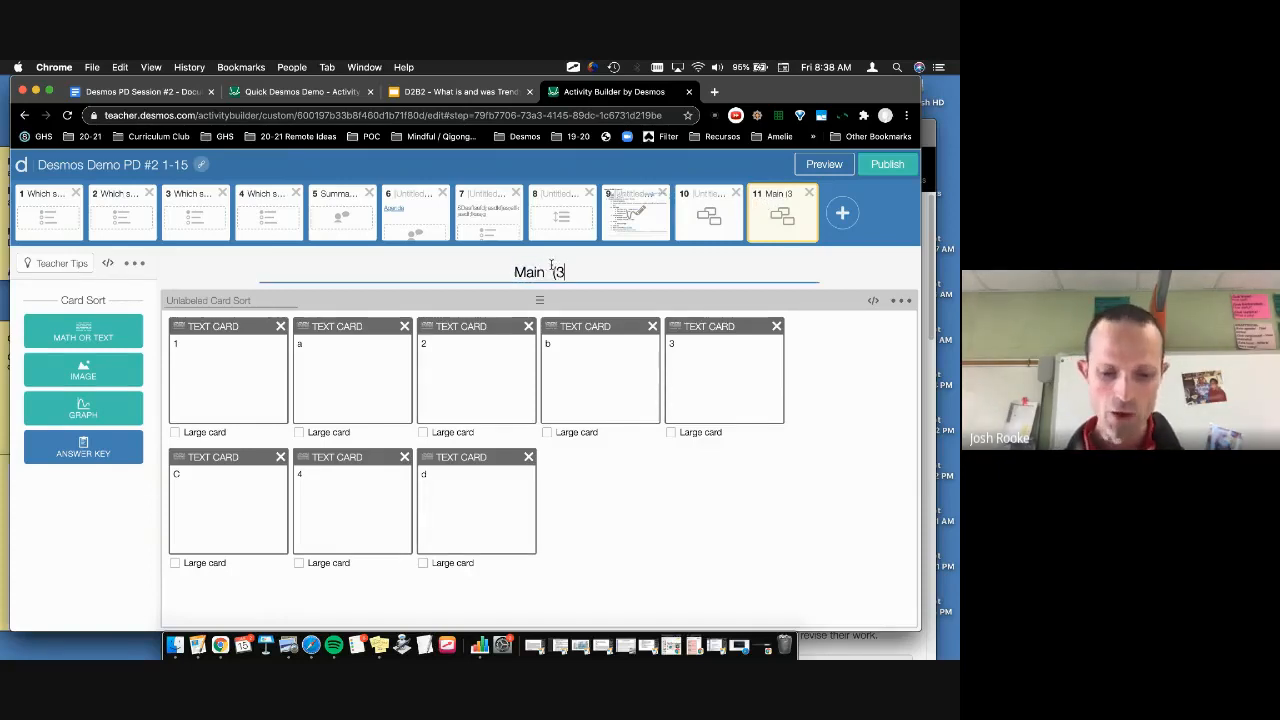
key(BackSpace)
text(4_)
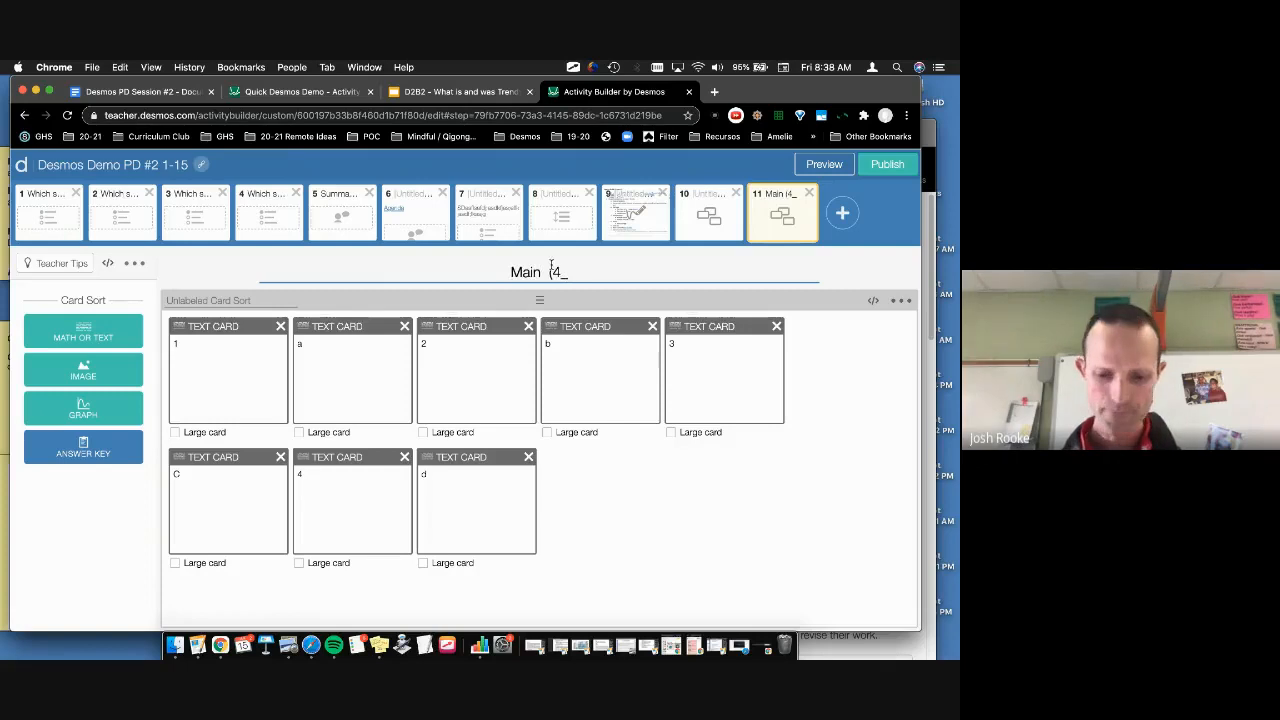
key(BackSpace)
text())
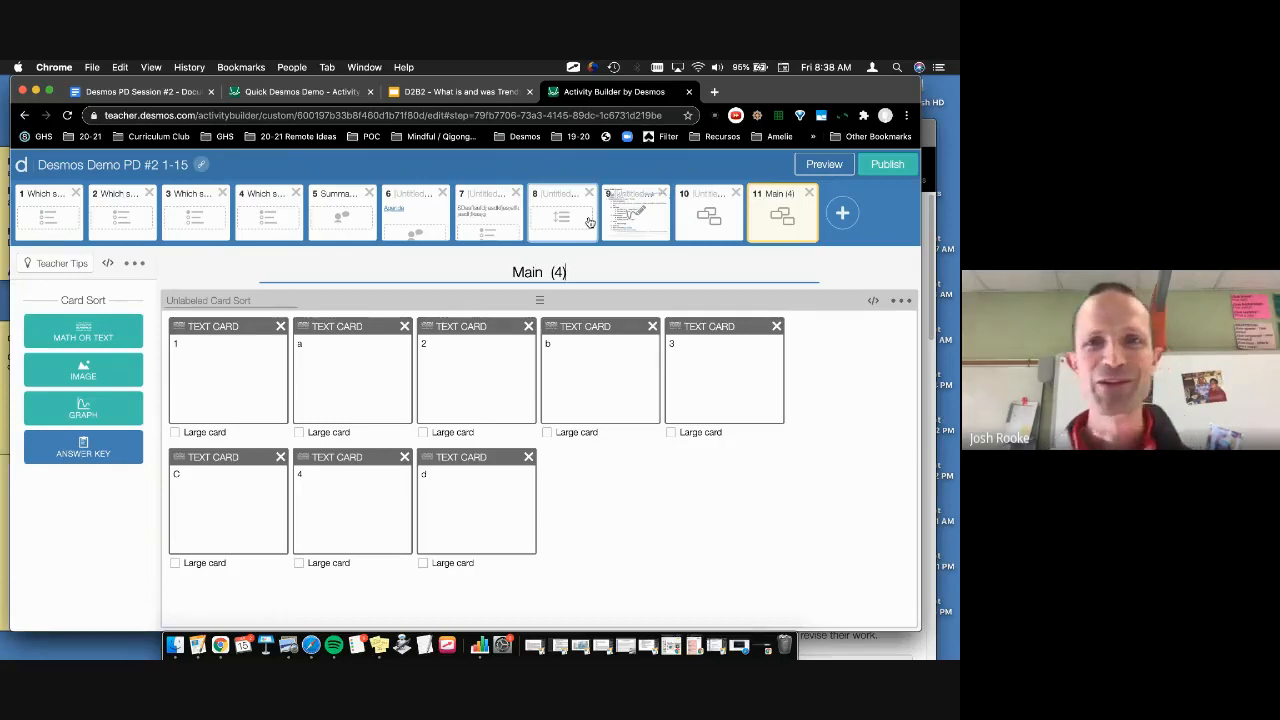
Step: Return to screen 10, title it 3, and check its answer key
click(708, 215)
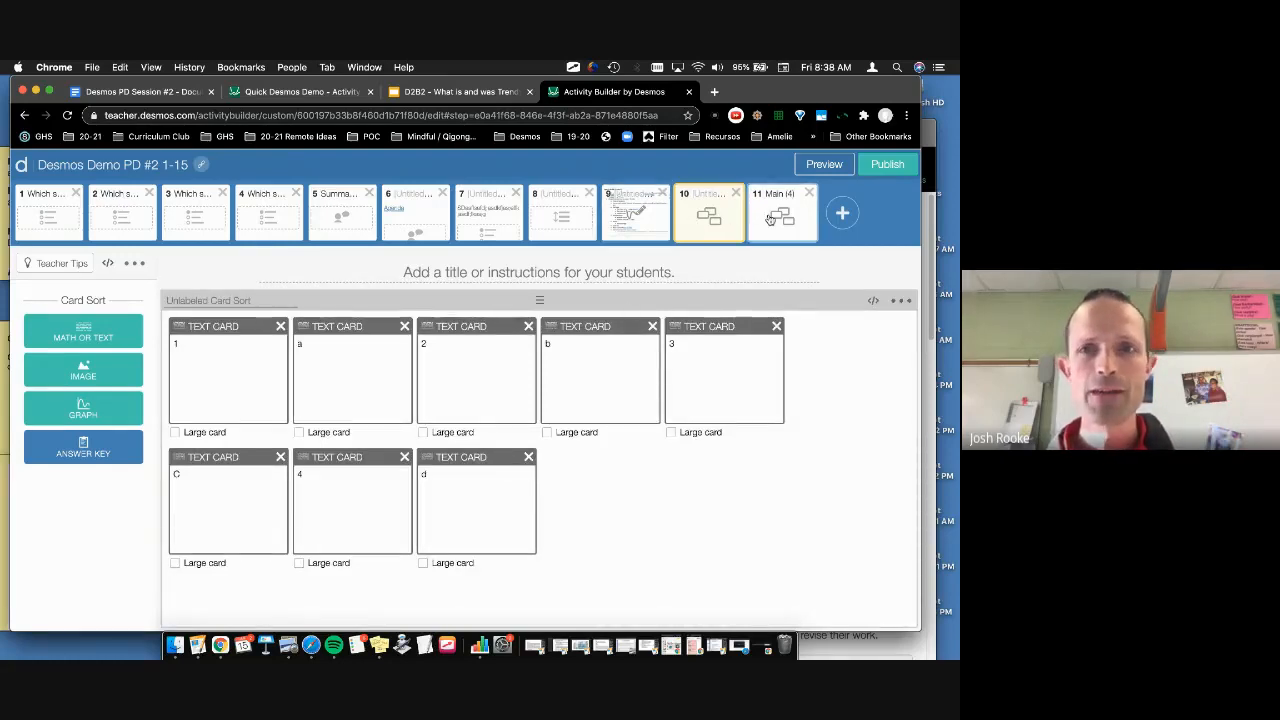
click(573, 287)
text(3)
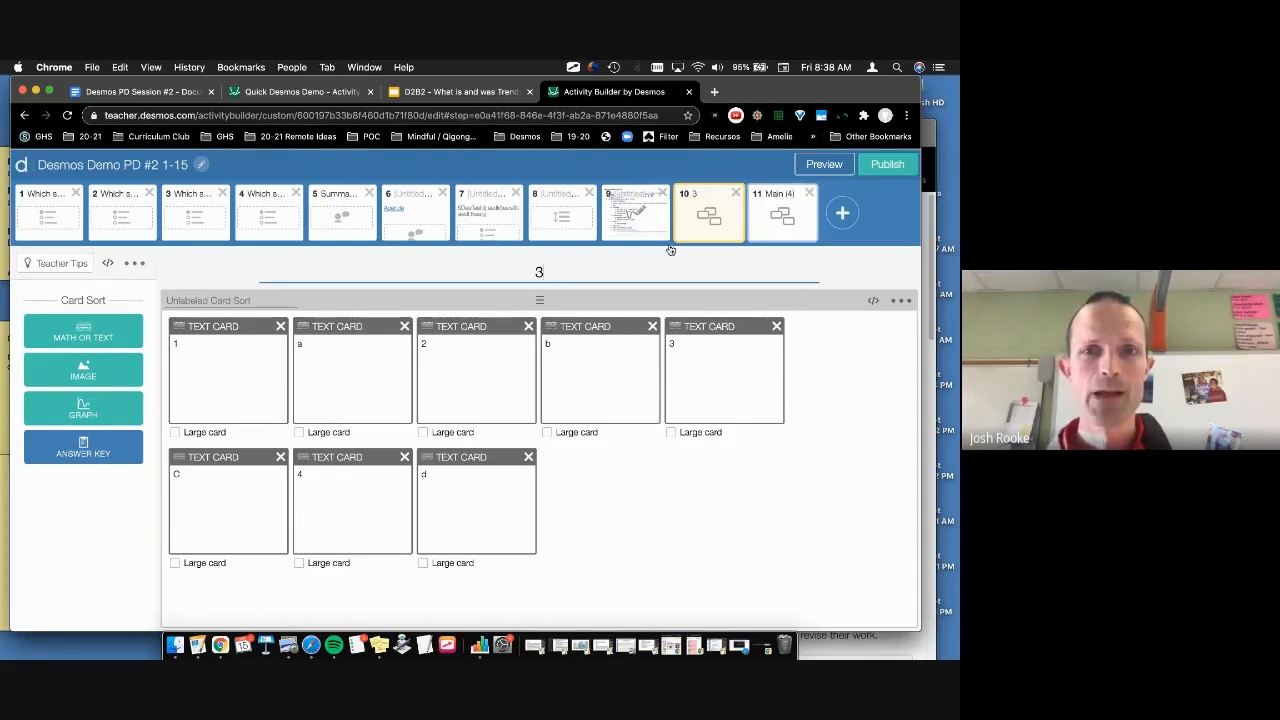
click(80, 446)
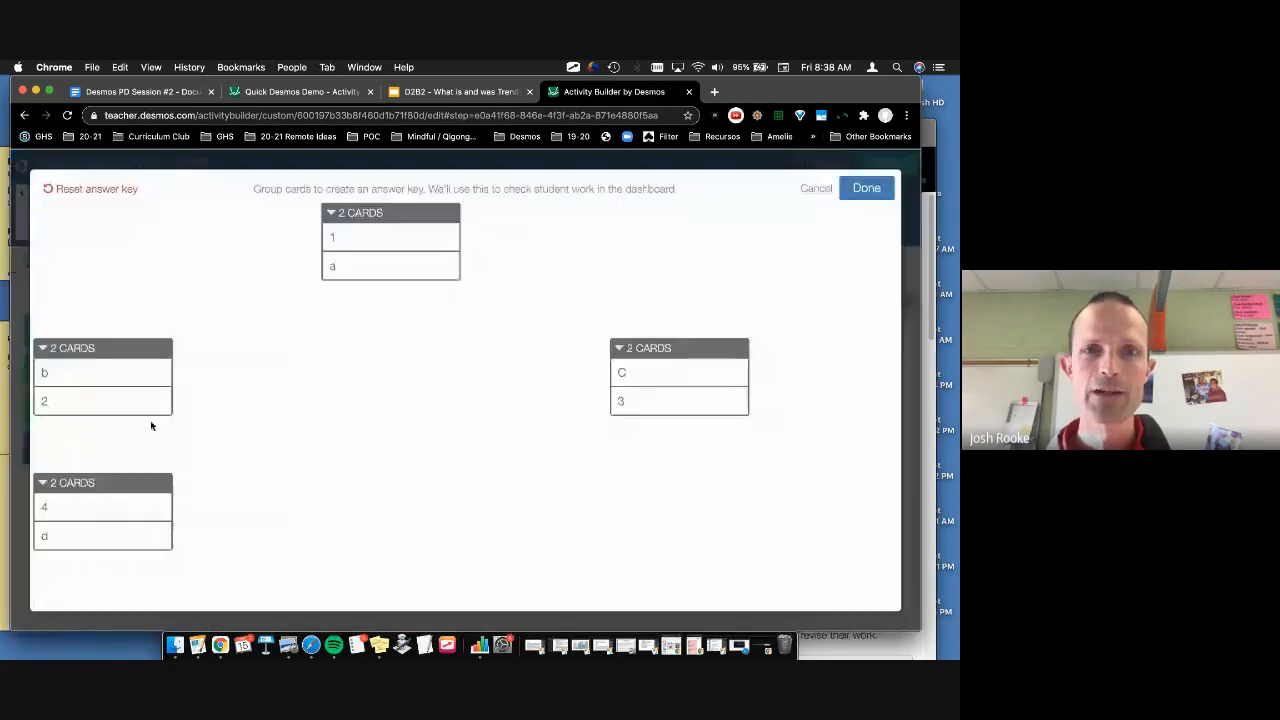
click(865, 196)
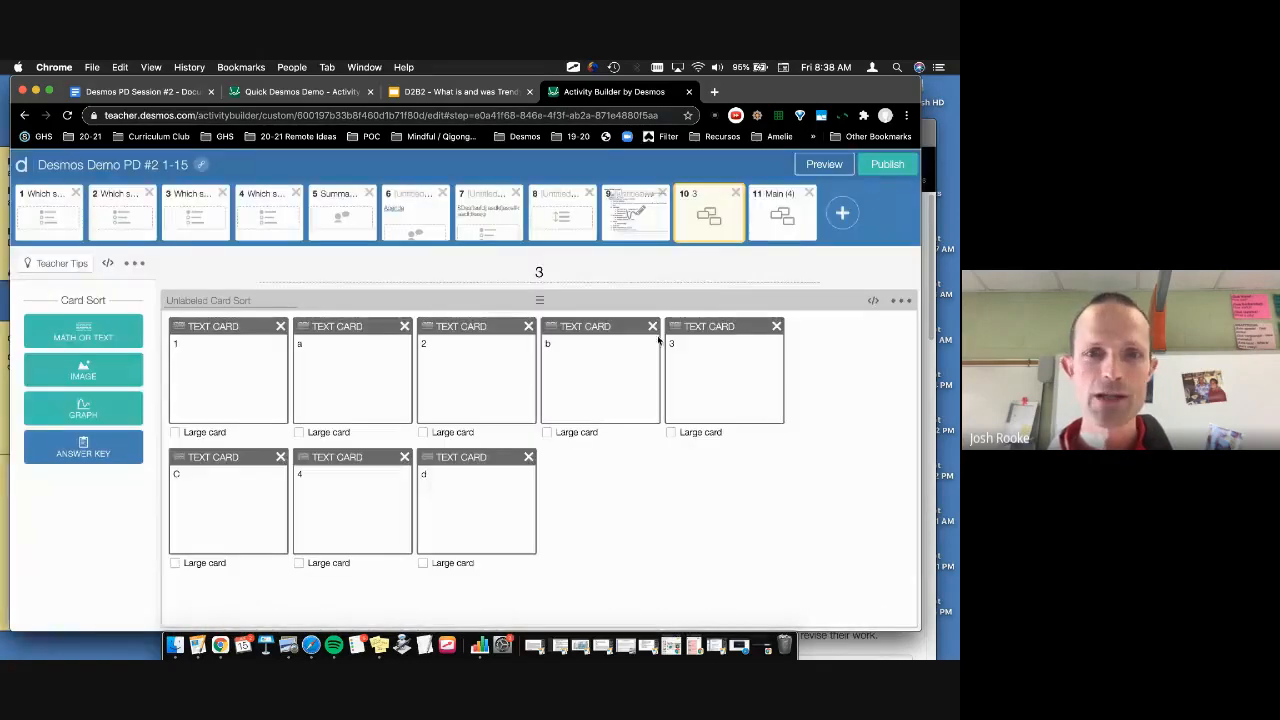
Step: Delete cards 4 and d from the sort and duplicate the six-card screen
click(404, 457)
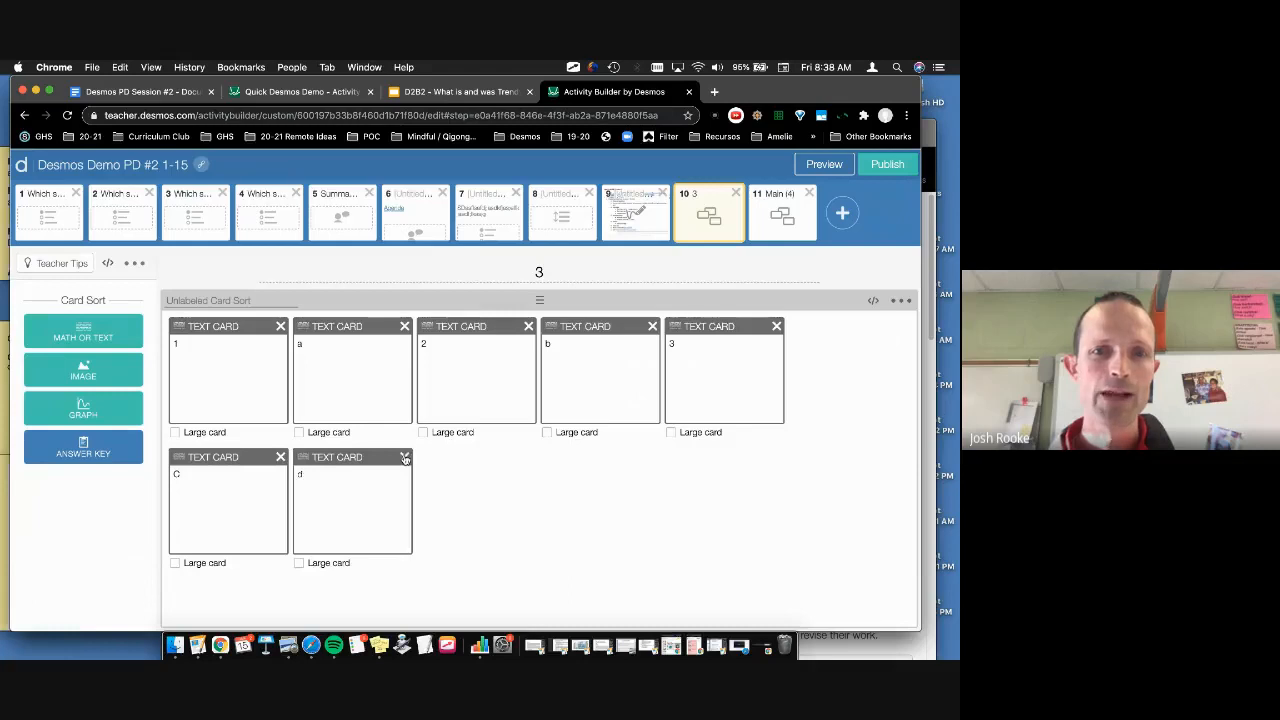
click(404, 457)
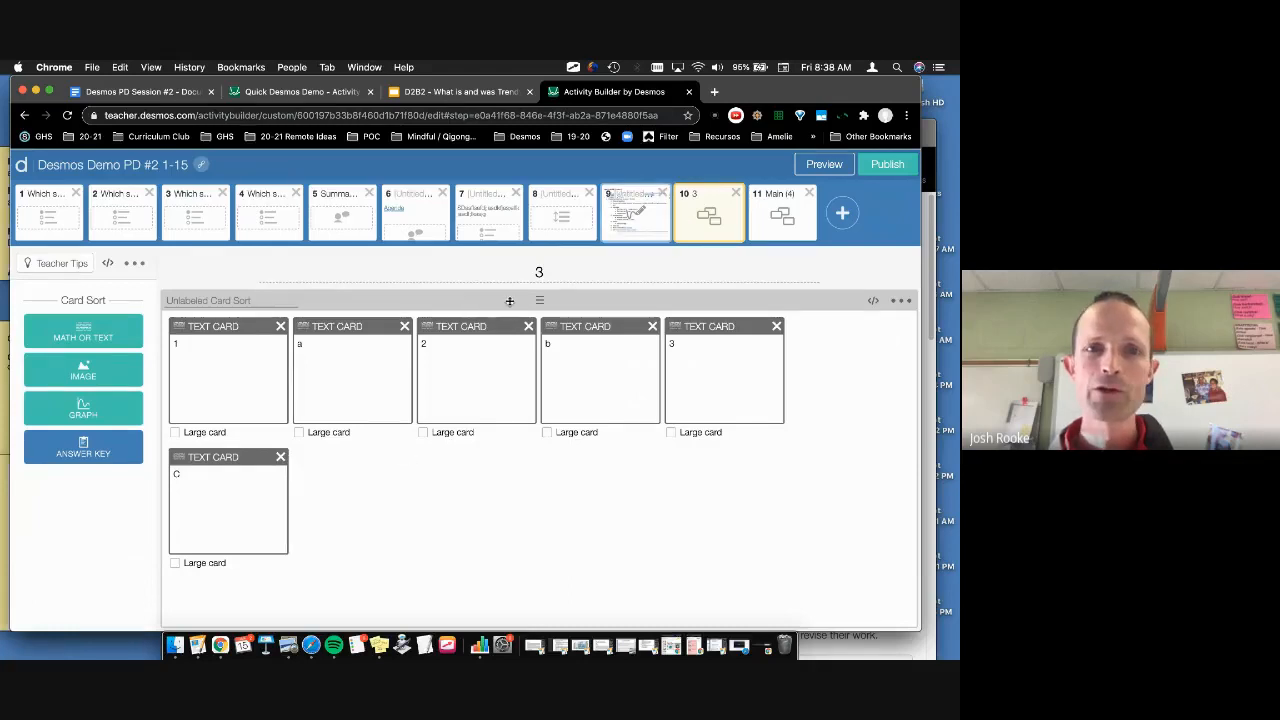
key(super+c)
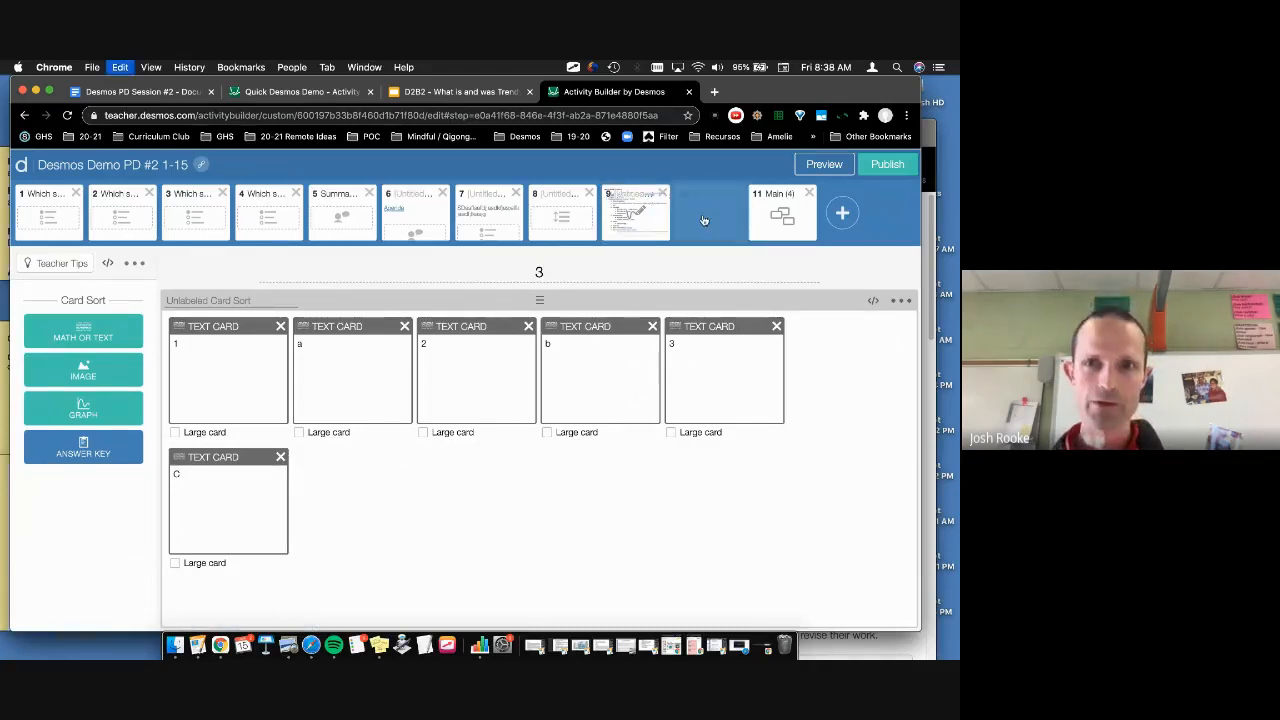
key(super+v)
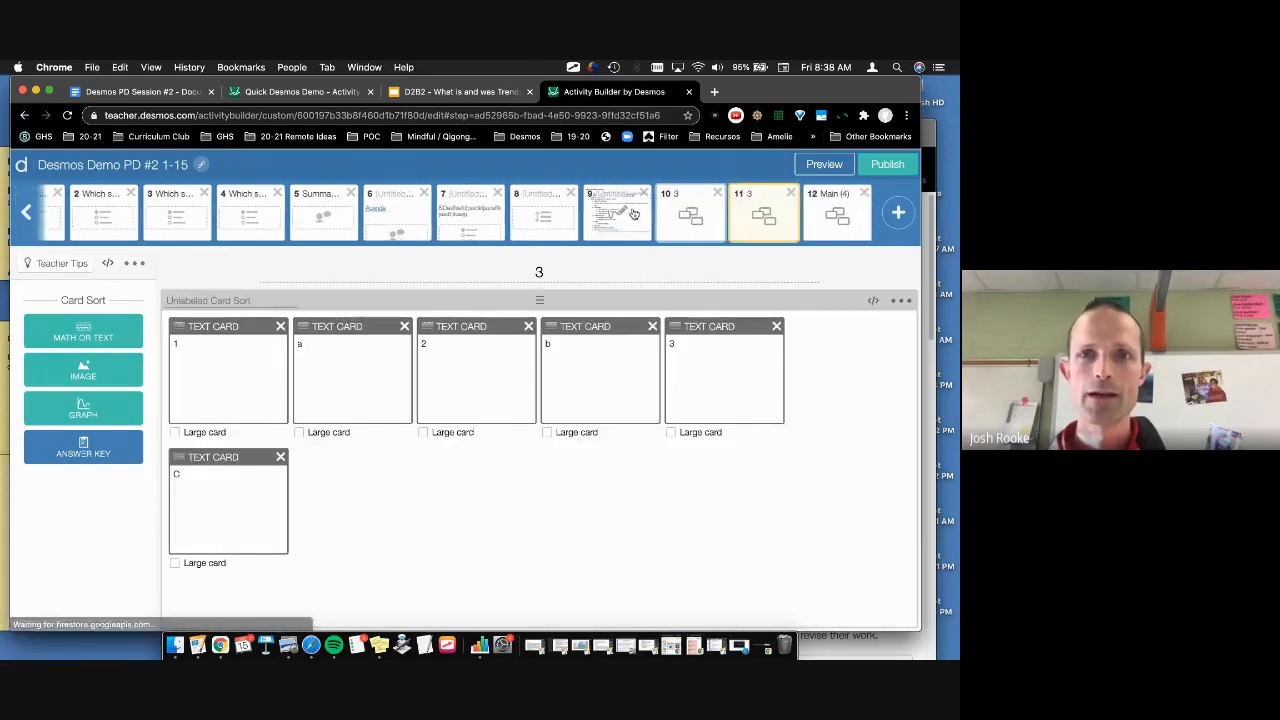
Step: Place the copy at position 10, retitle it 2, and delete cards C and 3
drag(690, 215, 688, 216)
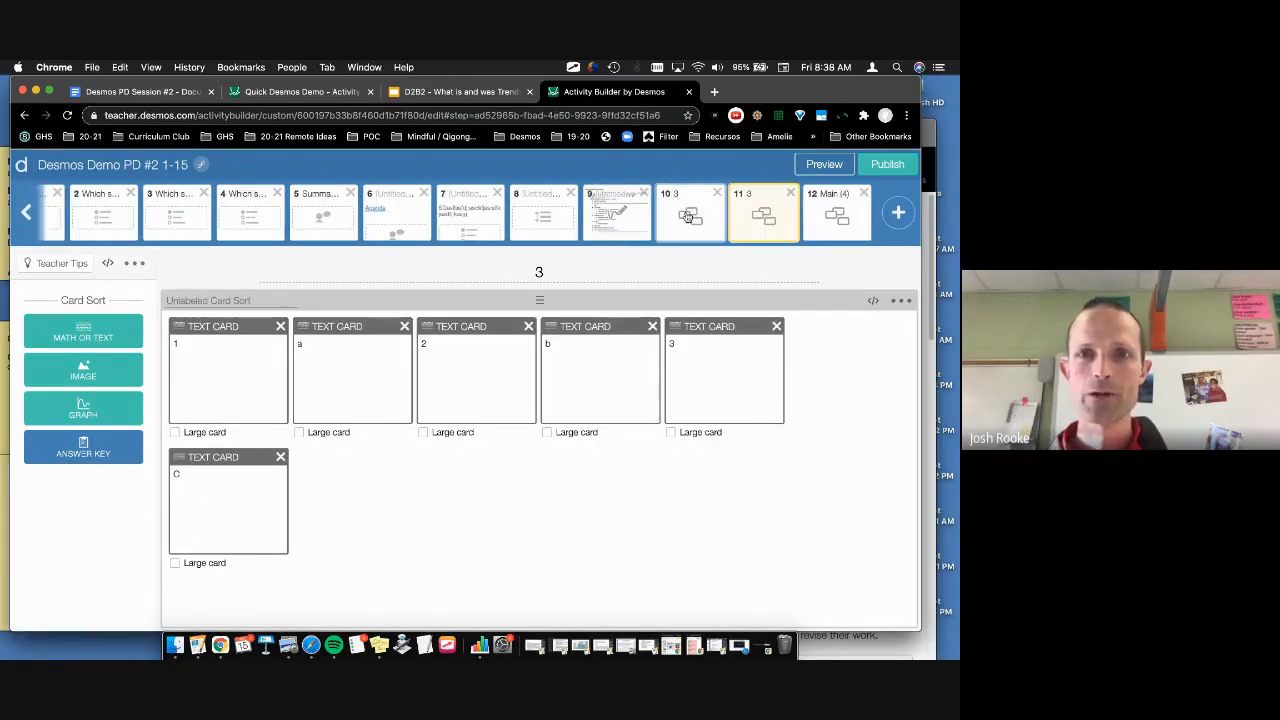
double_click(556, 264)
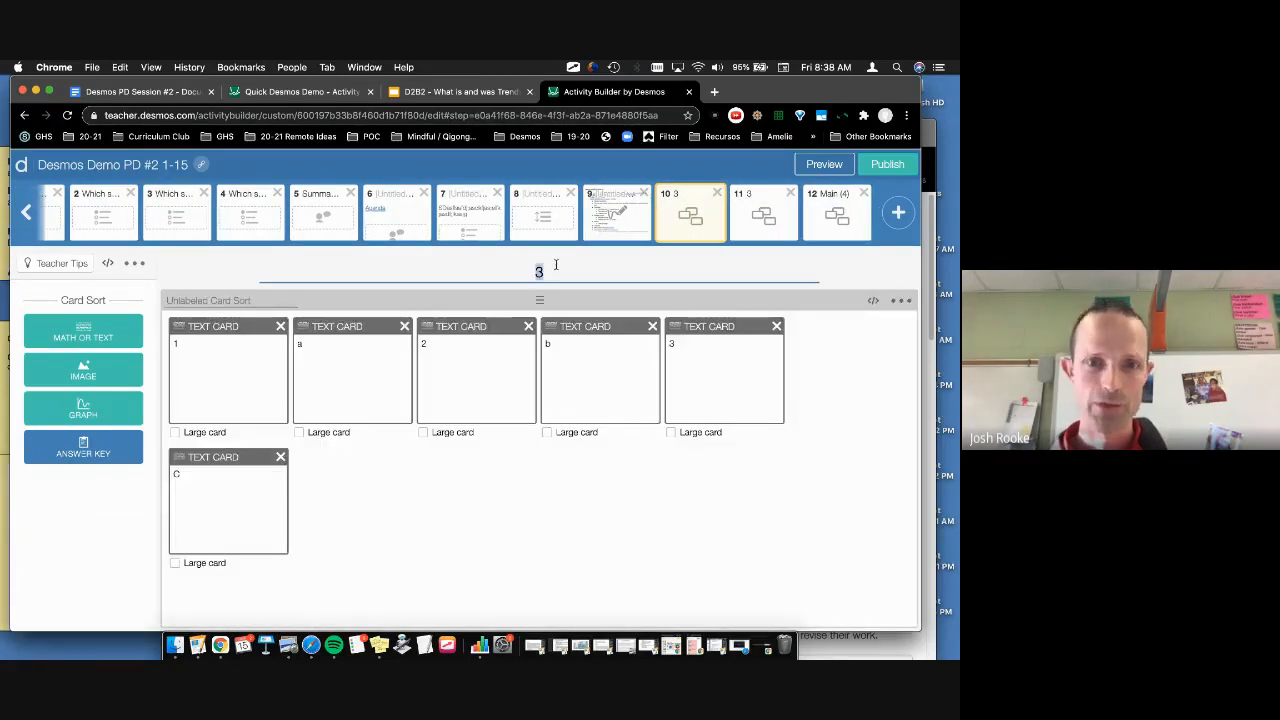
click(280, 457)
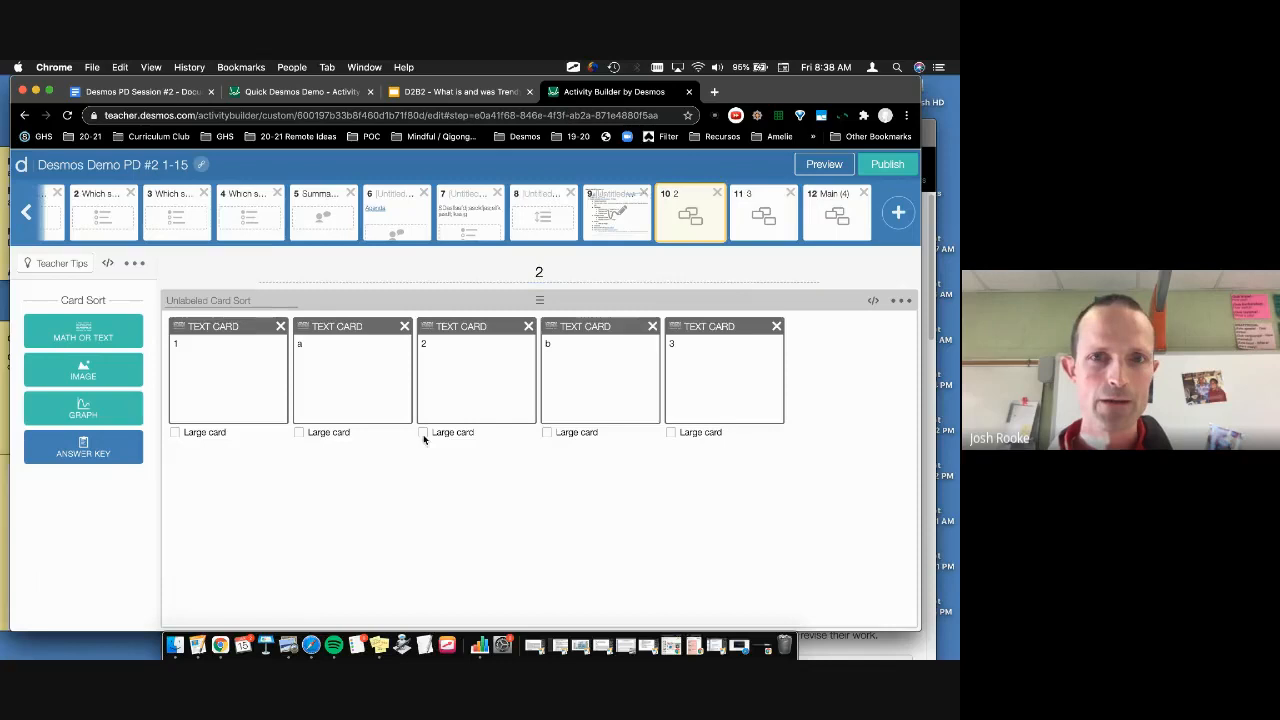
click(776, 329)
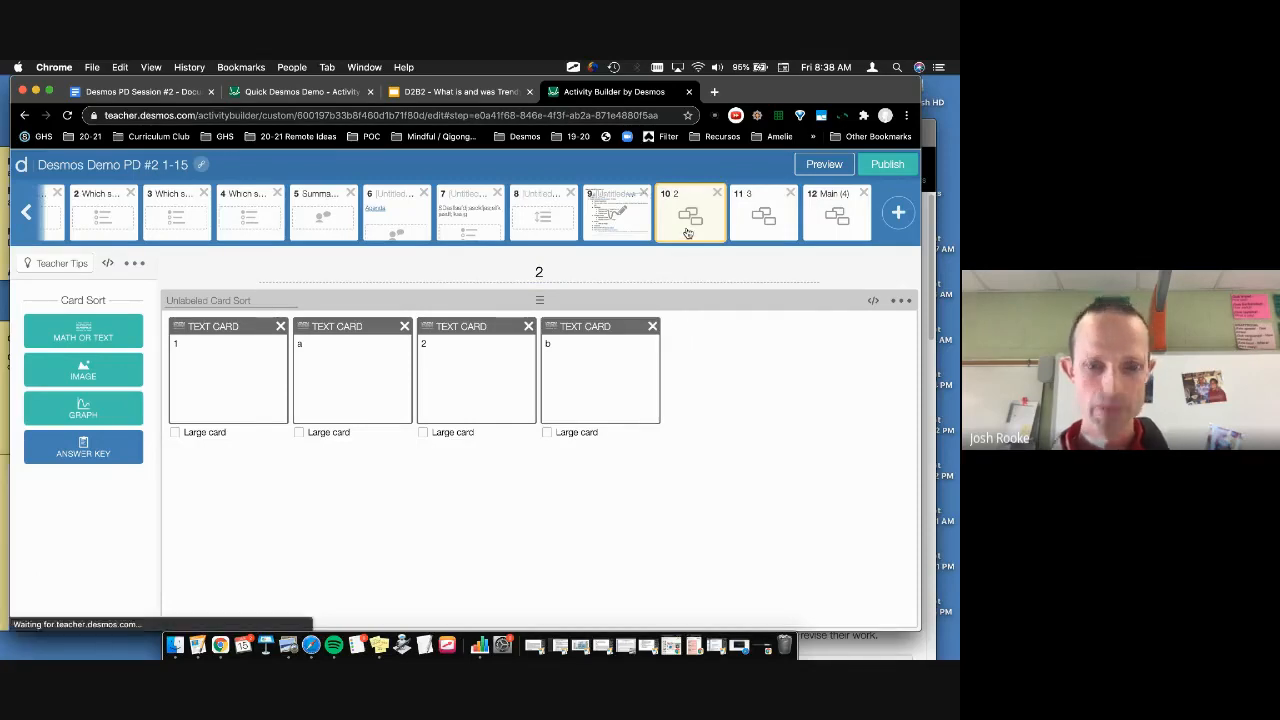
Step: Duplicate the screen titled 2, remove cards 2 and b from the copy, and preview as a student
drag(688, 233, 672, 235)
click(616, 228)
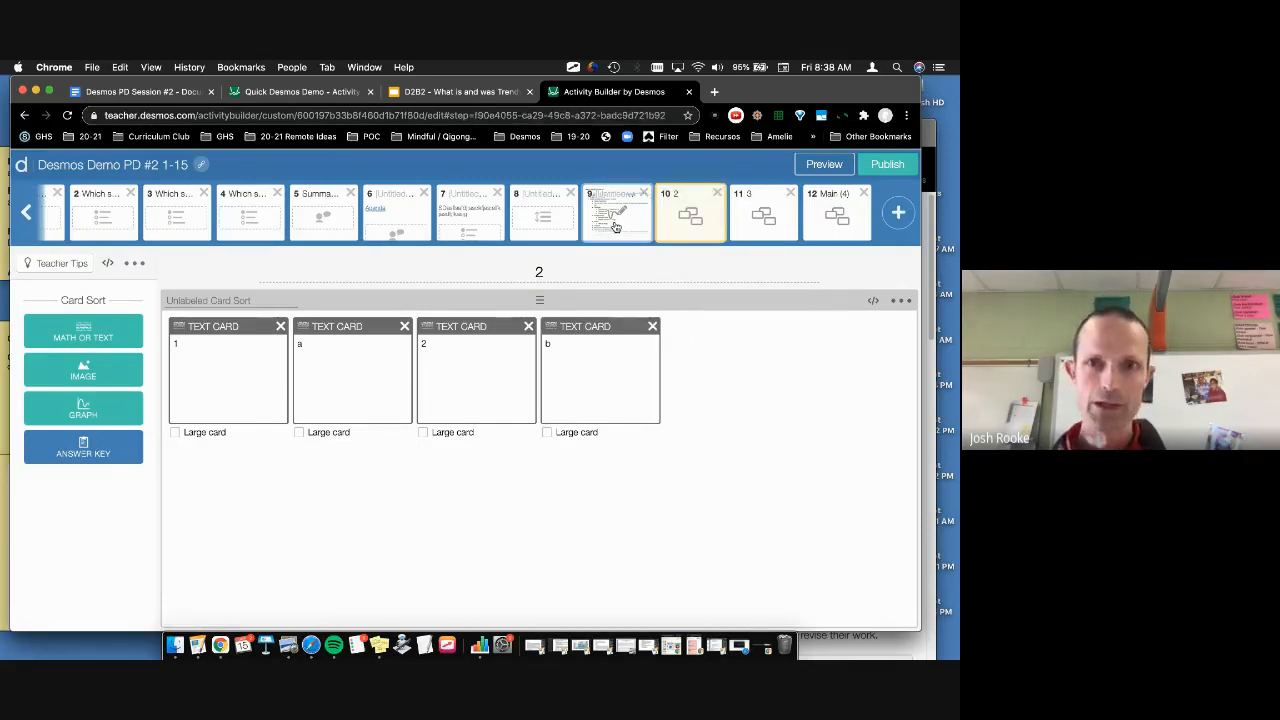
key(super+v)
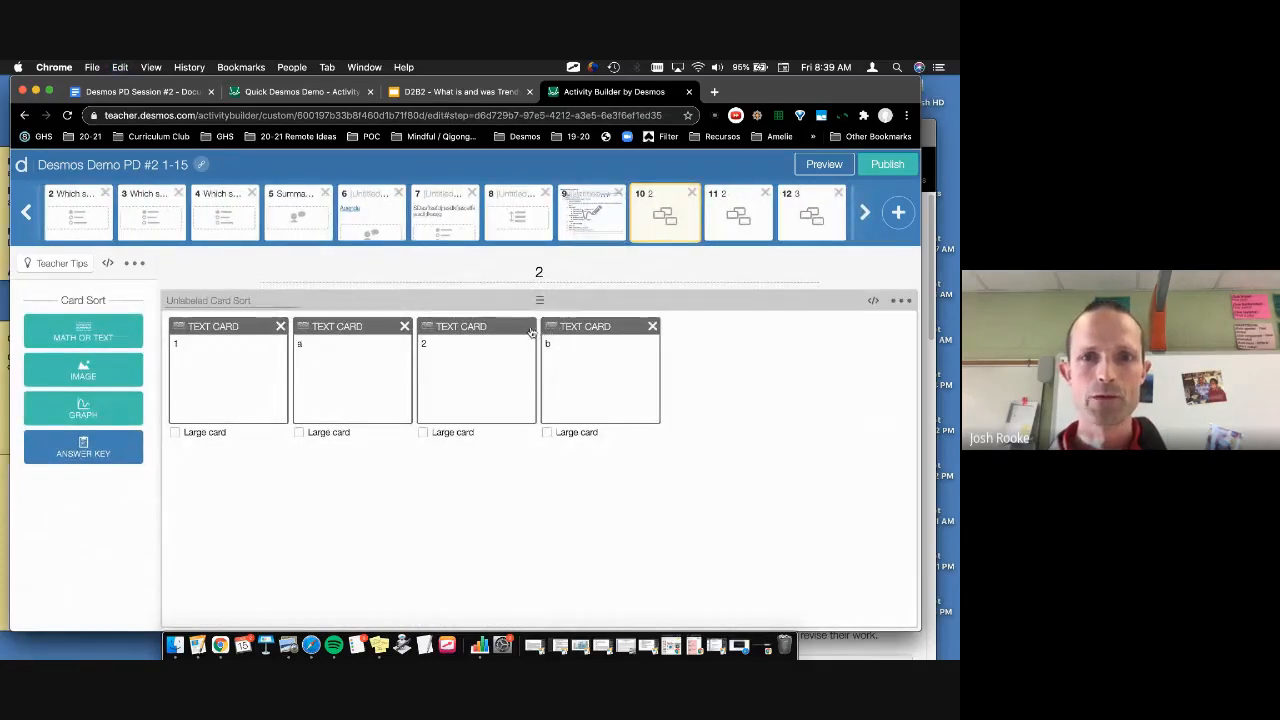
click(529, 327)
click(529, 327)
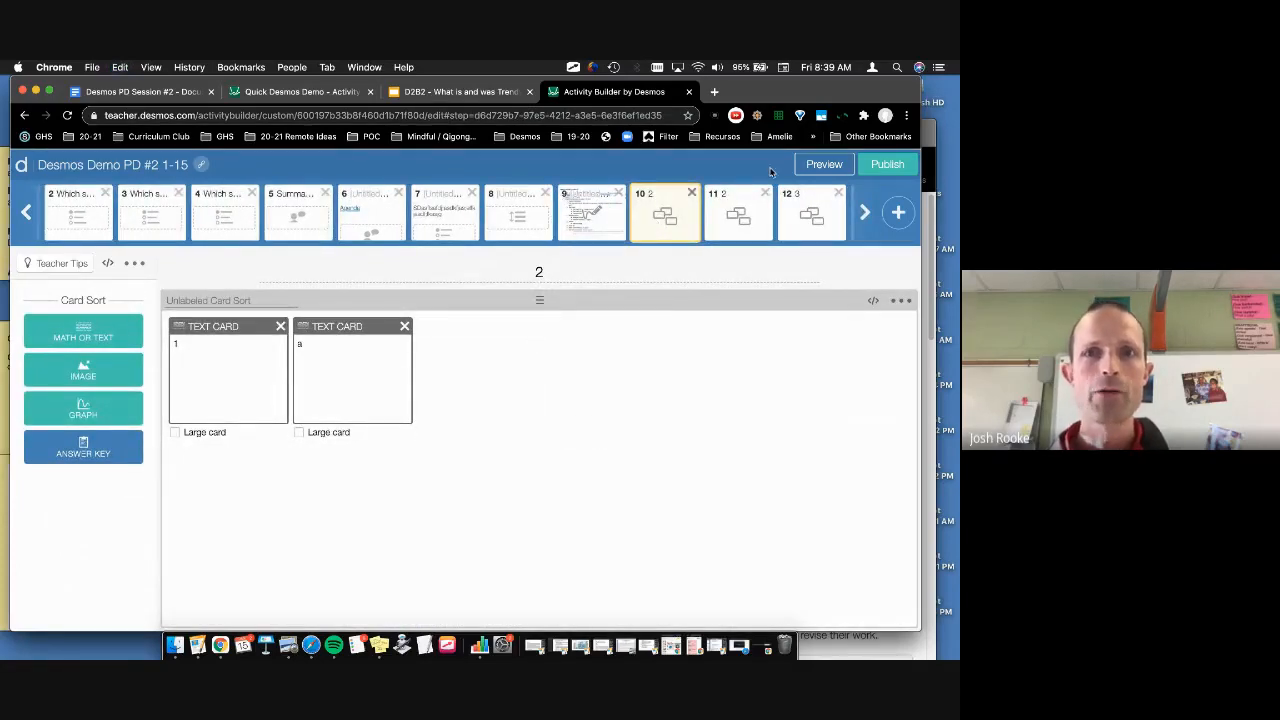
click(816, 164)
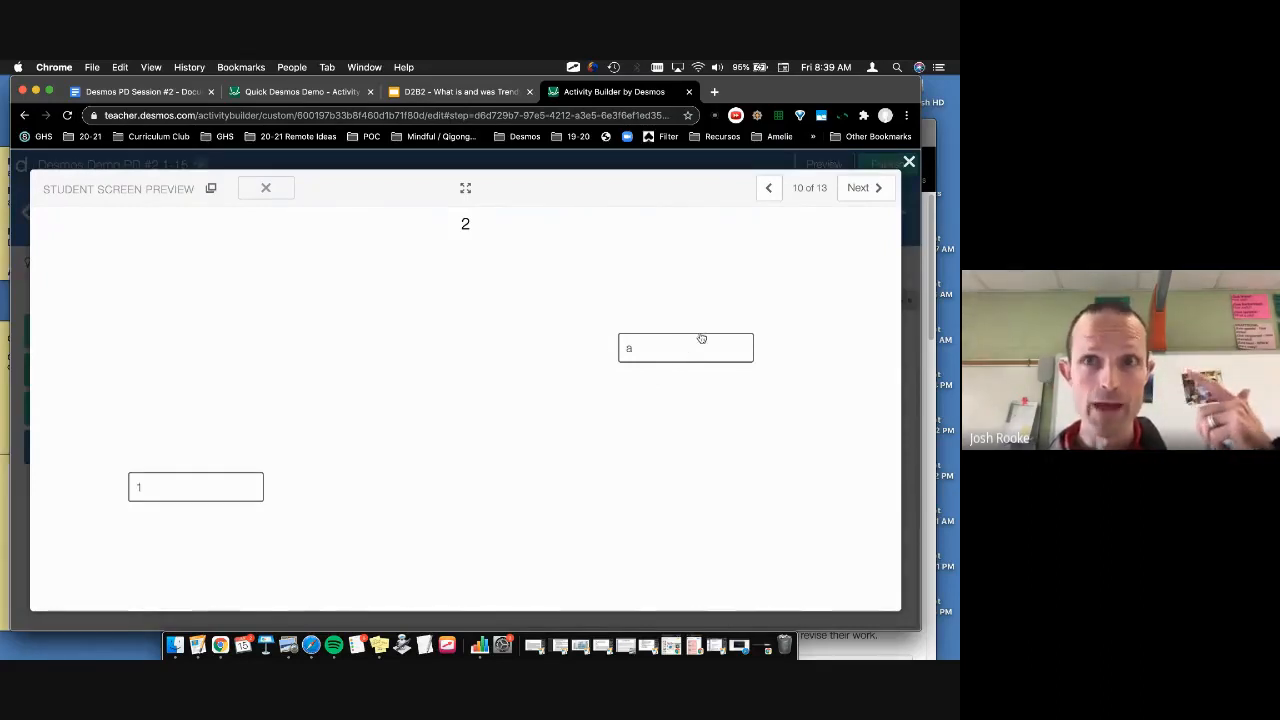
Step: In student preview, match a–1 and b–2, then 1–a, 2–b and C–3 on the 3 sort
click(876, 192)
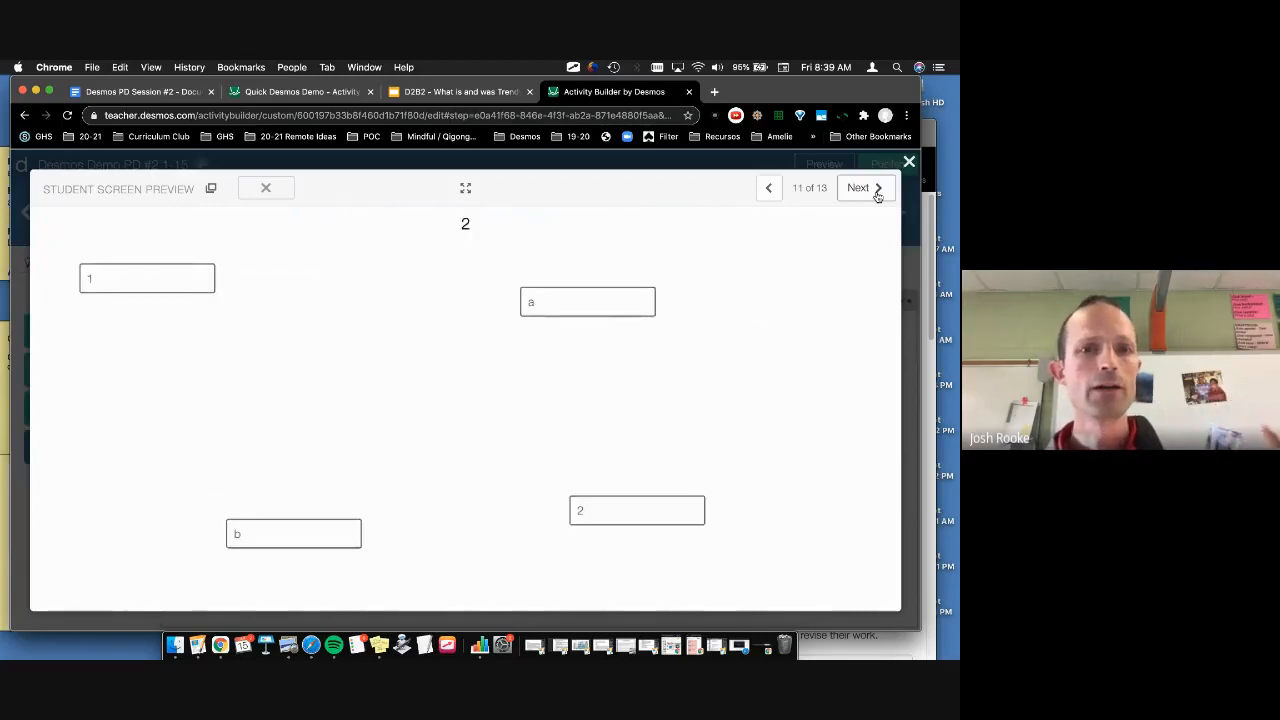
drag(608, 300, 168, 272)
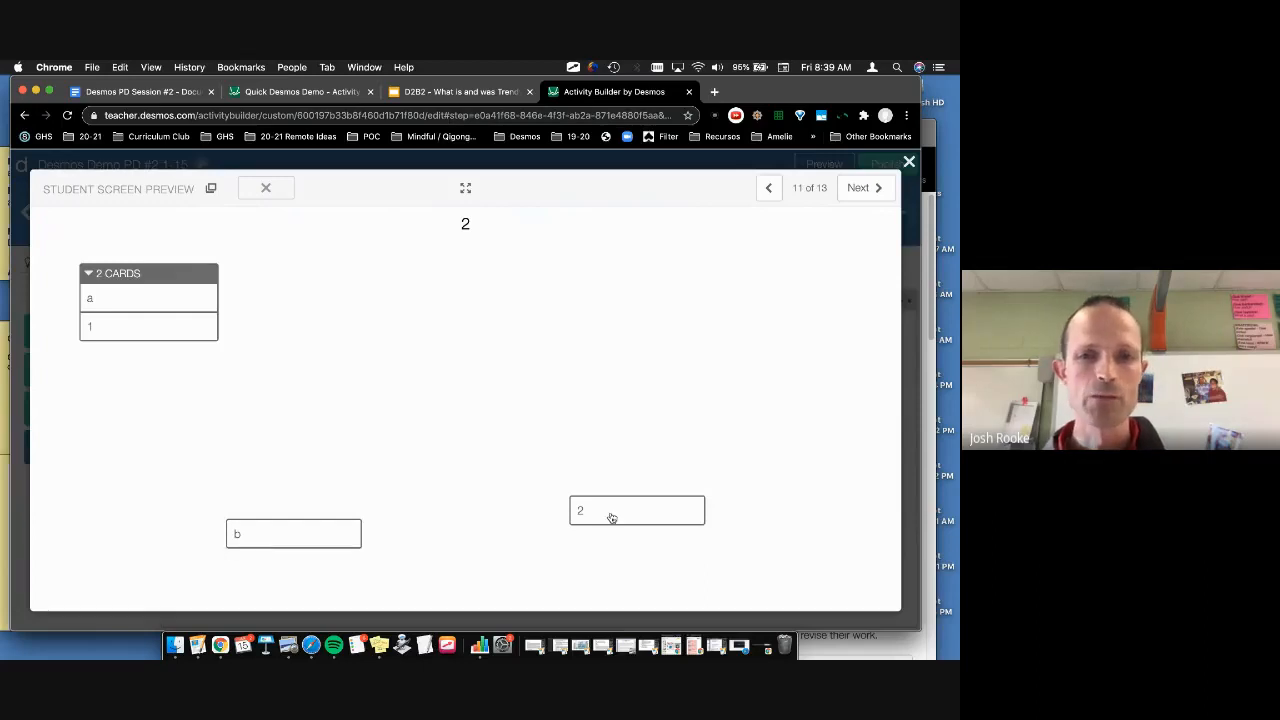
drag(254, 539, 615, 511)
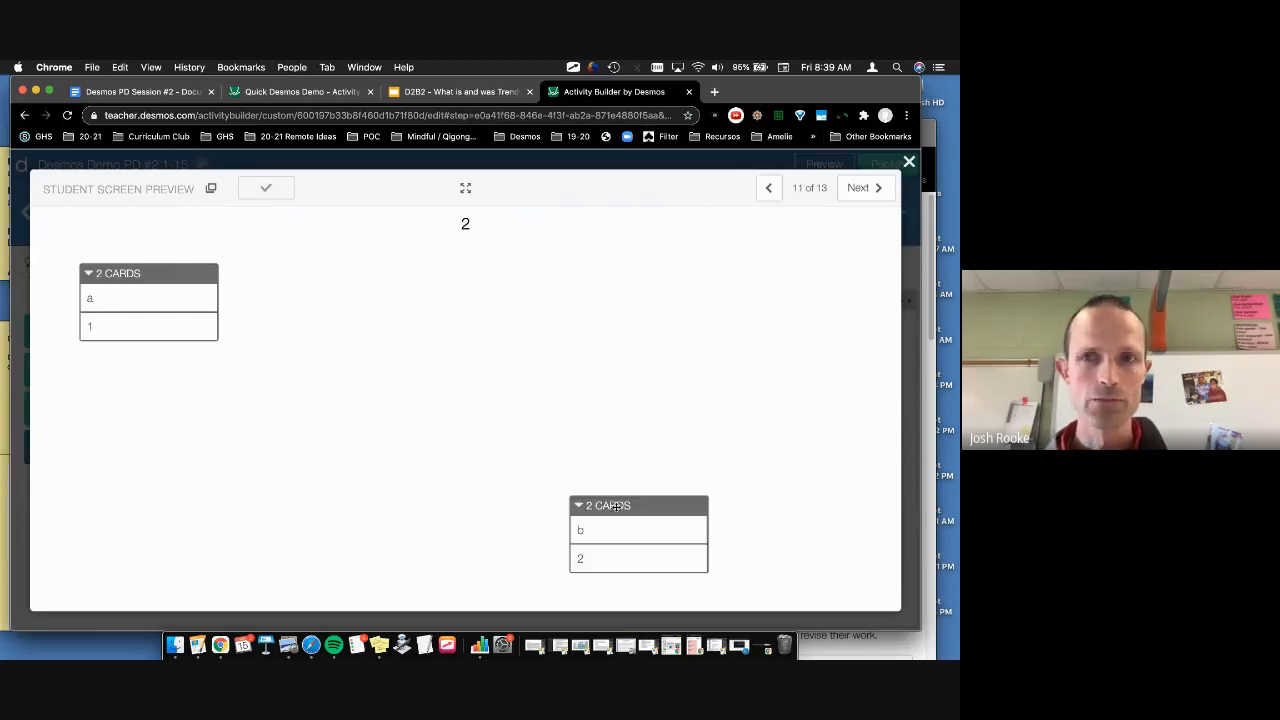
click(857, 189)
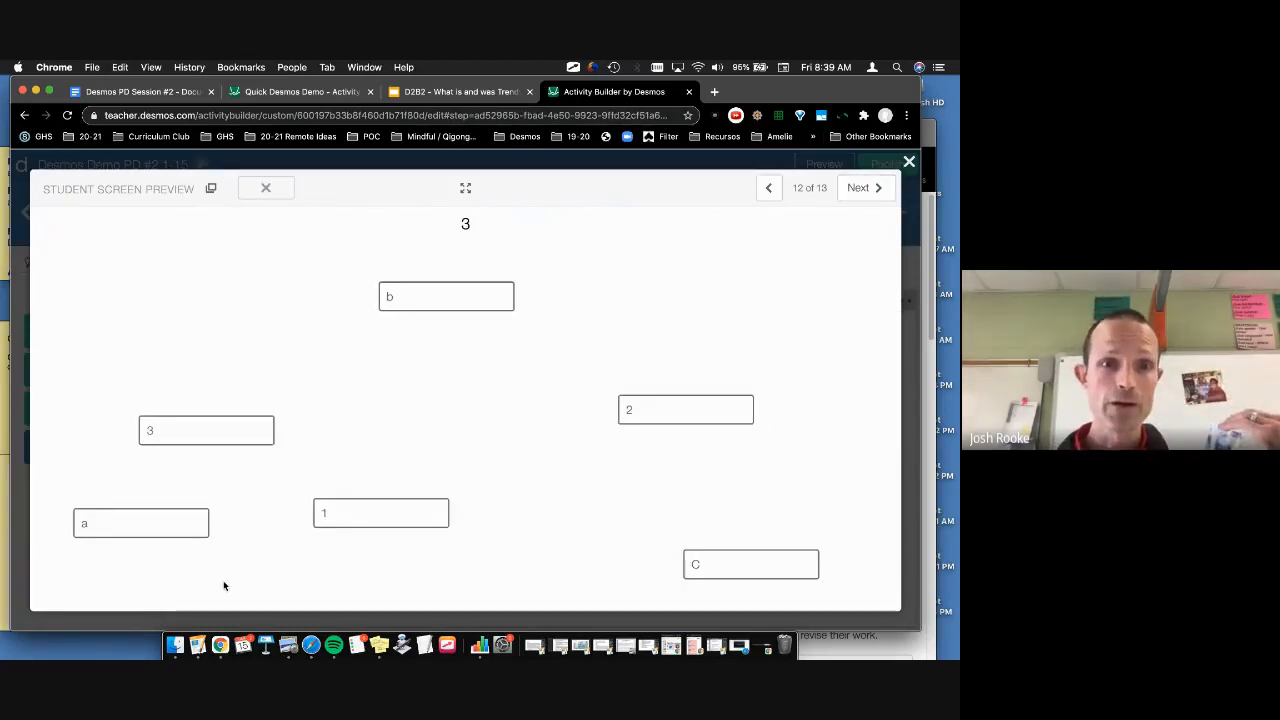
drag(363, 512, 128, 526)
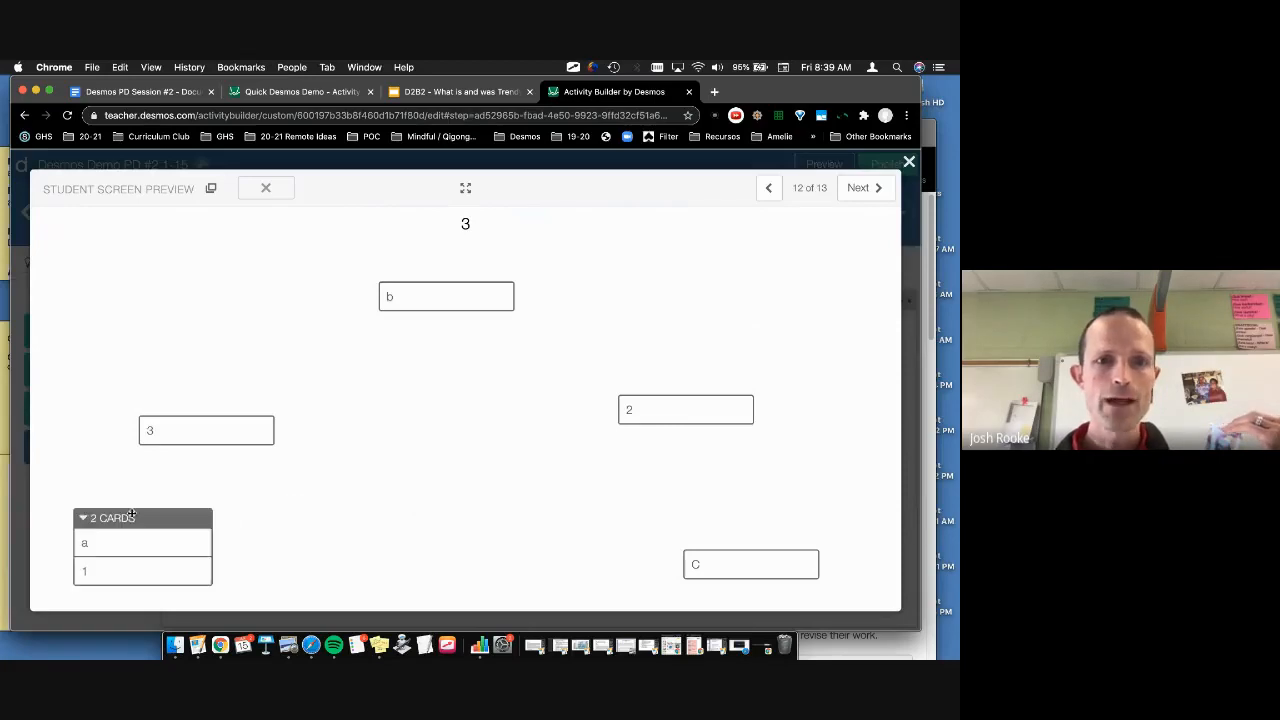
drag(670, 408, 432, 298)
drag(740, 569, 200, 438)
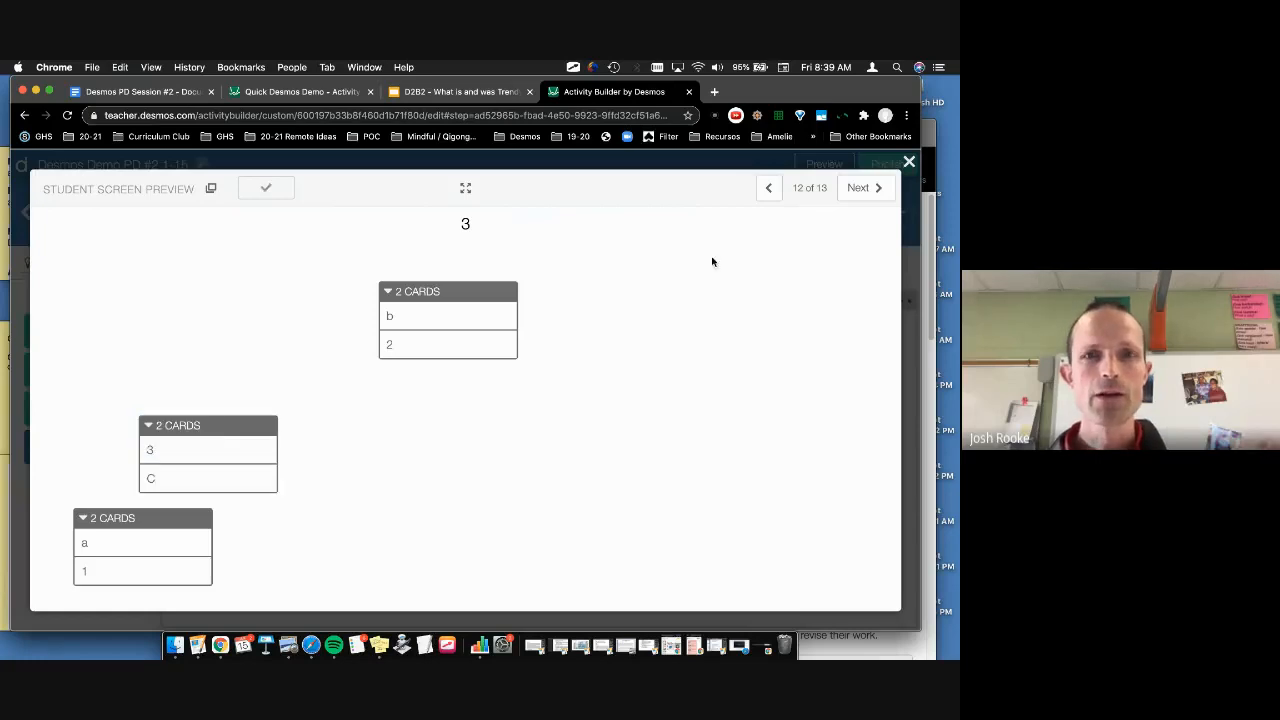
Step: Step back and forth through screens 10–13, then close the preview and open Main (4) for editing
click(845, 188)
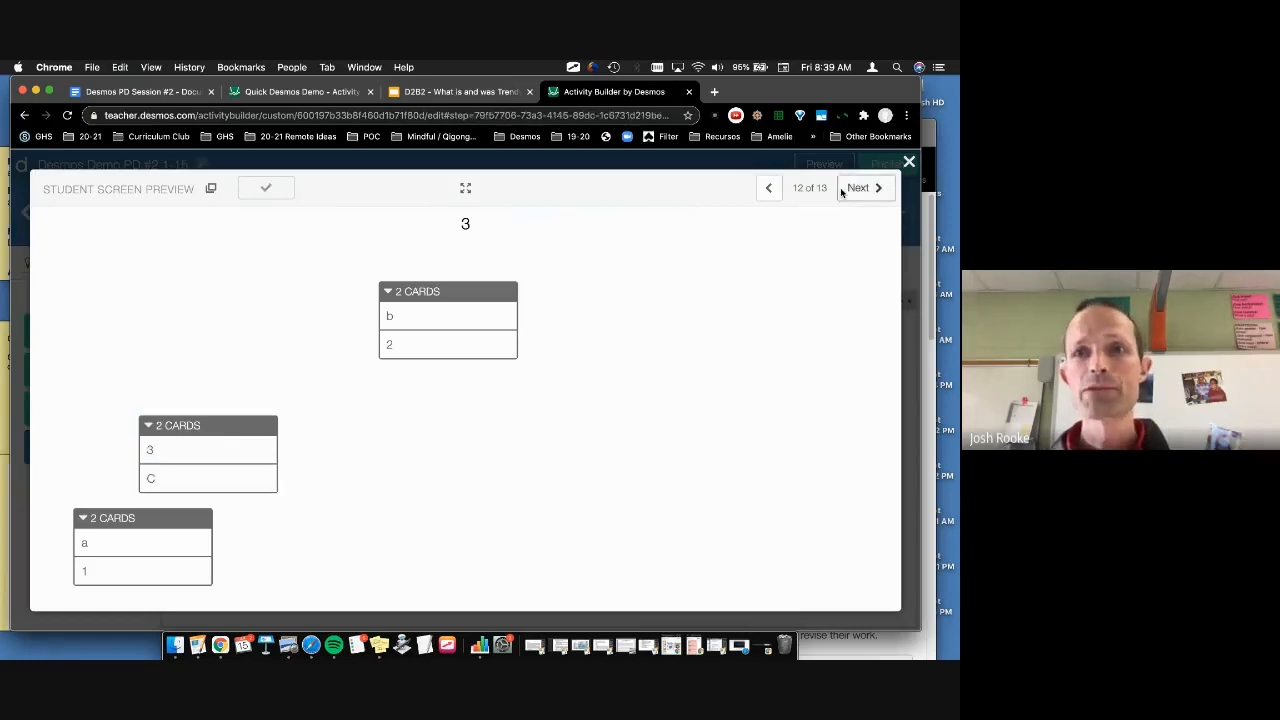
click(766, 200)
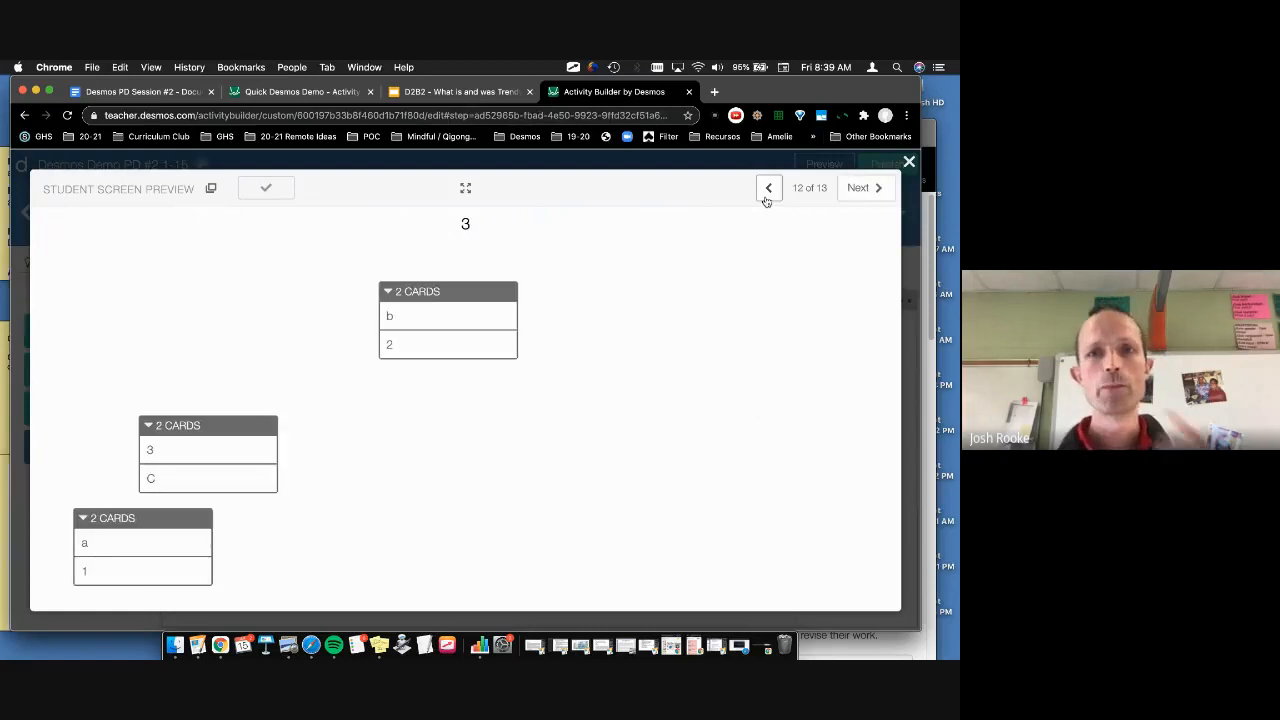
click(766, 200)
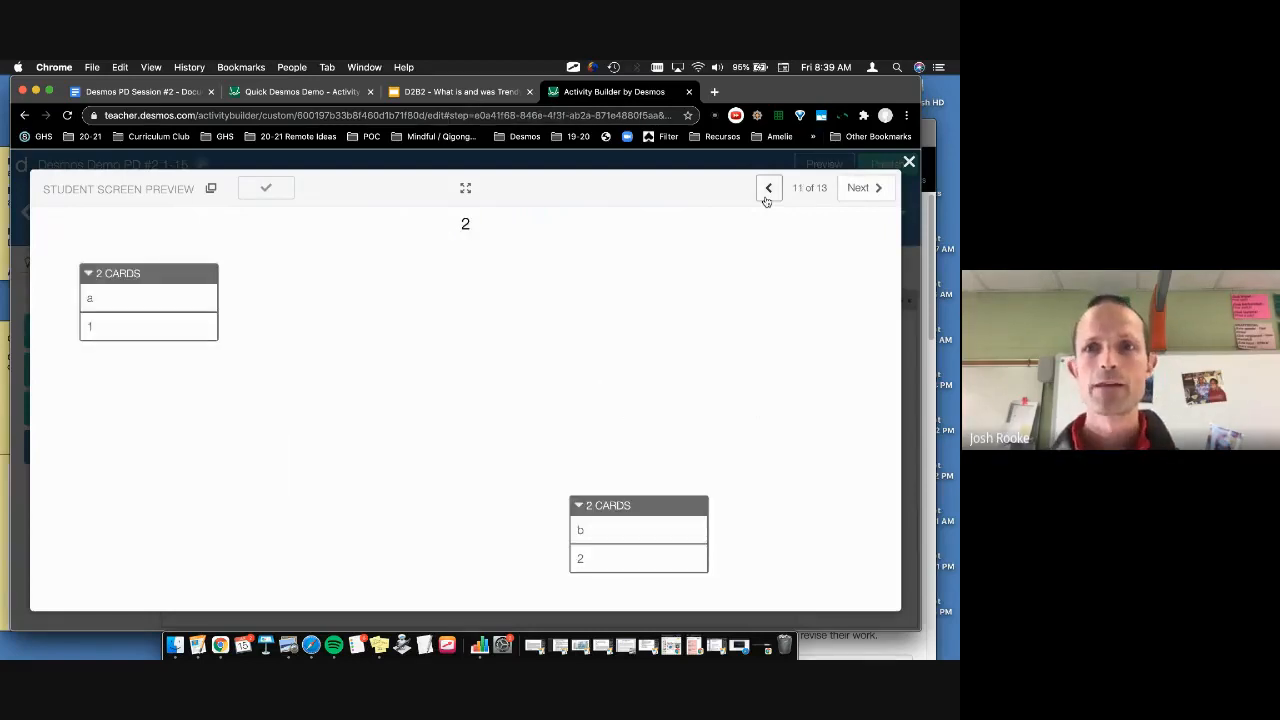
click(766, 200)
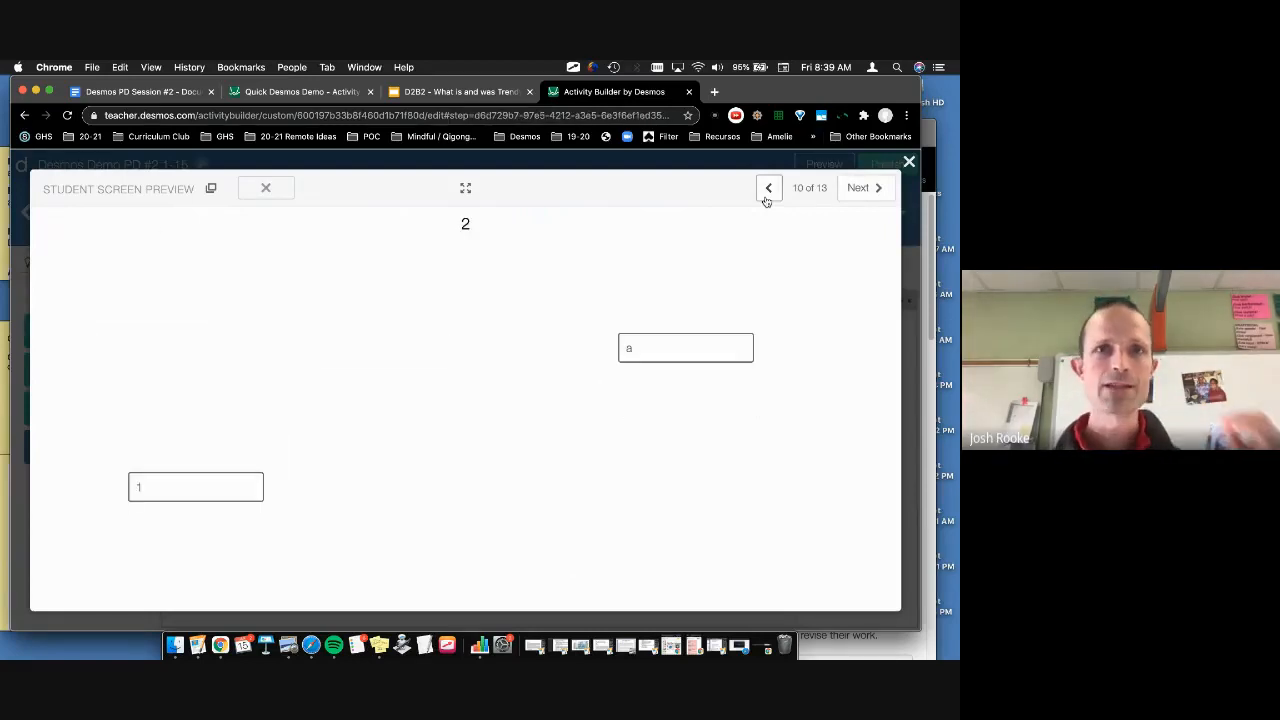
click(866, 187)
click(868, 187)
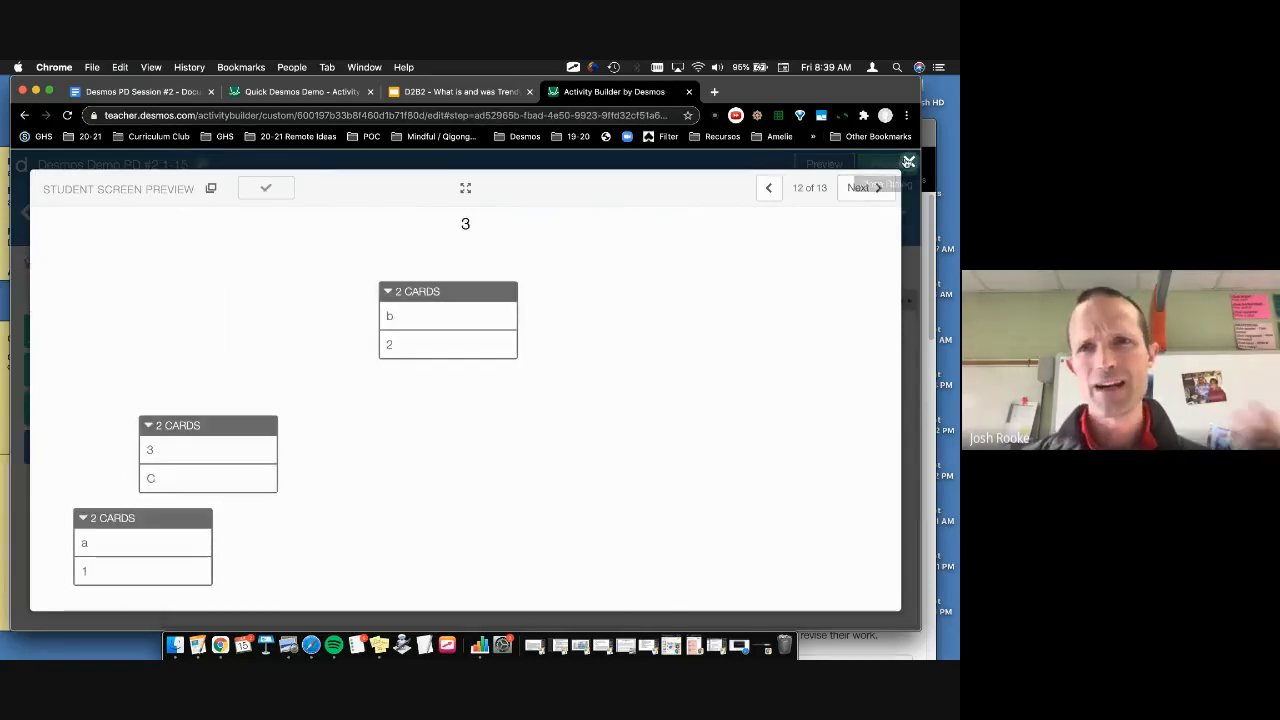
click(908, 161)
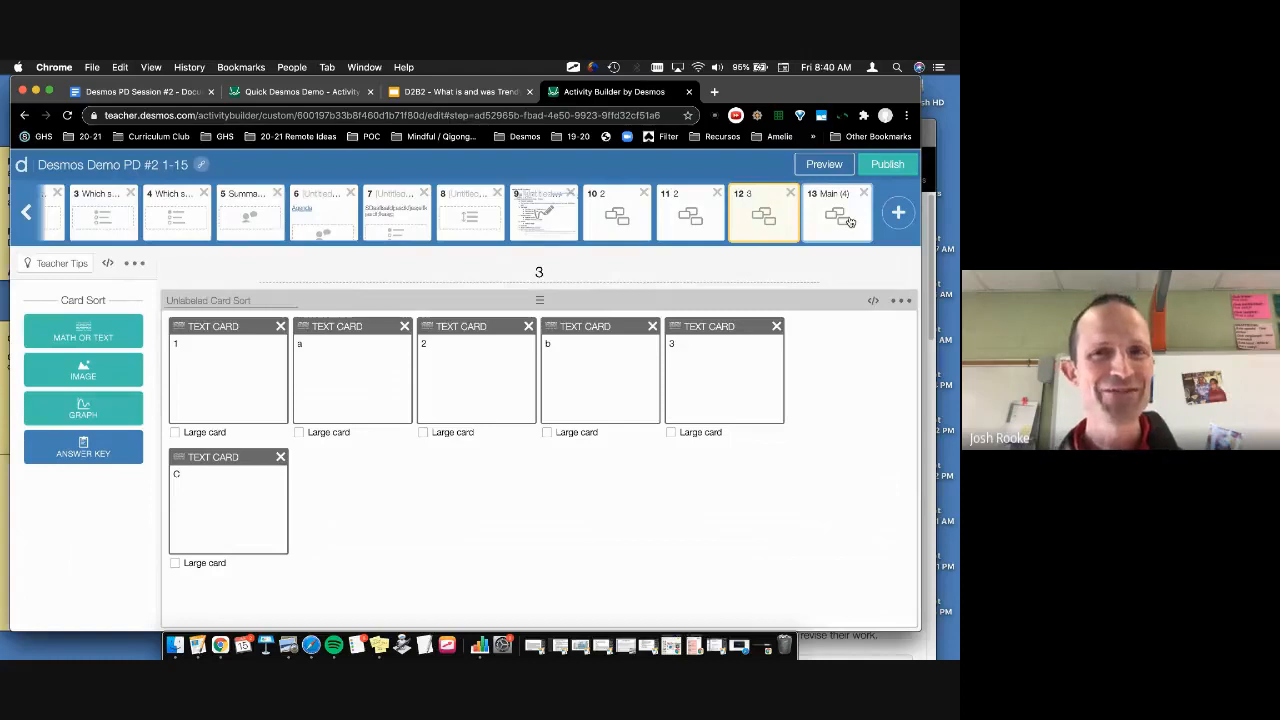
click(848, 221)
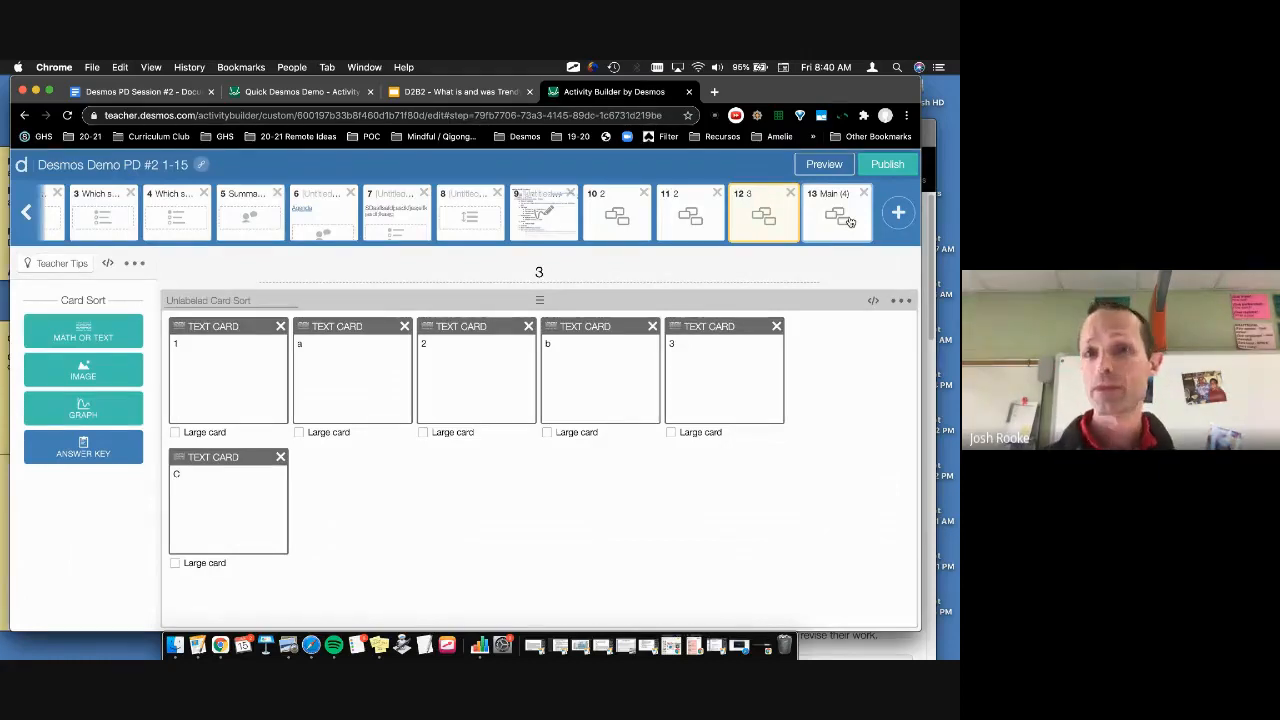
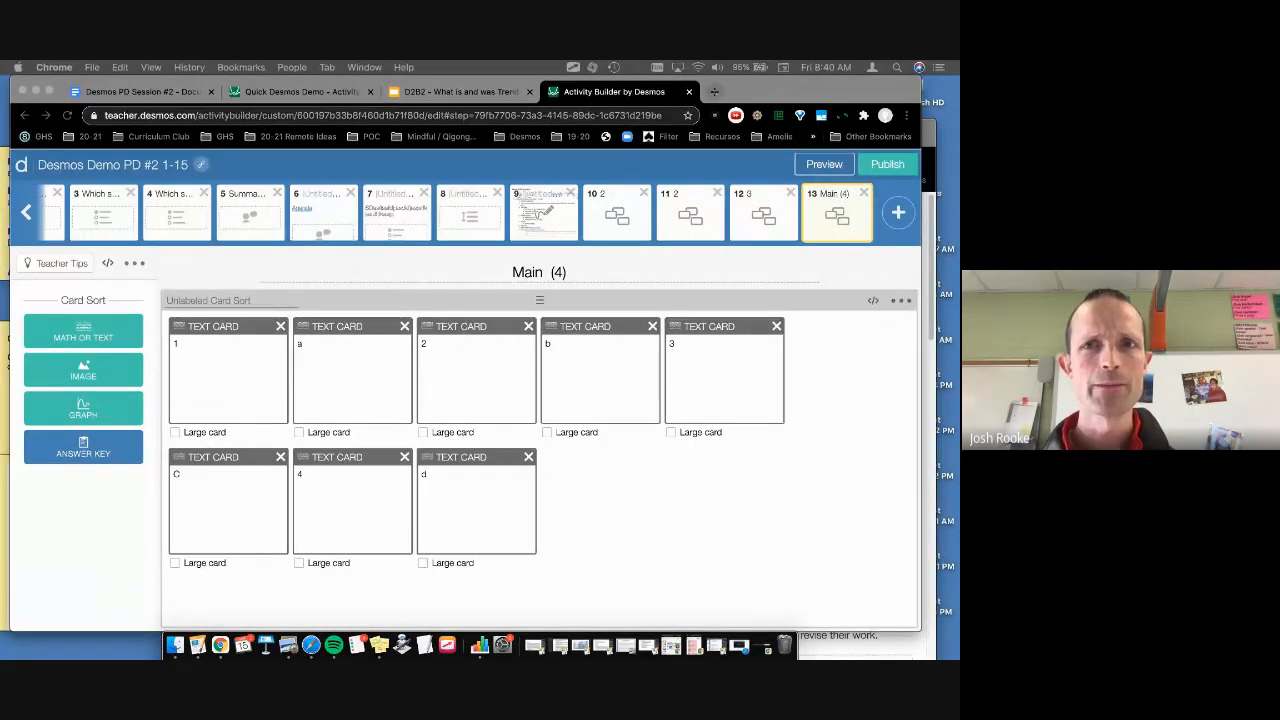
Step: Open teacher.desmos.com in a new tab and show the Custom activities list
key(super+t)
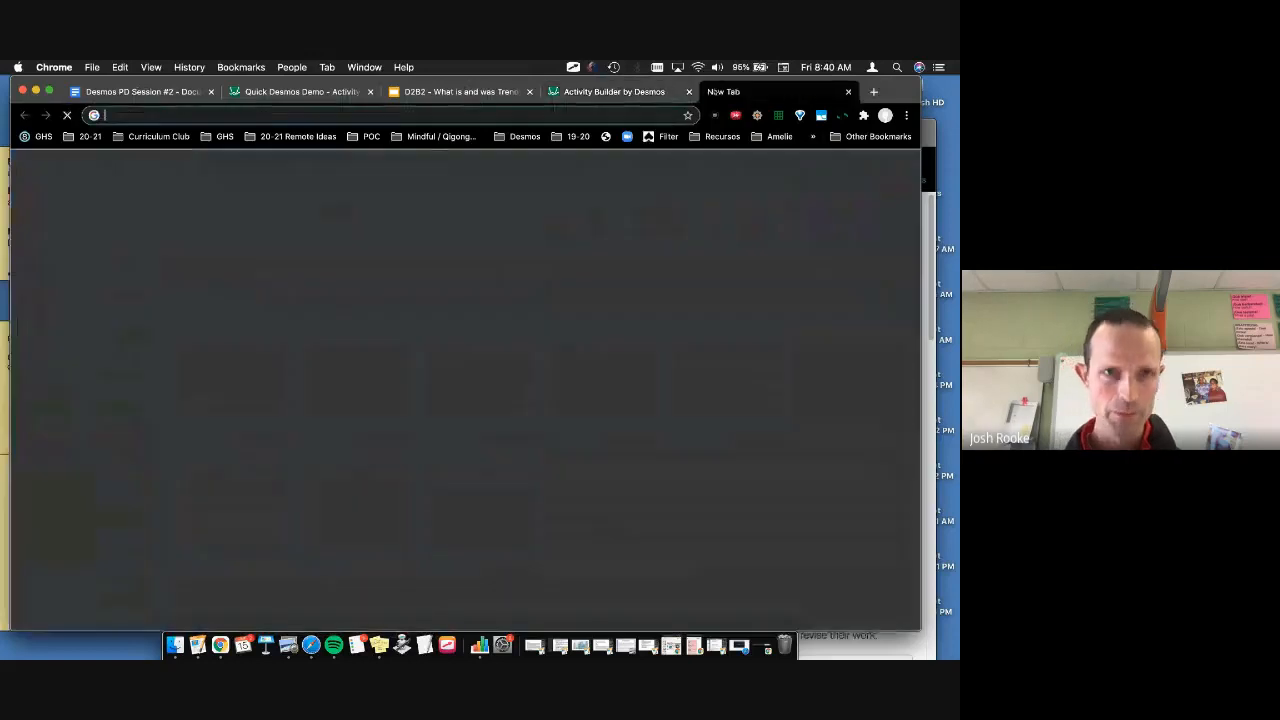
text(teacher.desmos.com)
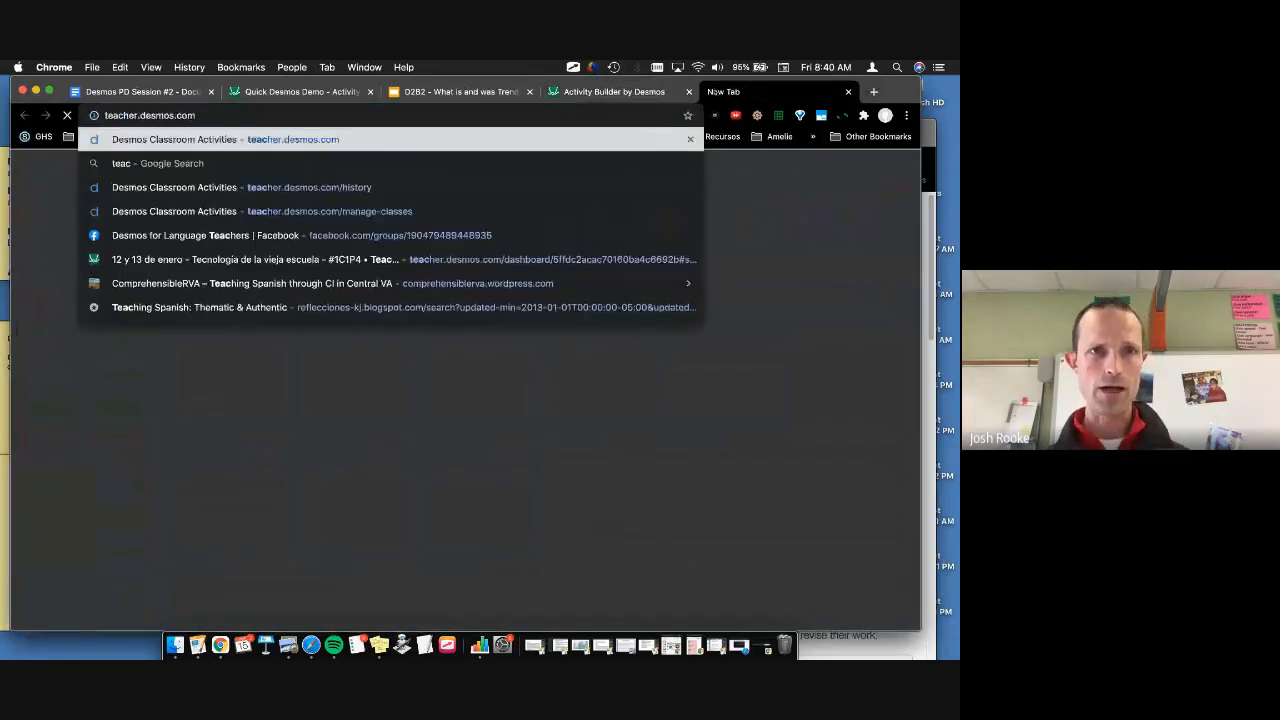
key(Return)
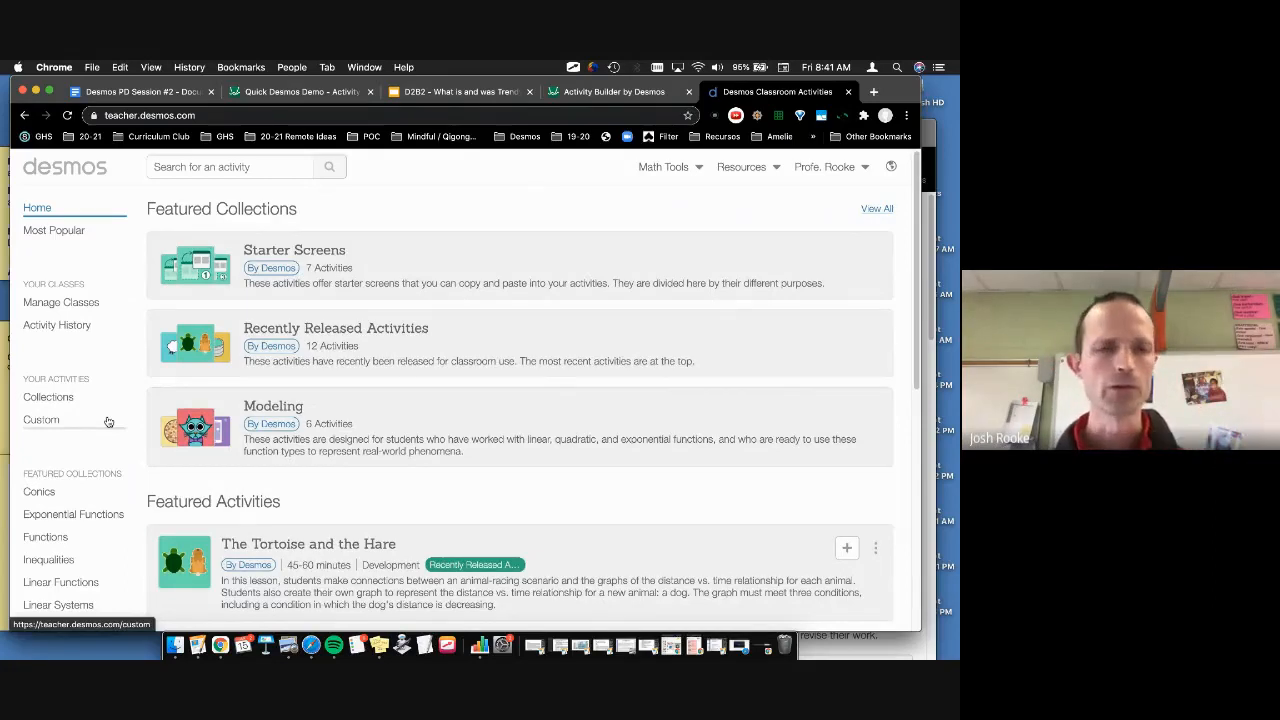
scroll(80, 418, down, 1)
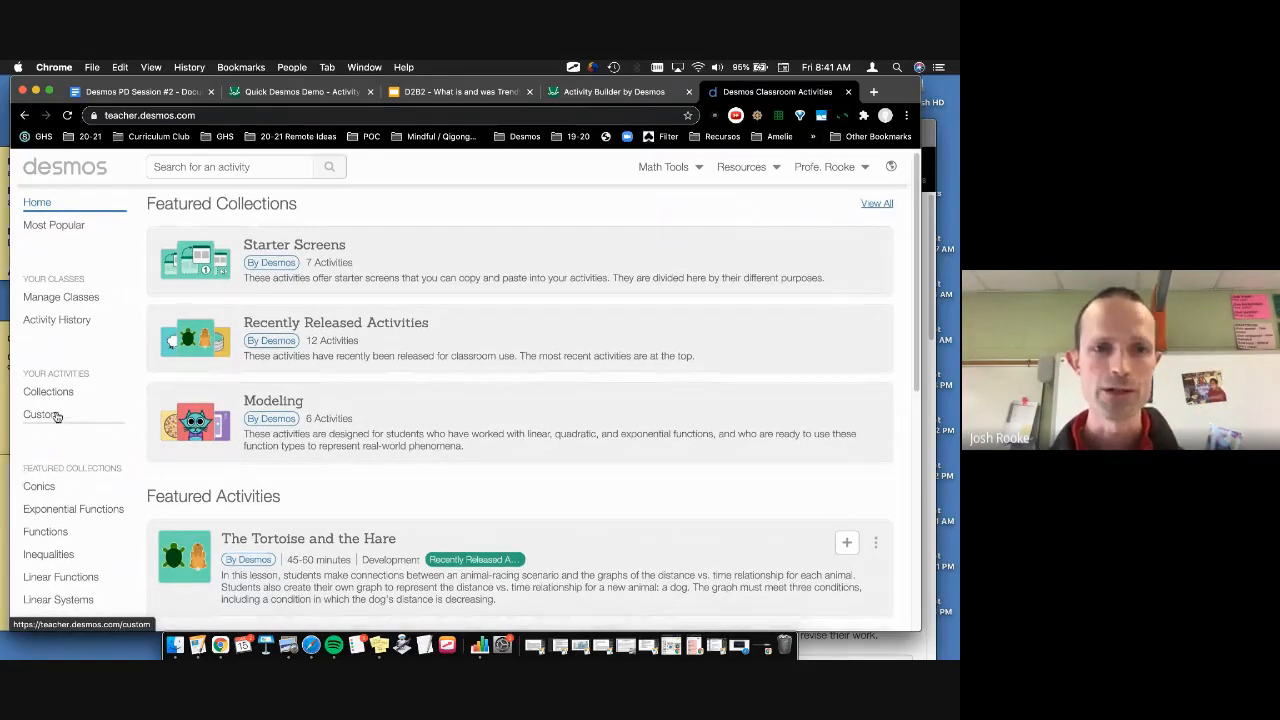
click(57, 417)
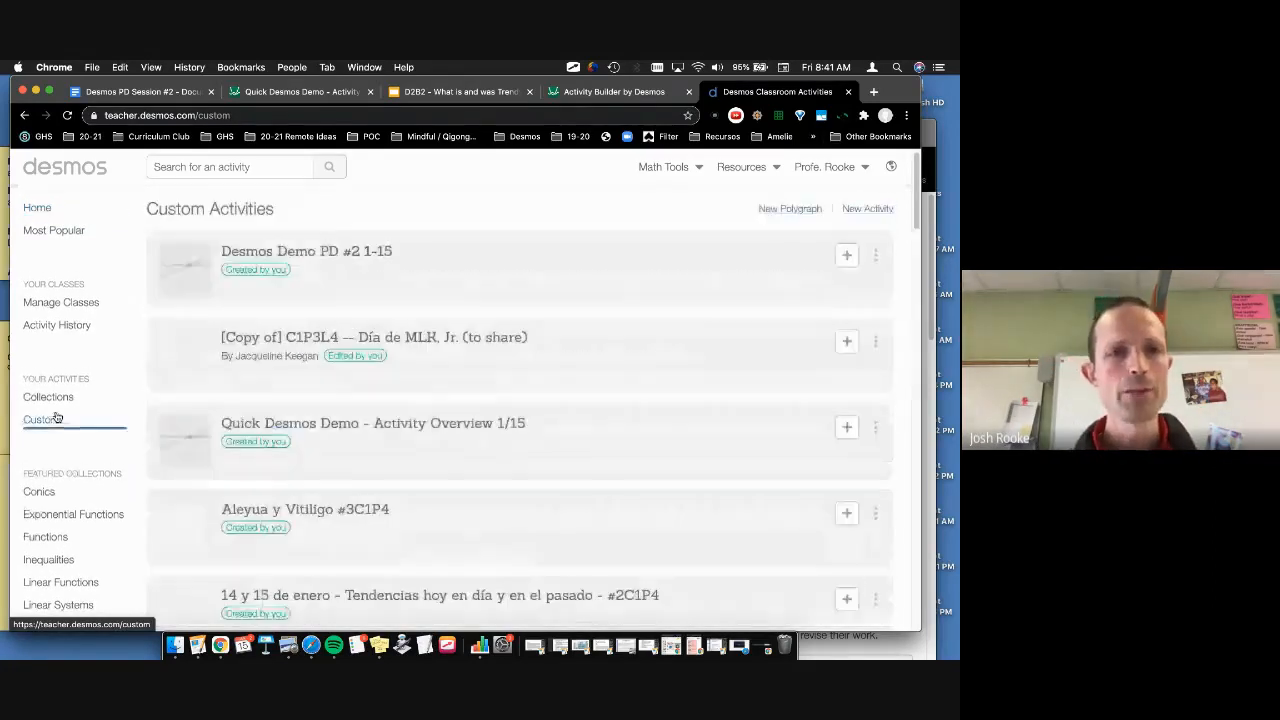
Step: Open the Introducing Desmos to Other Subject Areas activity and scroll through its overview
scroll(516, 346, down, 3)
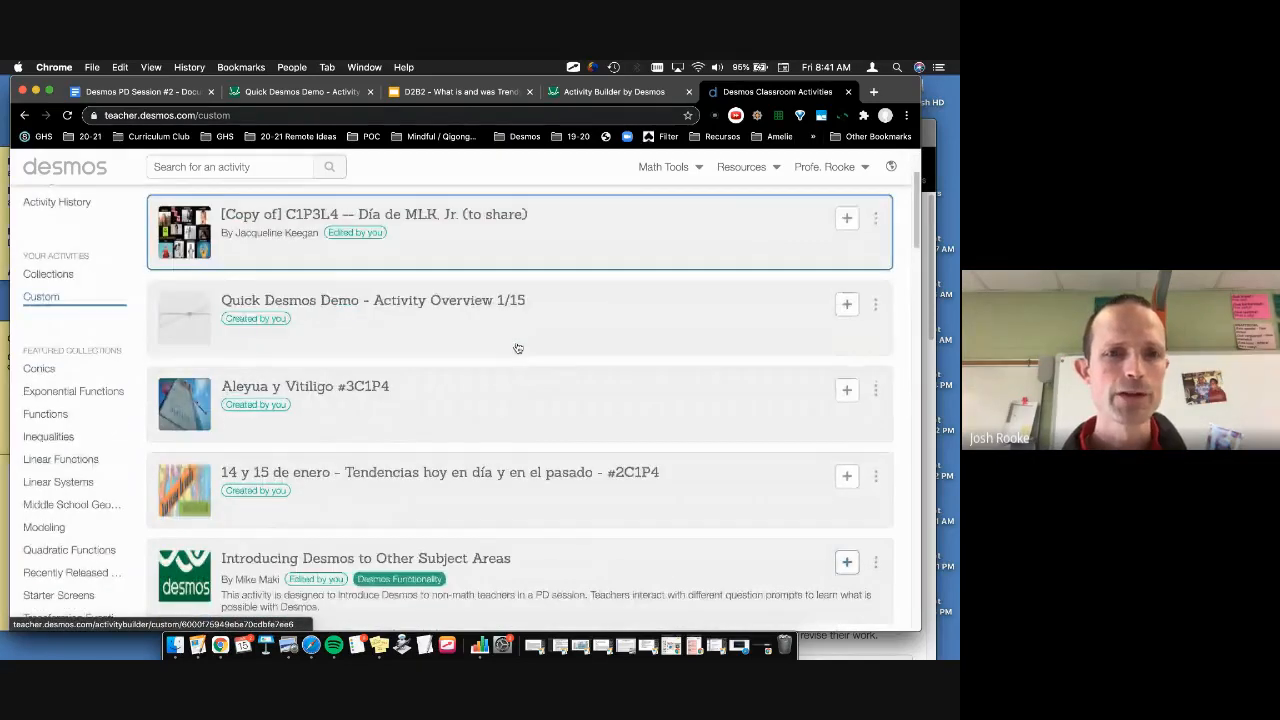
scroll(518, 348, down, 3)
click(522, 428)
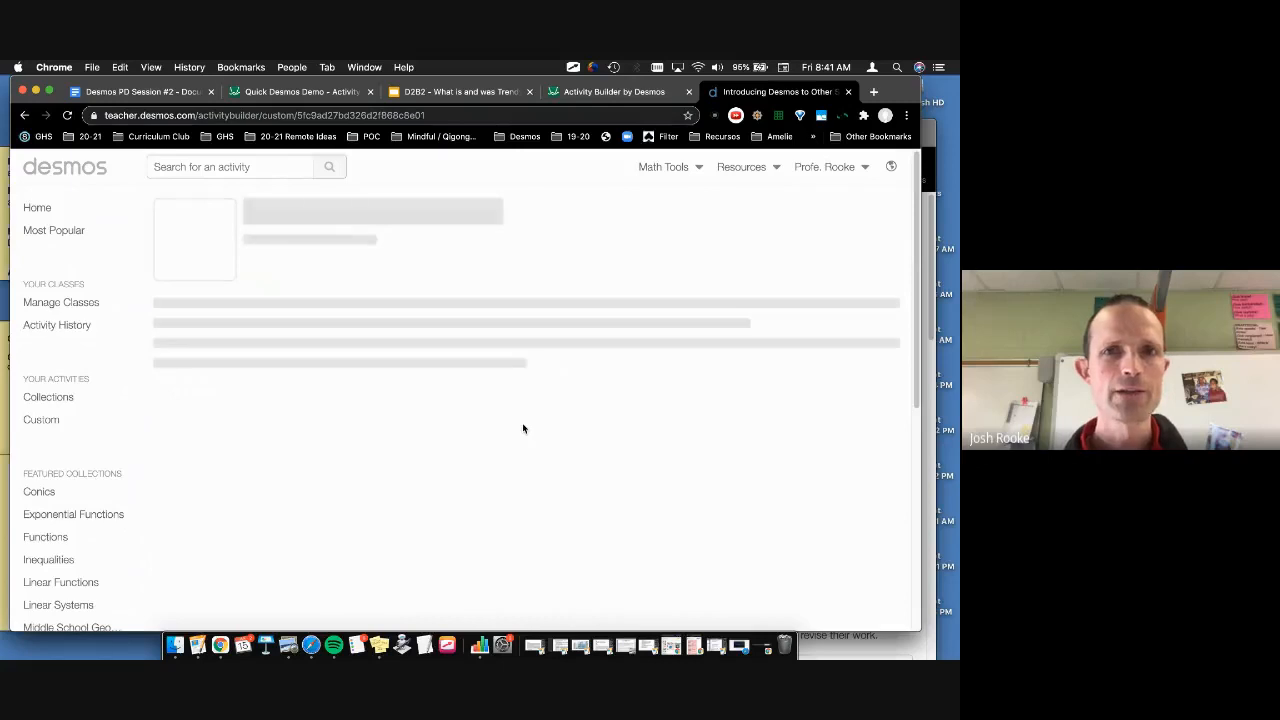
scroll(523, 429, down, 1)
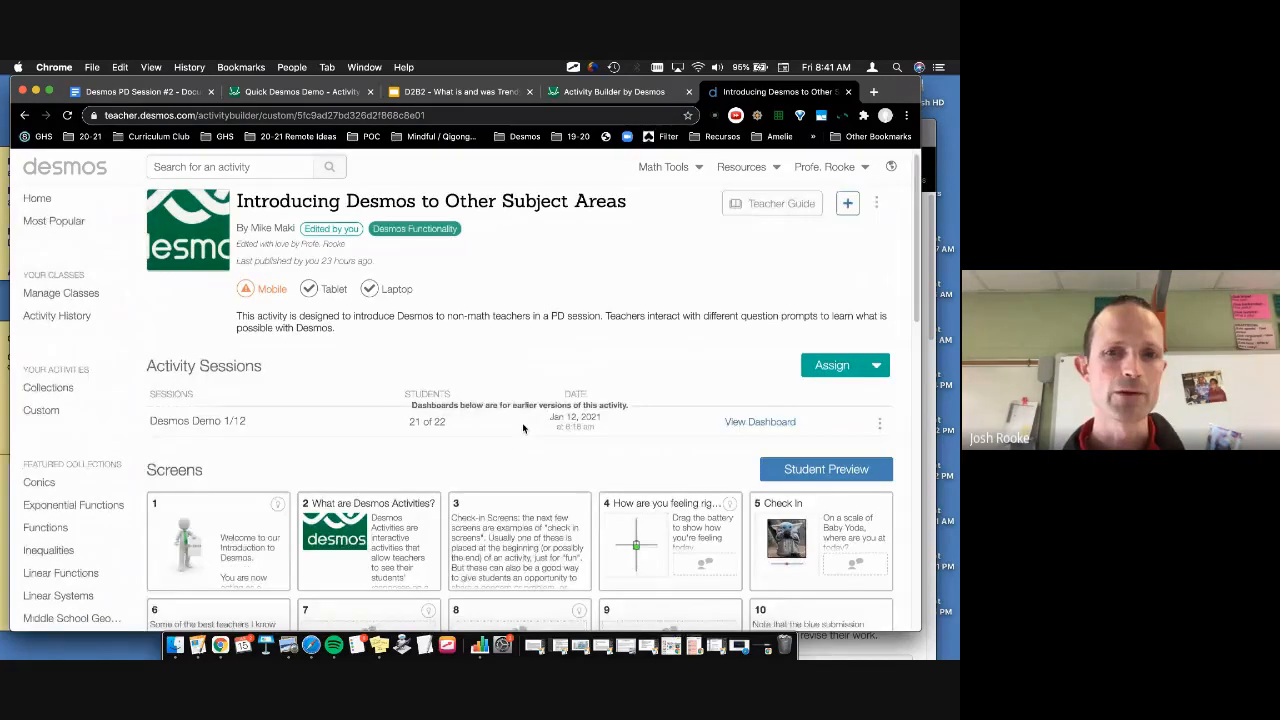
scroll(522, 428, down, 5)
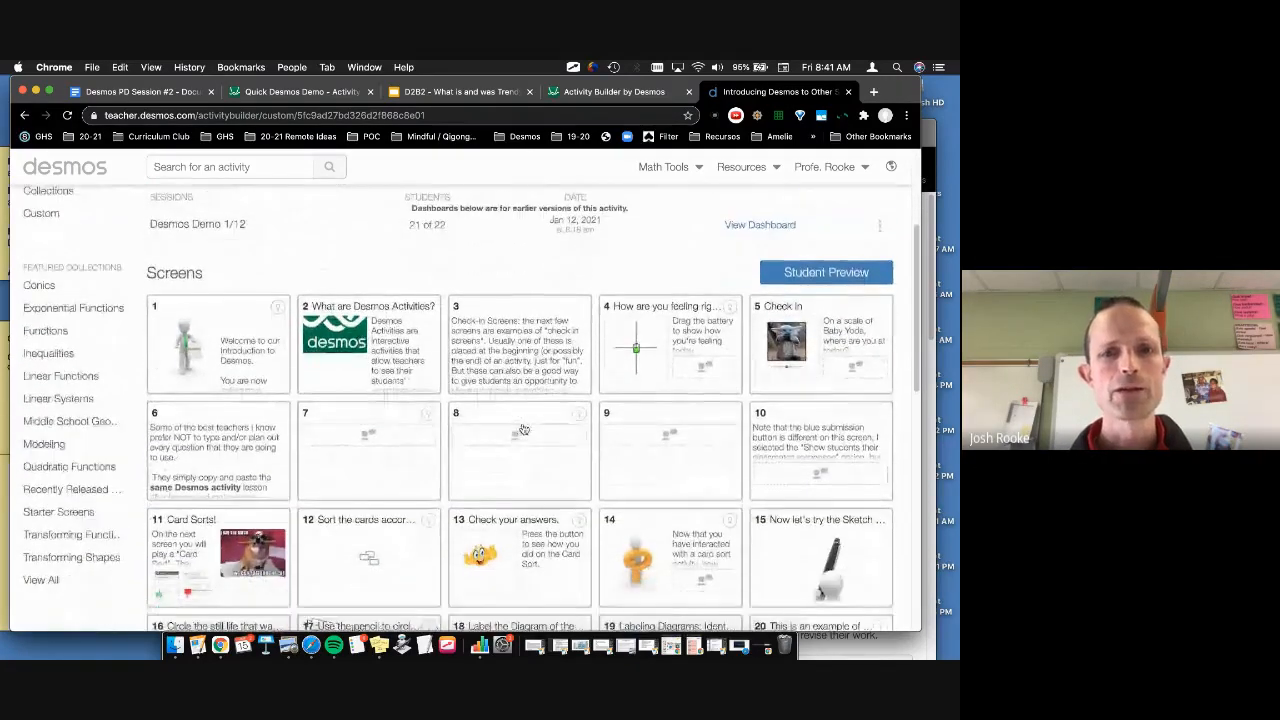
scroll(525, 426, up, 3)
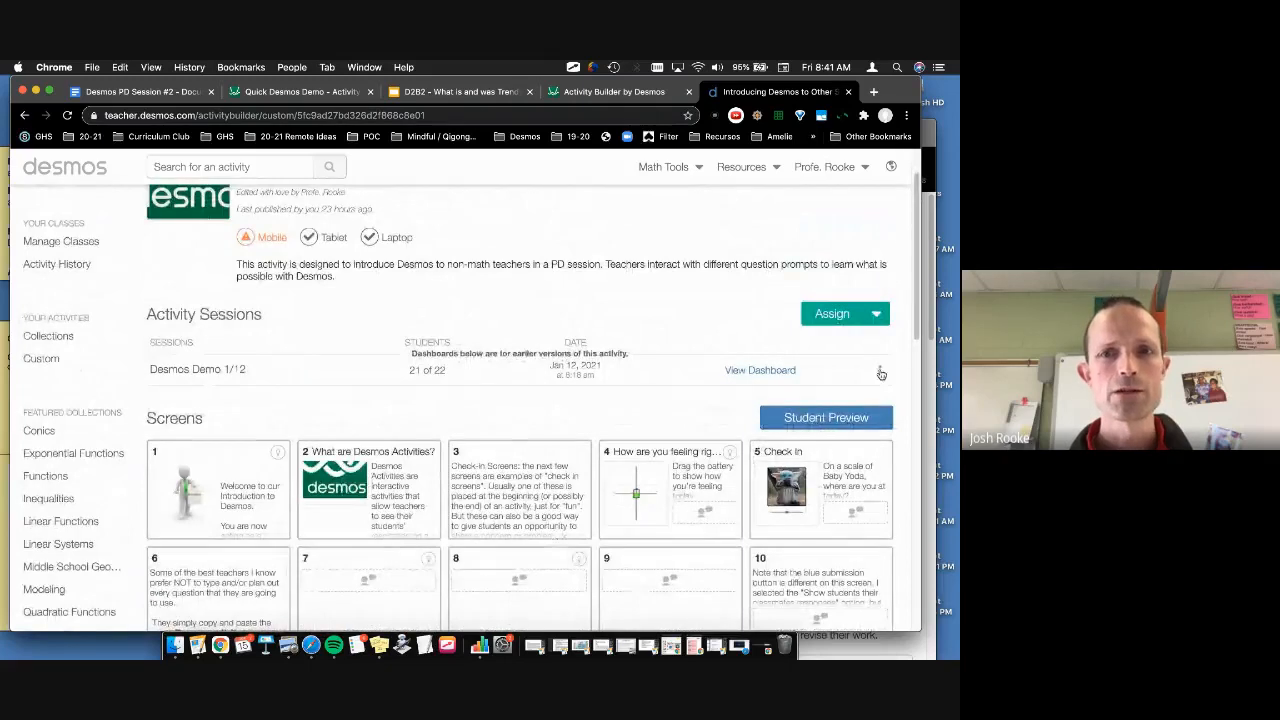
scroll(599, 432, up, 1)
scroll(599, 432, up, 1)
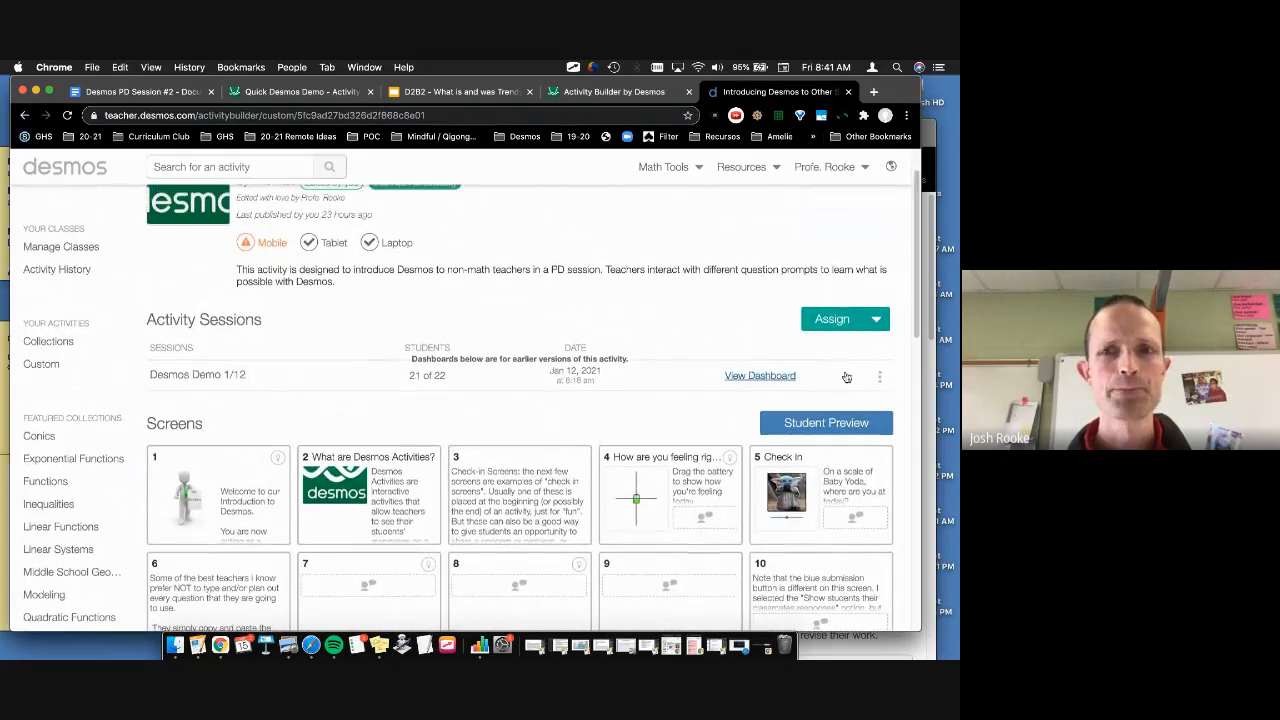
Step: Check the Desmos Demo 1/12 session and activity options, and glance at screen 13 in the builder
click(884, 377)
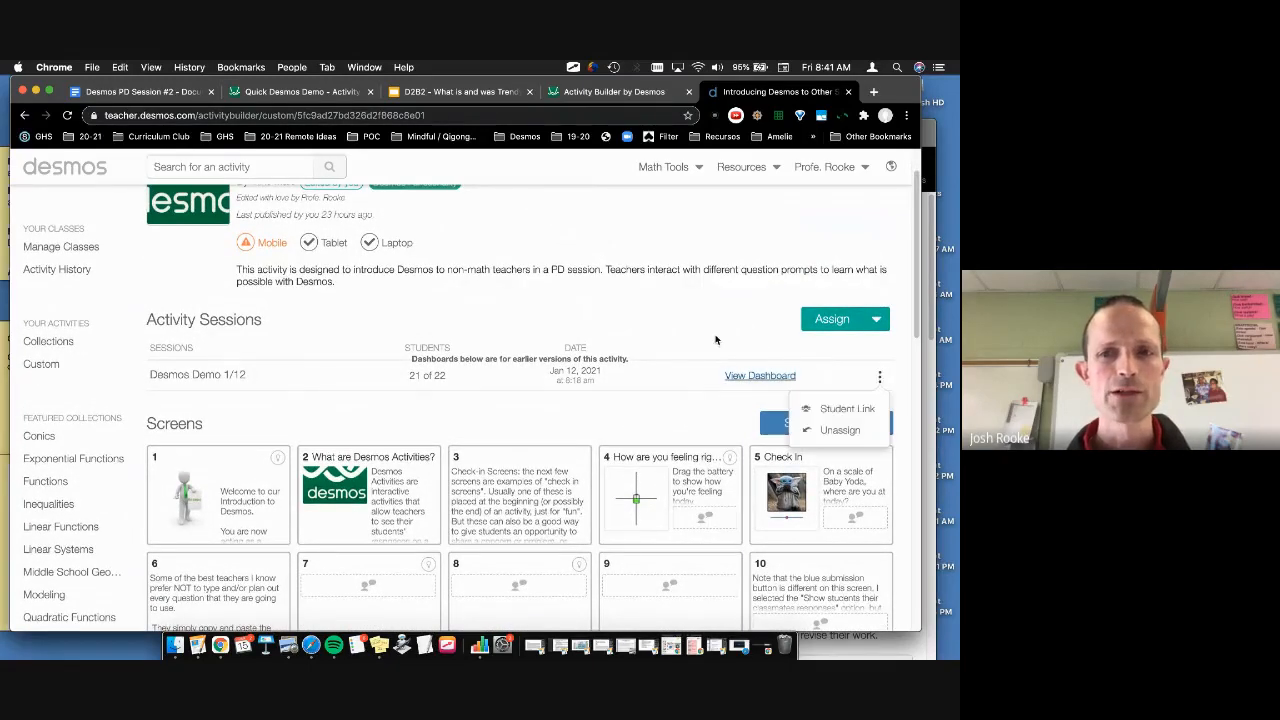
click(678, 321)
scroll(678, 321, up, 2)
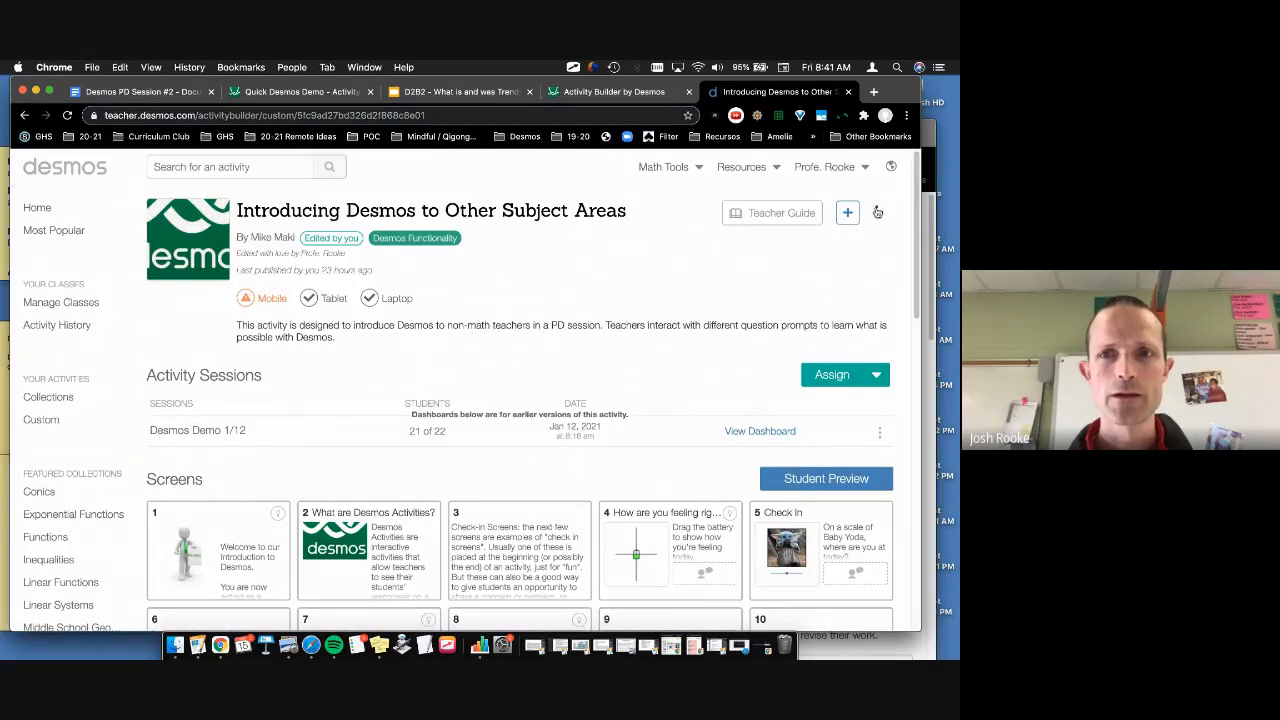
click(876, 212)
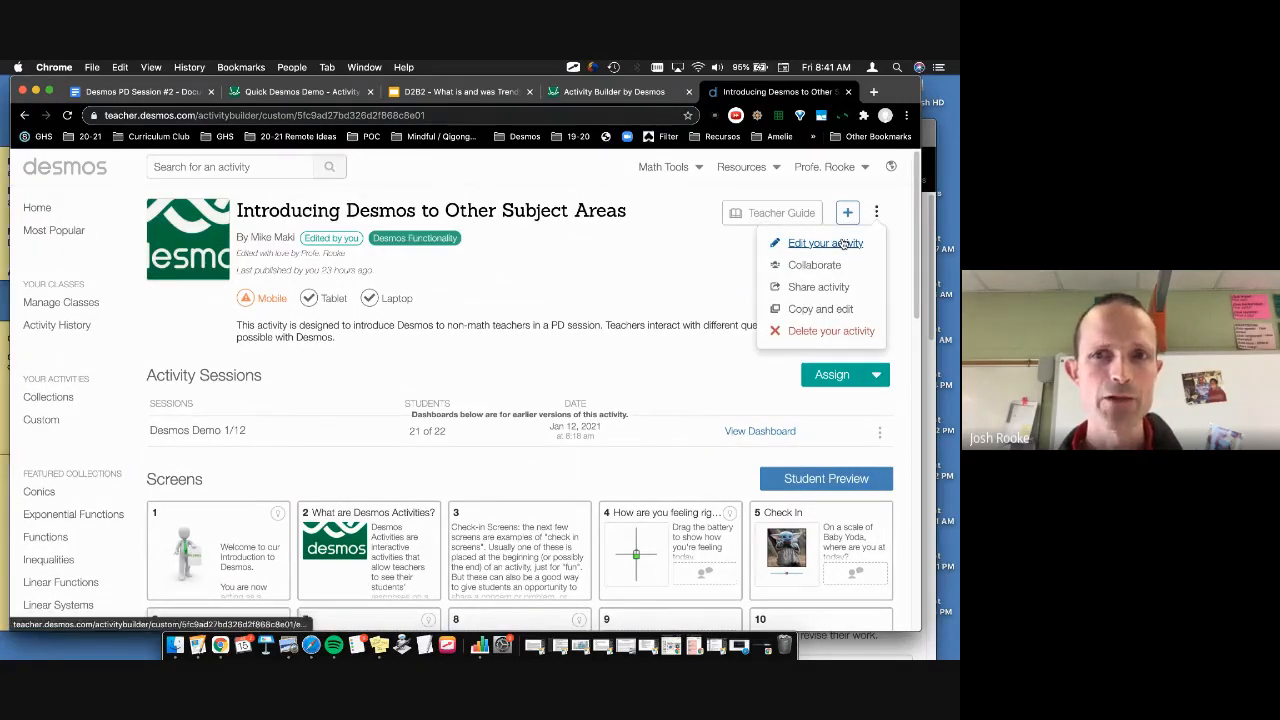
click(633, 93)
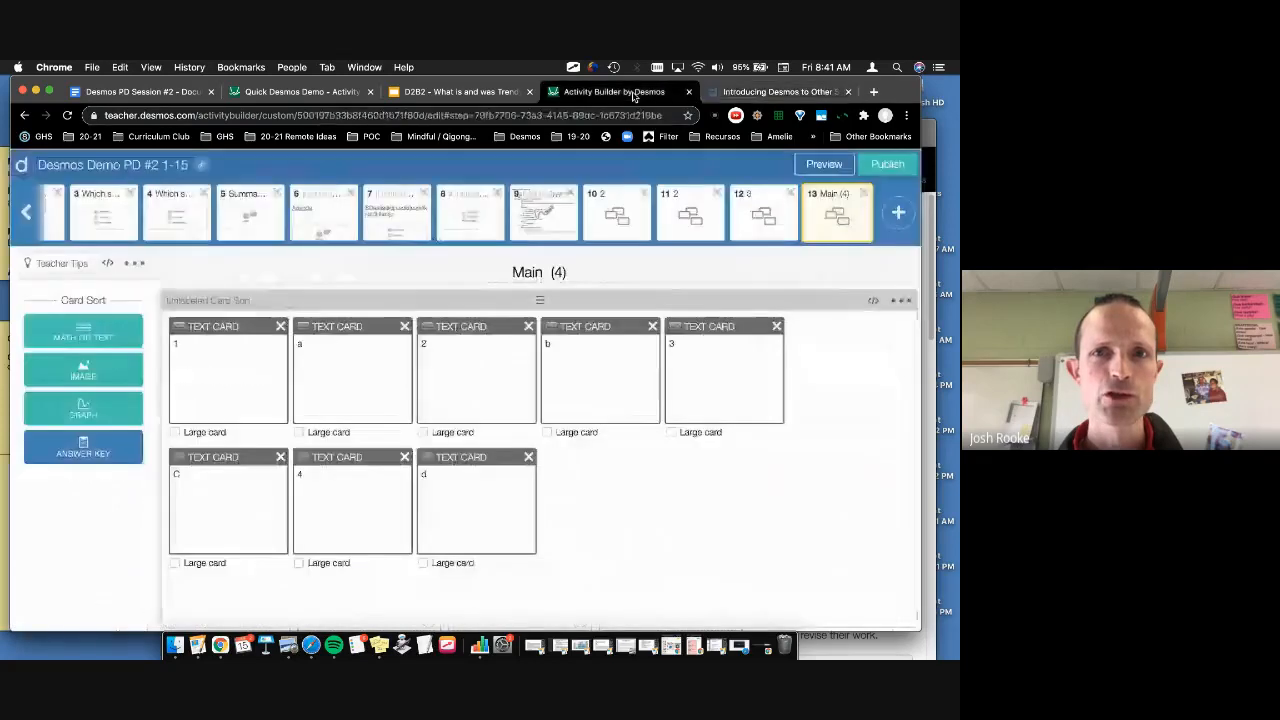
click(828, 209)
click(760, 93)
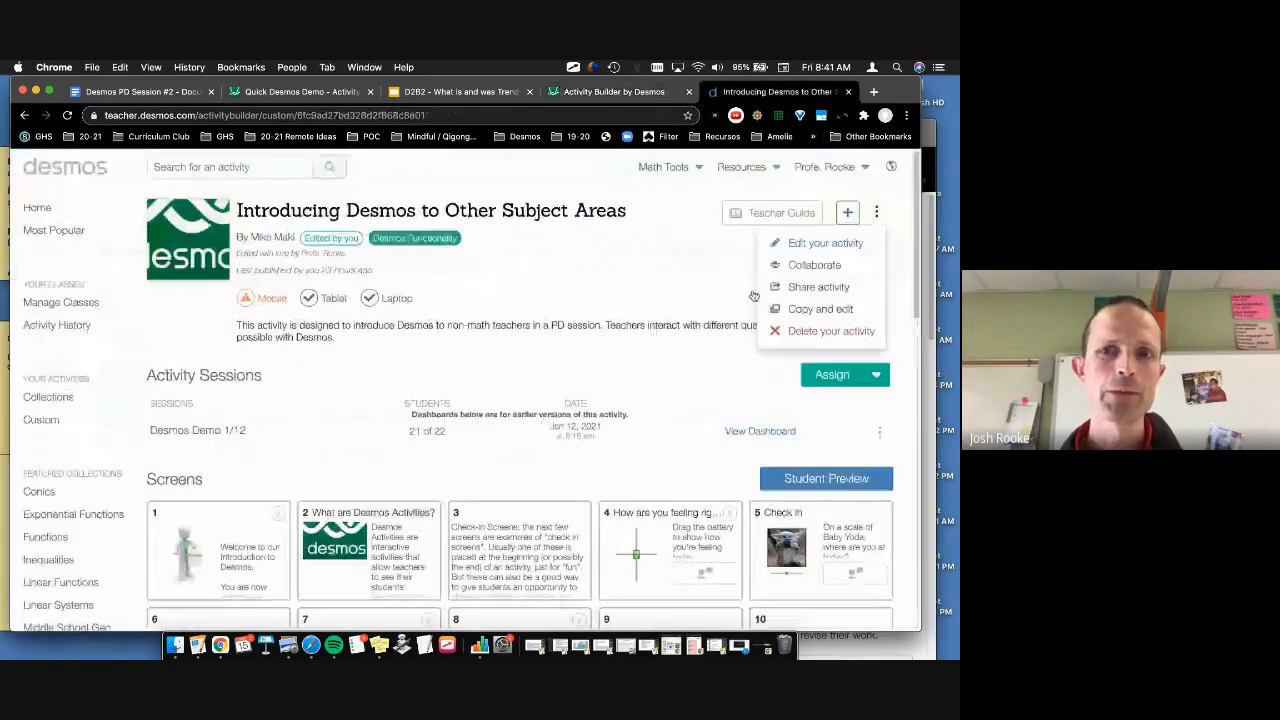
click(708, 469)
Step: Scroll to screen 13, 'Check your answers.', and open its student preview
scroll(708, 469, down, 2)
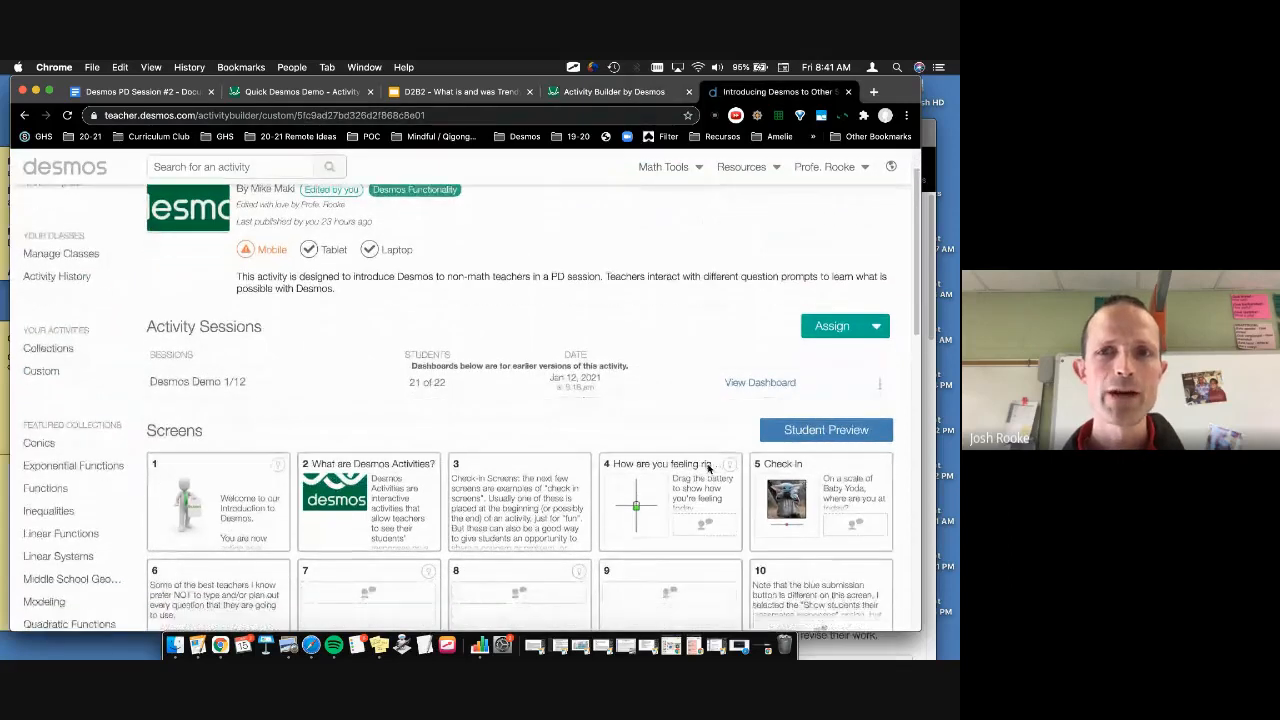
scroll(708, 469, down, 10)
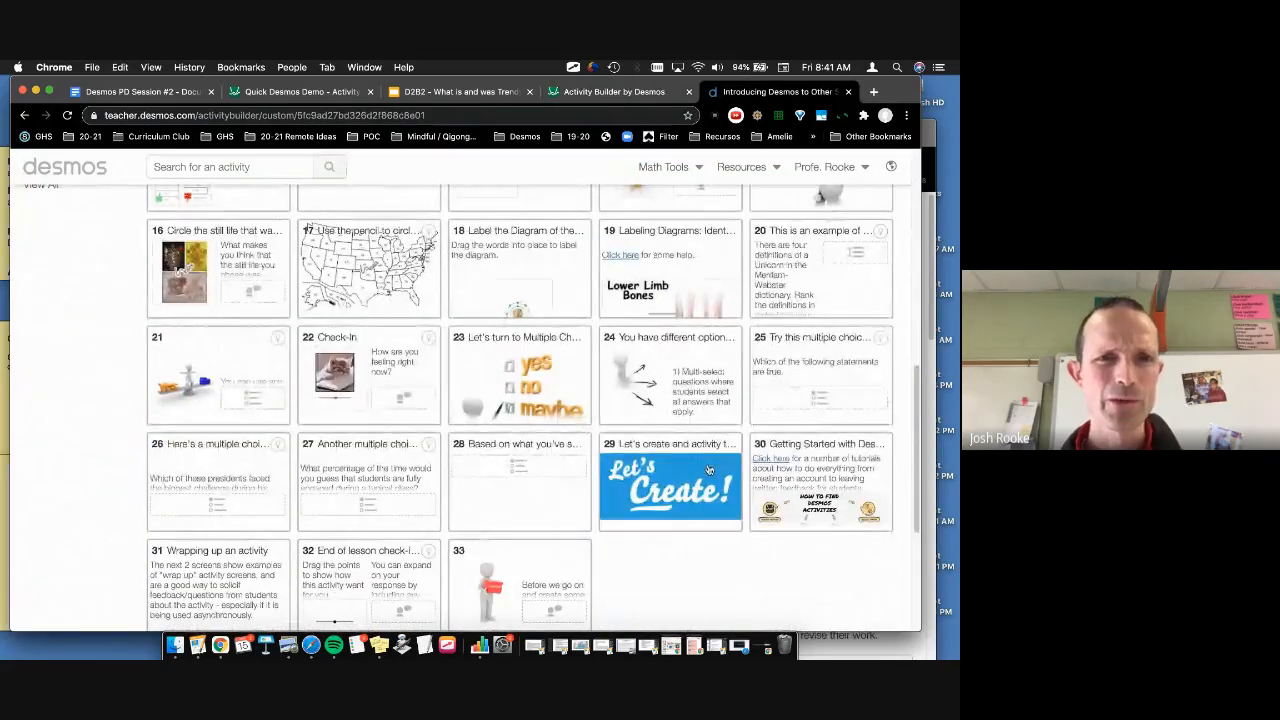
scroll(708, 470, down, 1)
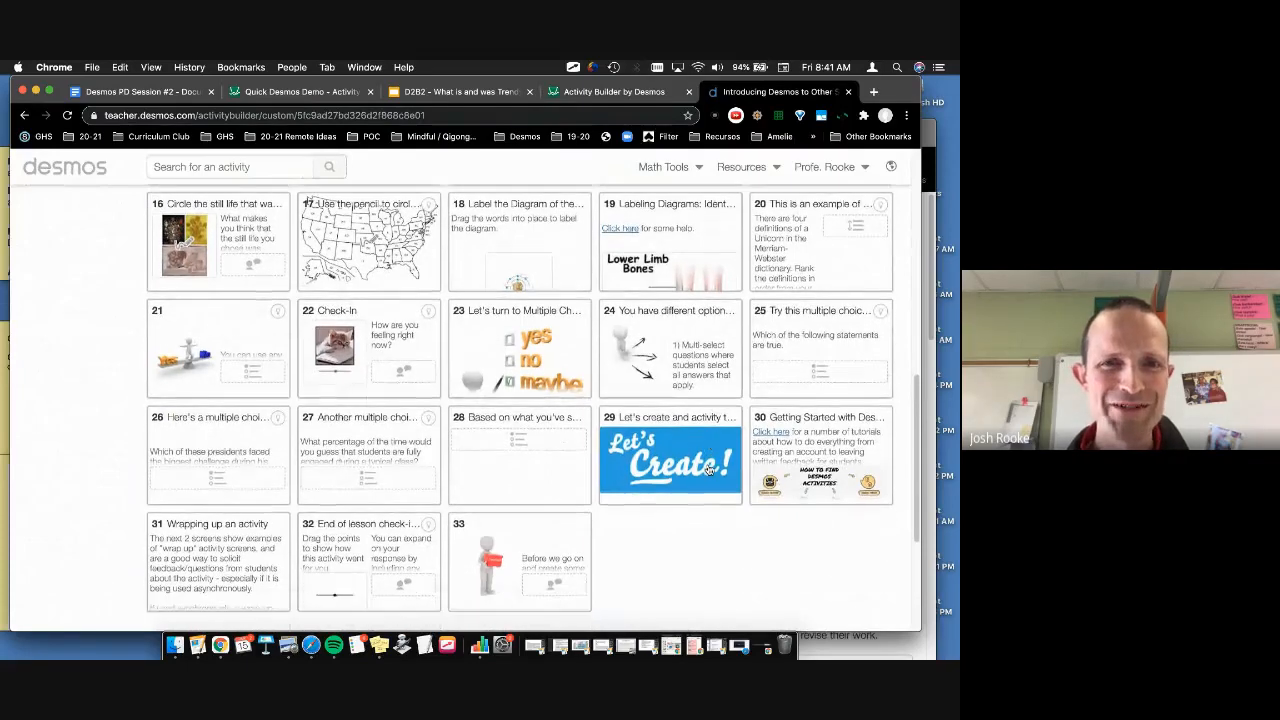
scroll(708, 469, up, 4)
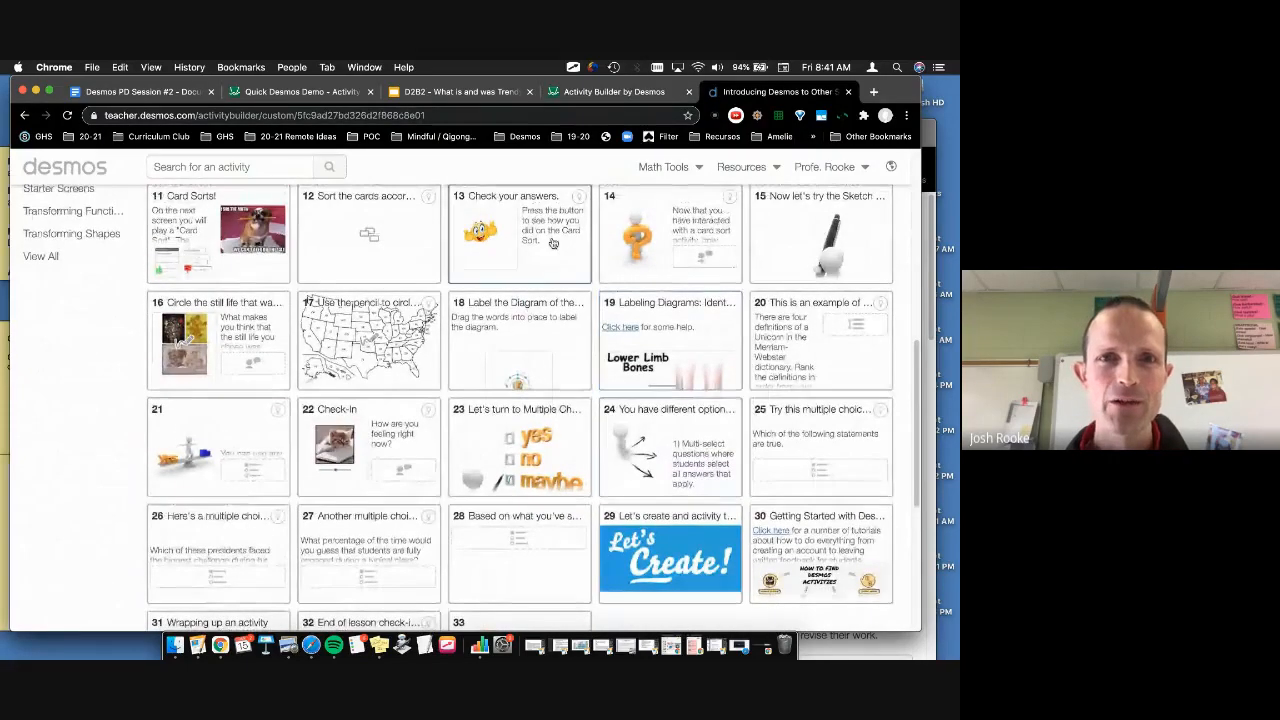
click(552, 243)
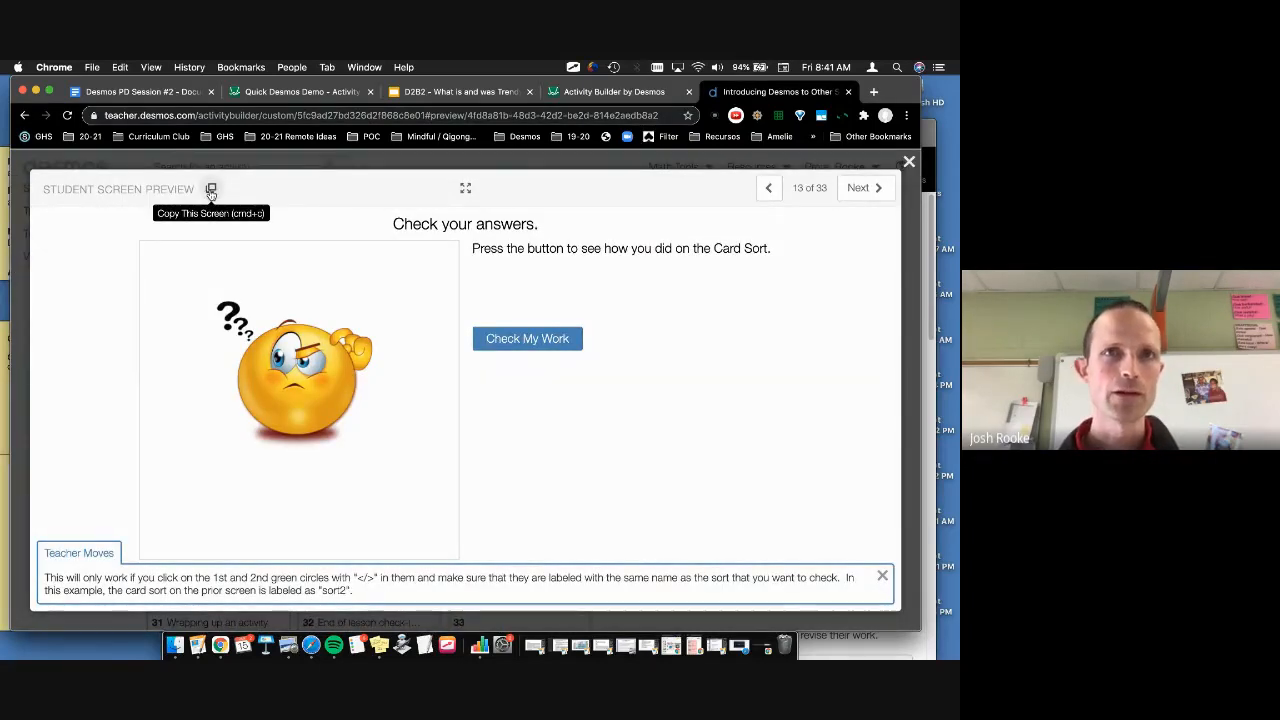
Step: Copy the 'Check your answers.' screen and paste it after screen 13 in Desmos Demo PD #2 1-15
click(211, 192)
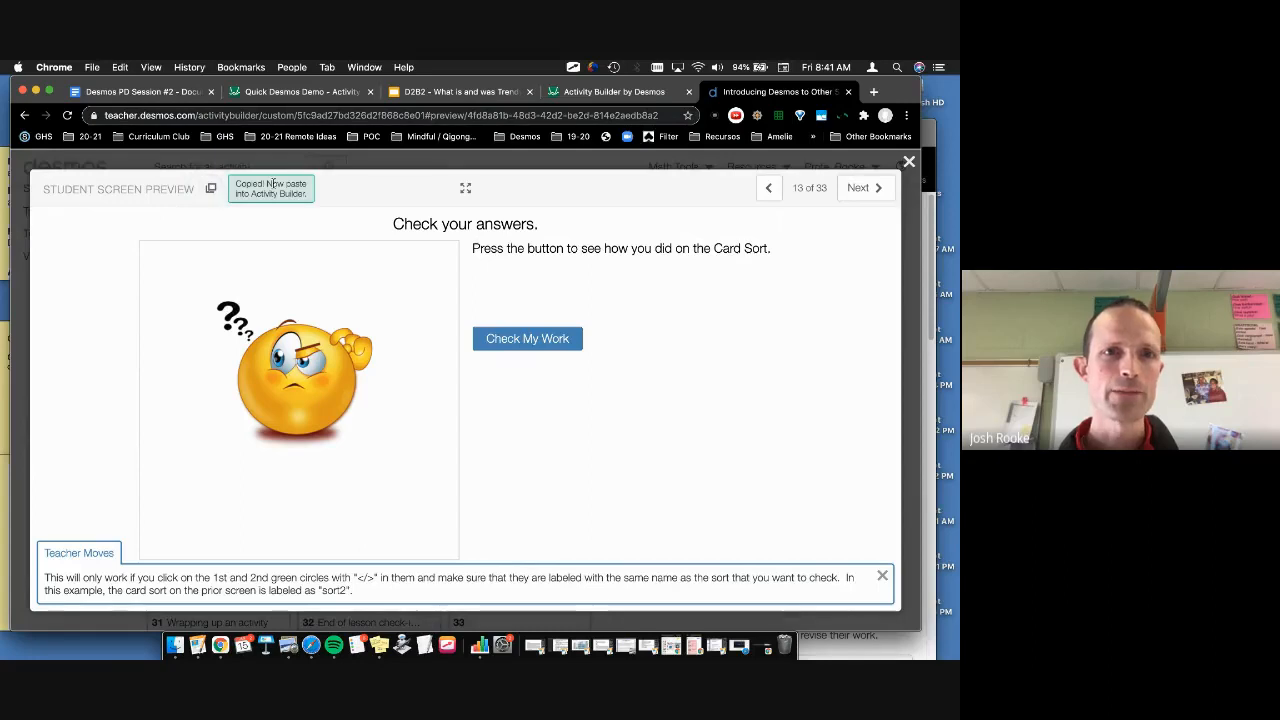
click(607, 93)
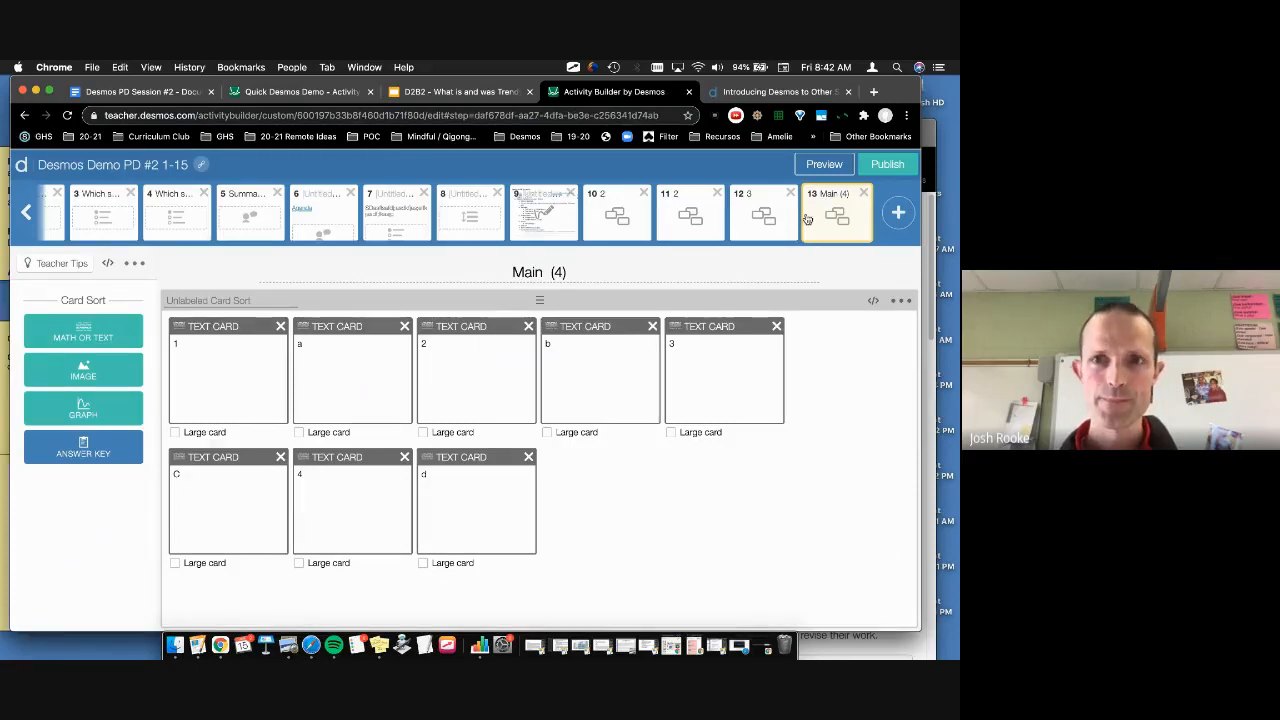
key(super+v)
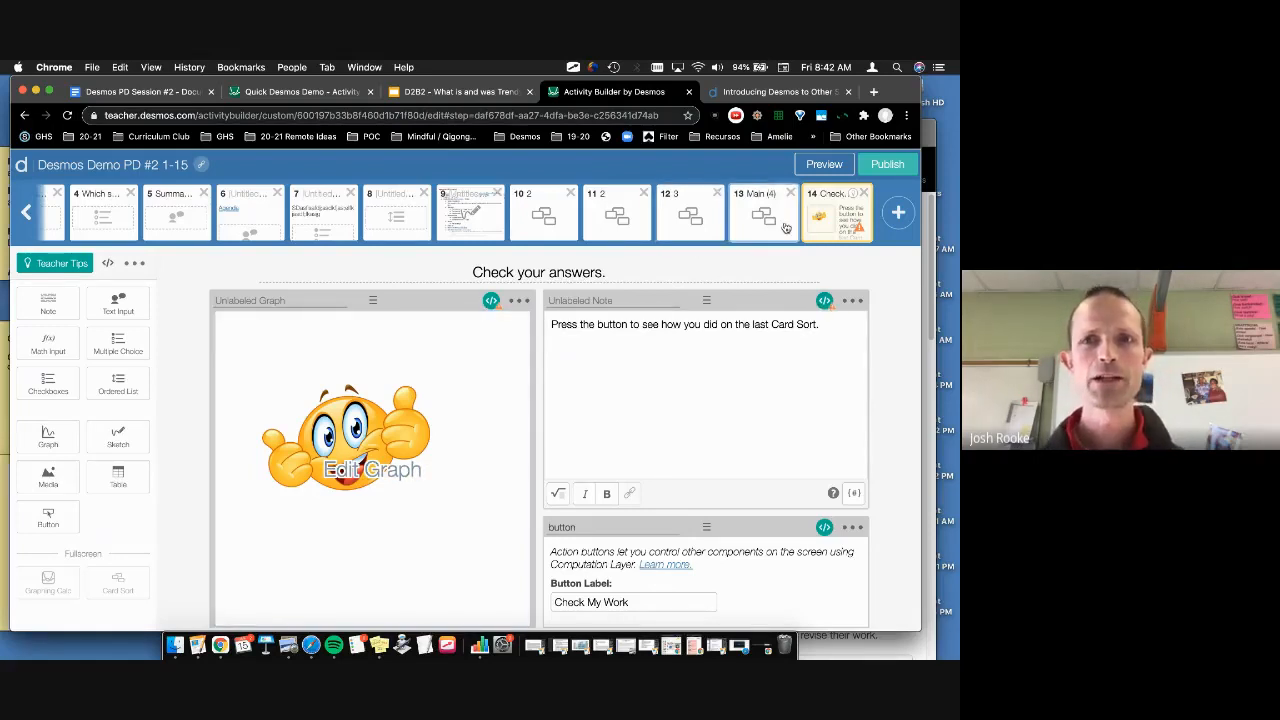
Step: Inspect the pasted graph's script referencing sort2, then return to screen 13
click(490, 302)
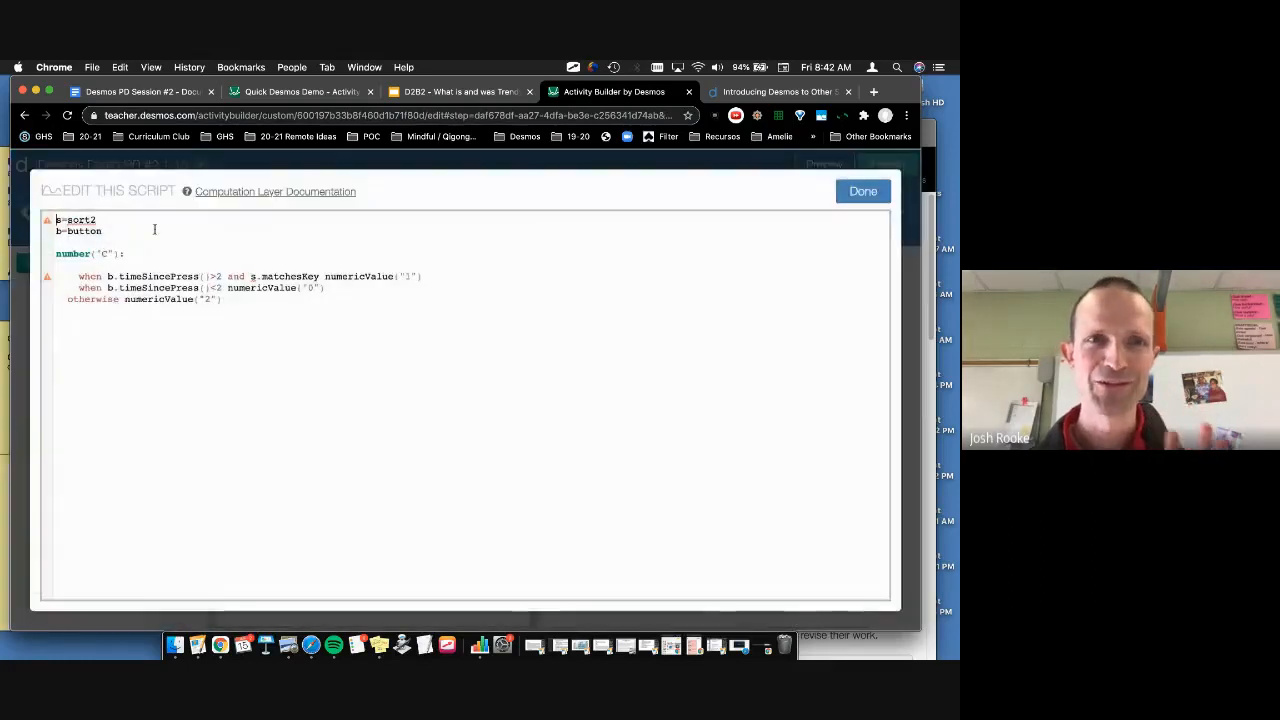
drag(98, 220, 68, 220)
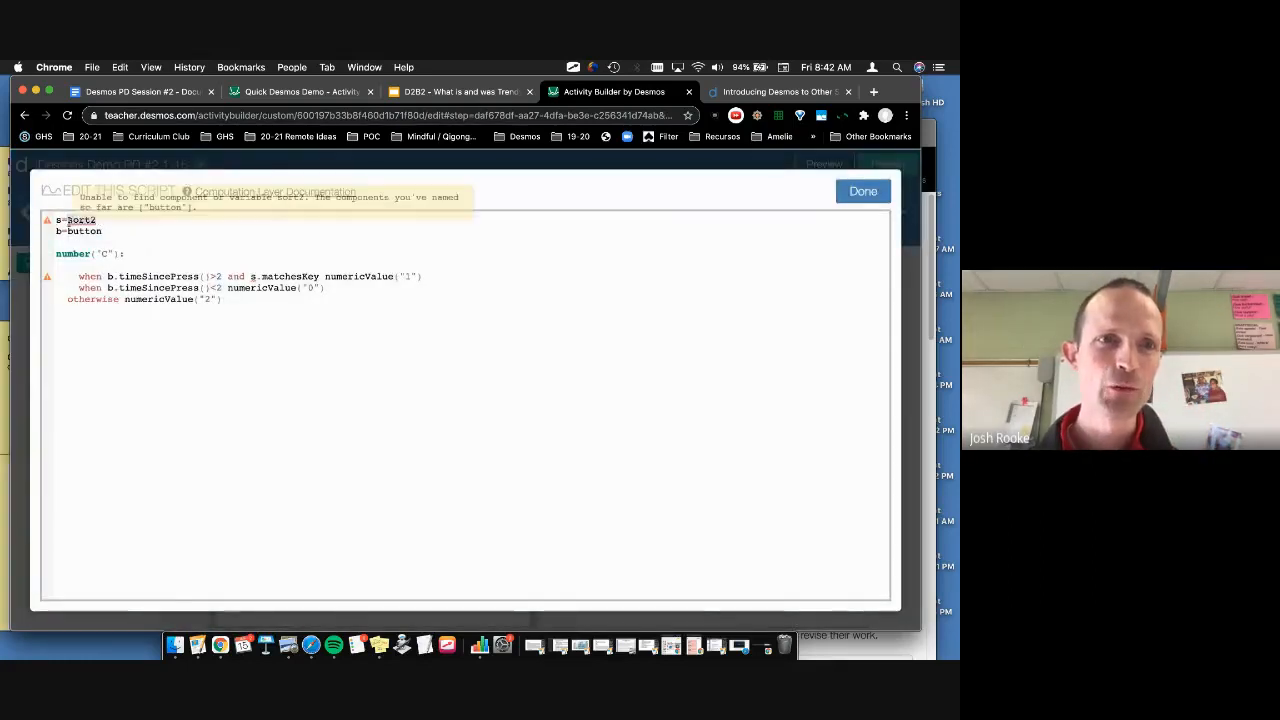
click(872, 191)
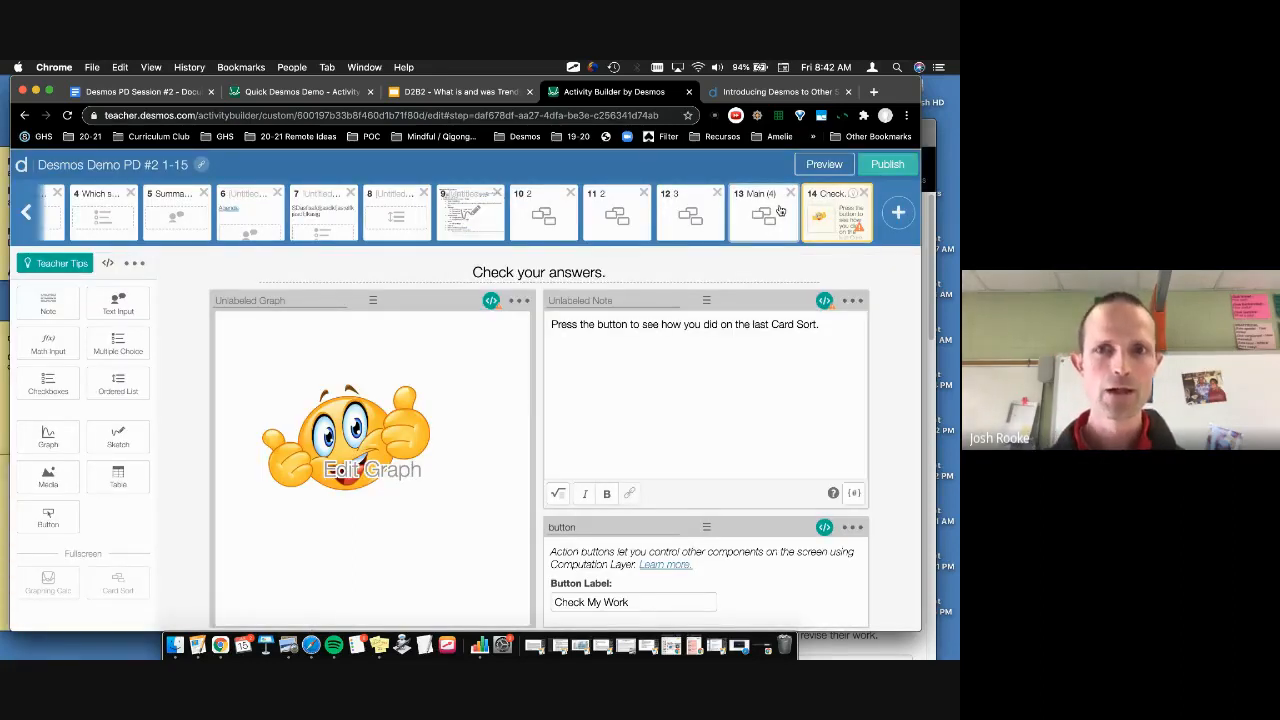
click(780, 210)
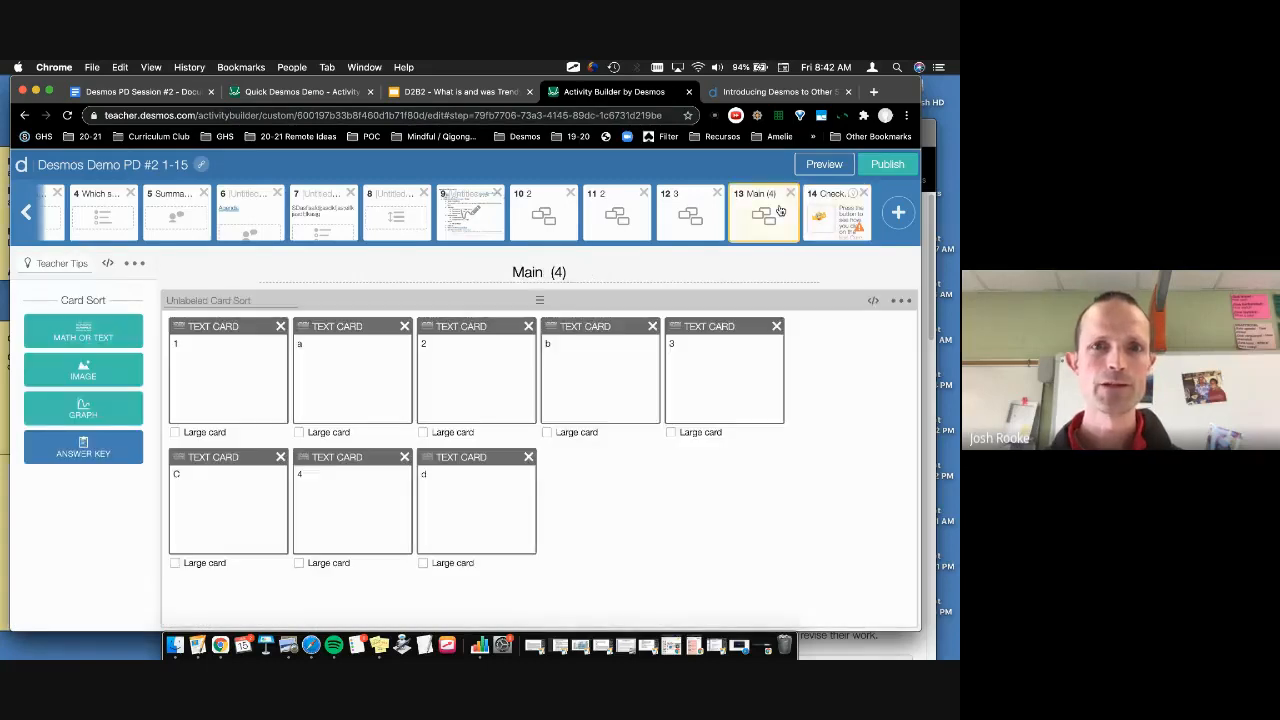
Step: Name the screen 13 card sort sort2, then paste another check screen after screen 11
click(231, 302)
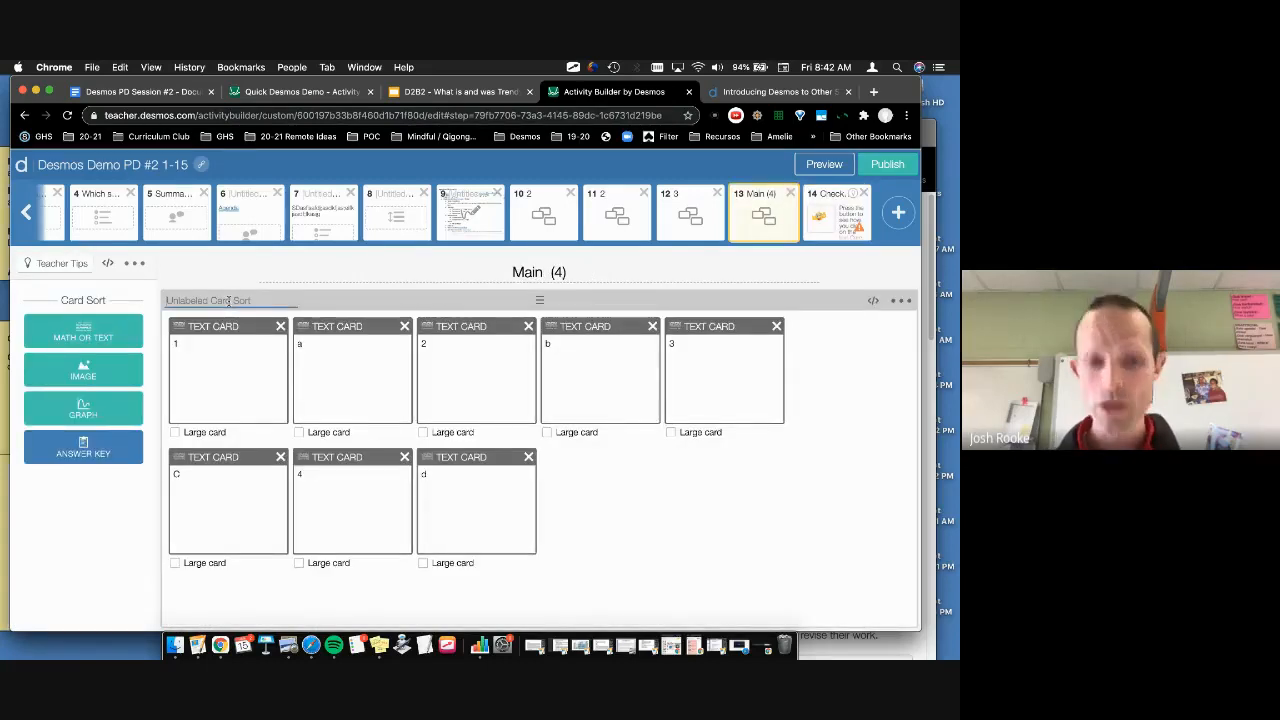
text(sort2)
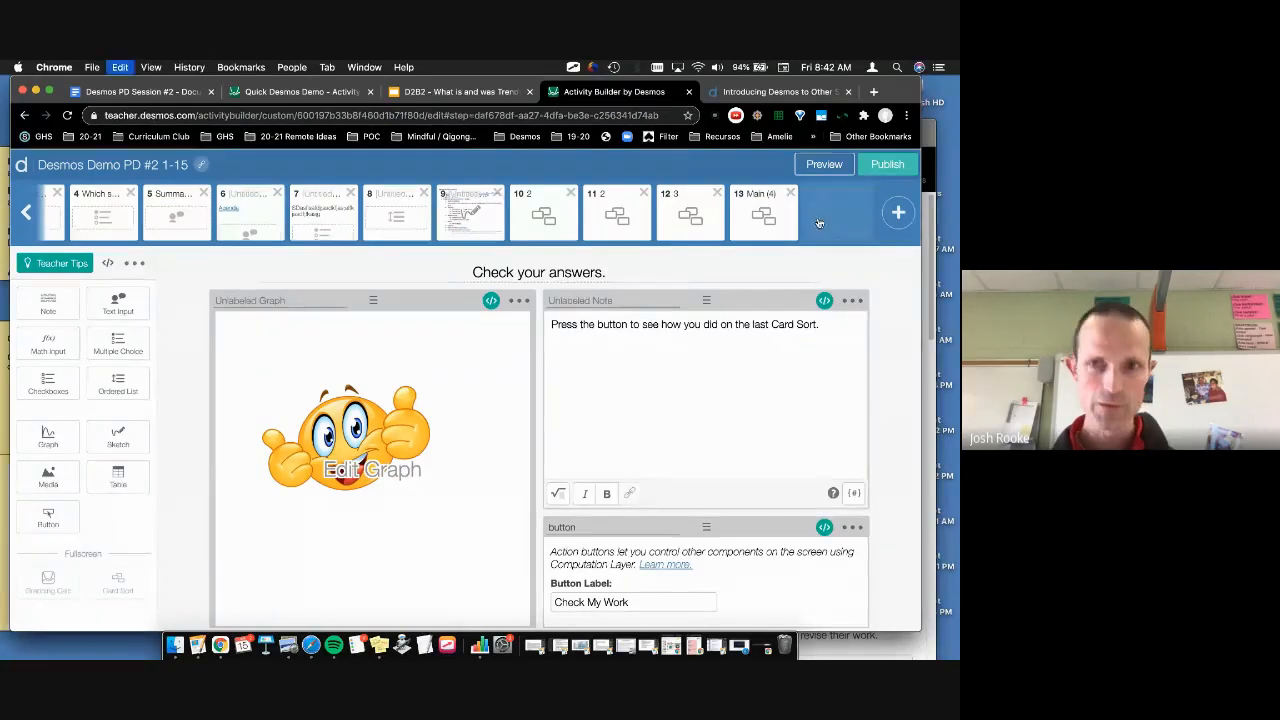
click(648, 215)
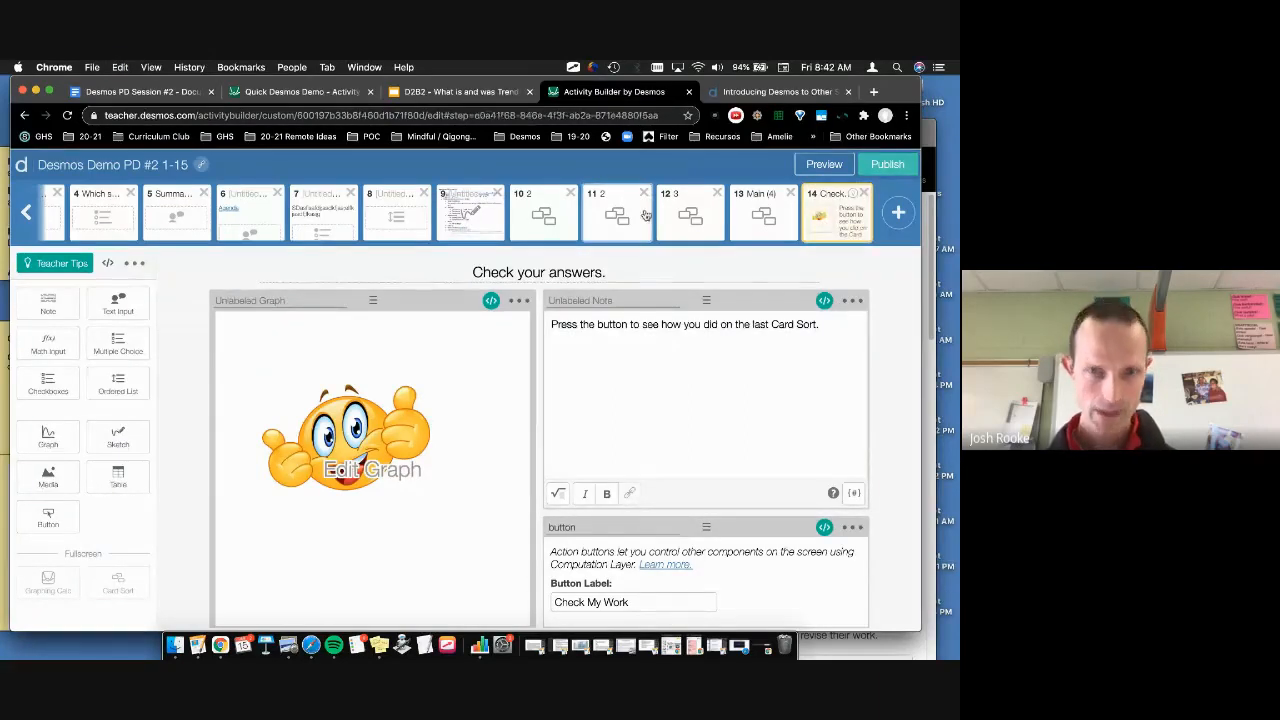
key(super+v)
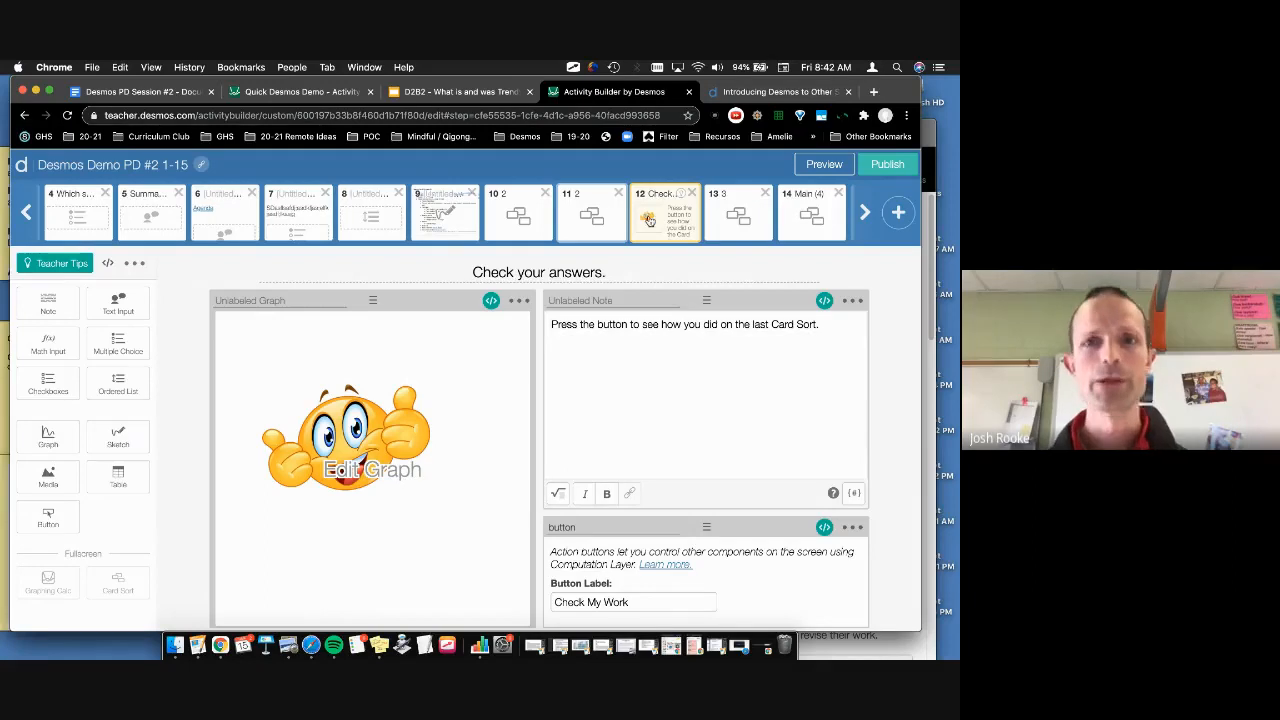
click(491, 300)
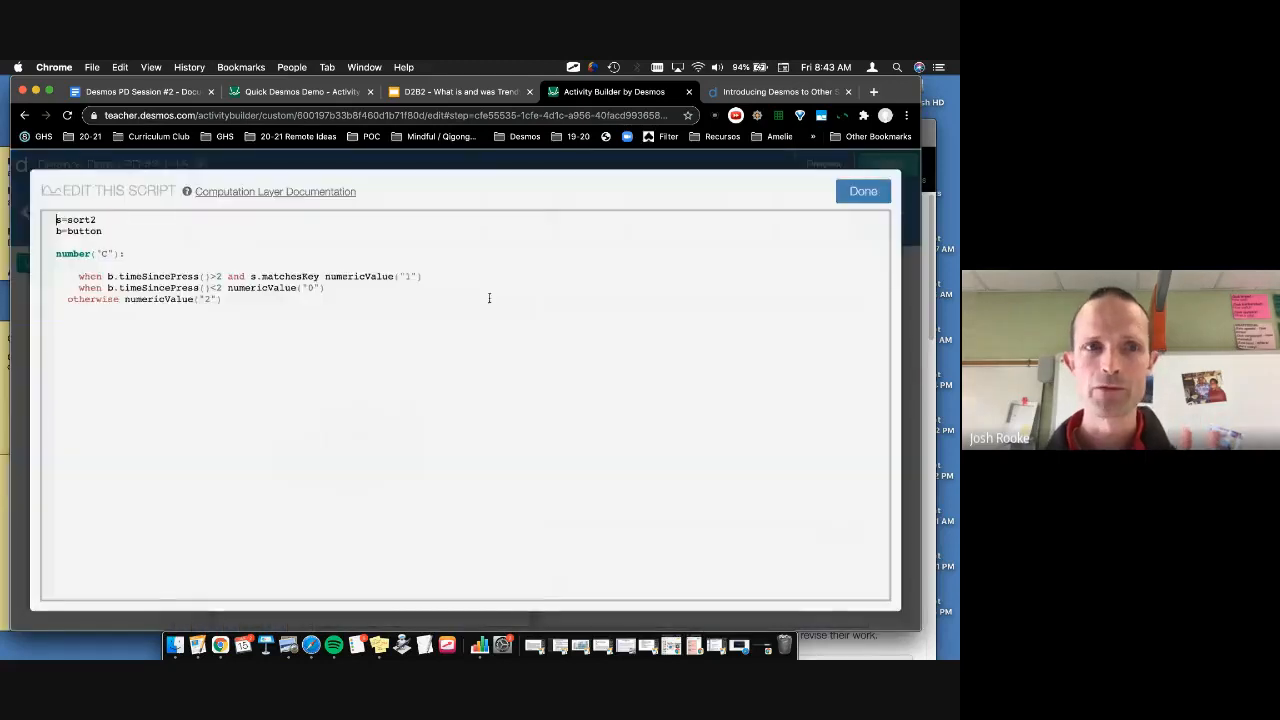
click(866, 194)
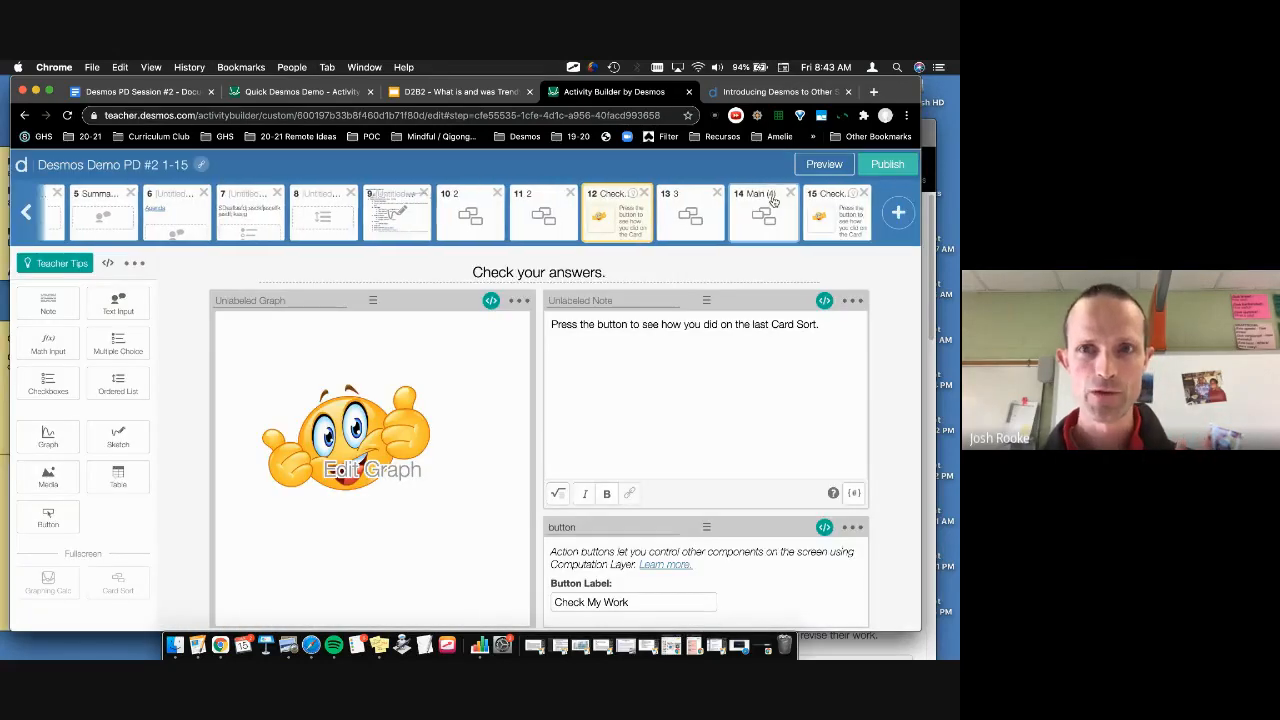
Step: Name screen 11's card sort sort1
click(541, 218)
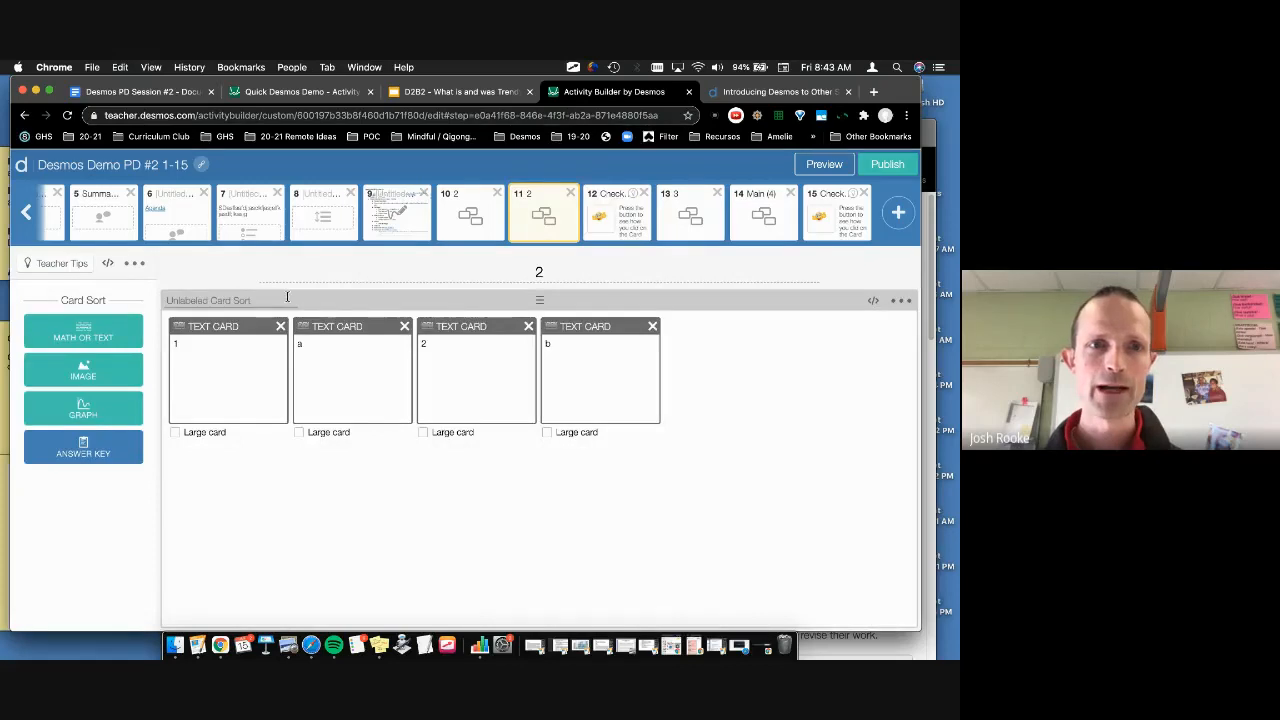
click(270, 300)
text(sort1)
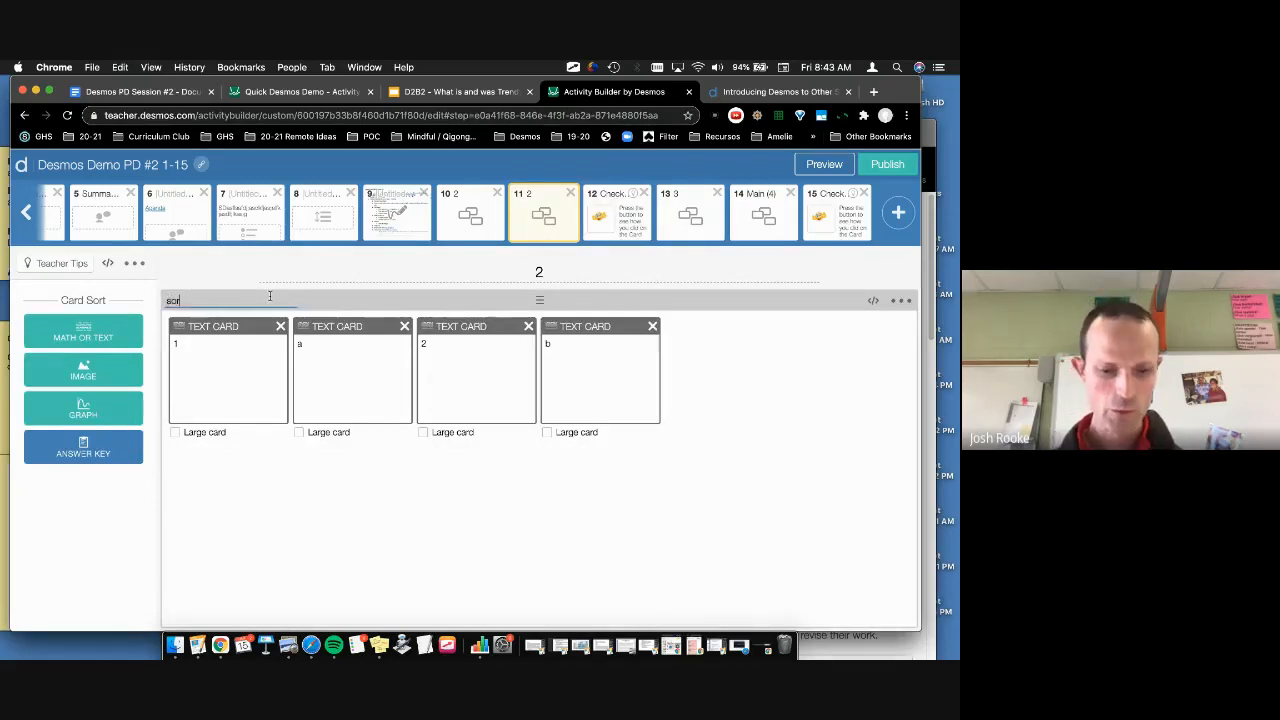
Step: Change the new check screen's graph script from s=sort2 to s=sort1
click(626, 222)
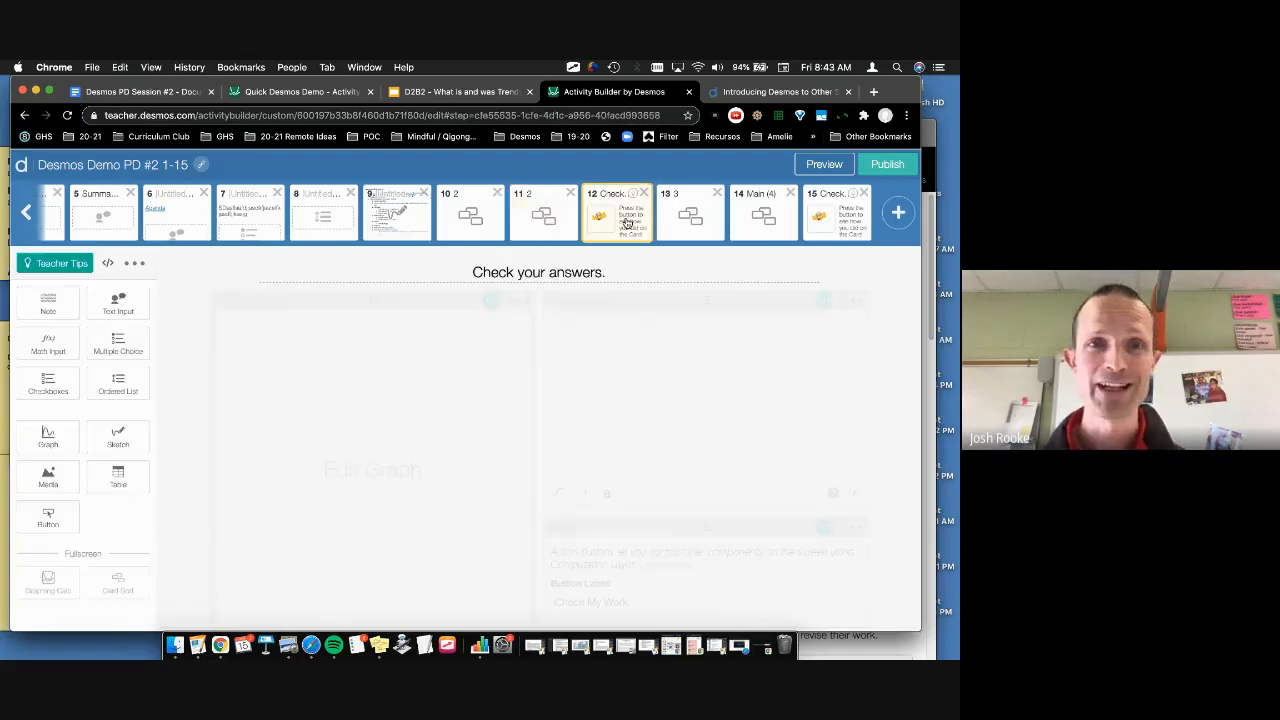
click(491, 300)
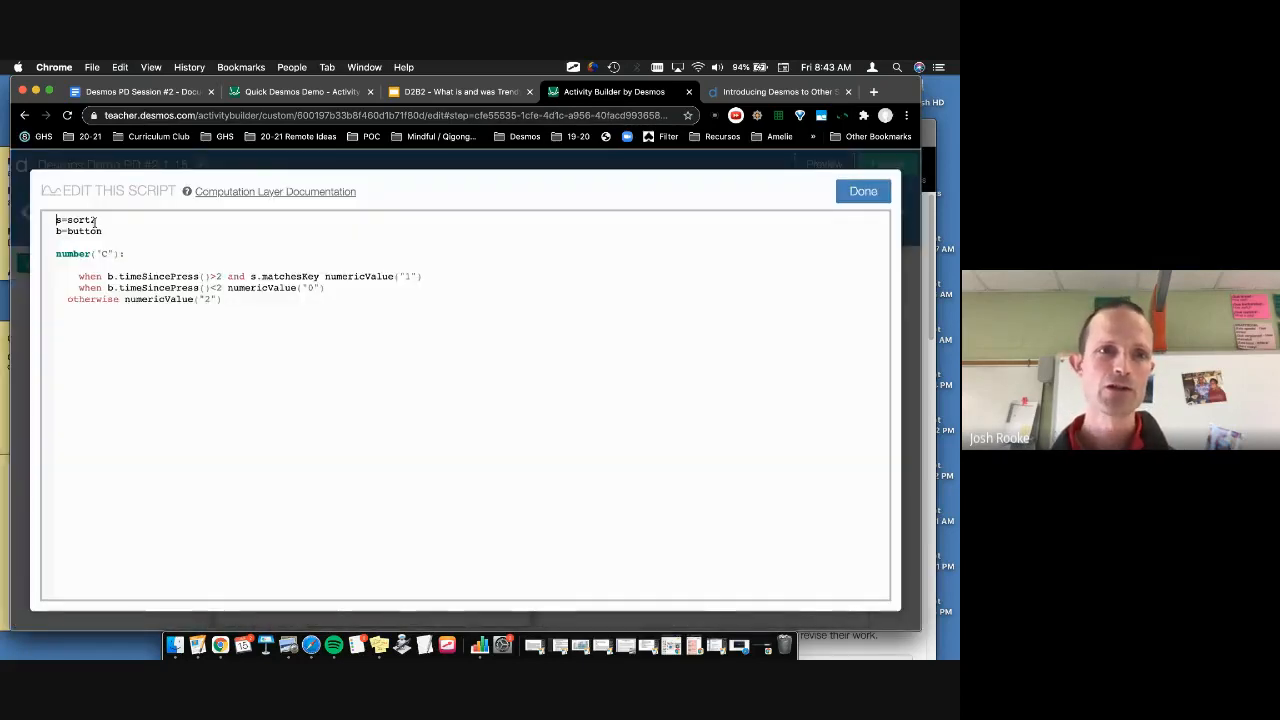
click(96, 220)
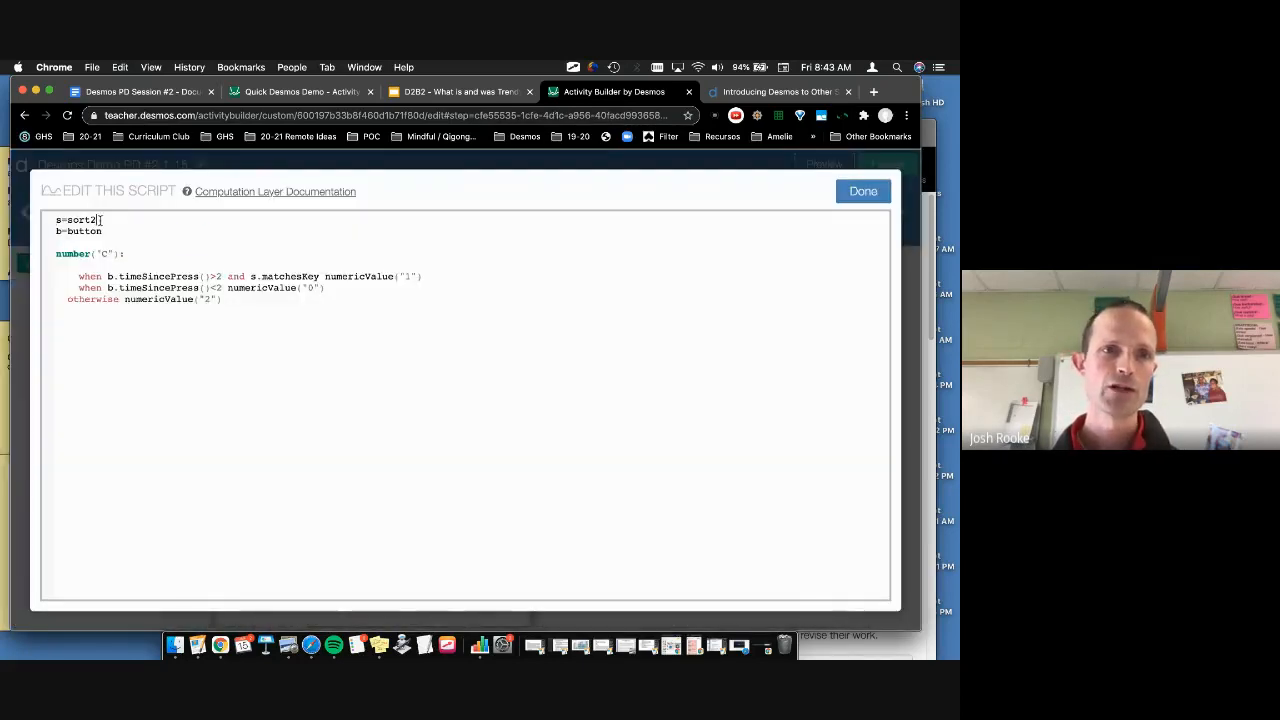
key(BackSpace)
text(1)
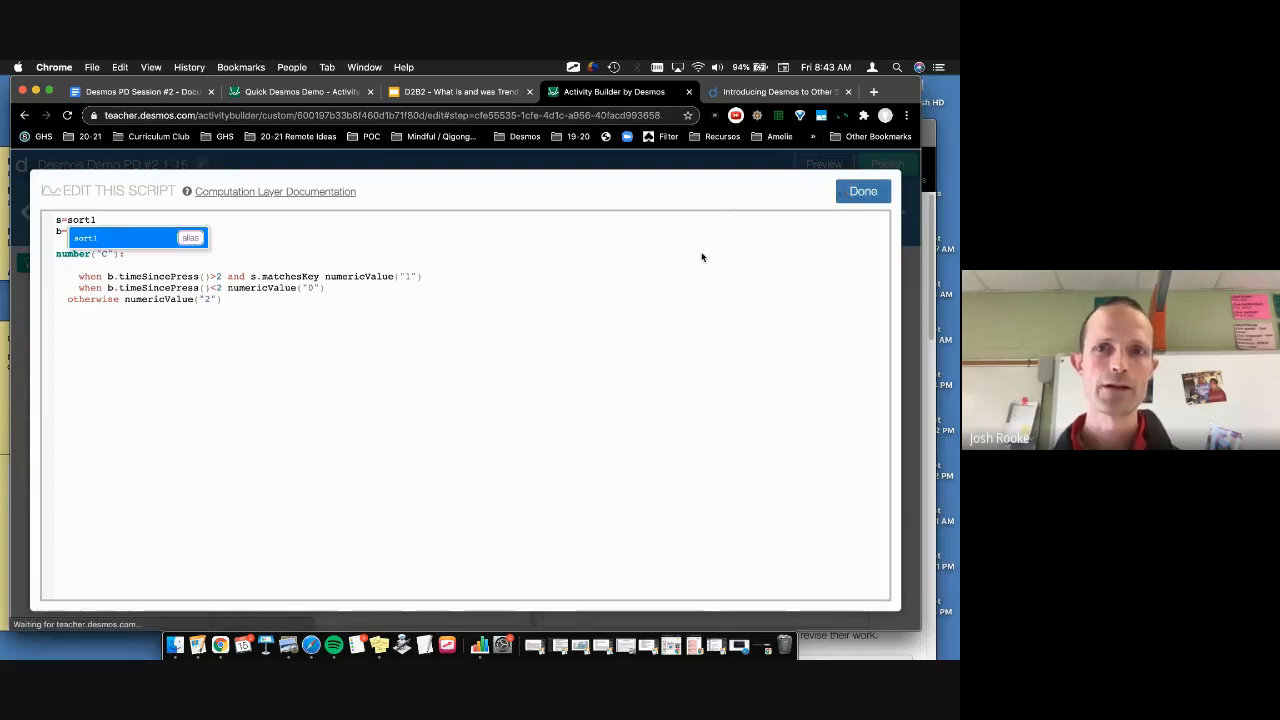
click(863, 191)
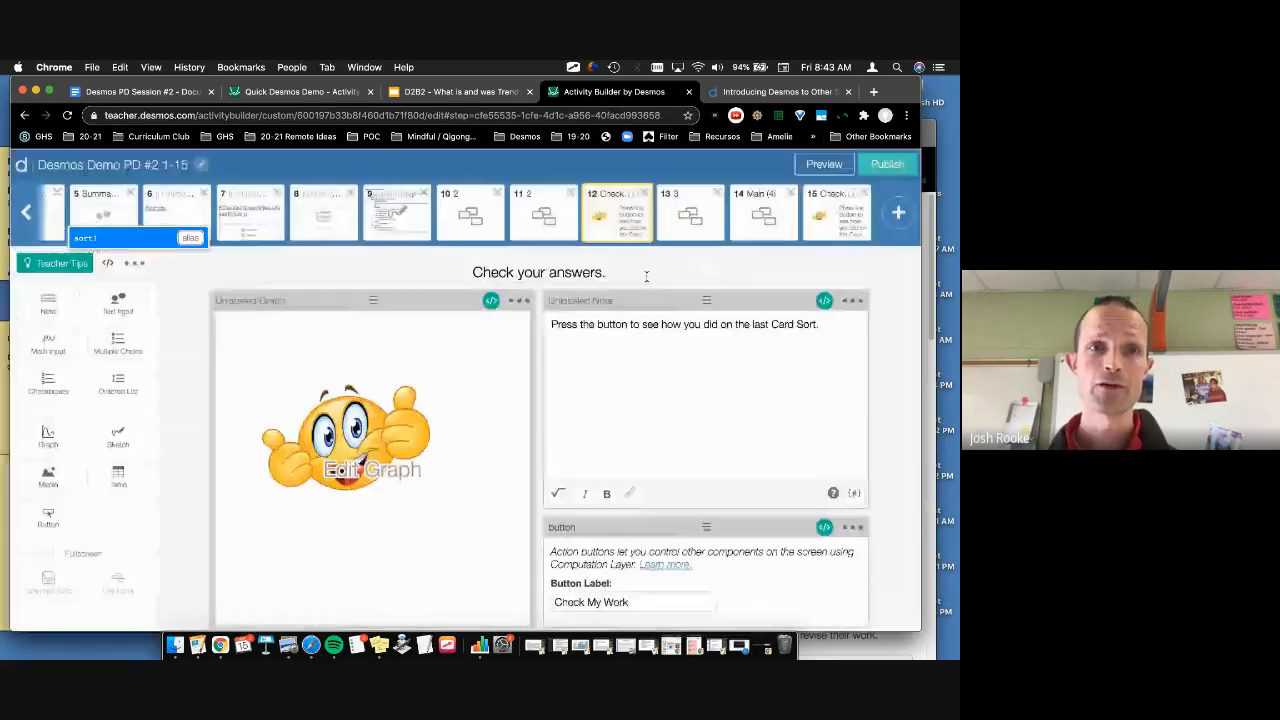
Step: Review the note's script on the check screen, then return to screen 11
click(822, 302)
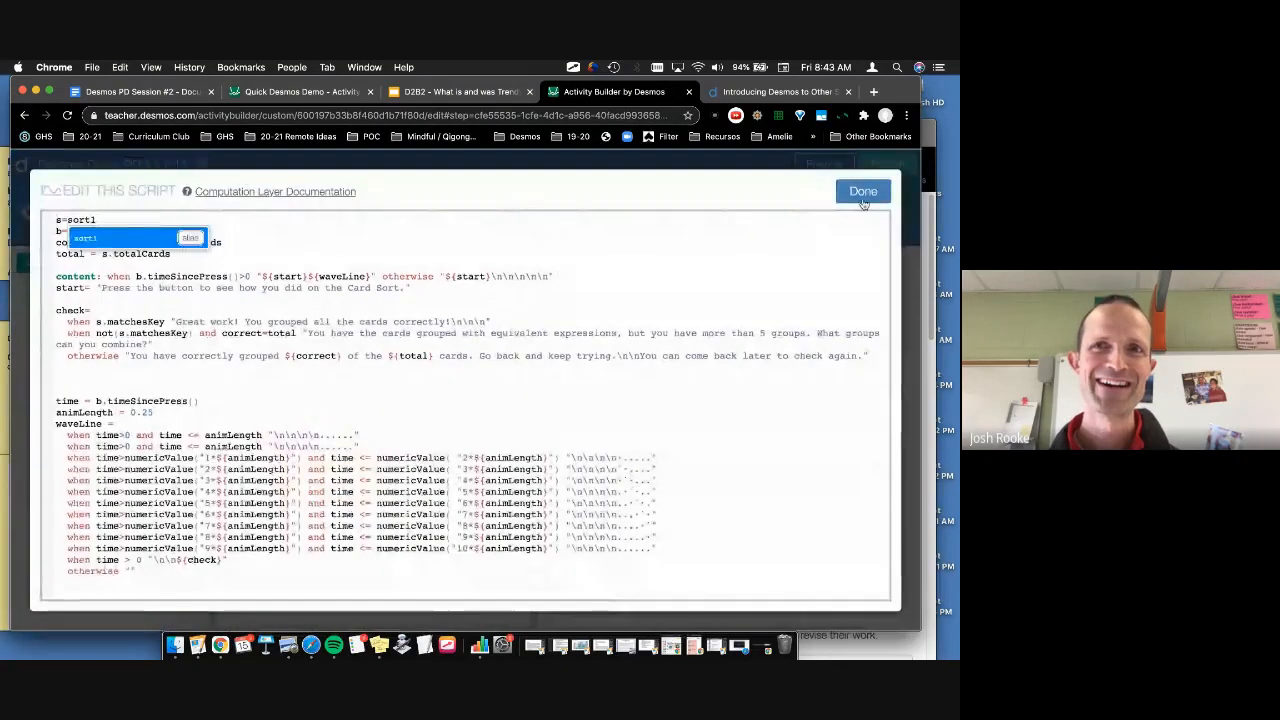
click(863, 199)
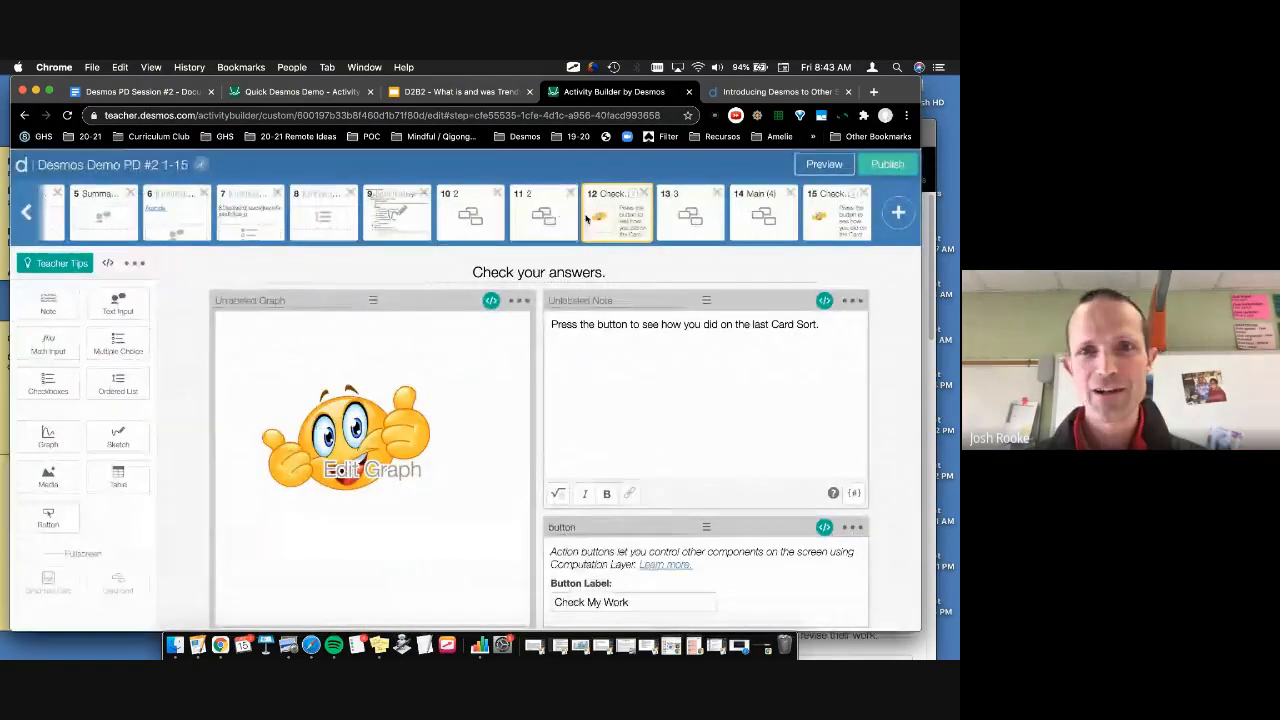
click(566, 217)
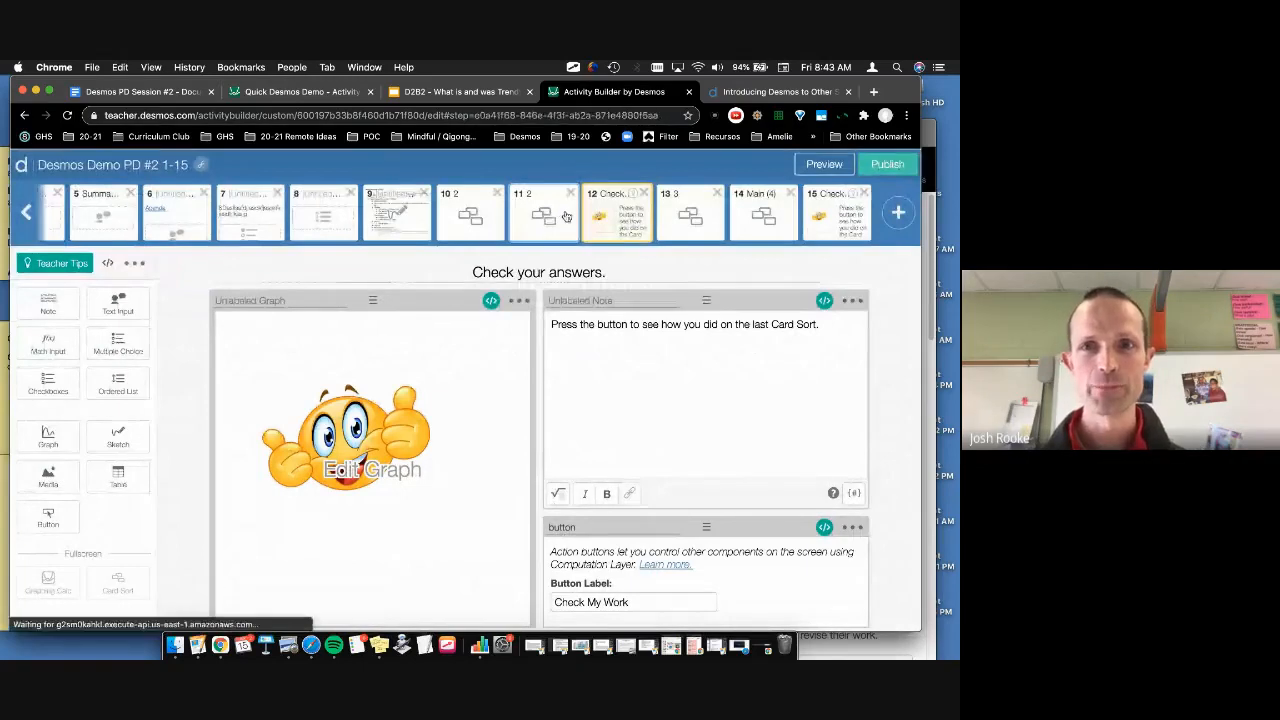
click(822, 165)
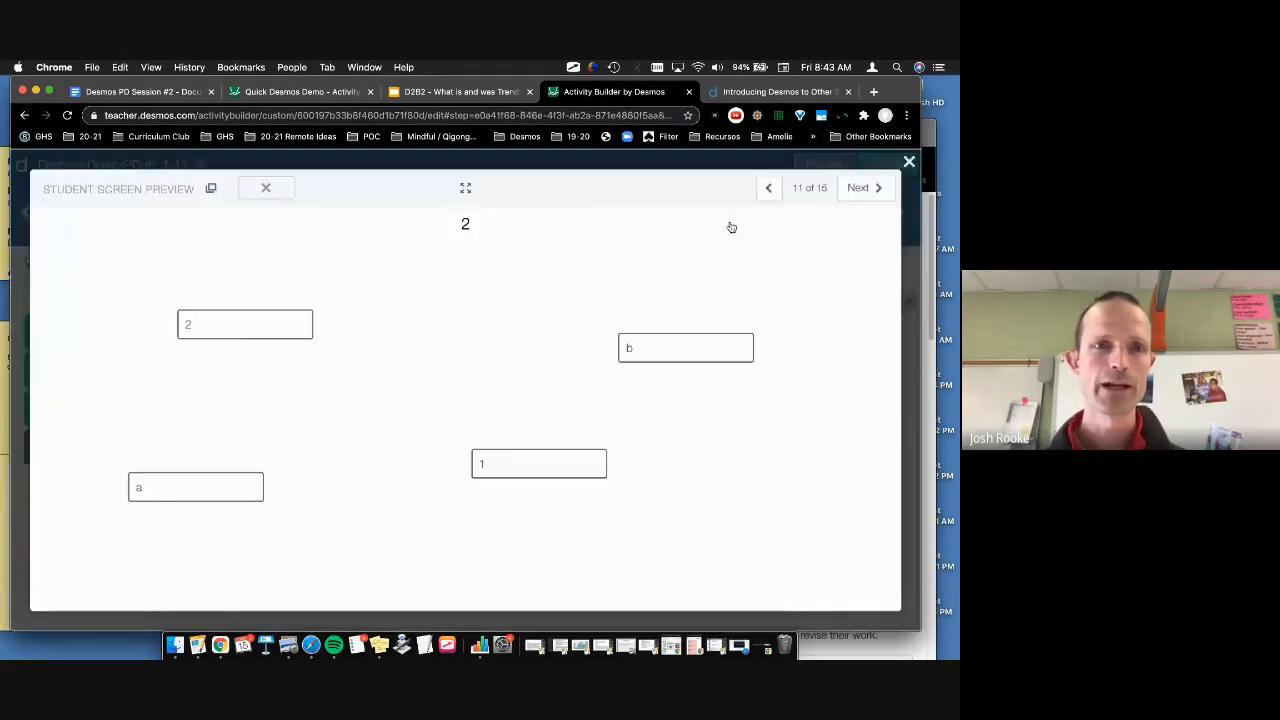
drag(236, 330, 740, 350)
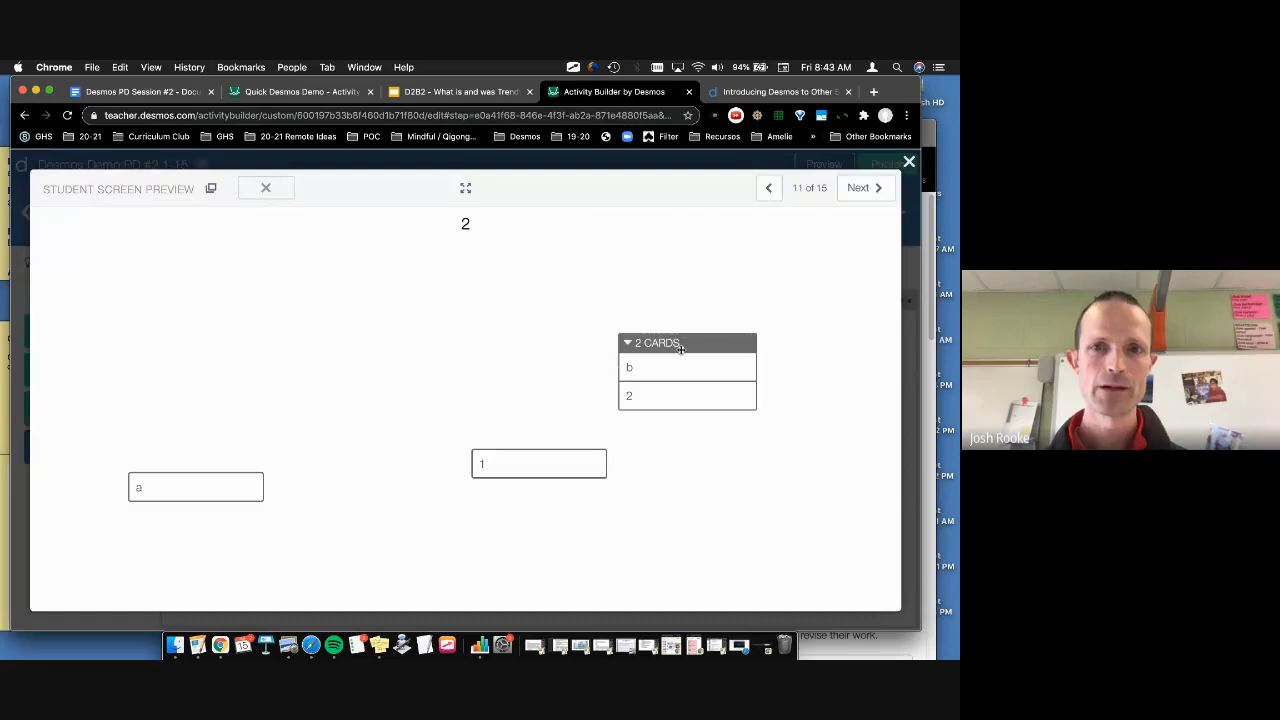
click(862, 188)
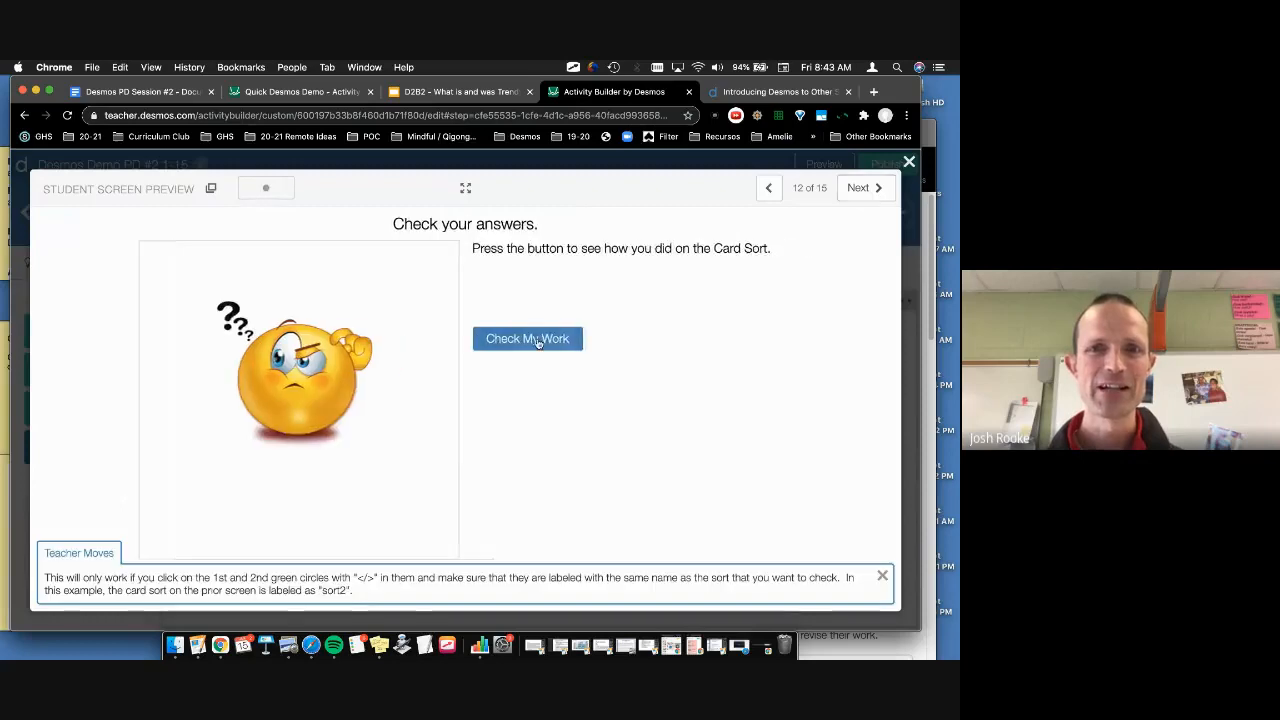
click(537, 340)
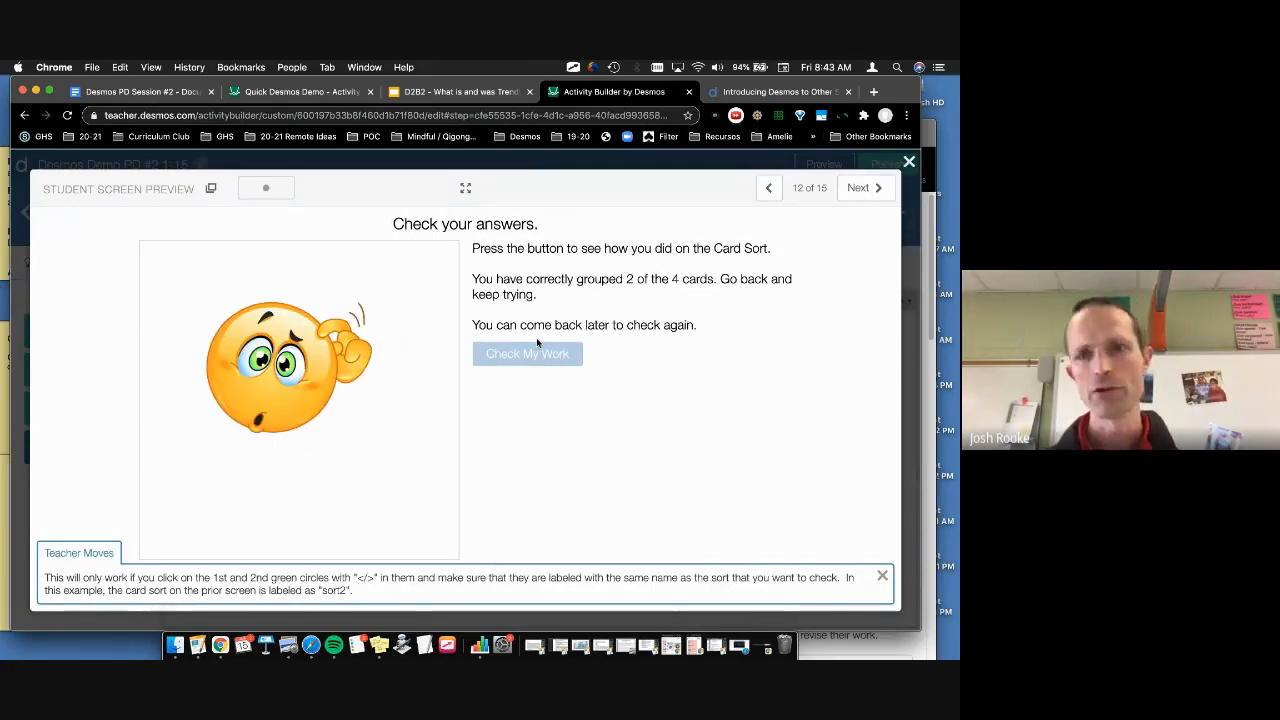
click(908, 164)
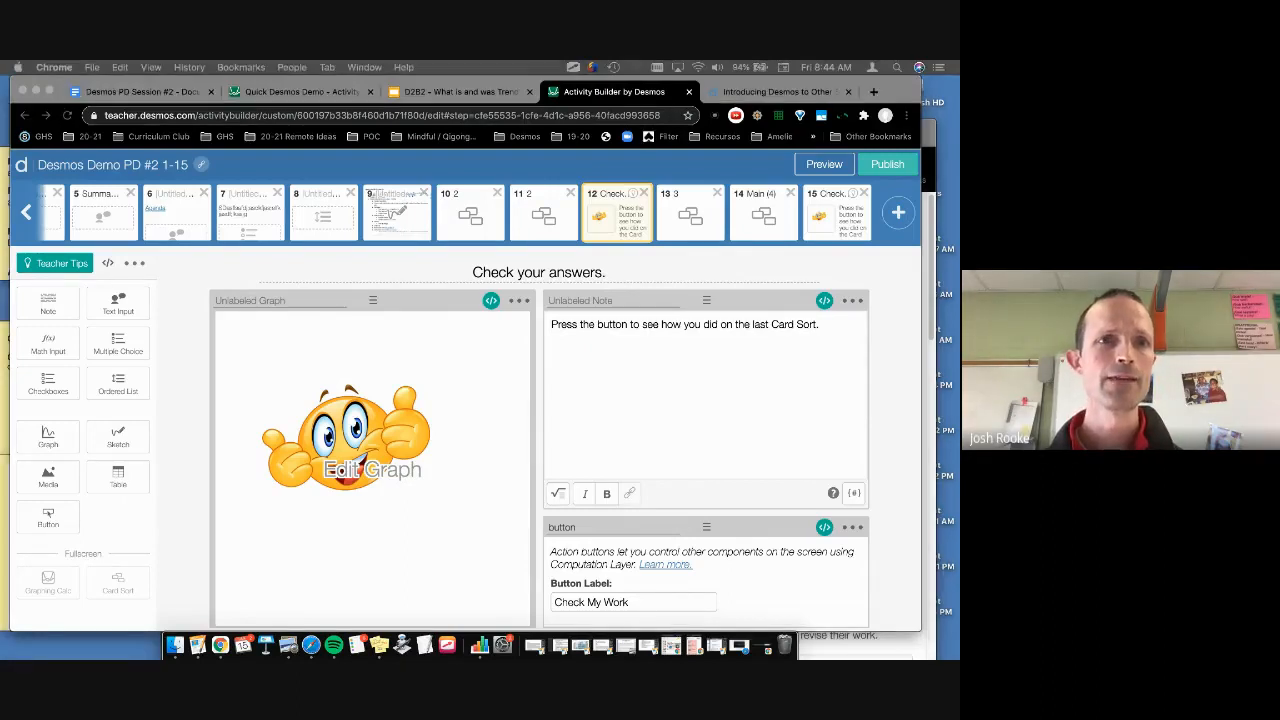
Step: Follow the check-in screens link in the Desmos PD Session #2 notes to the Starter Screens collection
click(118, 93)
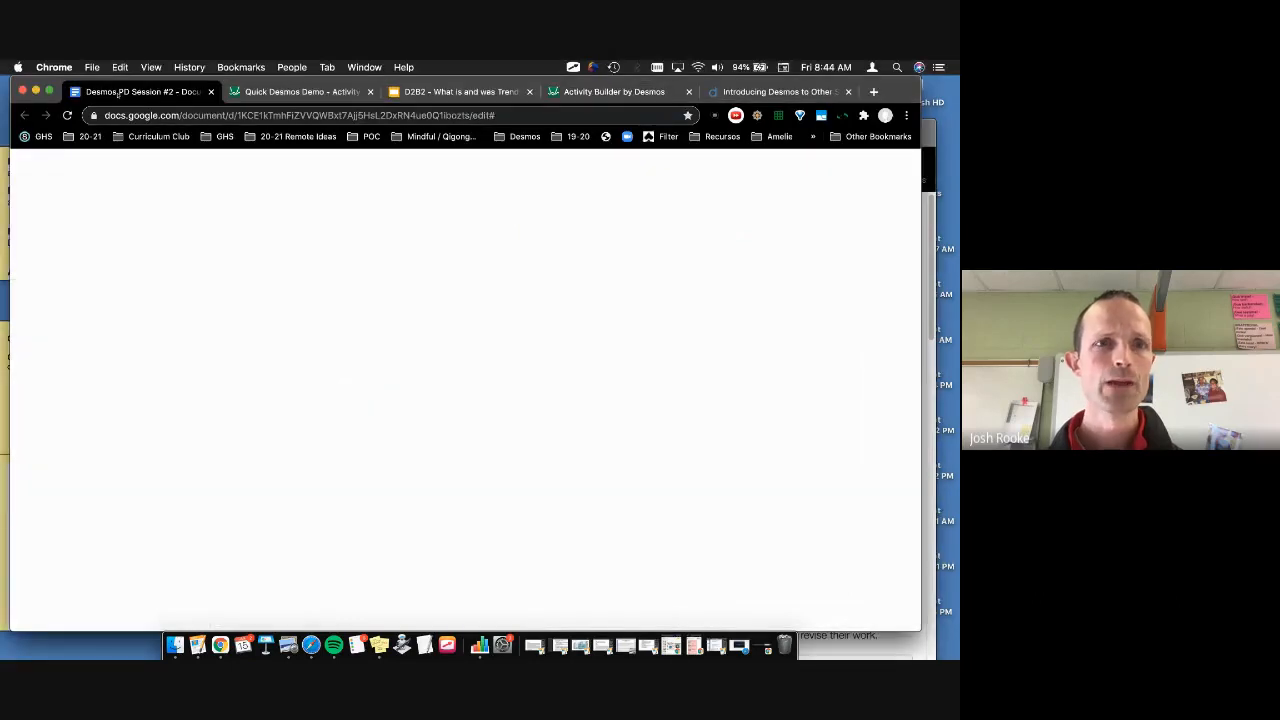
scroll(251, 486, down, 8)
scroll(250, 485, up, 4)
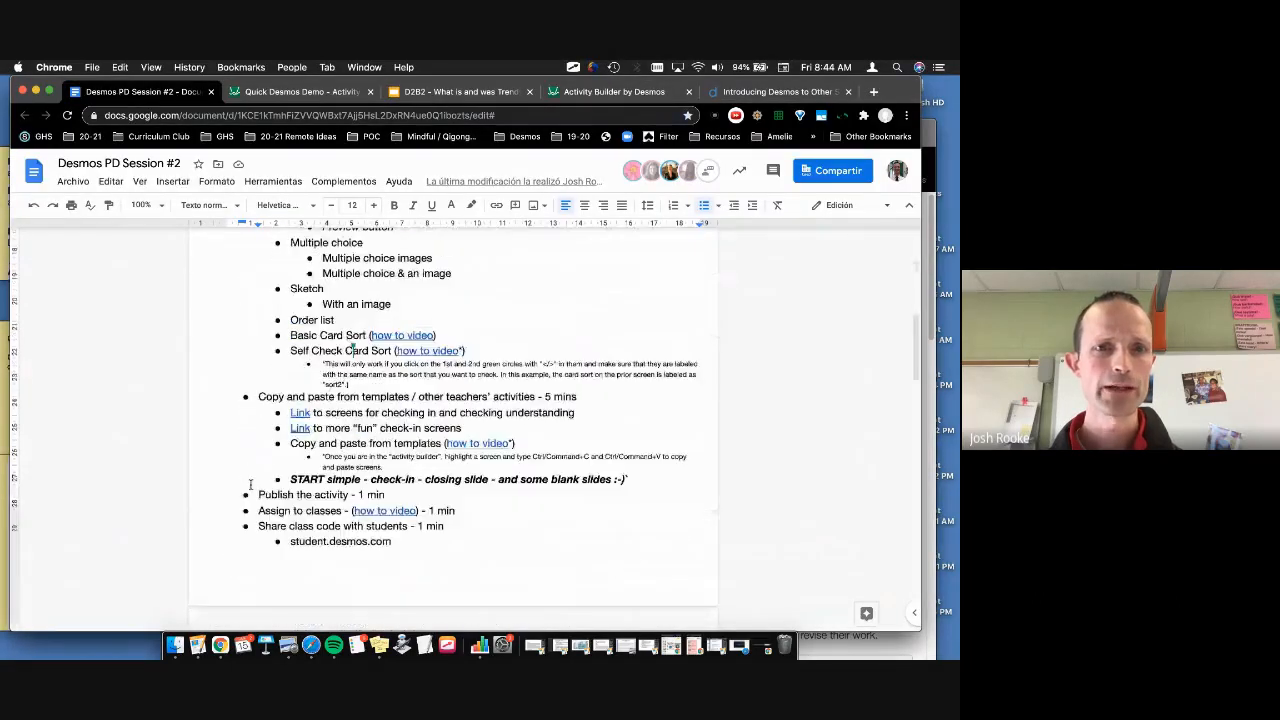
click(300, 413)
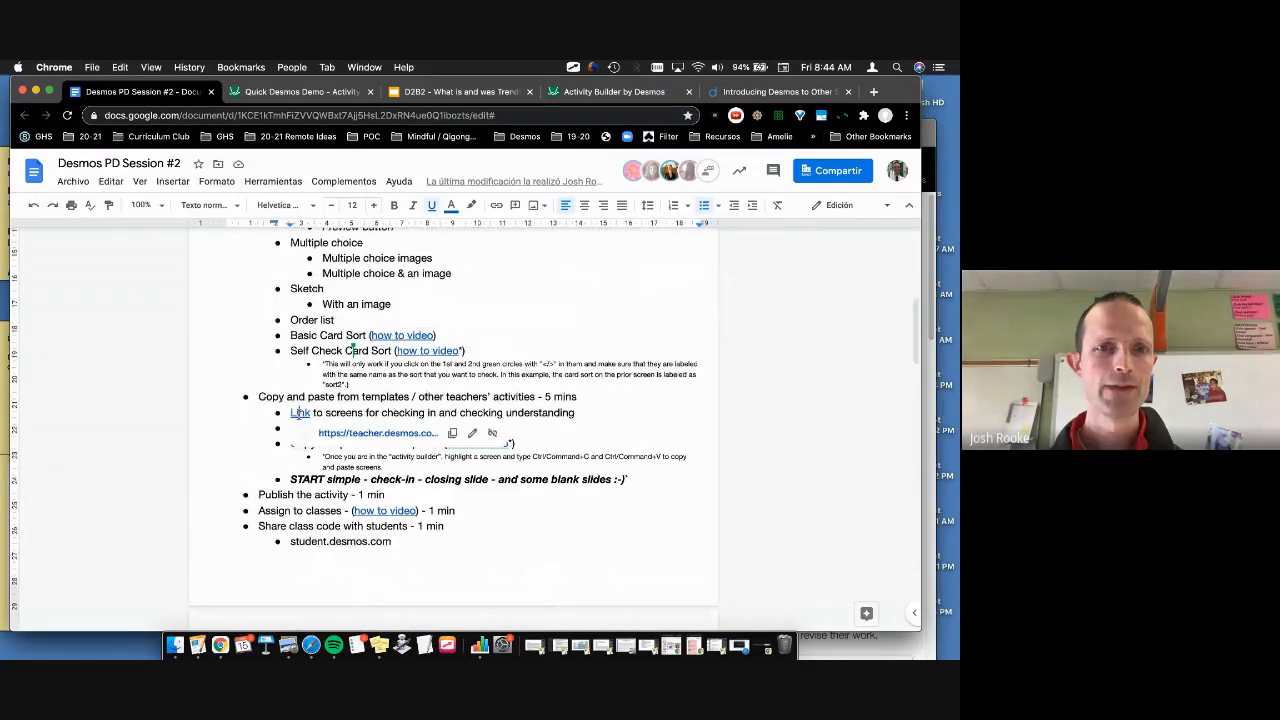
click(380, 434)
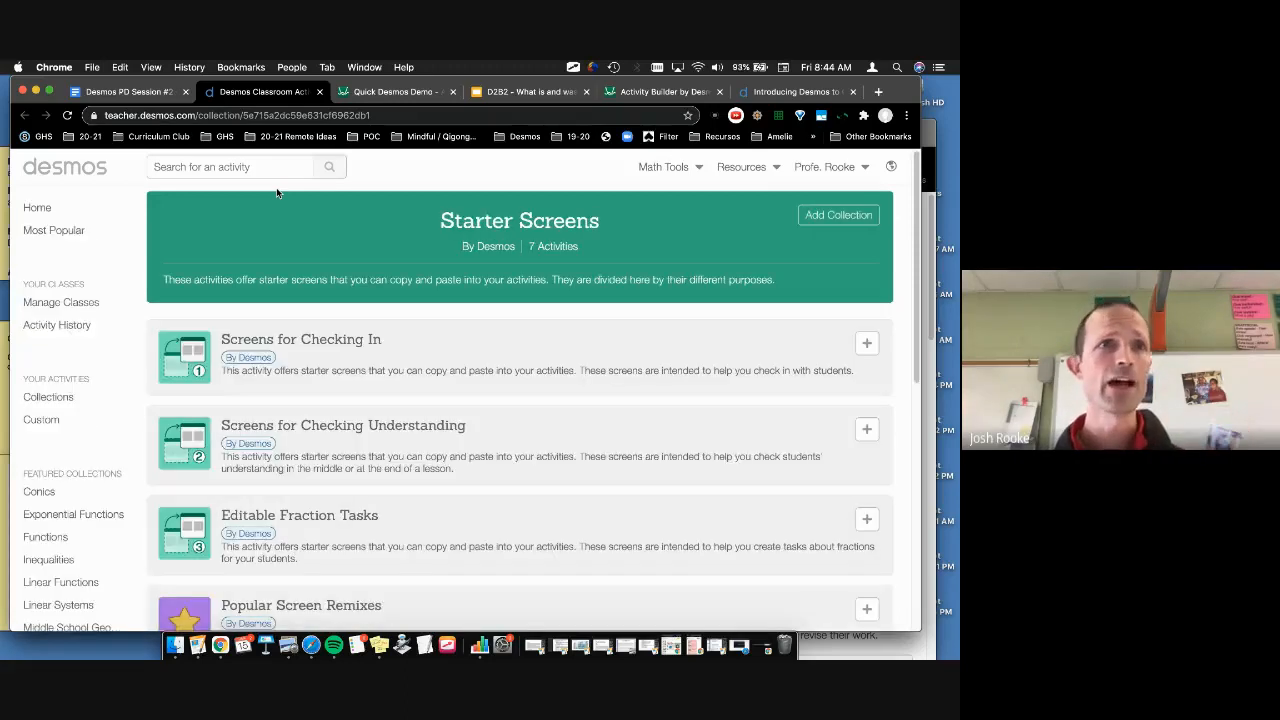
Step: Browse the Screens for Checking In activity from Starter Screens, then close its tab
click(107, 93)
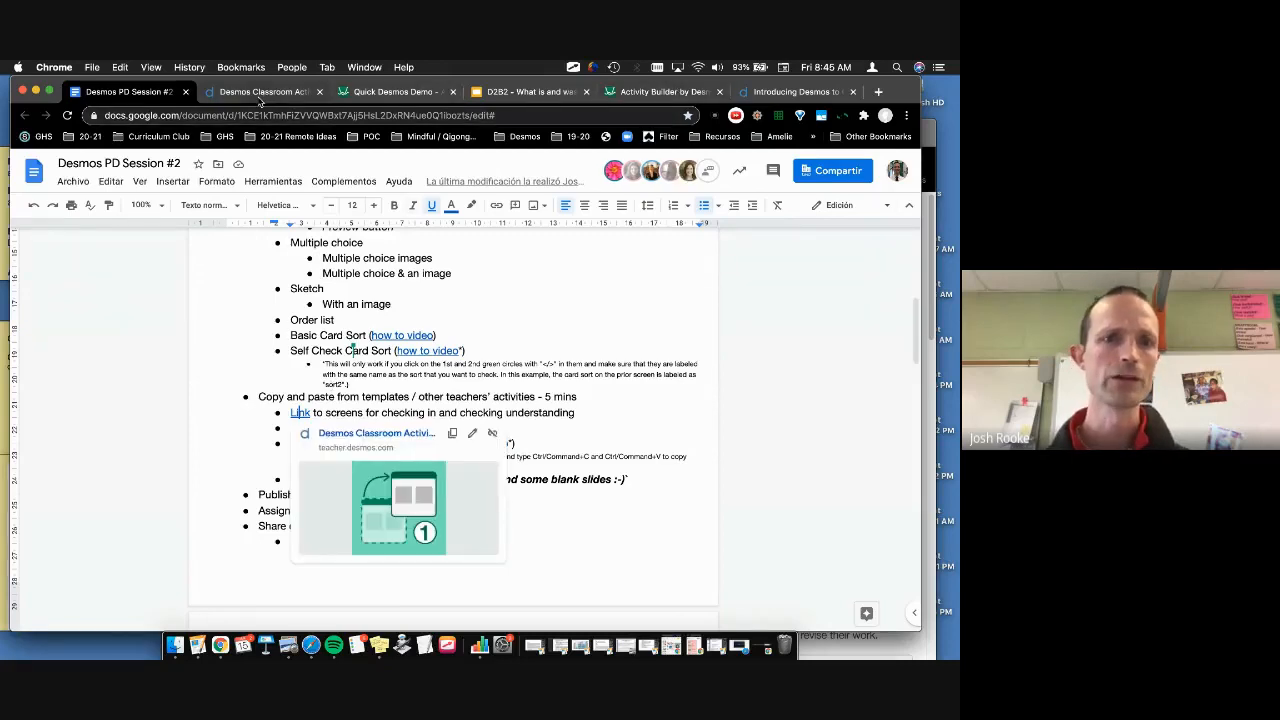
click(260, 93)
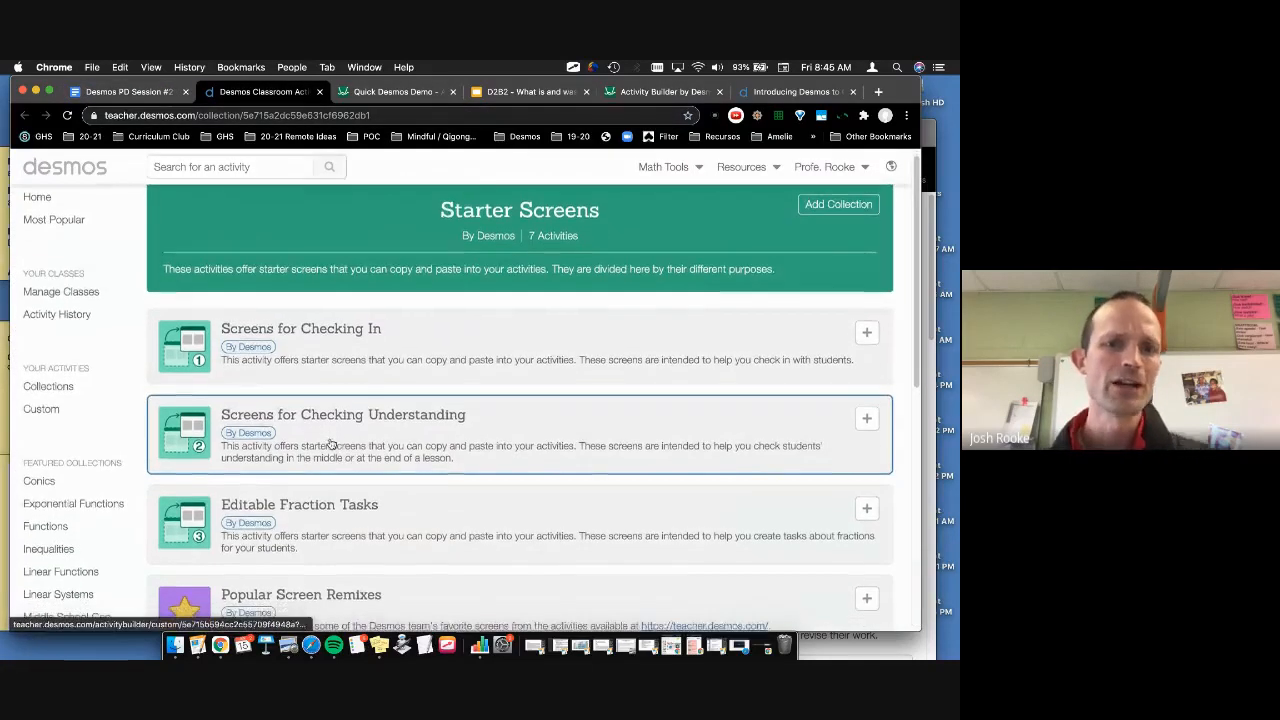
click(340, 368)
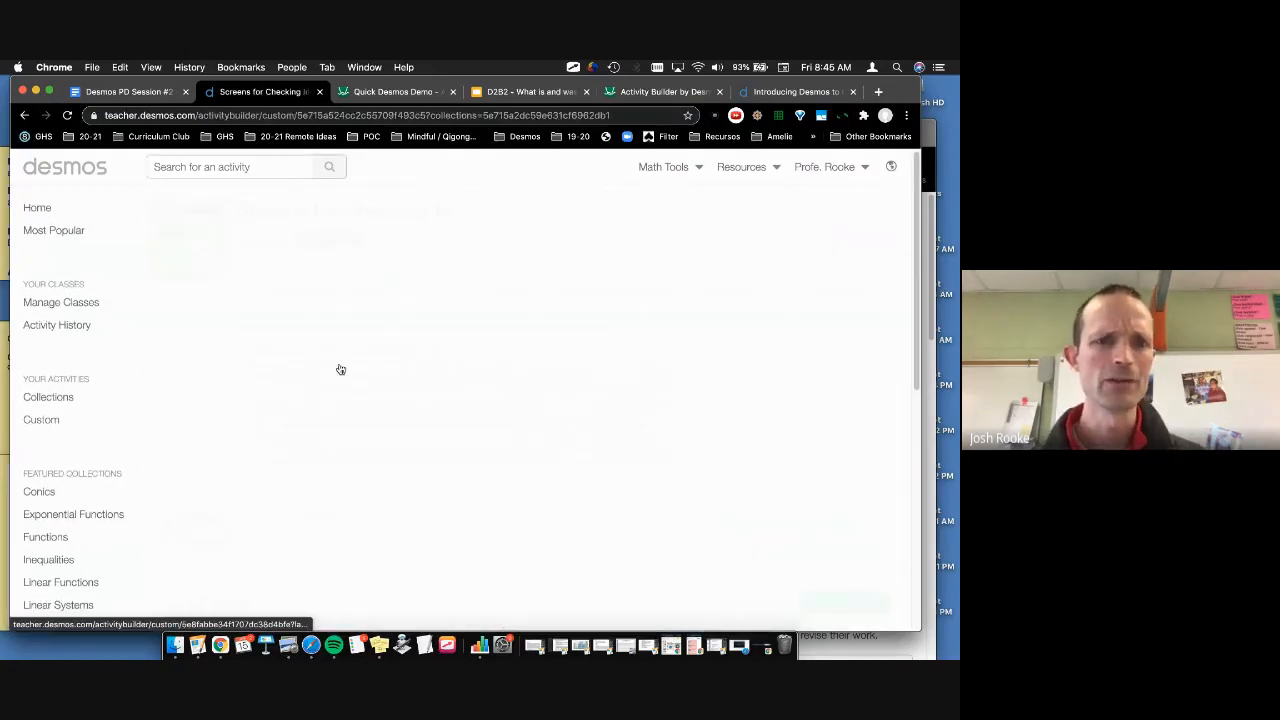
scroll(355, 505, down, 5)
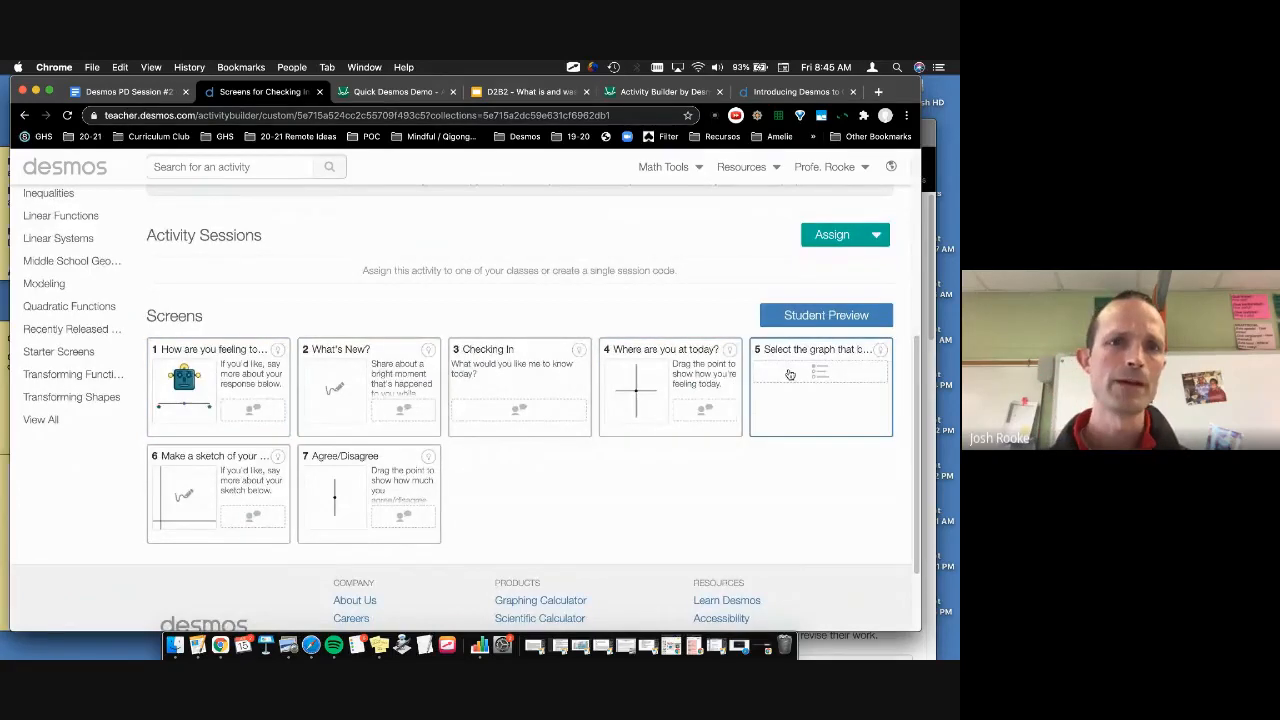
scroll(790, 375, up, 5)
click(320, 92)
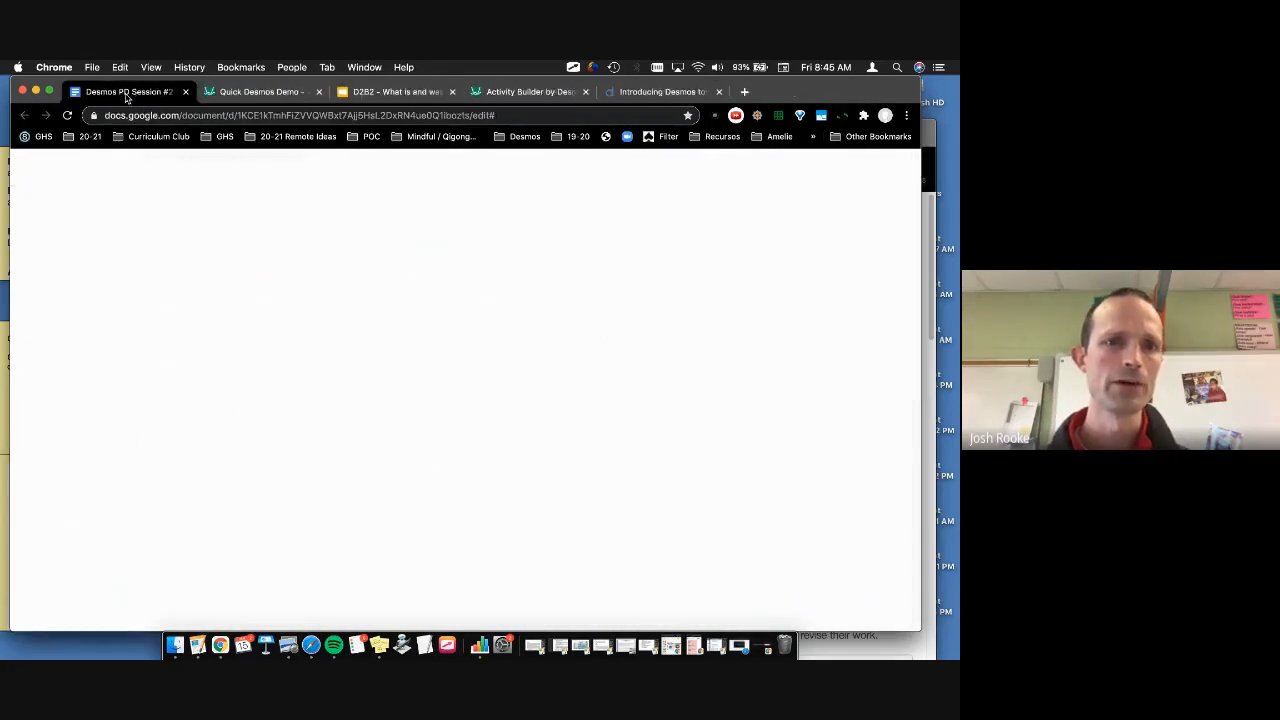
Step: Open the 'Copy and paste from templates' link to the Check-ins #2 activity
click(350, 445)
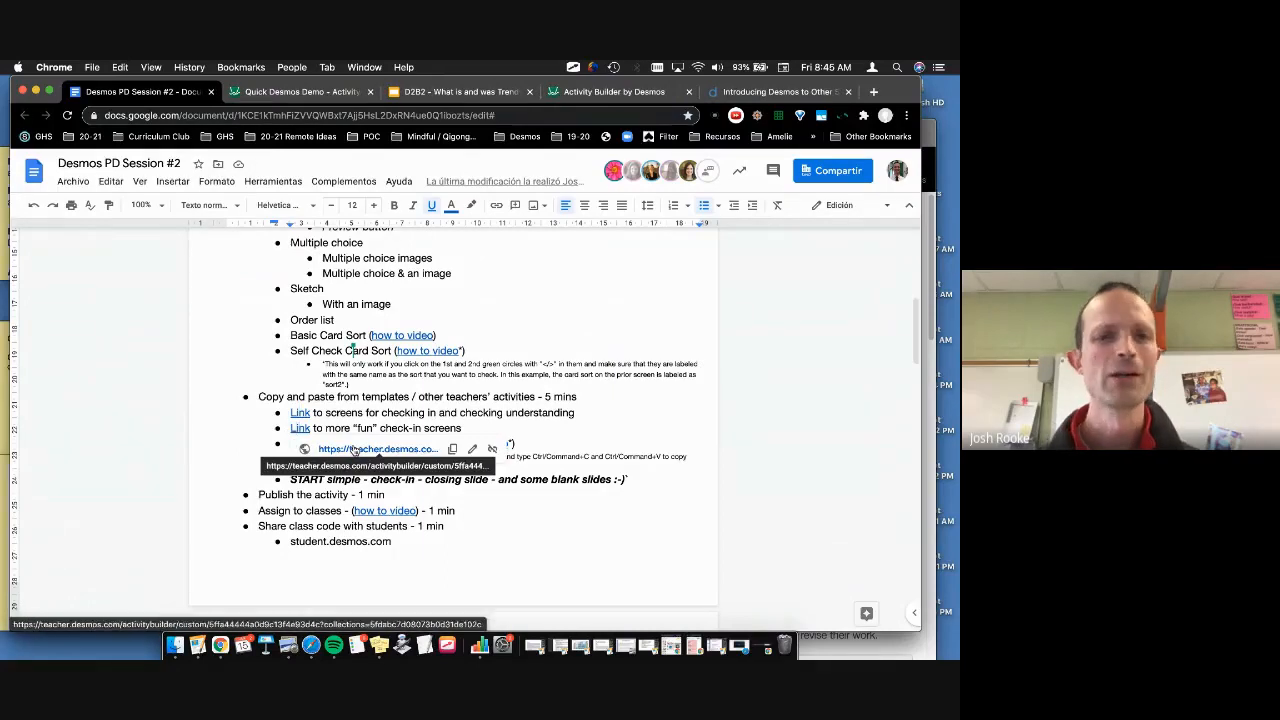
click(354, 451)
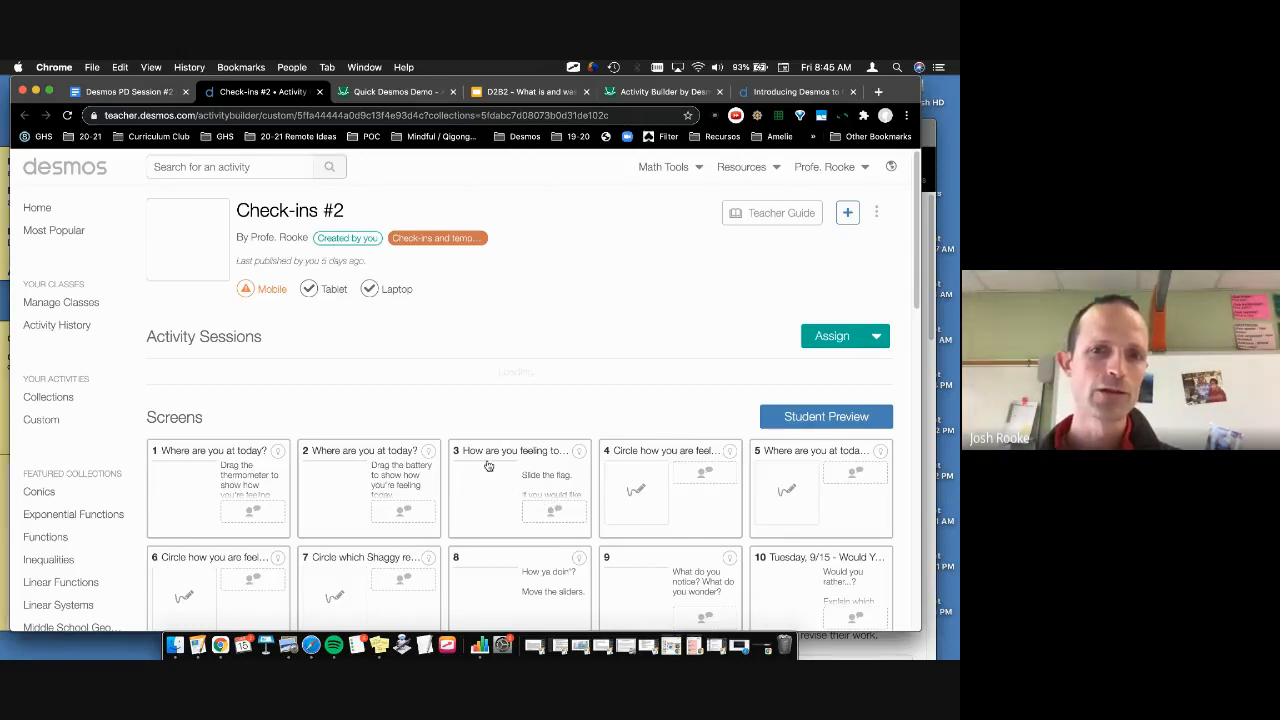
Step: Edit Check-ins #2, select its screen 5 Patrick check-in, then return to the Desmos Demo PD #2 1-15 editor
scroll(488, 466, down, 2)
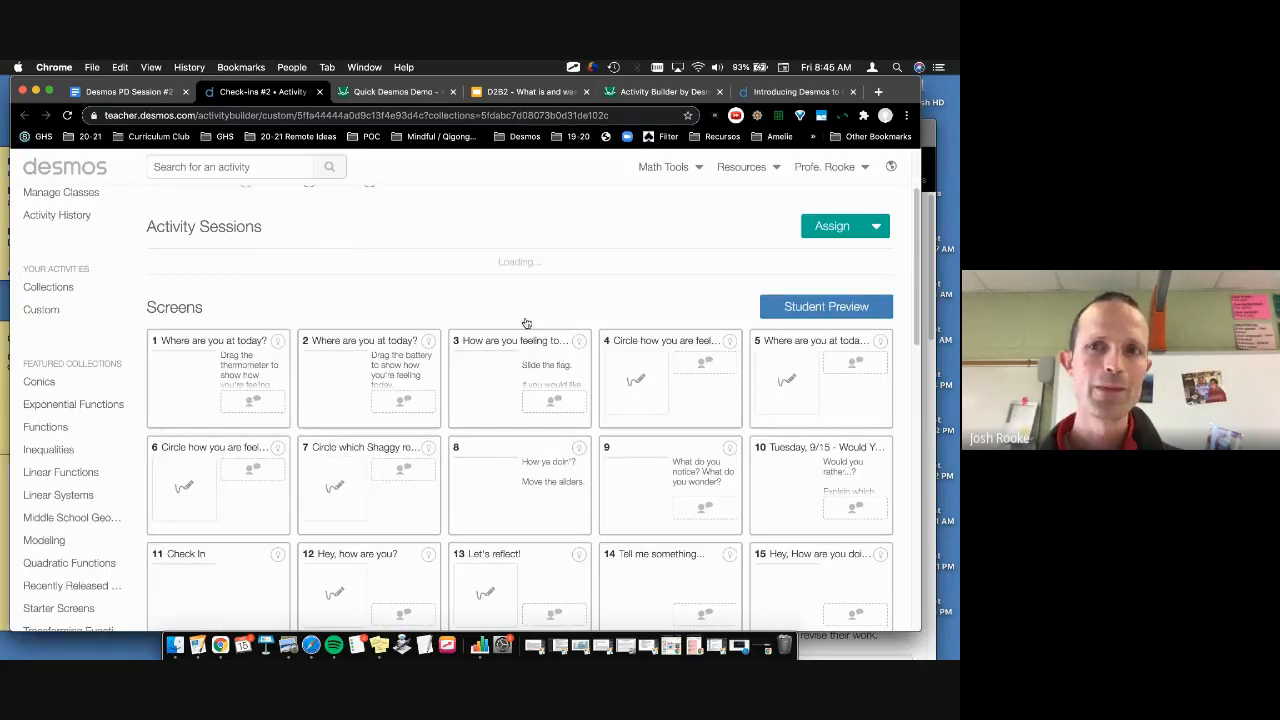
scroll(526, 323, down, 2)
scroll(877, 215, up, 4)
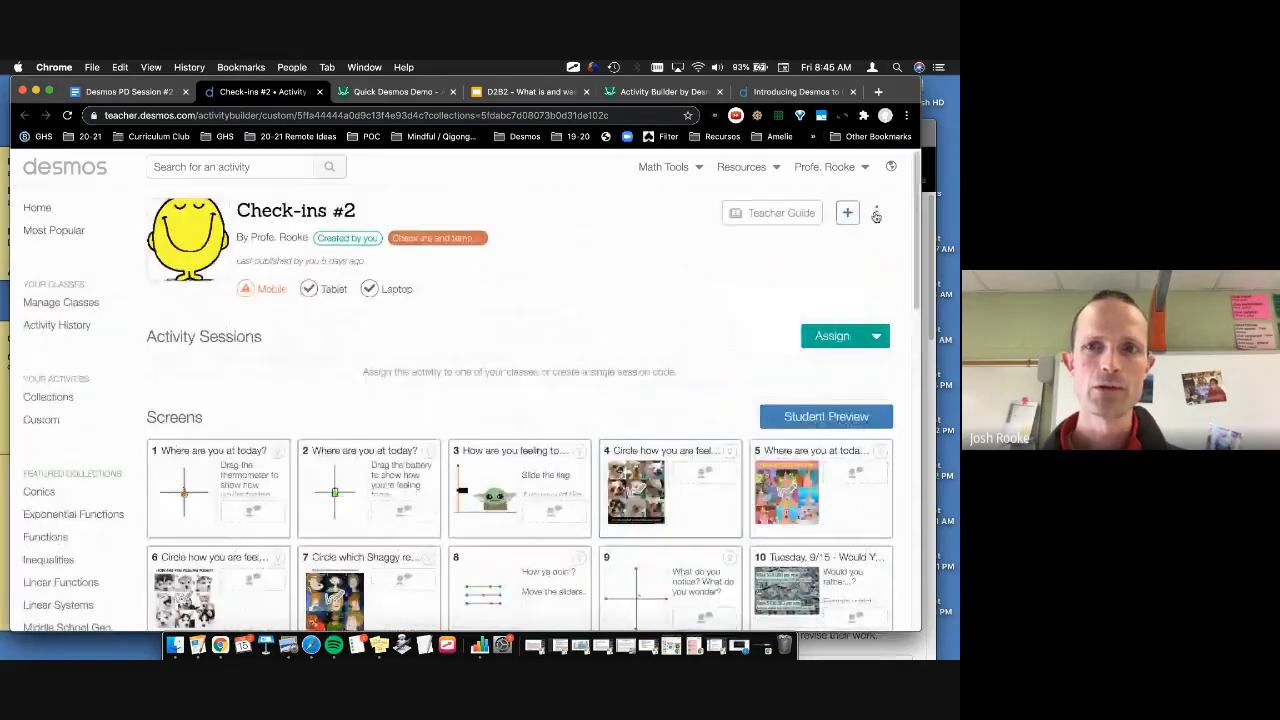
click(877, 214)
click(848, 244)
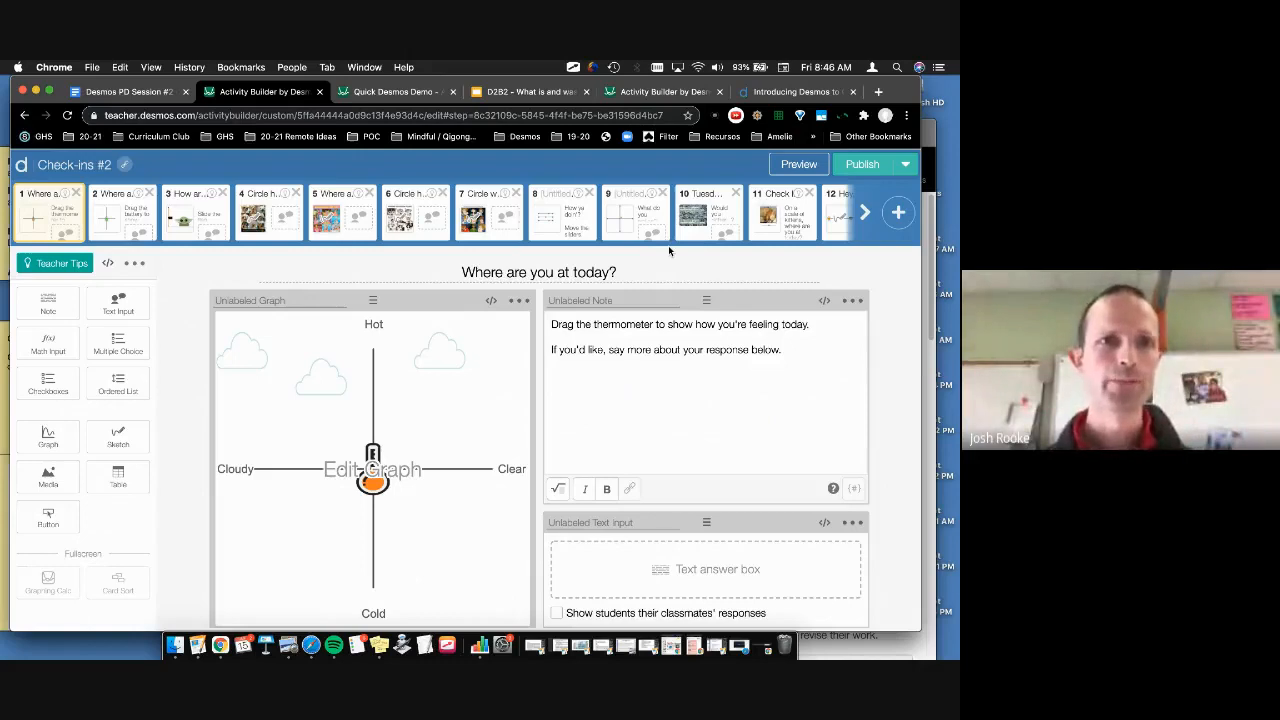
click(342, 214)
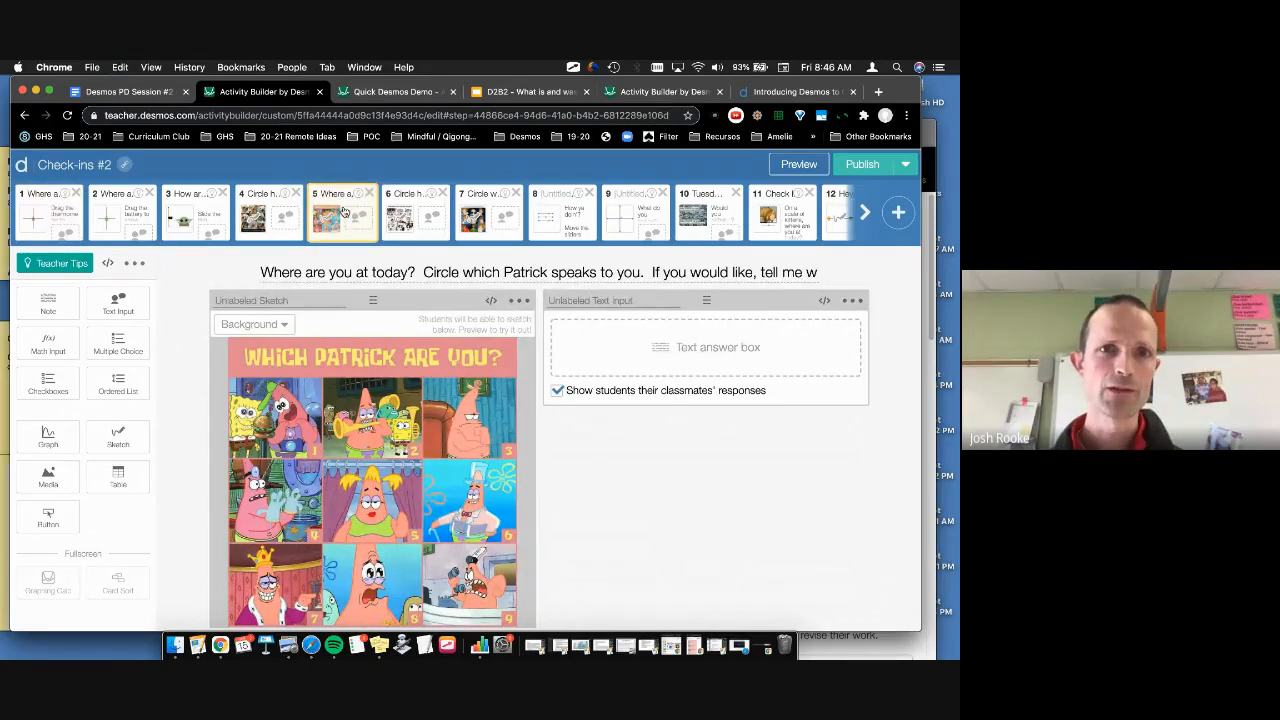
click(650, 91)
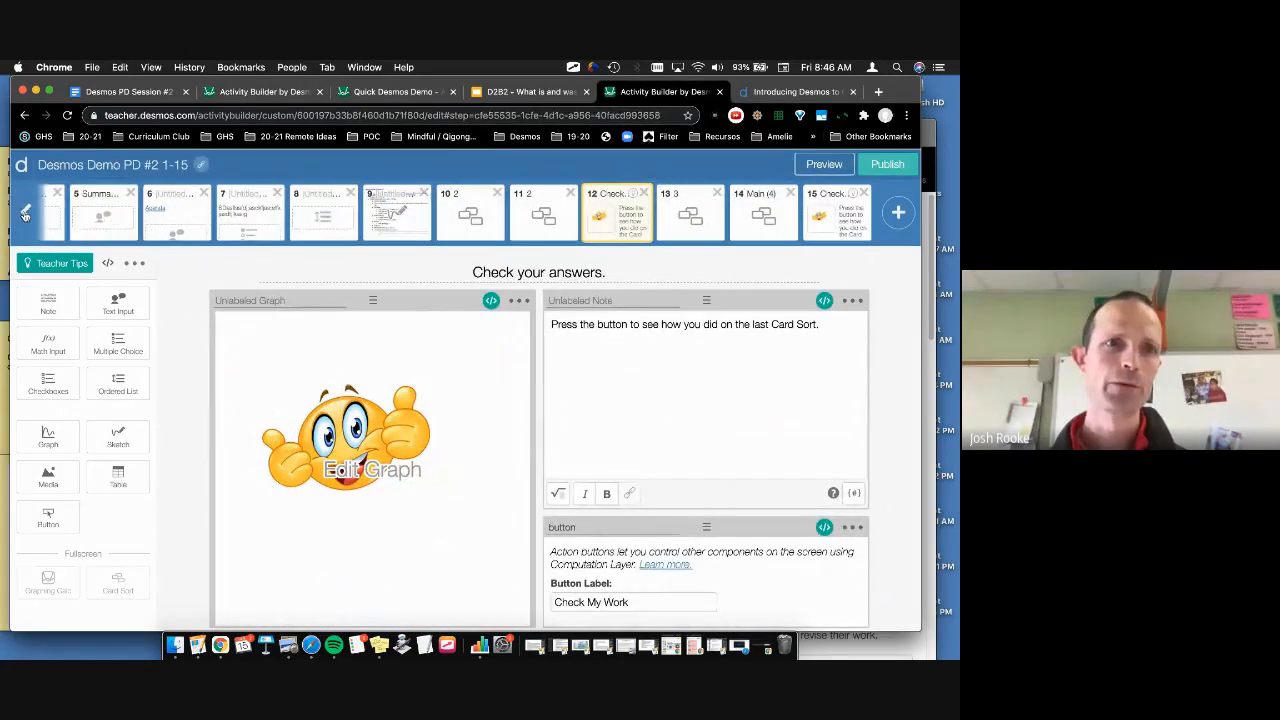
Step: Select screen 1 and drag the pasted Patrick check-in thumbnail into the first slot
click(25, 216)
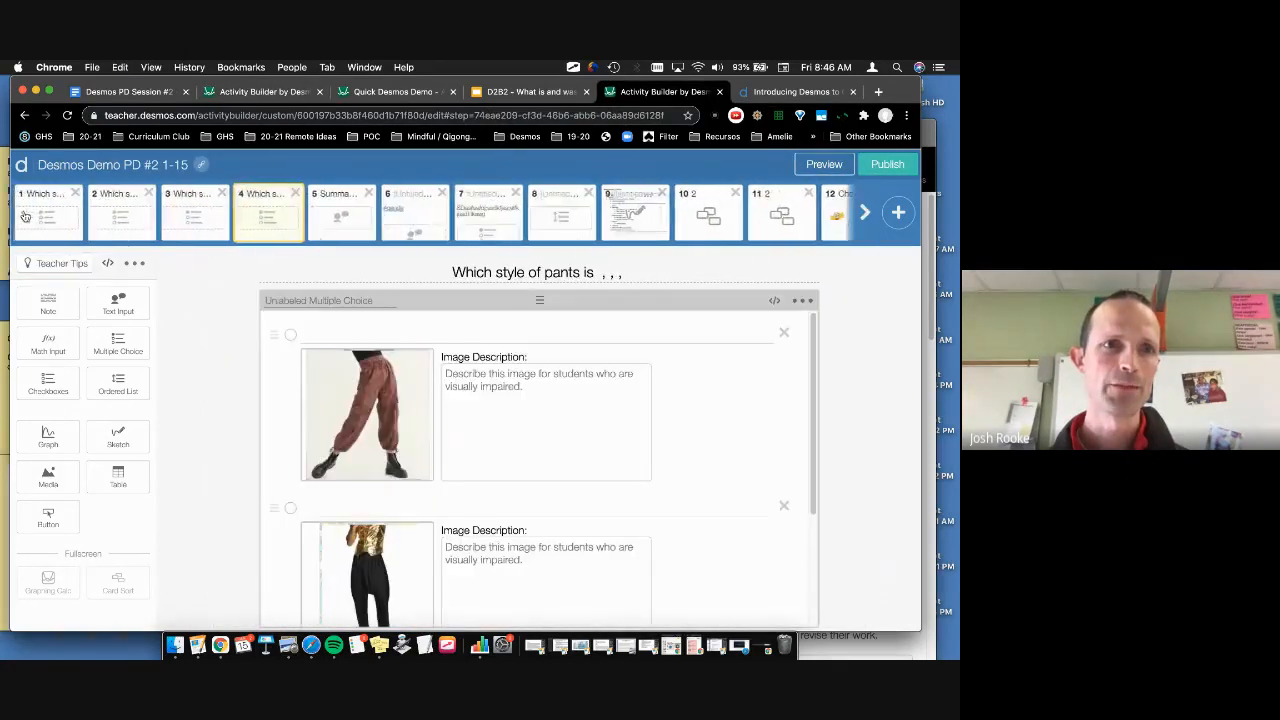
click(25, 216)
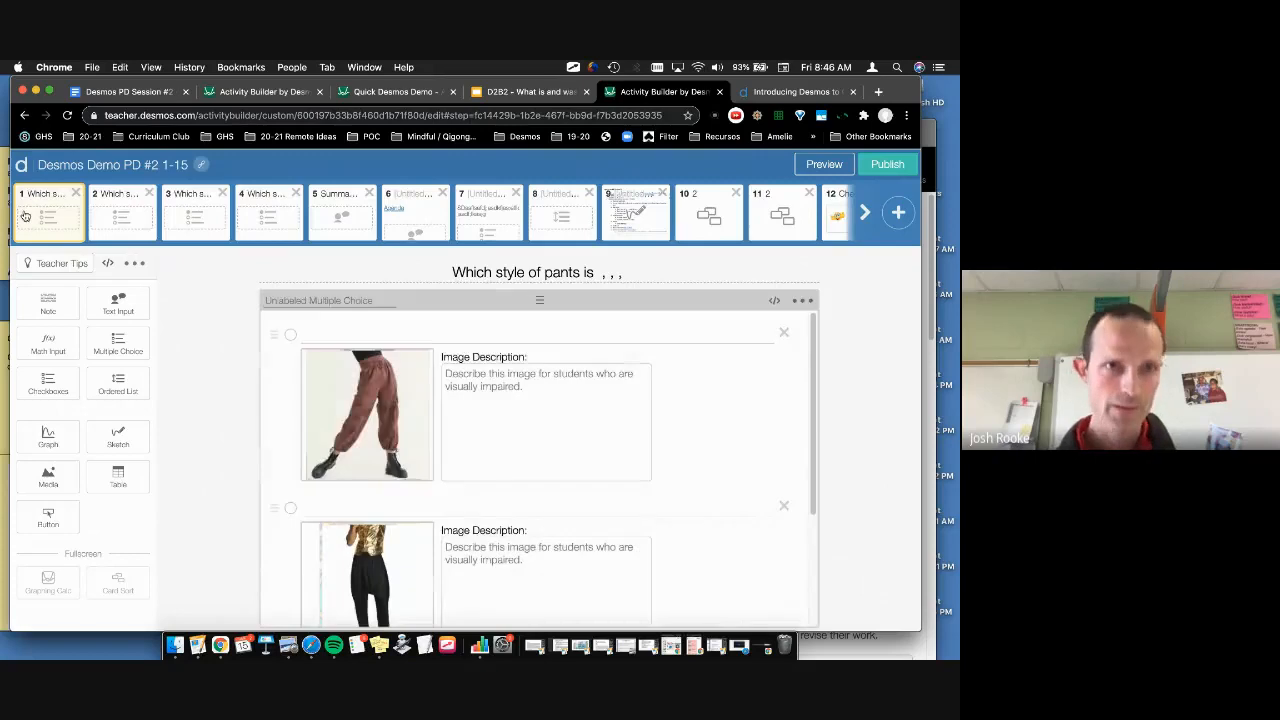
click(112, 207)
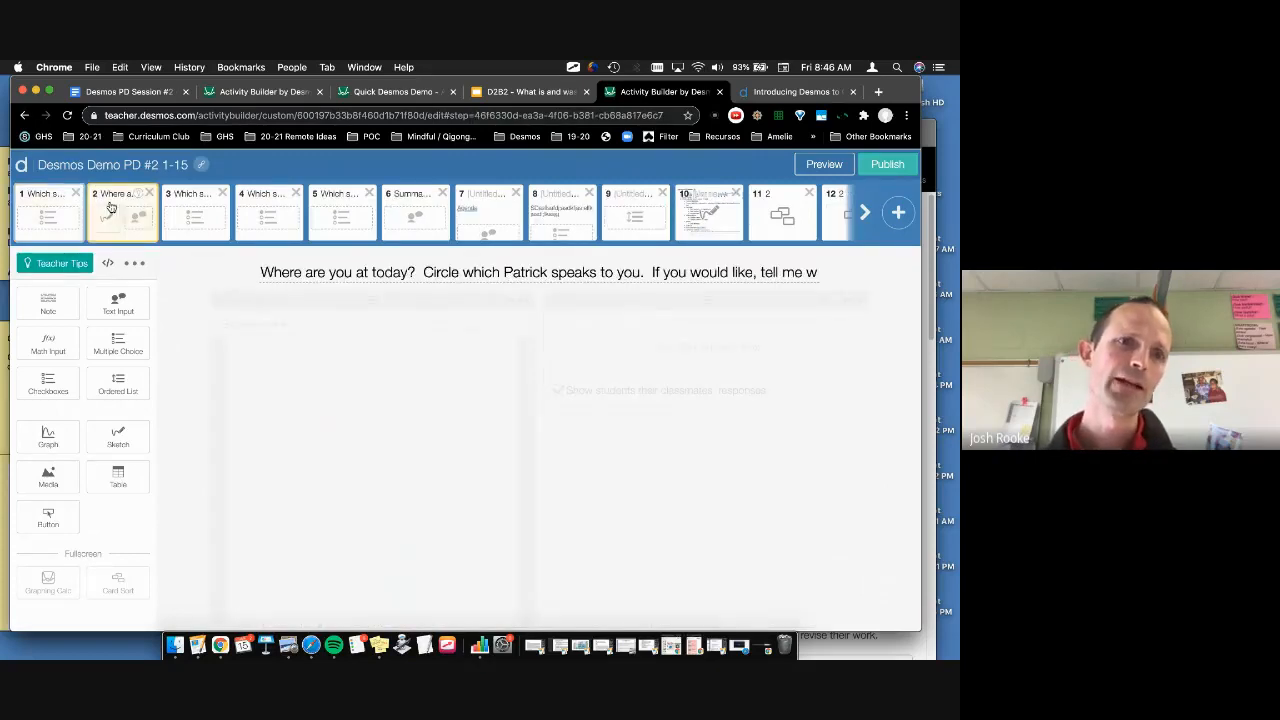
drag(112, 207, 20, 207)
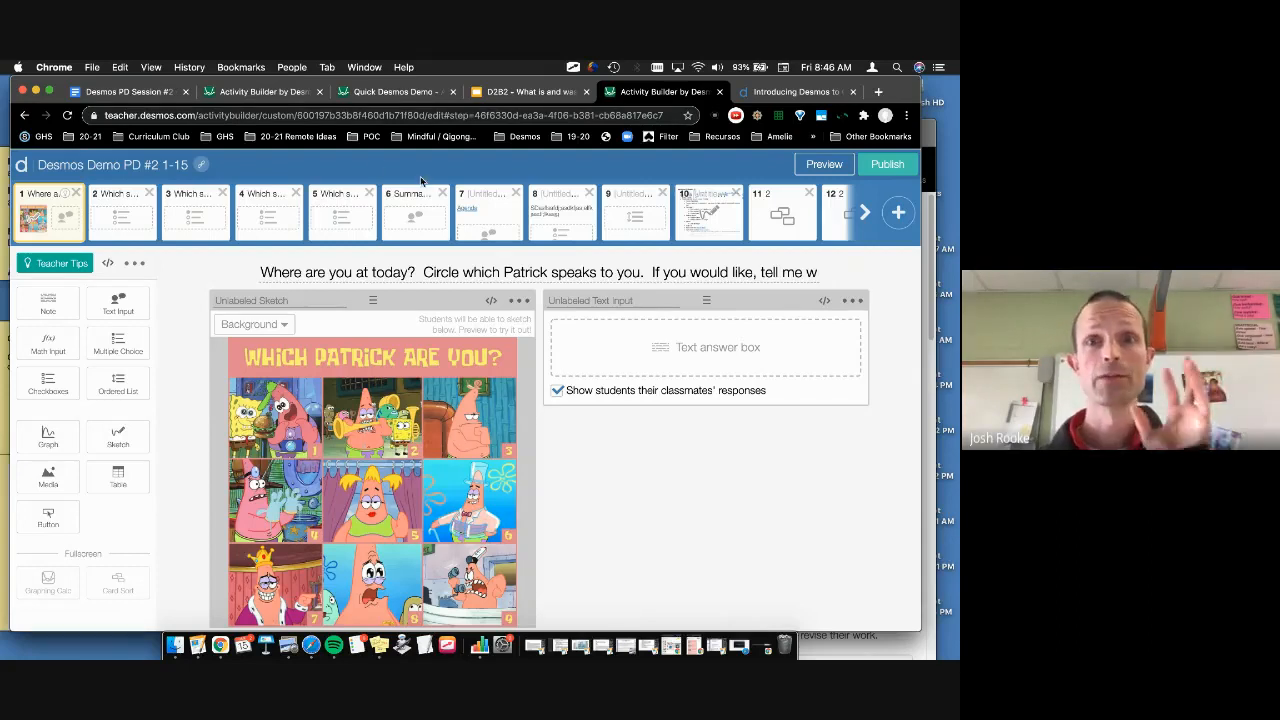
Step: Publish Desmos Demo PD #2 1-15 and open the Assign dropdown options
click(885, 165)
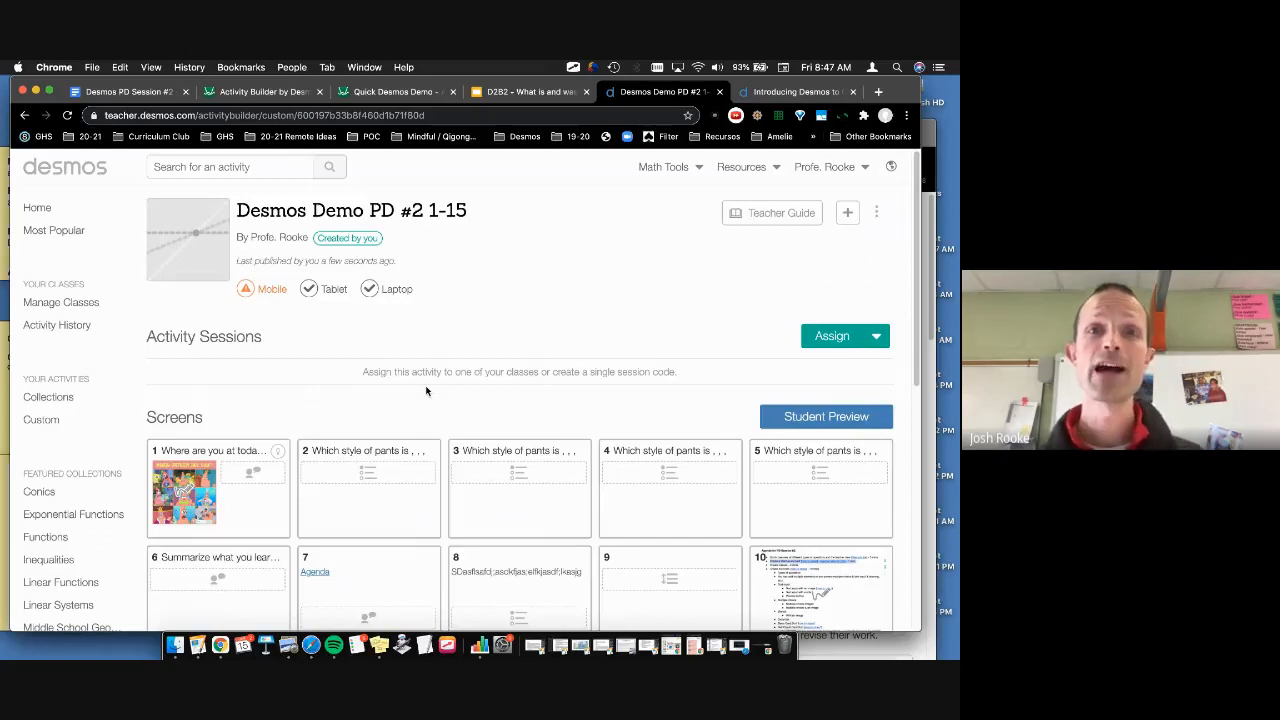
scroll(860, 345, down, 1)
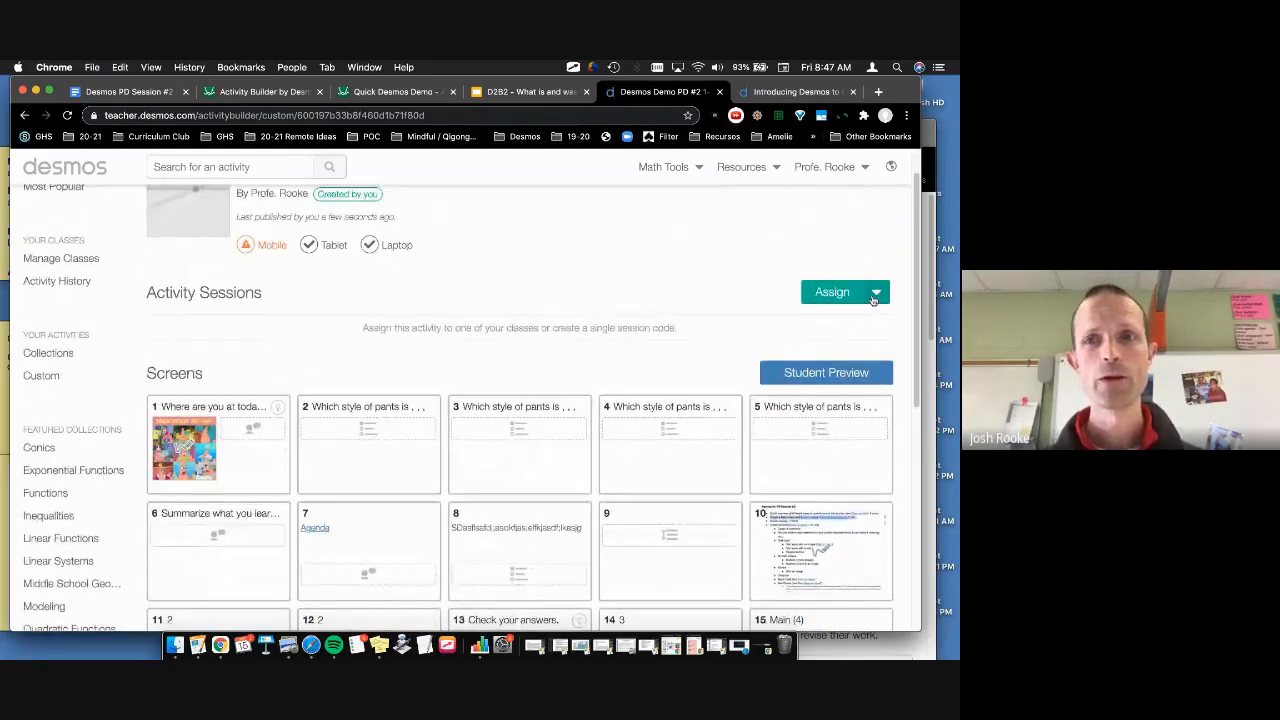
click(875, 293)
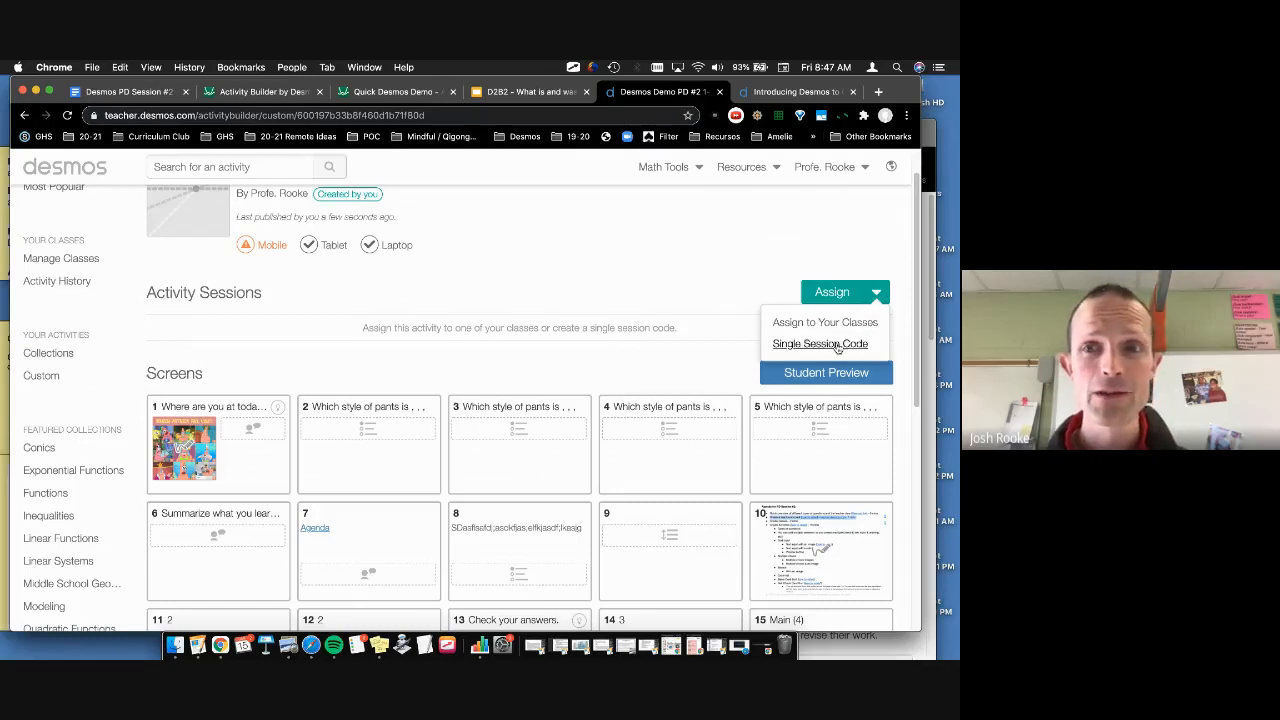
Step: Assign the activity to the 'Desmos PD #2 - 1/15' class to create a new session
scroll(834, 345, down, 1)
click(874, 297)
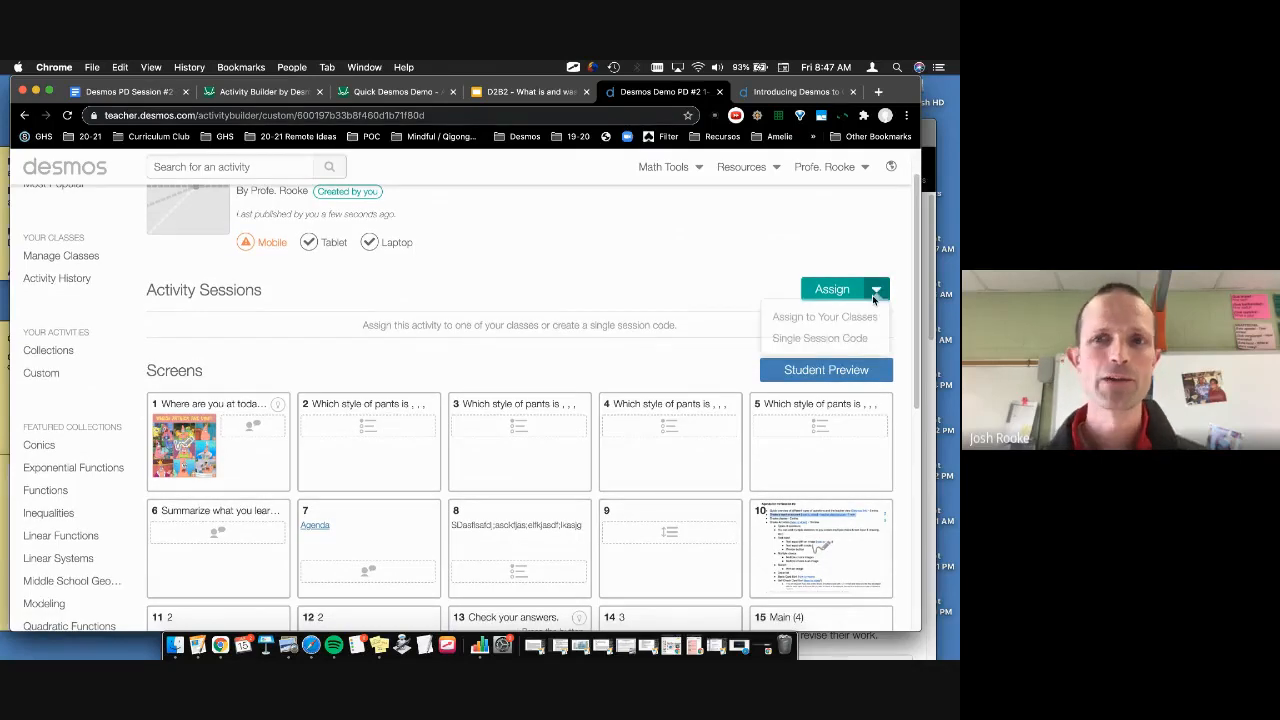
click(838, 318)
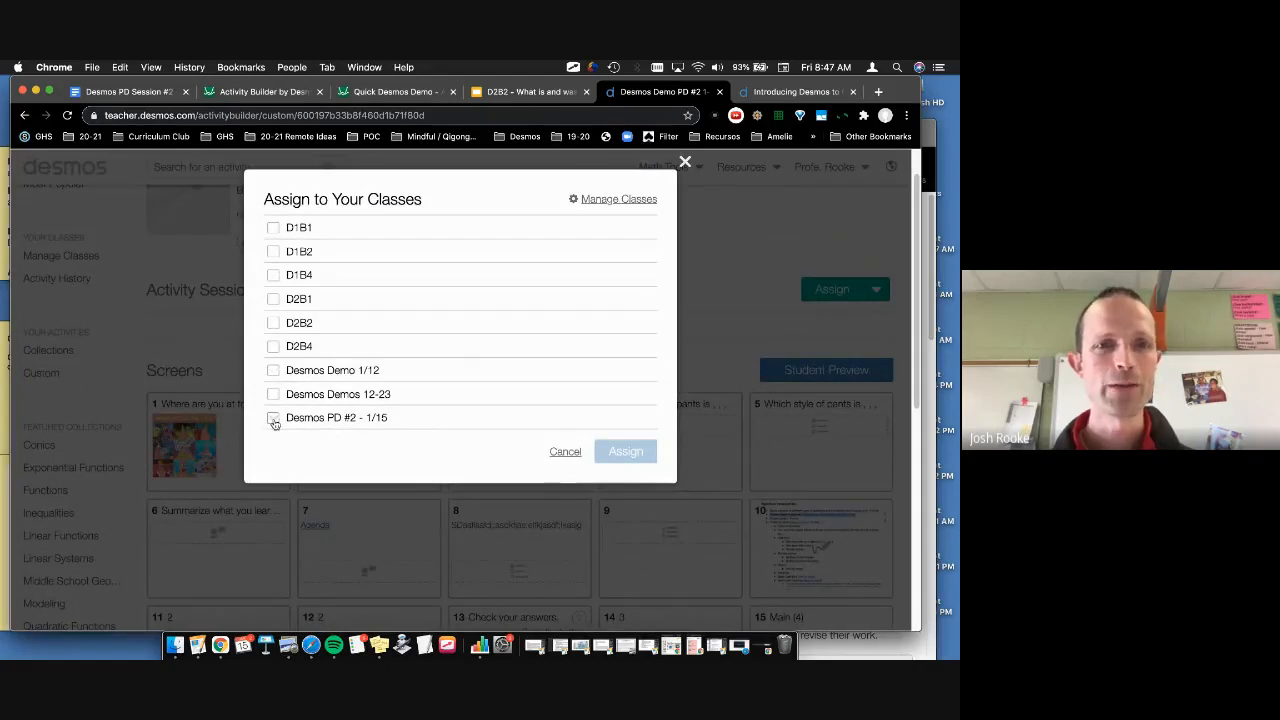
click(273, 419)
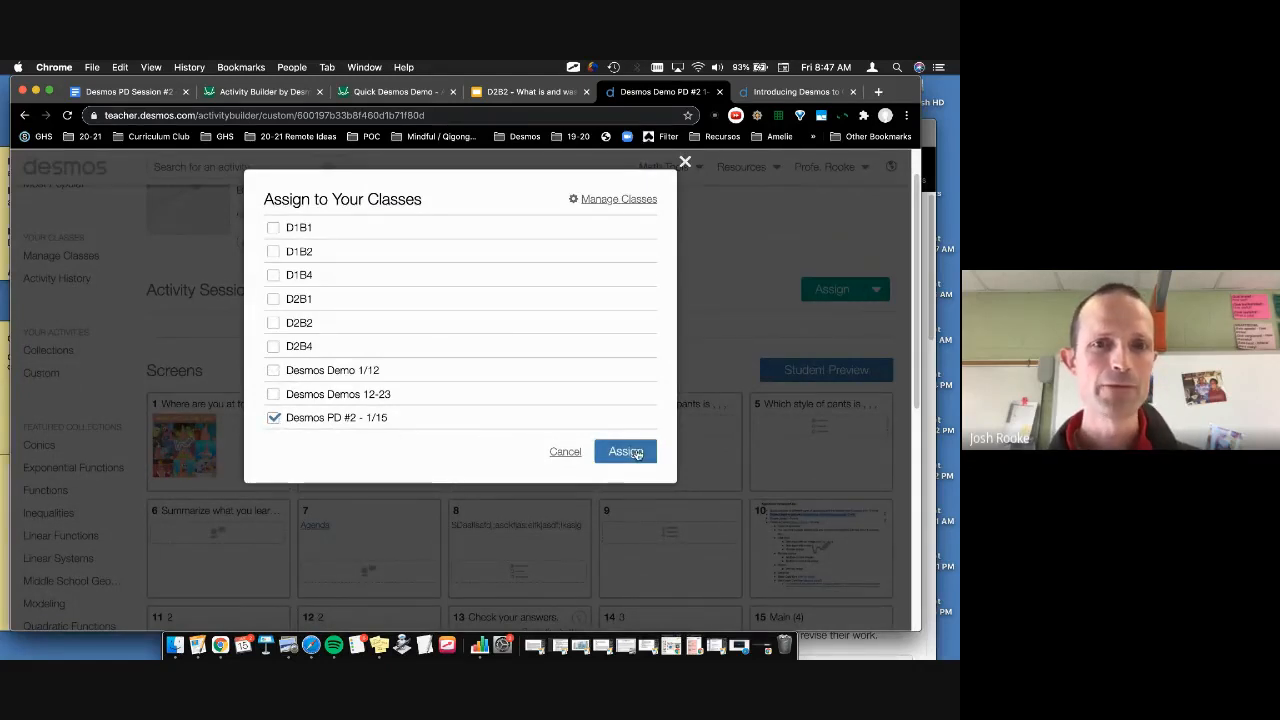
click(627, 452)
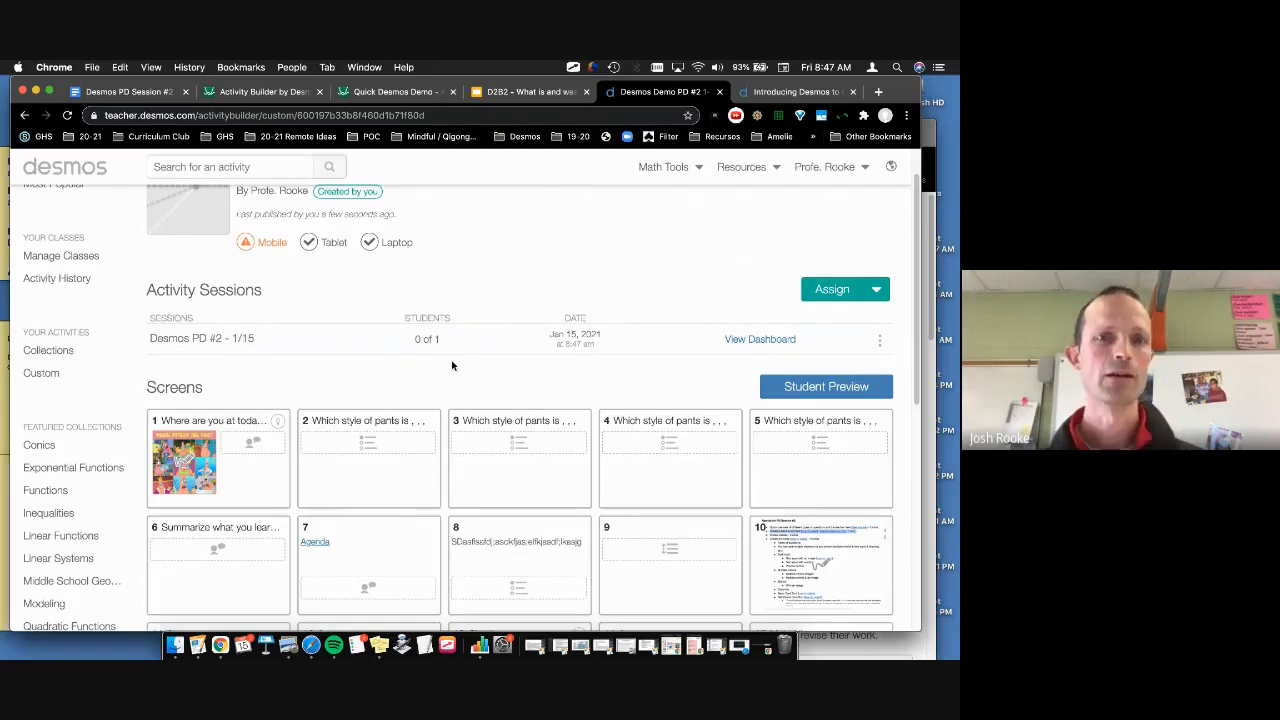
scroll(452, 366, down, 1)
scroll(452, 366, up, 2)
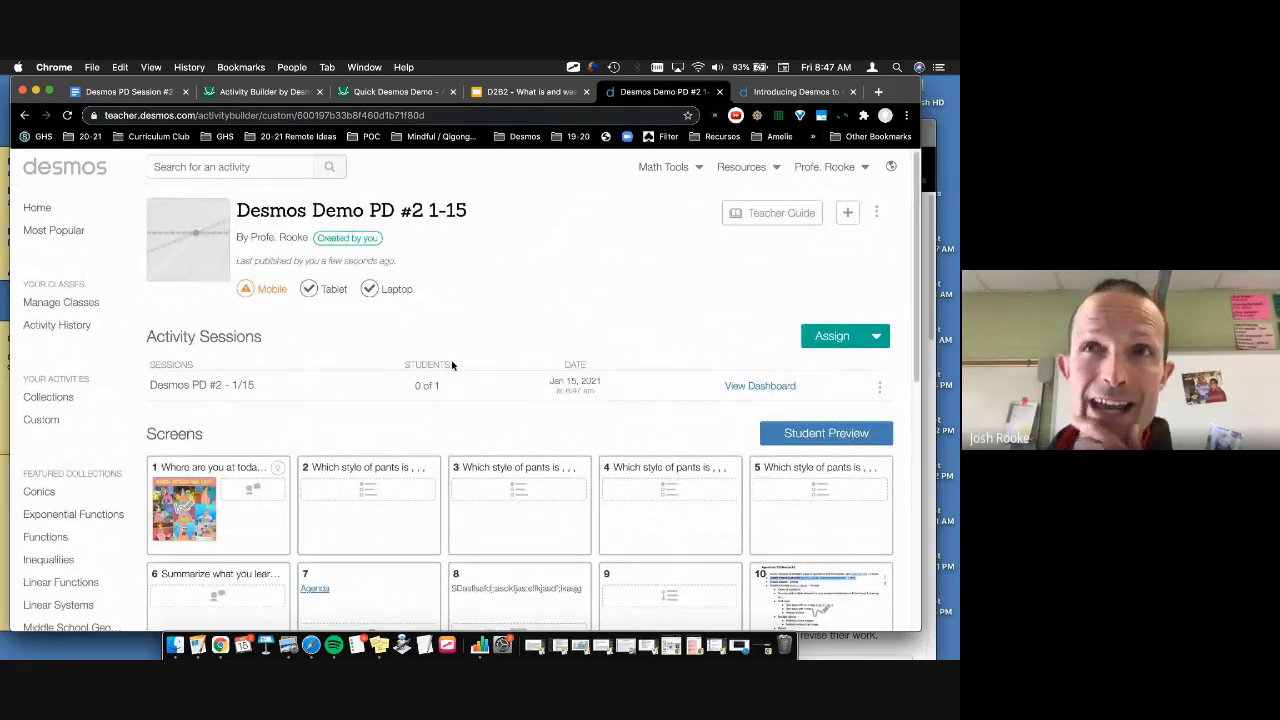
Step: Open the session dashboard, check screen 1's teacher view, then return to the Summary
click(758, 387)
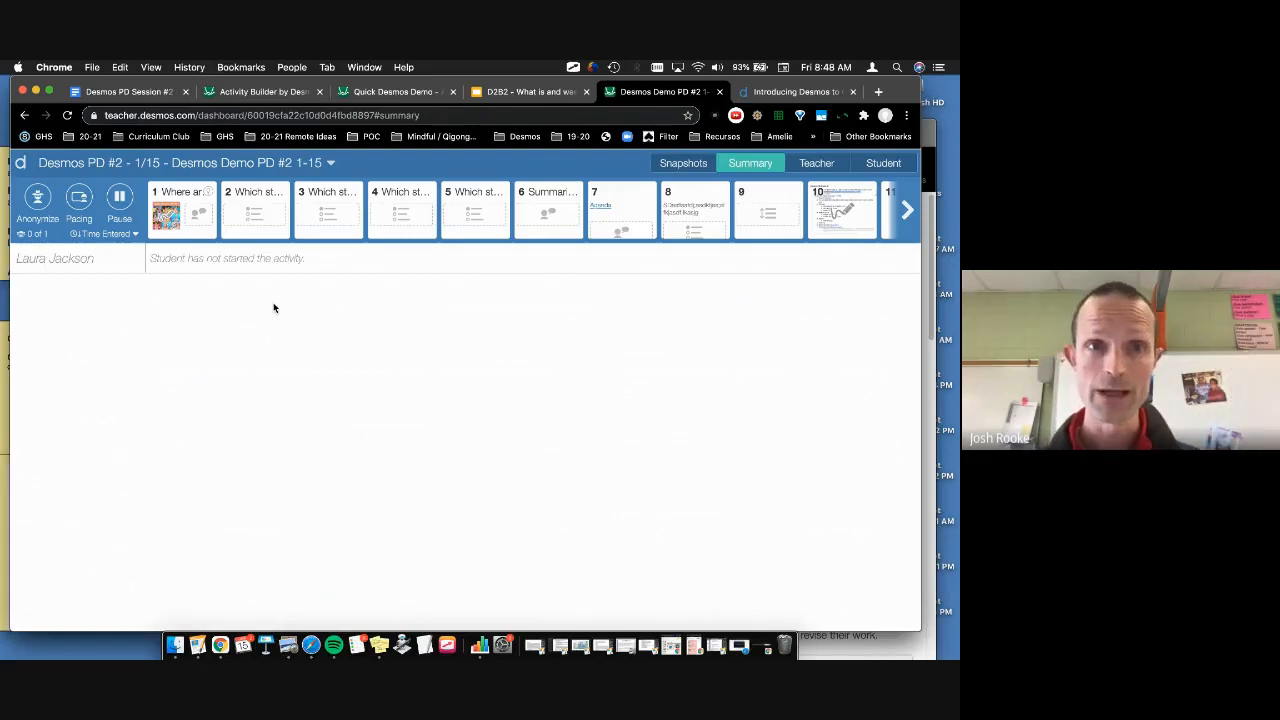
click(162, 192)
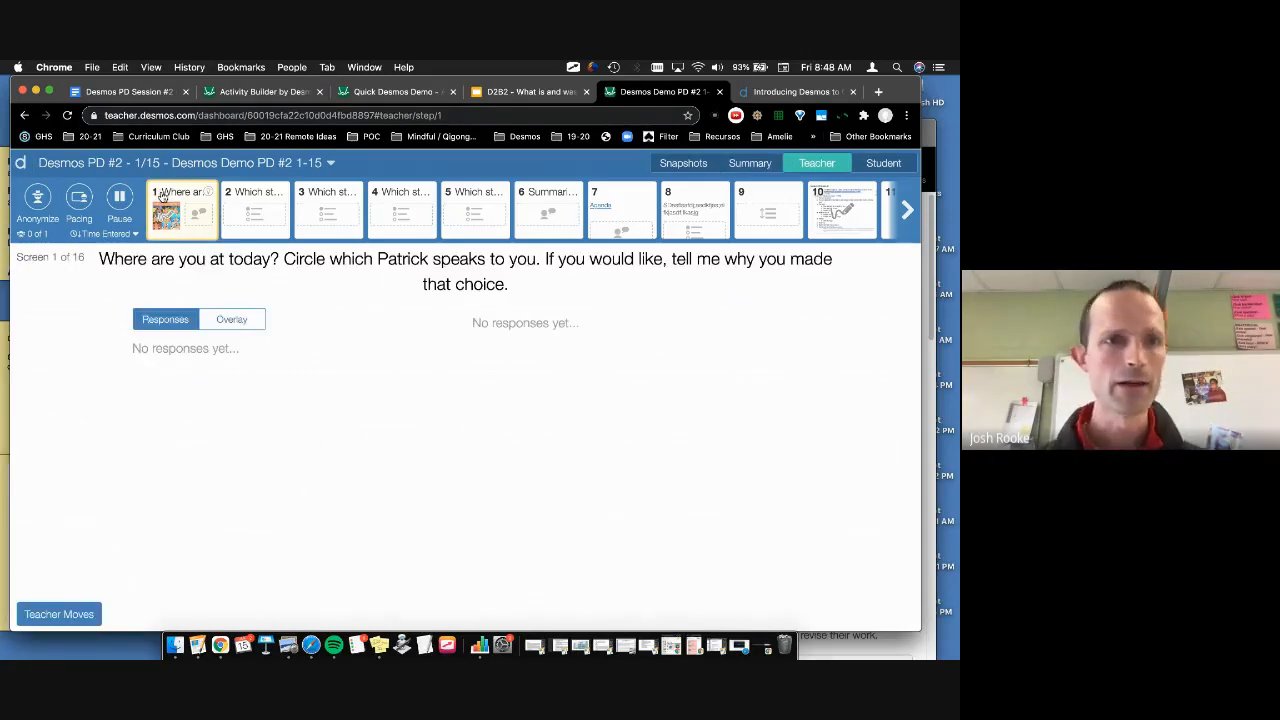
click(748, 162)
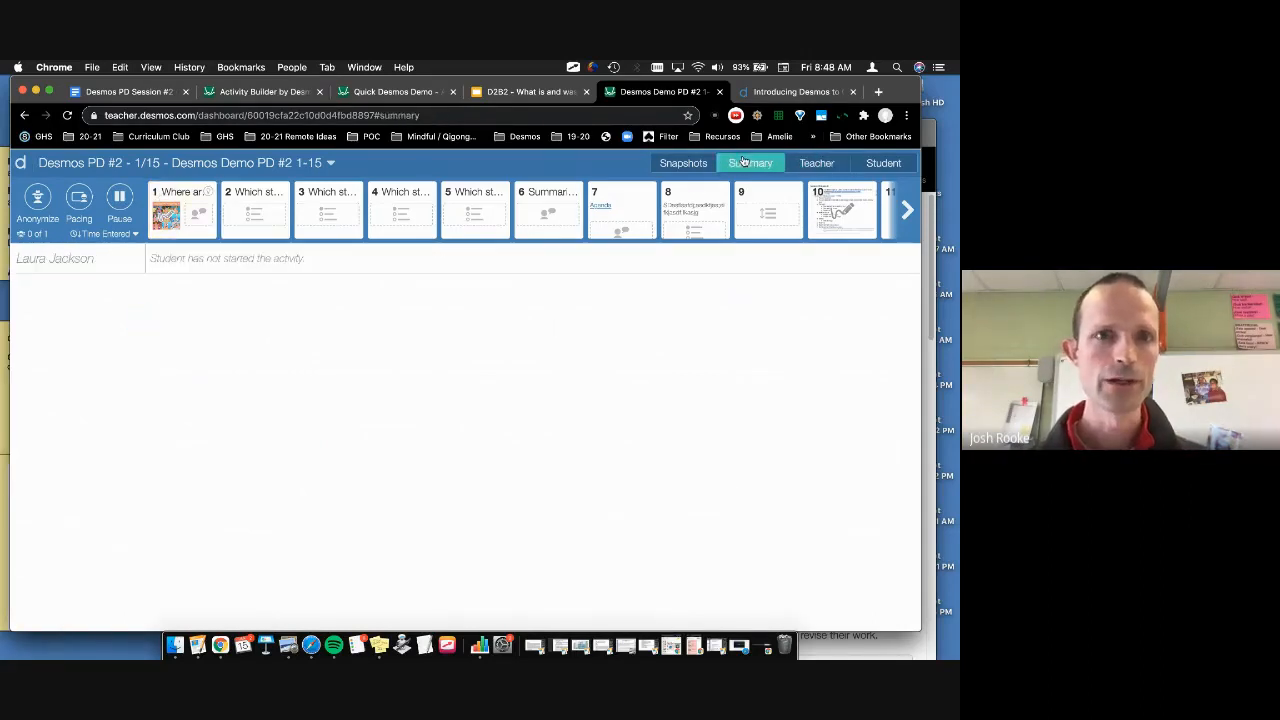
Step: Start pacing and select screen 2 as the restriction limit, without applying it yet
click(81, 202)
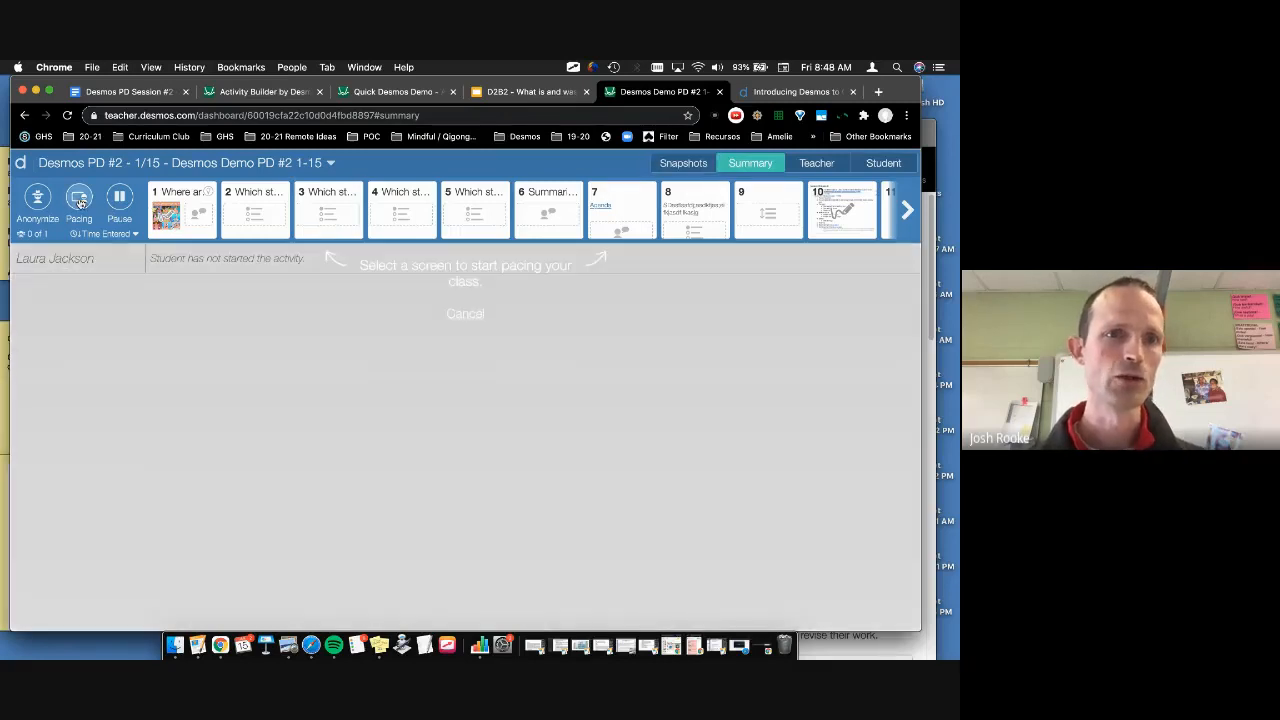
click(180, 205)
click(180, 205)
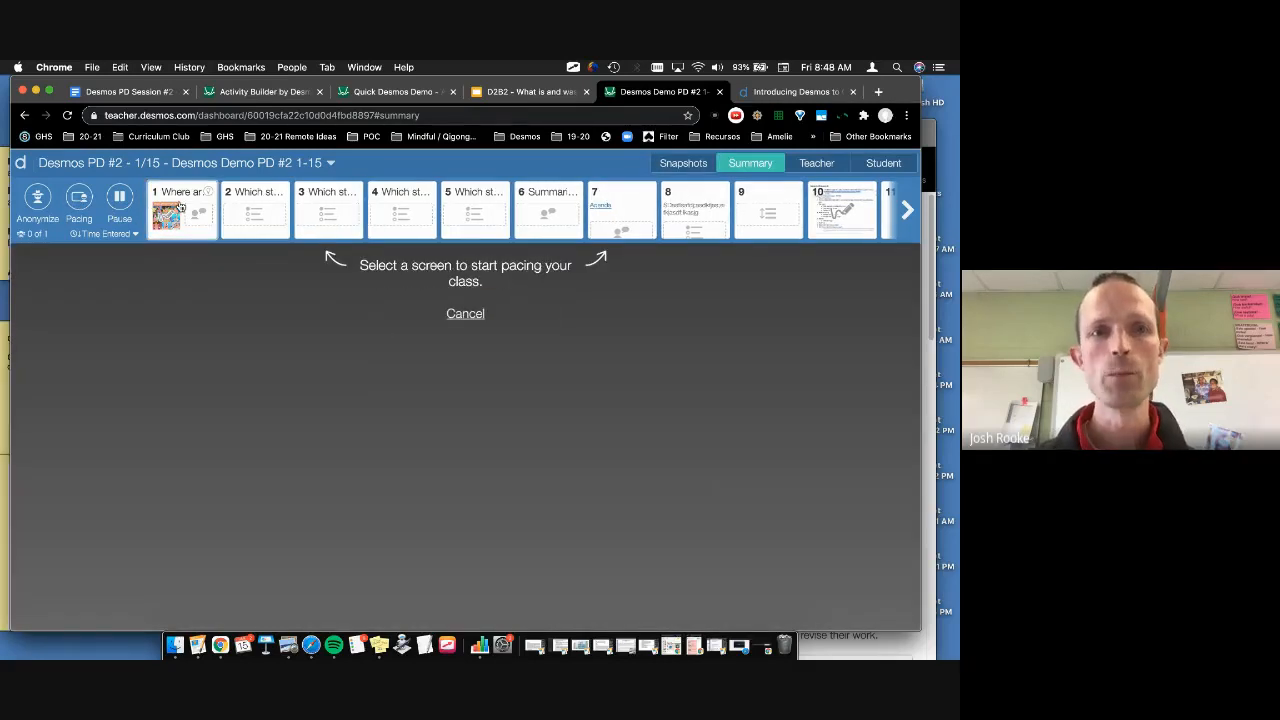
click(80, 203)
click(80, 203)
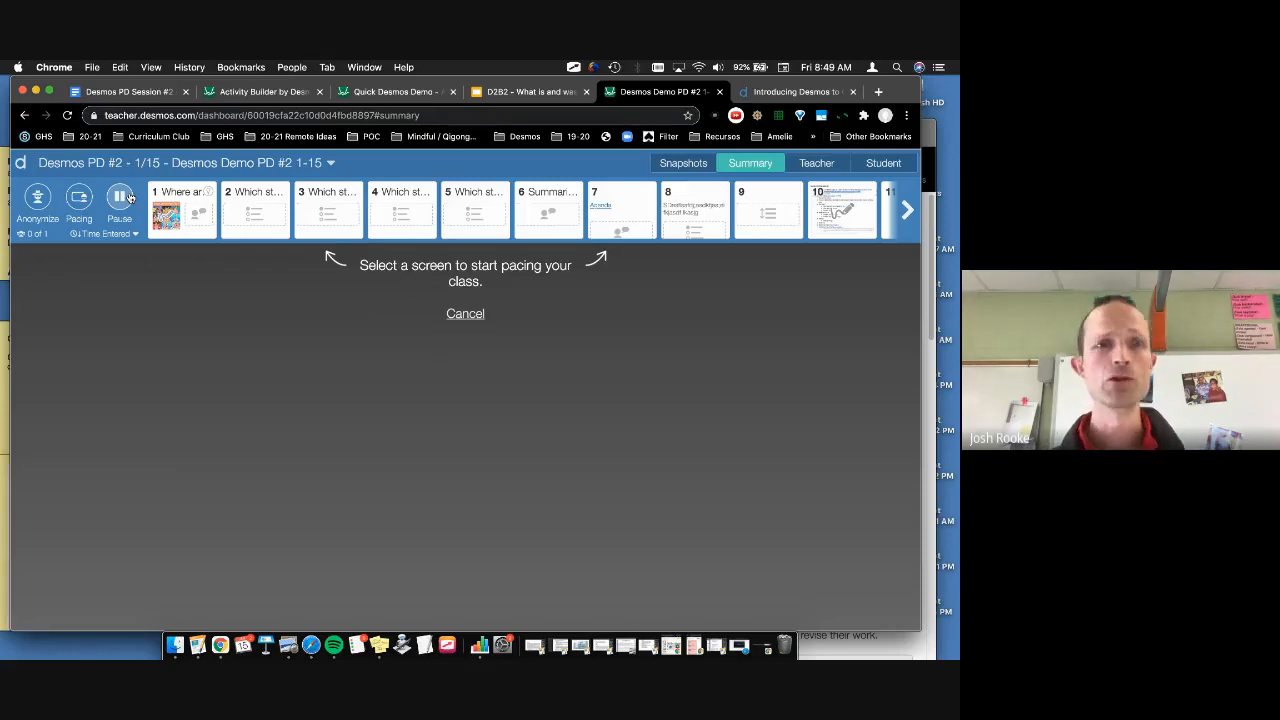
click(244, 222)
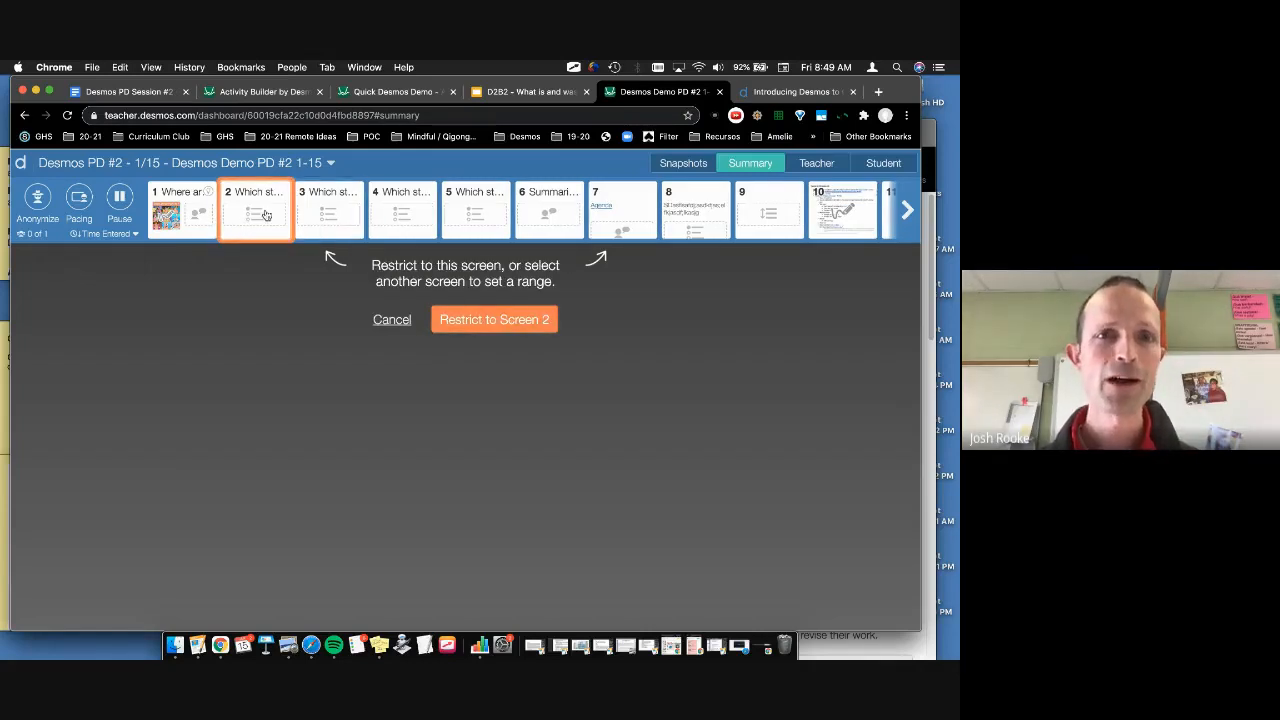
click(266, 215)
click(266, 215)
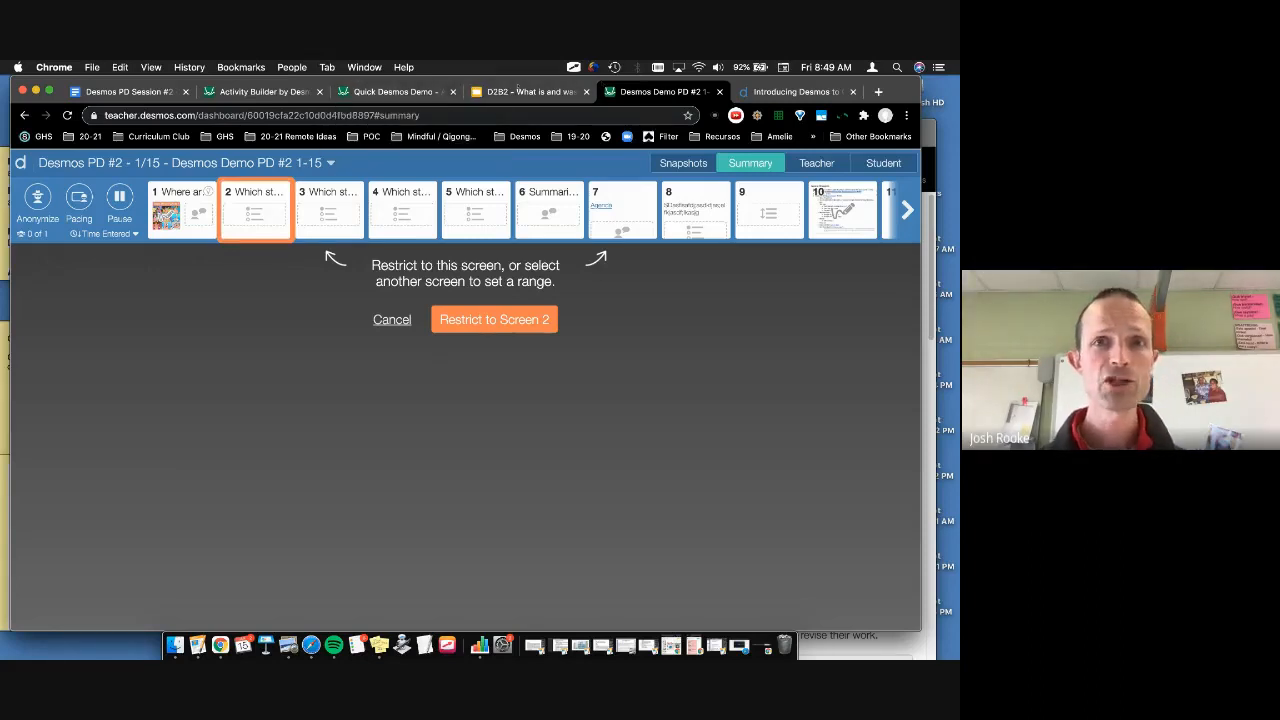
click(25, 115)
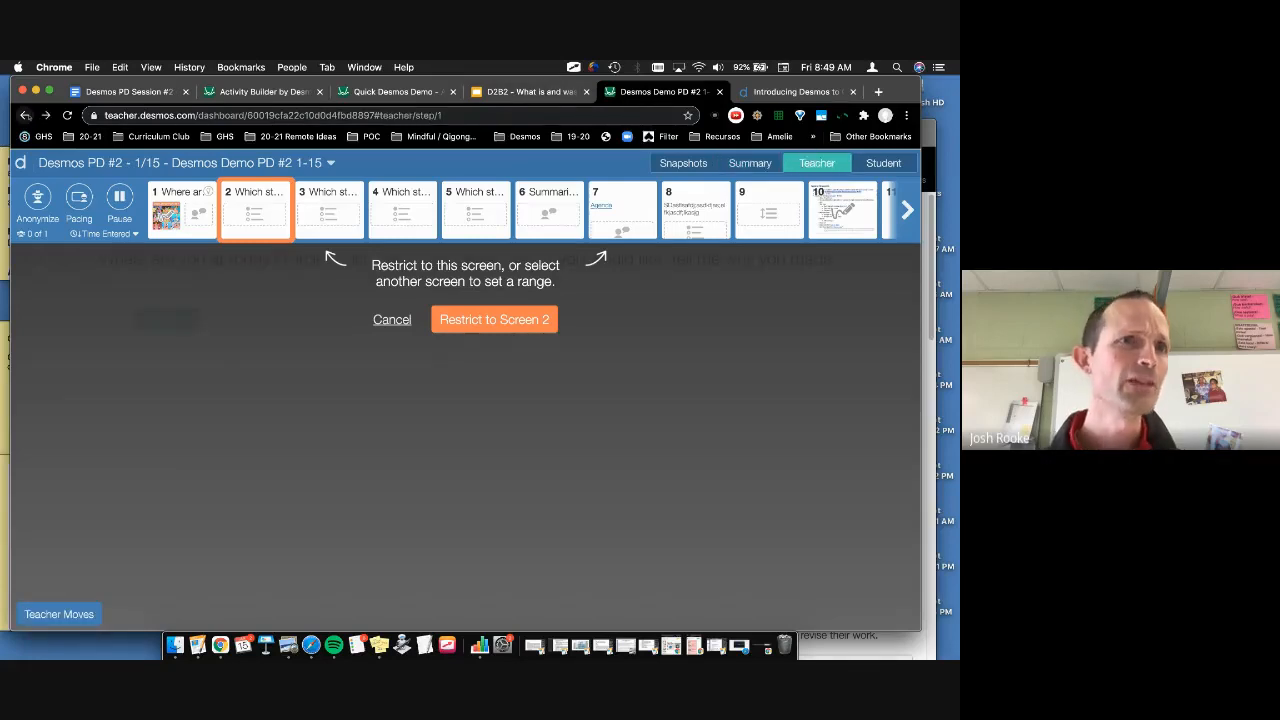
click(25, 115)
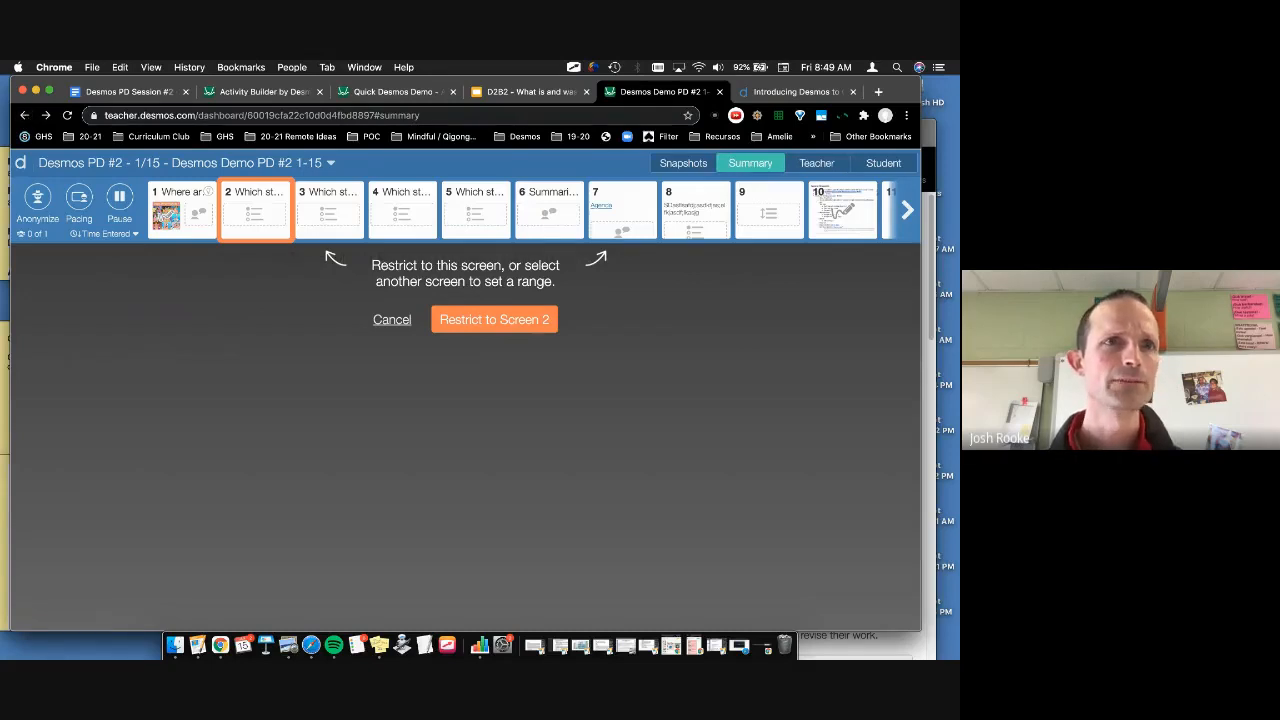
Step: Go home, open Custom activities, and open the 'Desmos Demo PD #2 1-15' overview page
click(22, 162)
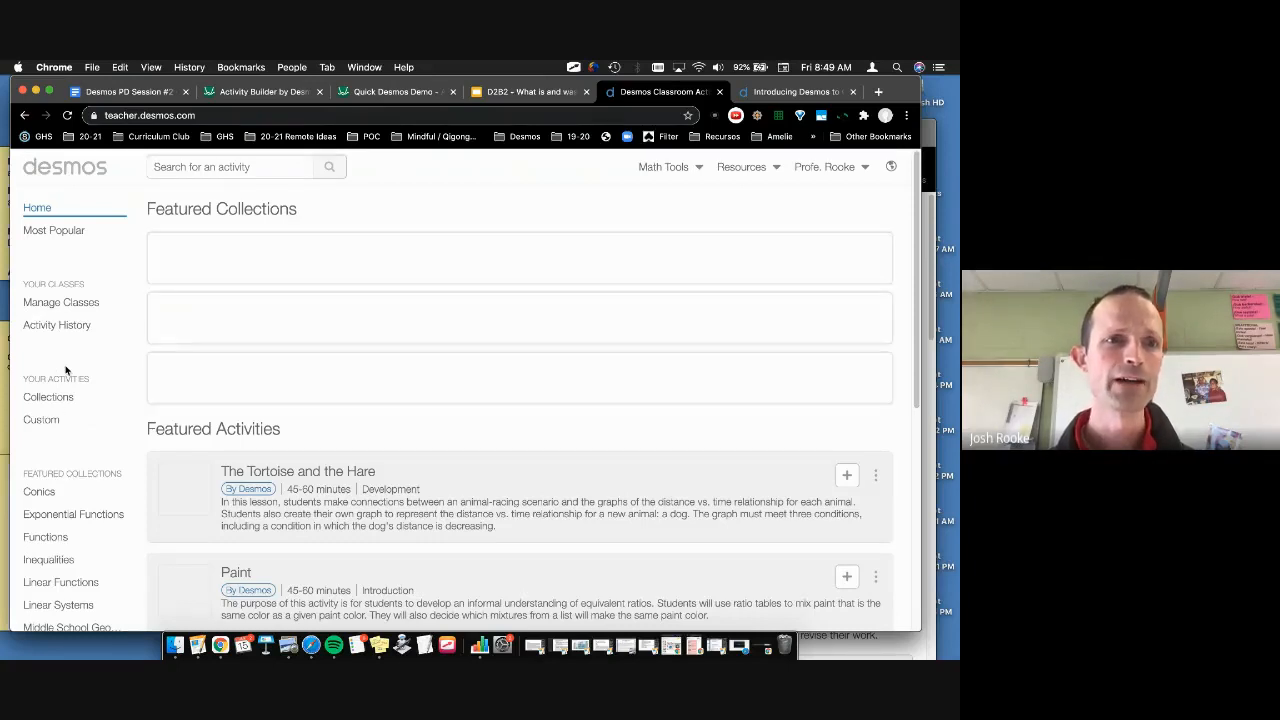
click(43, 421)
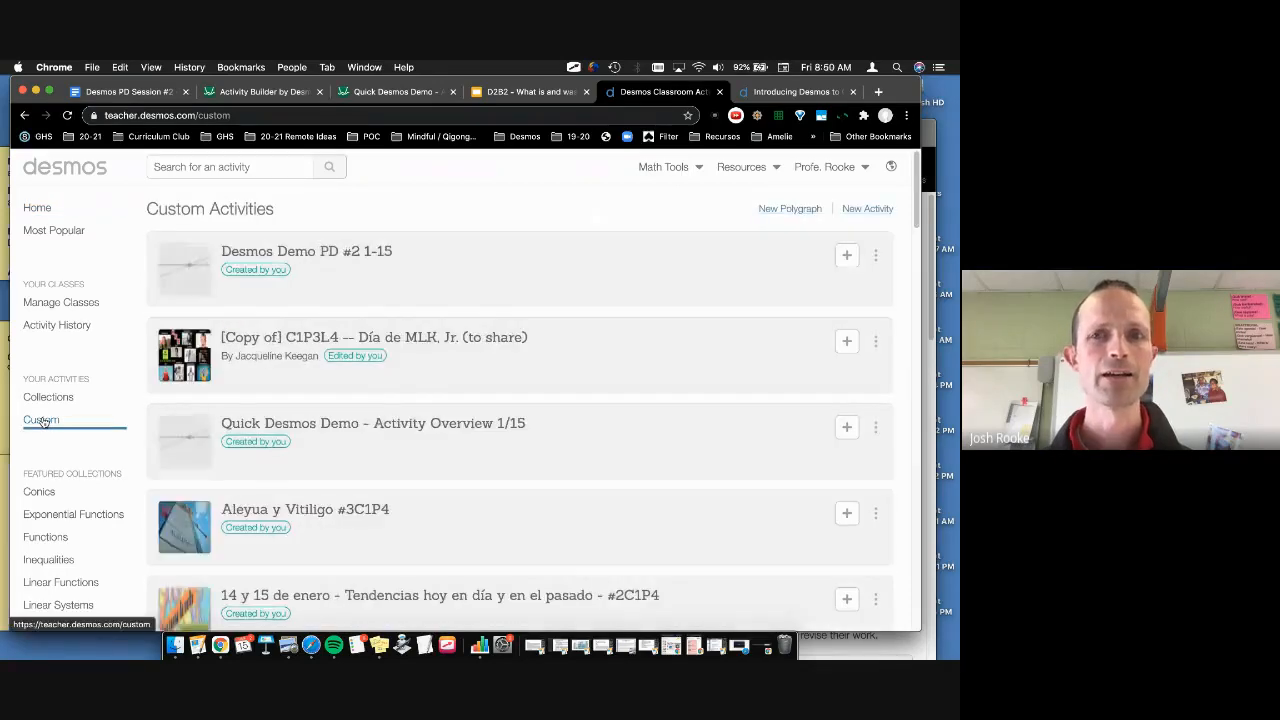
click(600, 255)
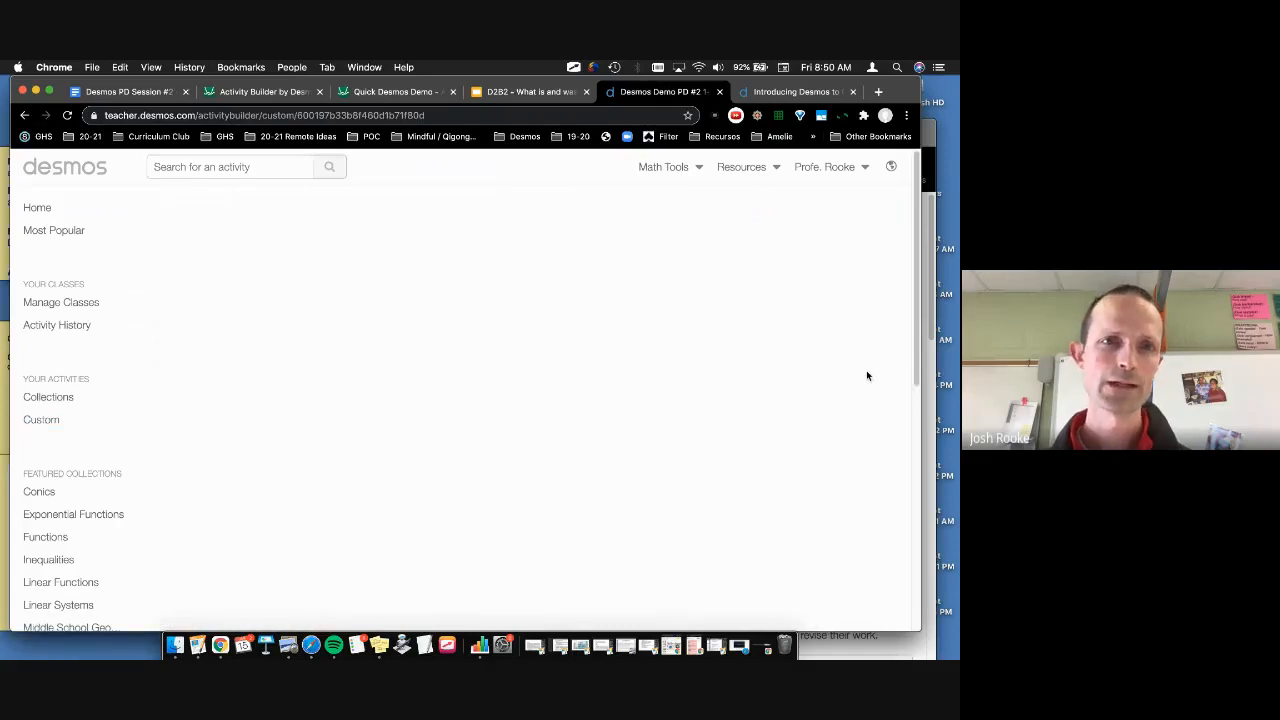
click(881, 338)
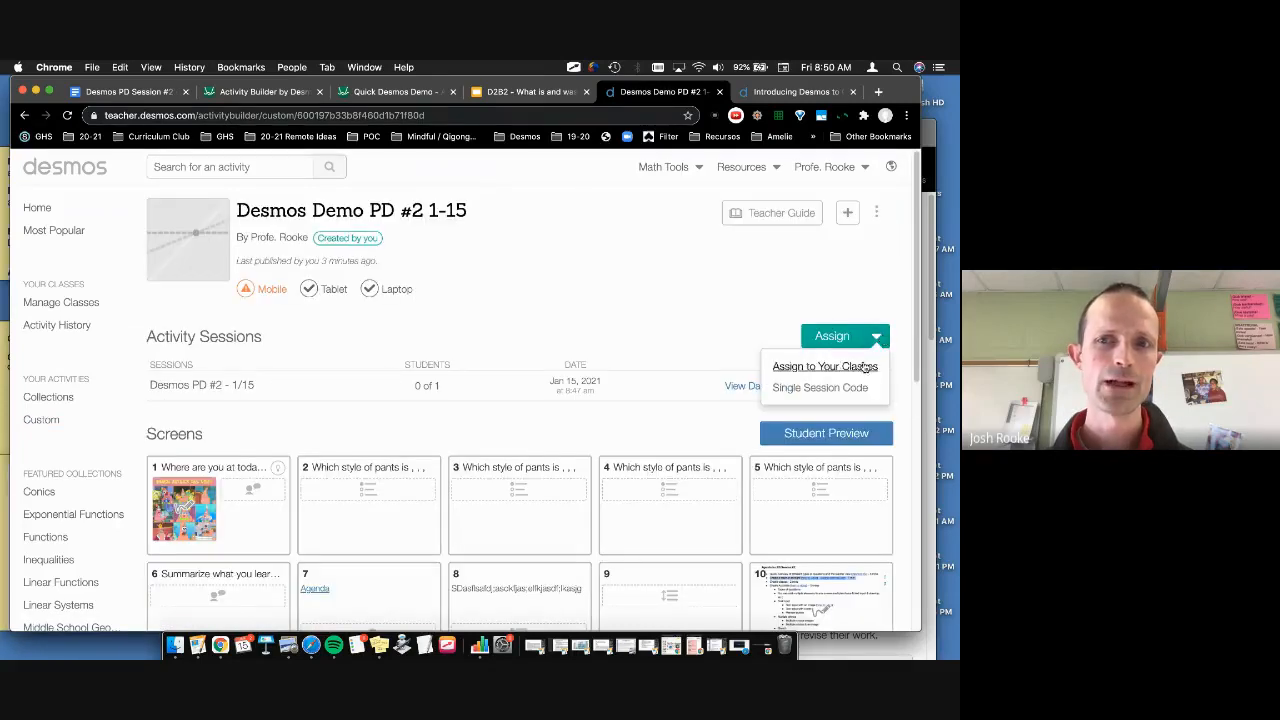
click(860, 365)
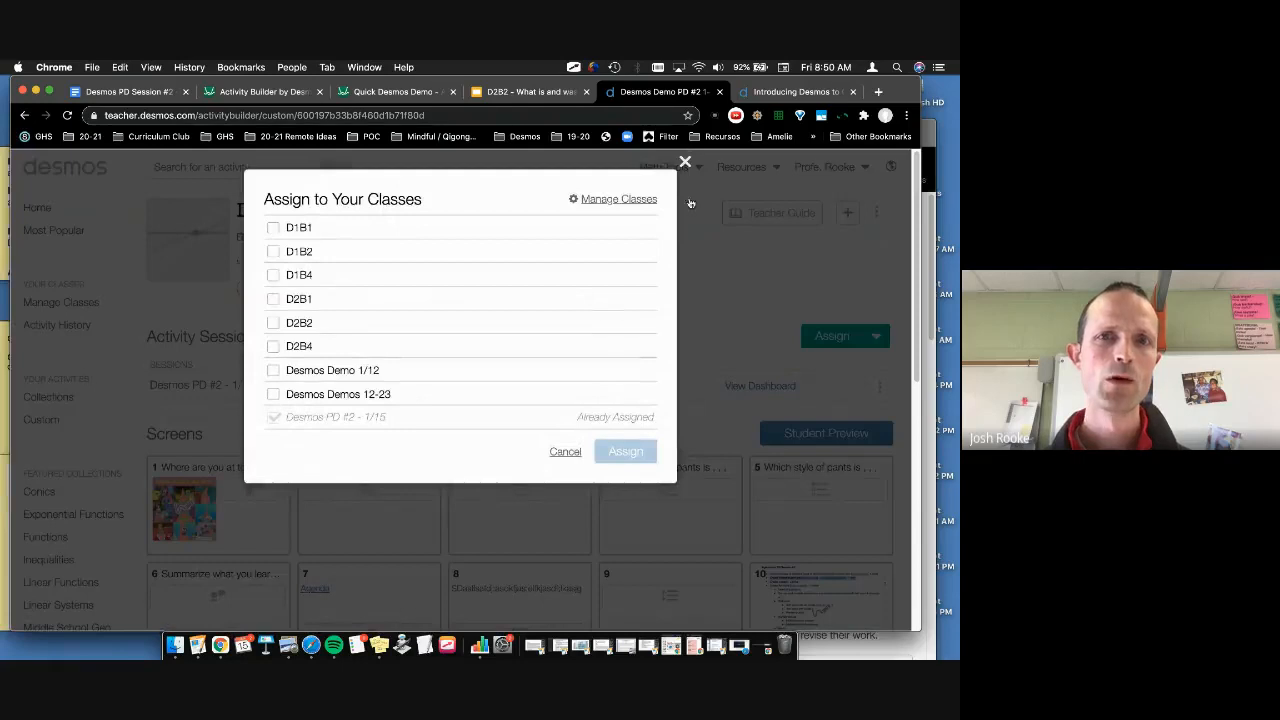
click(686, 163)
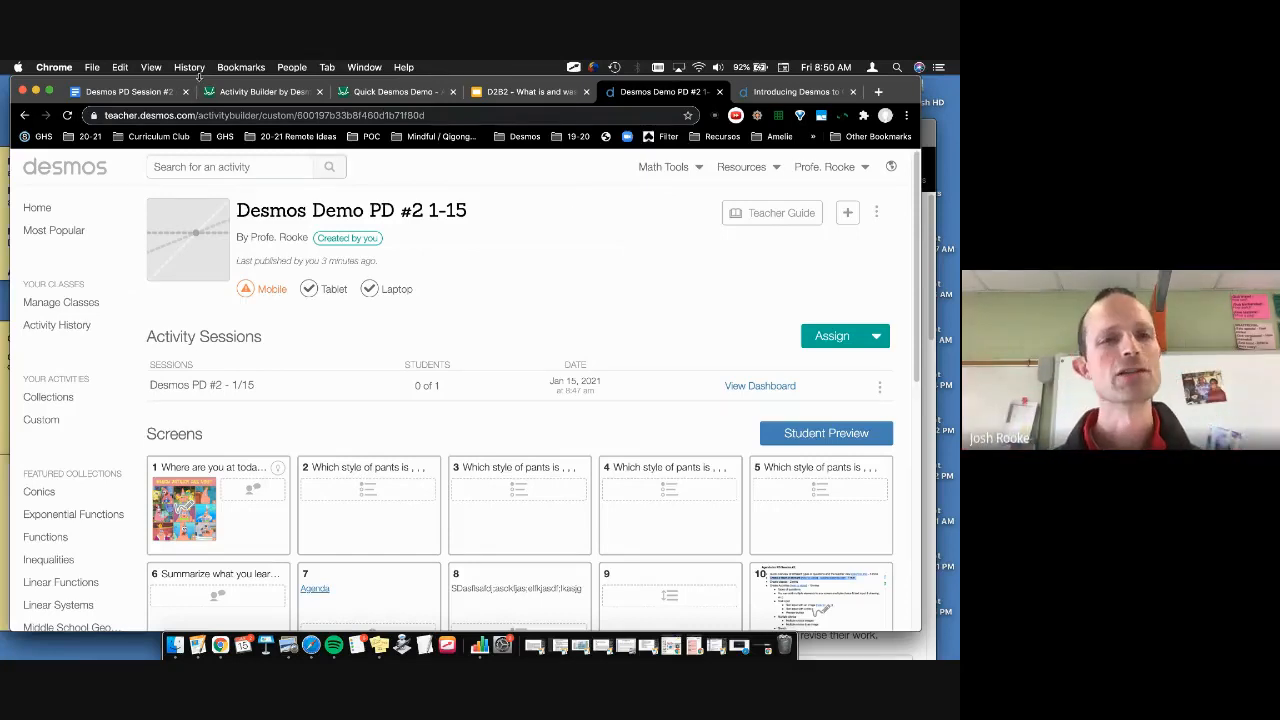
Step: Open the three-dot options menu beside the Teacher Guide button
mouse_move(200, 82)
mouse_down()
mouse_move(260, 197)
mouse_move(210, 84)
mouse_up()
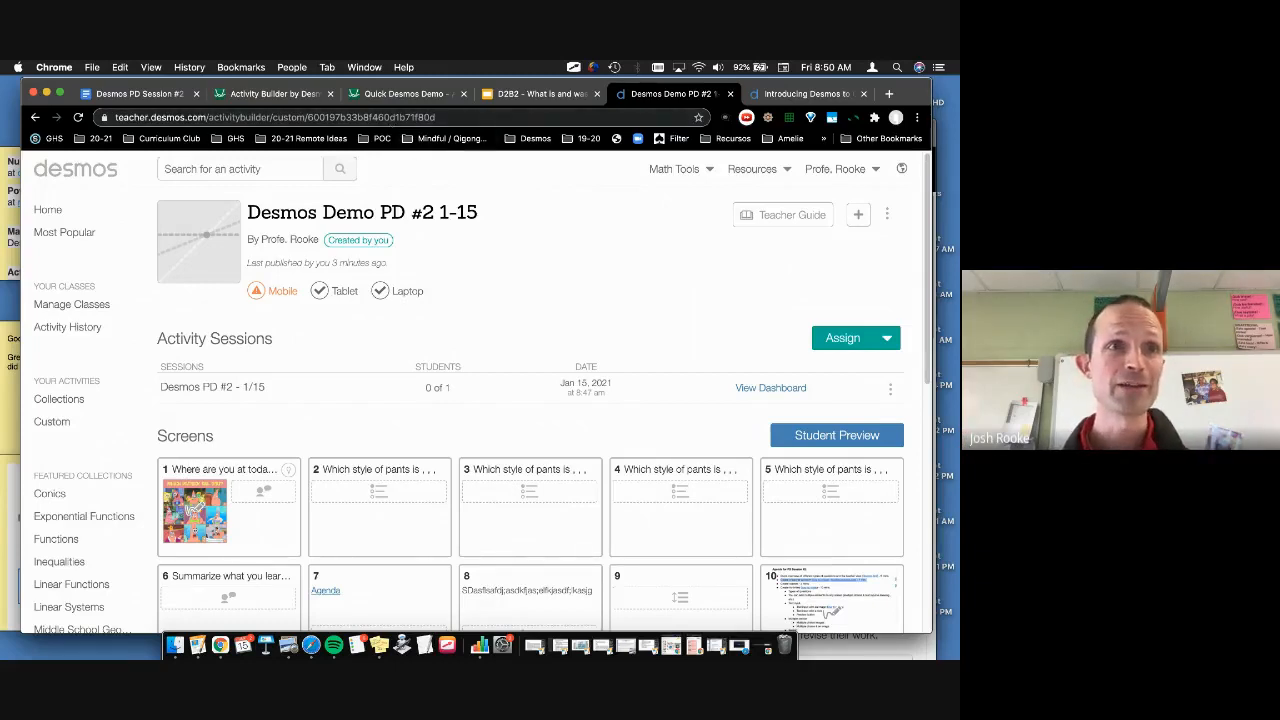
scroll(511, 328, down, 1)
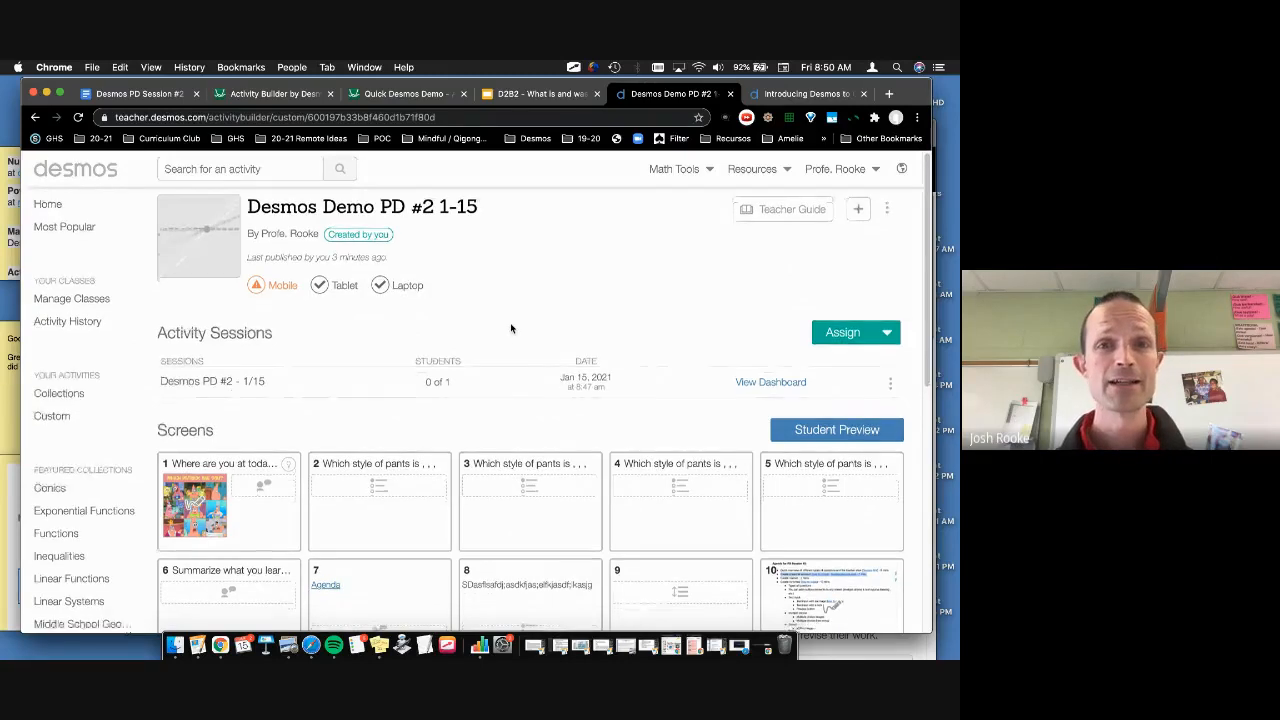
scroll(511, 328, up, 1)
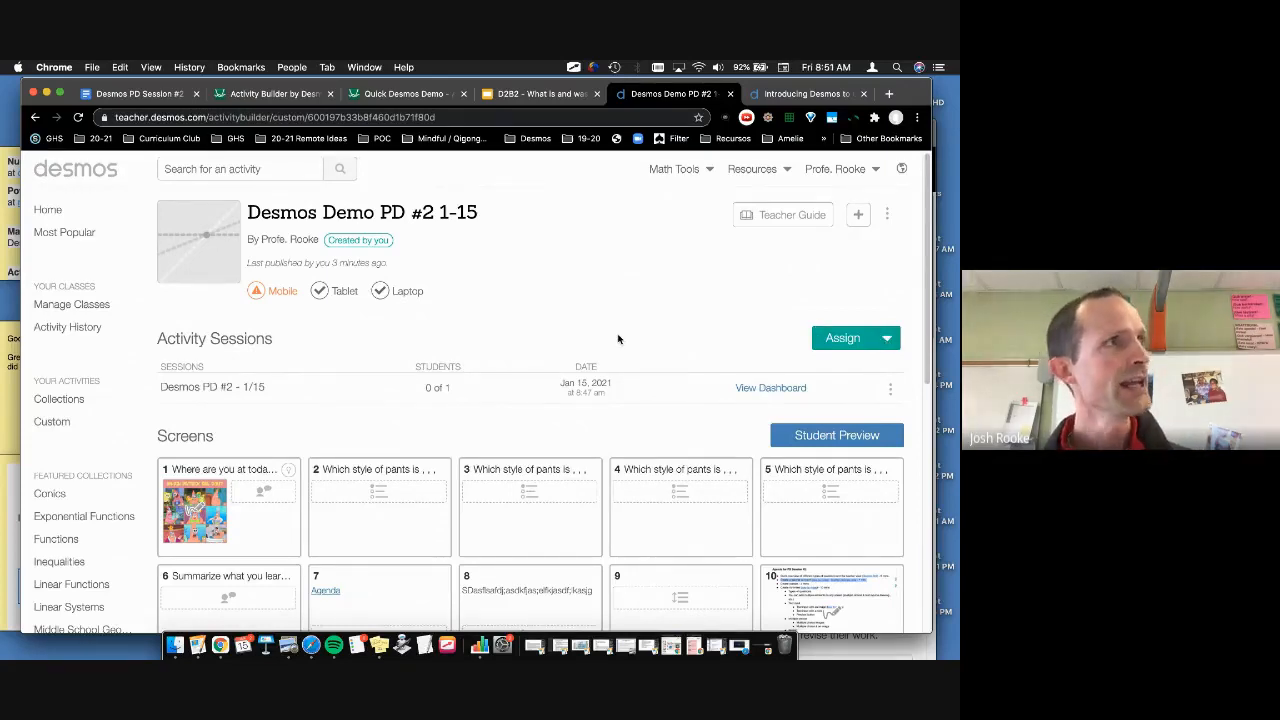
click(887, 214)
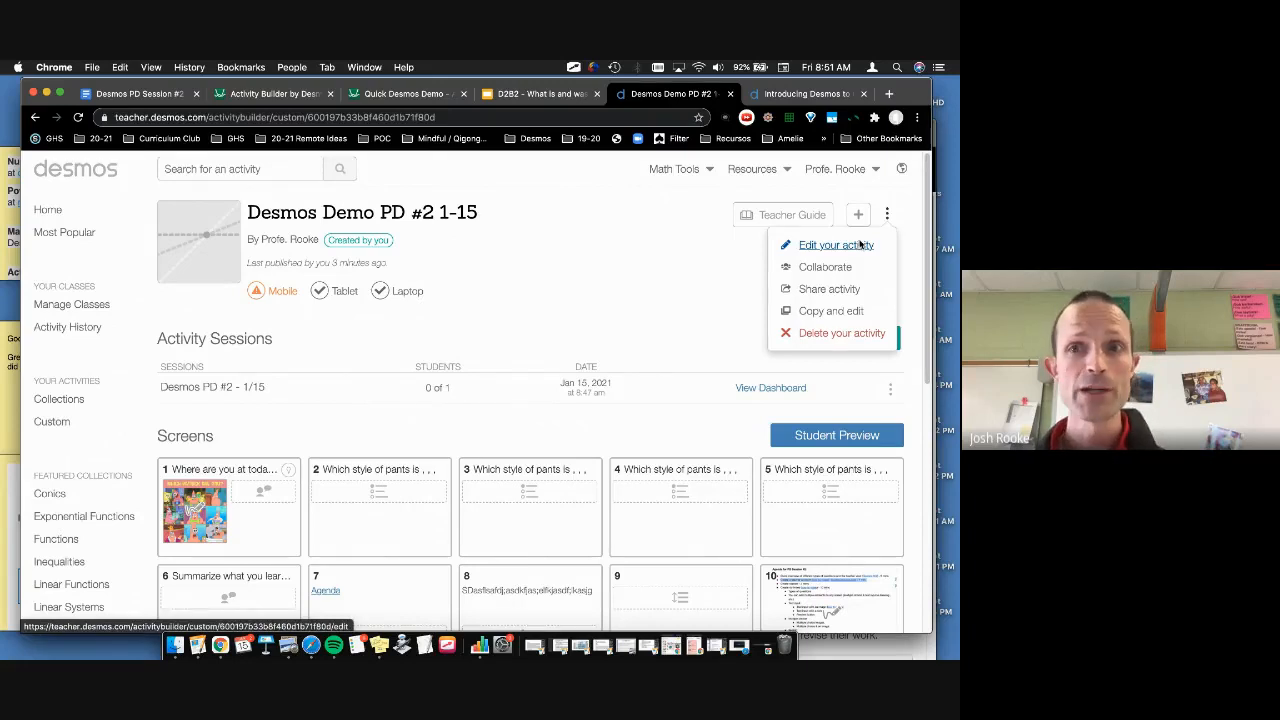
Step: In the editor, delete the blank ordered-list screen 9, confirm, and publish the activity
click(860, 245)
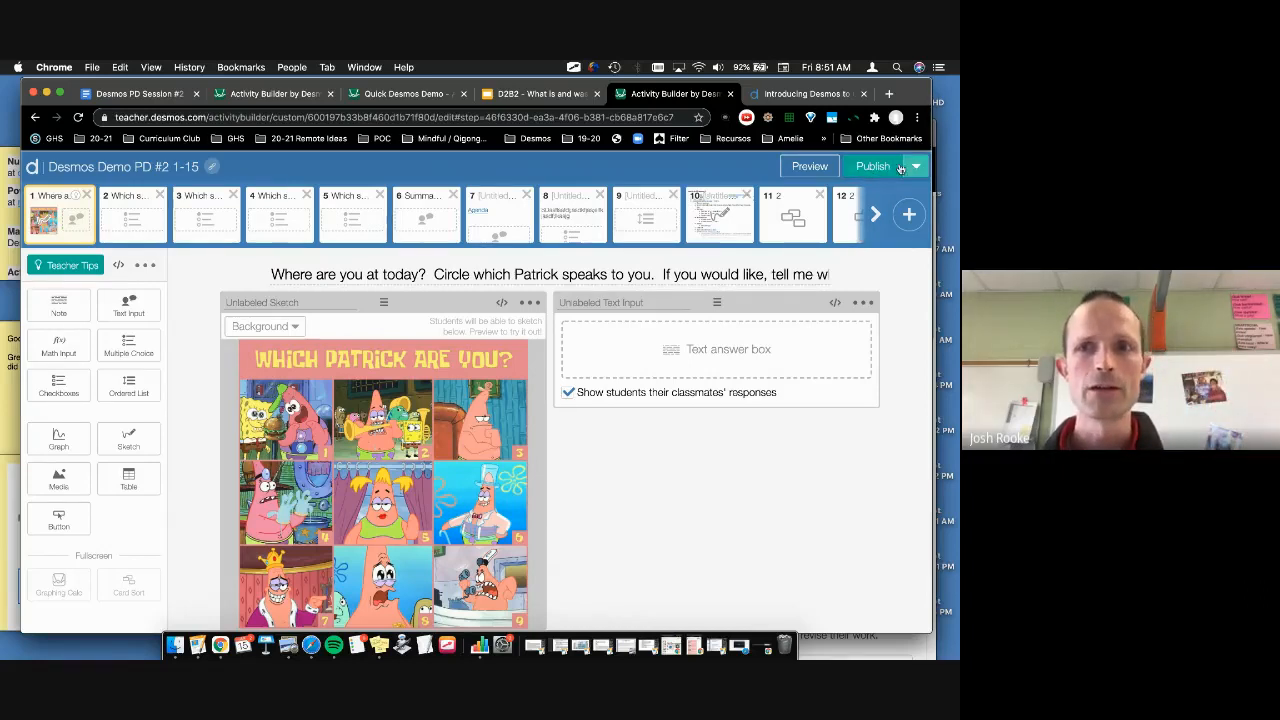
click(737, 207)
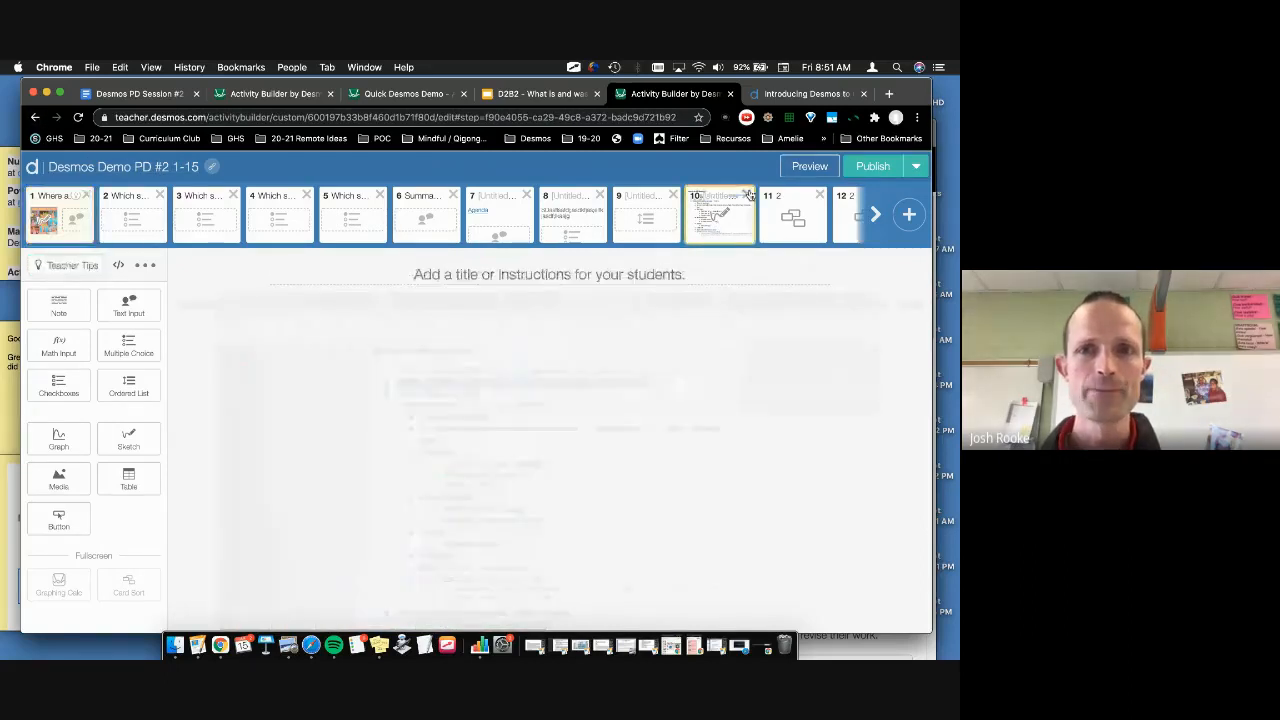
click(669, 197)
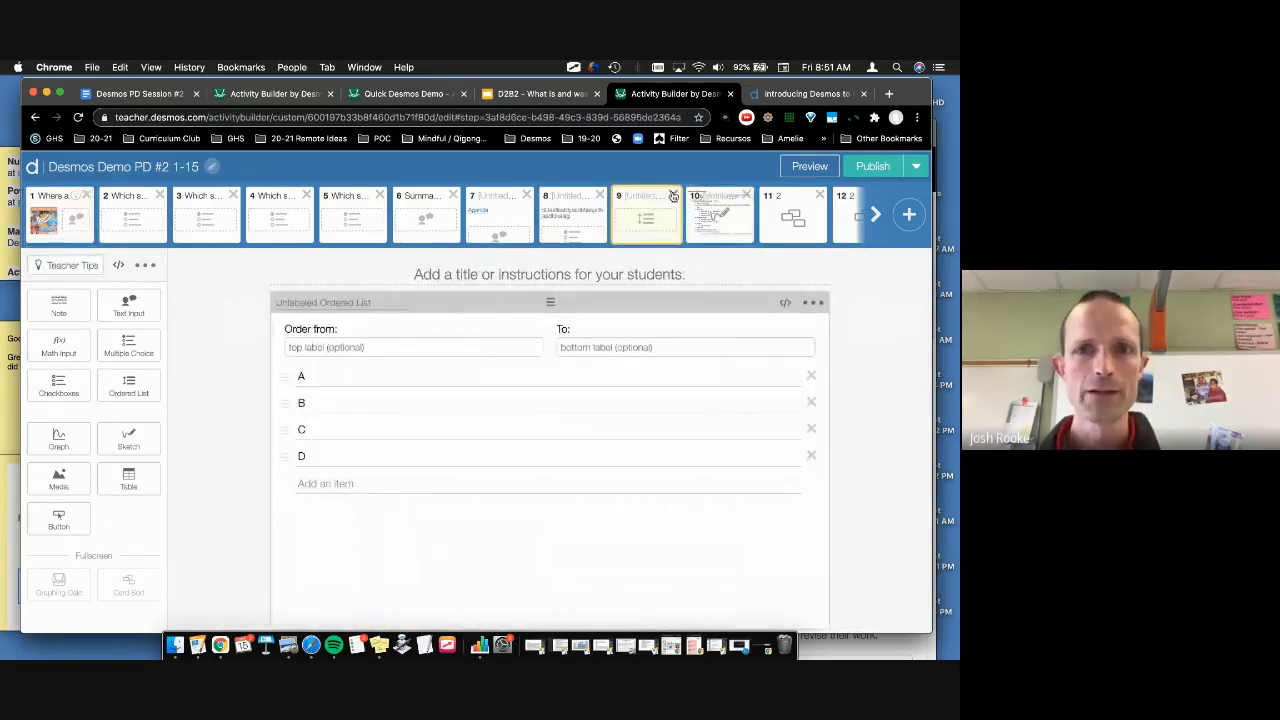
click(673, 196)
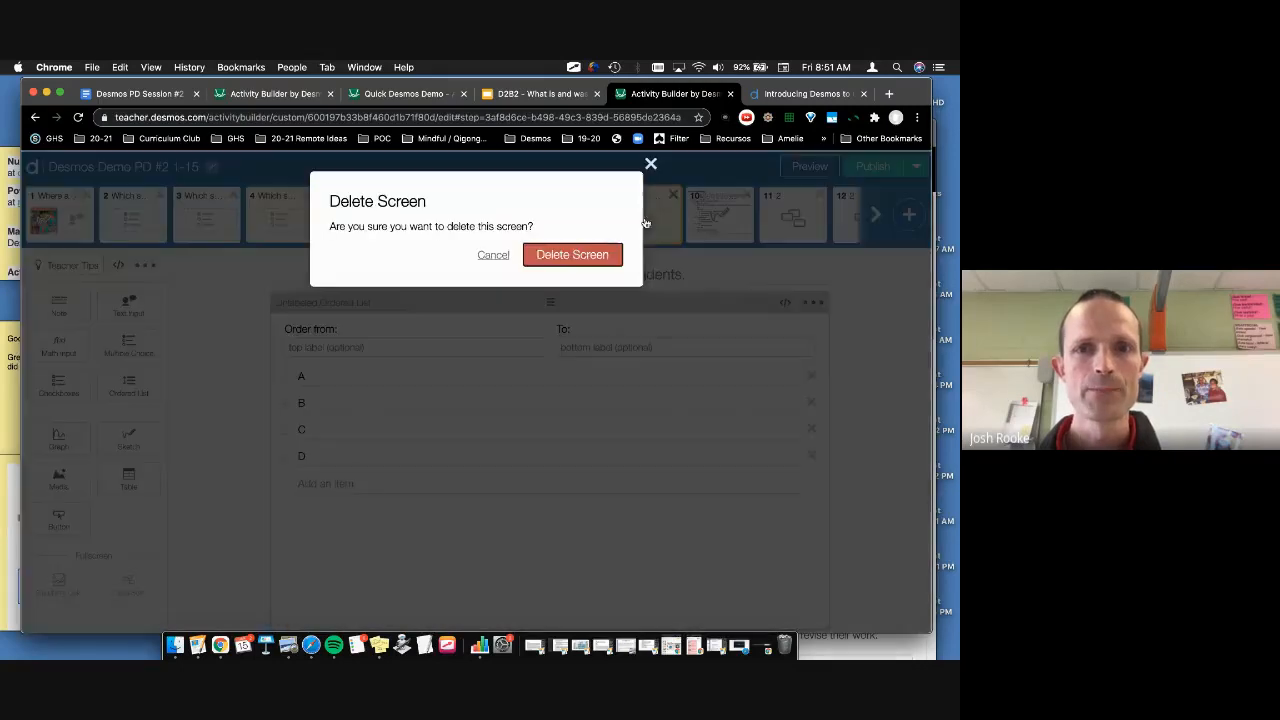
click(605, 254)
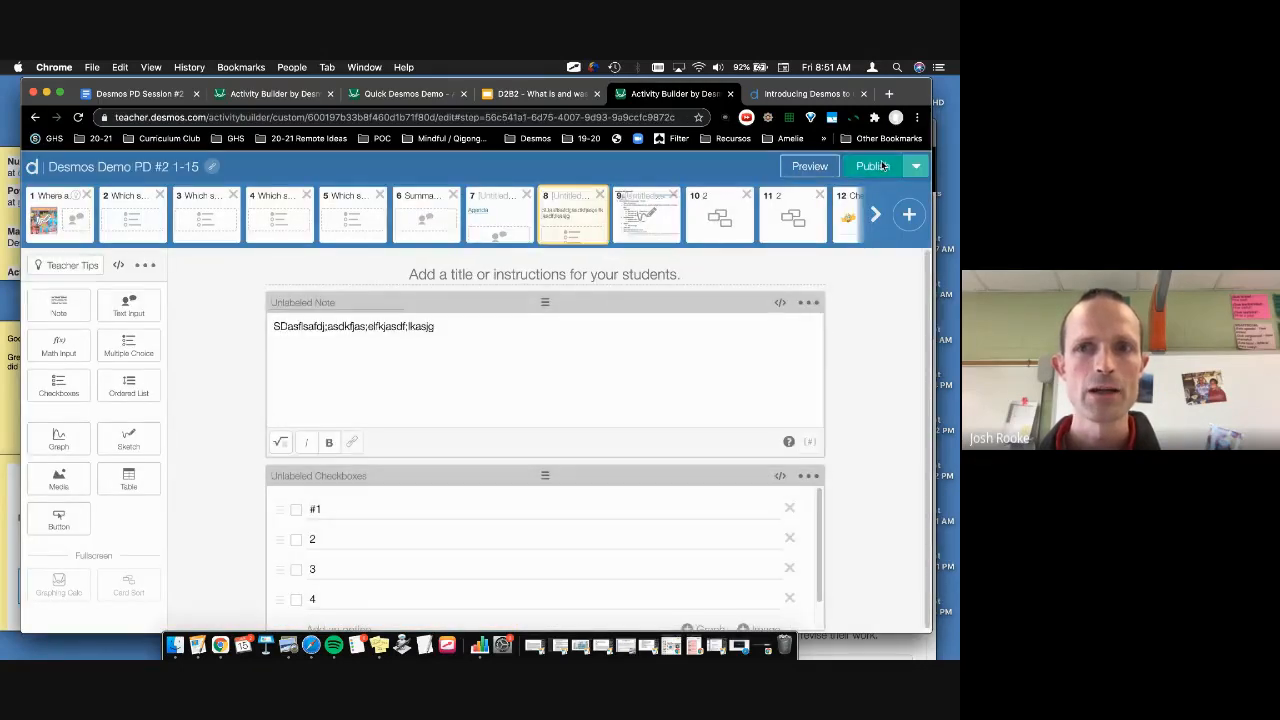
click(883, 166)
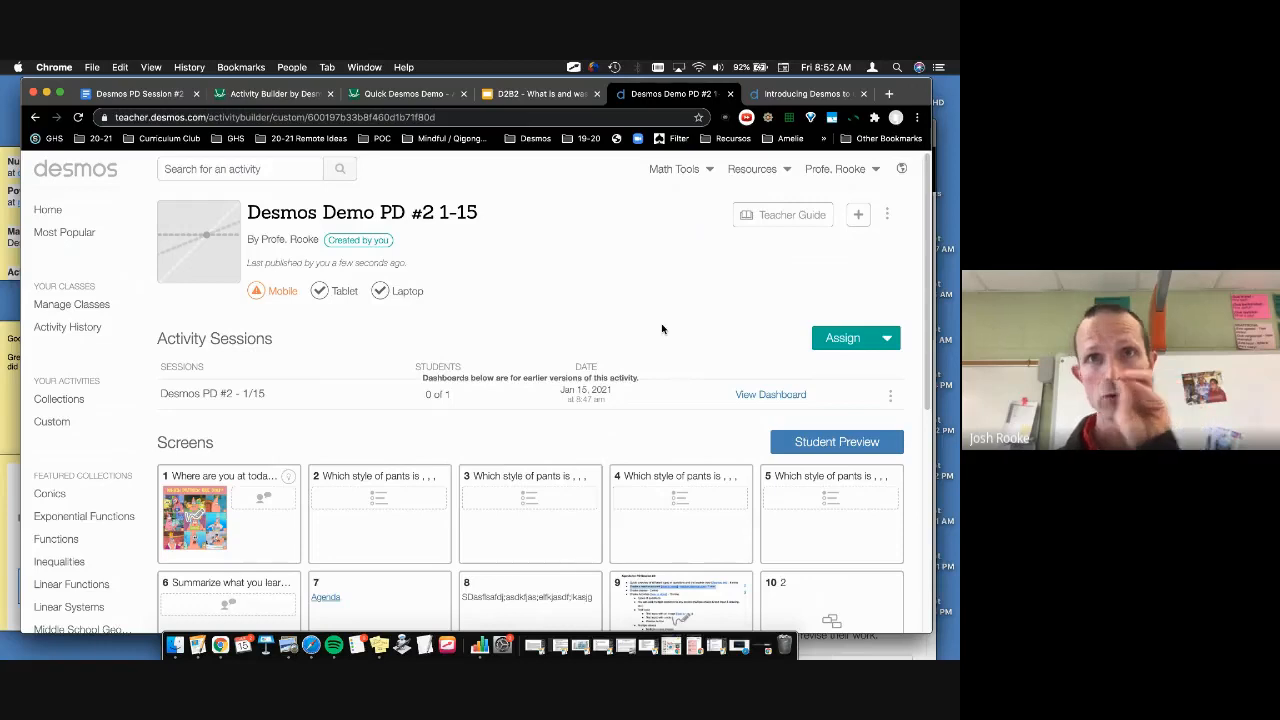
Step: Unassign the existing 'Desmos PD #2 - 1/15' class session
click(890, 397)
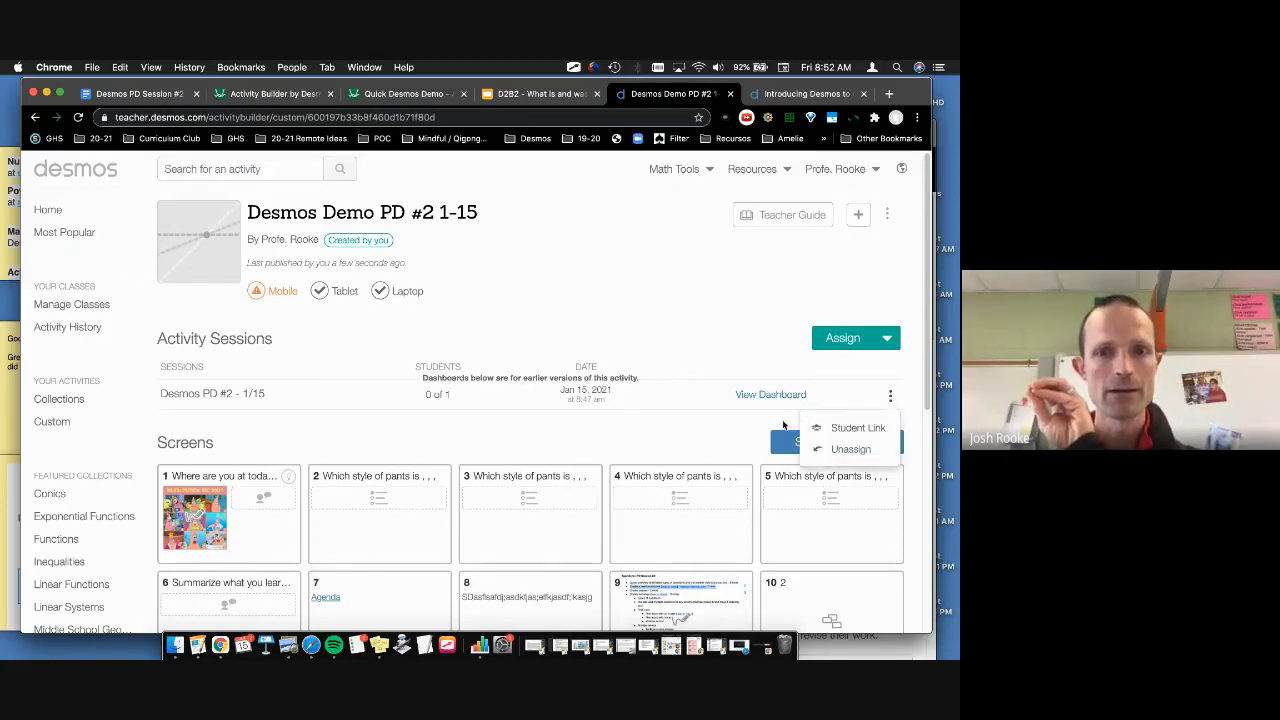
click(840, 449)
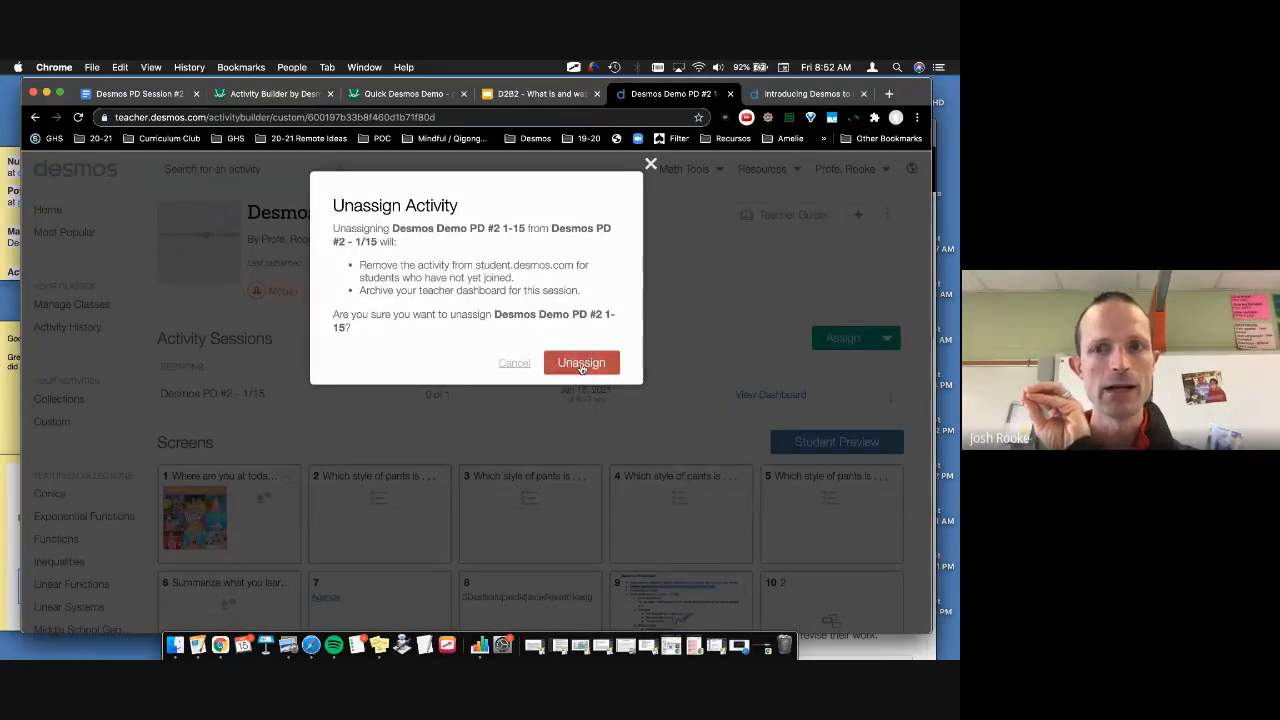
click(582, 363)
Step: Reassign the activity to 'Desmos PD #2 - 1/15', then switch to the PD Session #2 doc
click(886, 340)
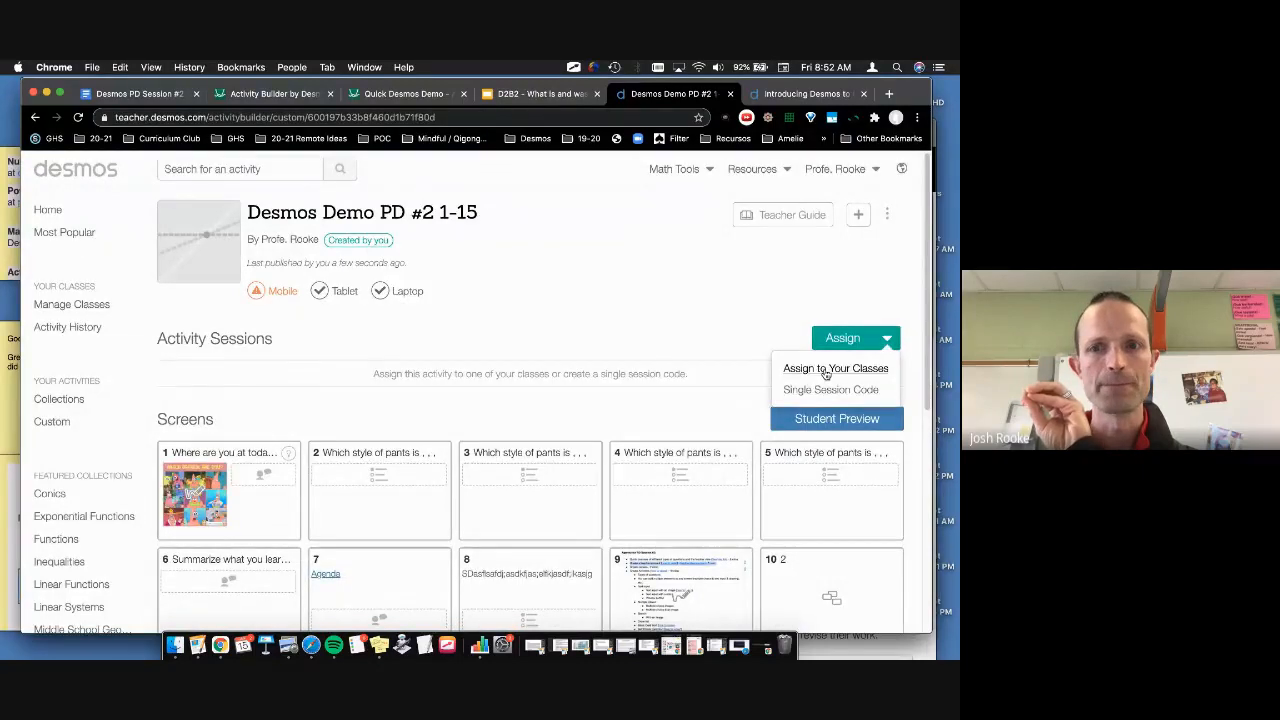
click(826, 370)
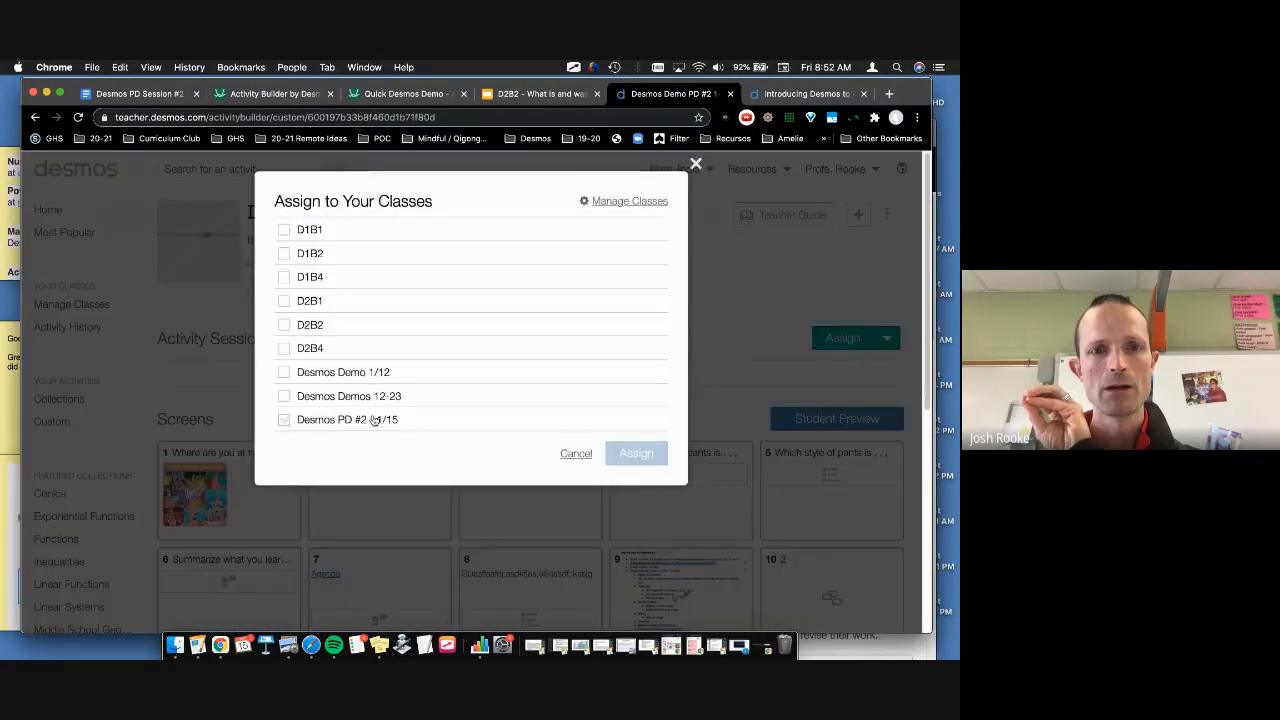
click(376, 420)
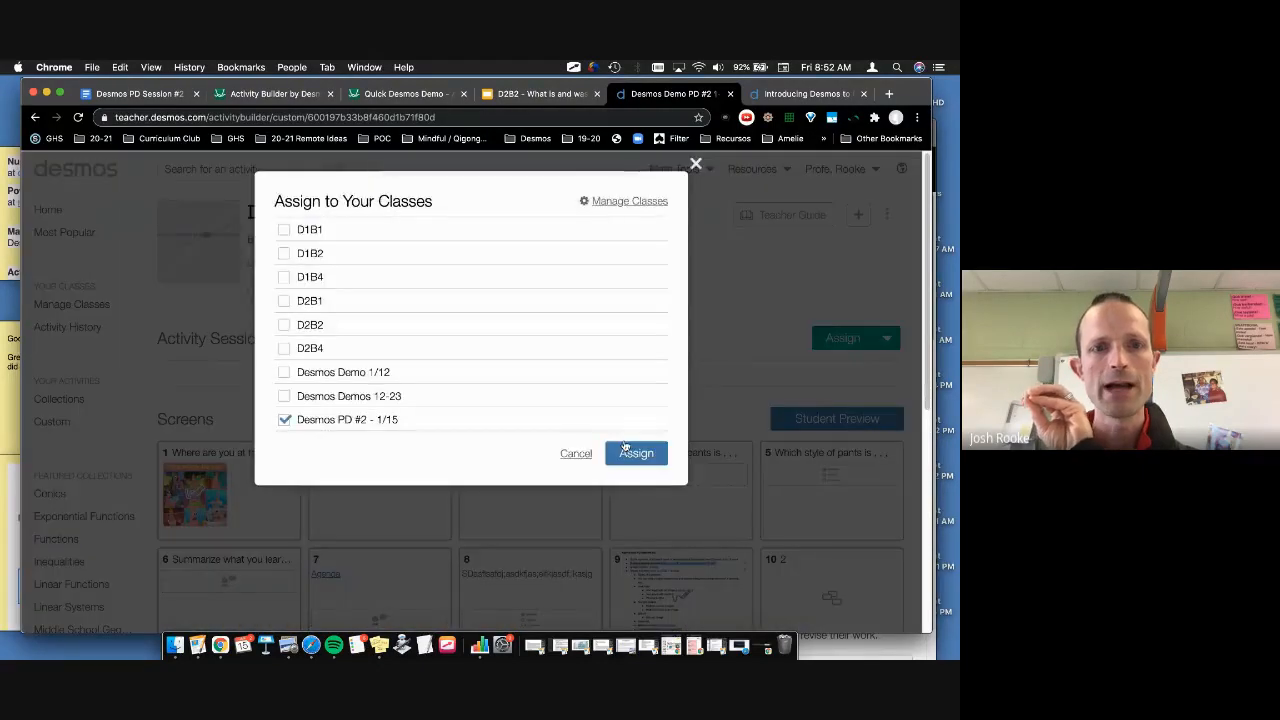
click(636, 453)
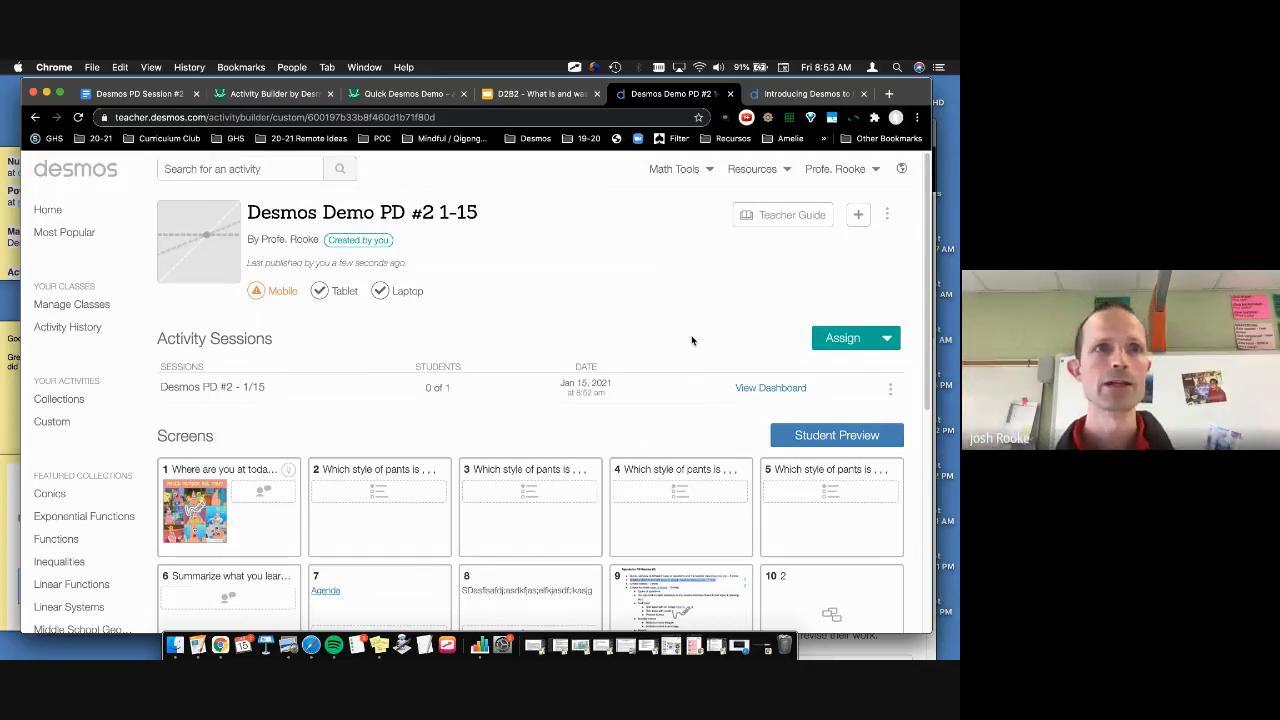
click(136, 96)
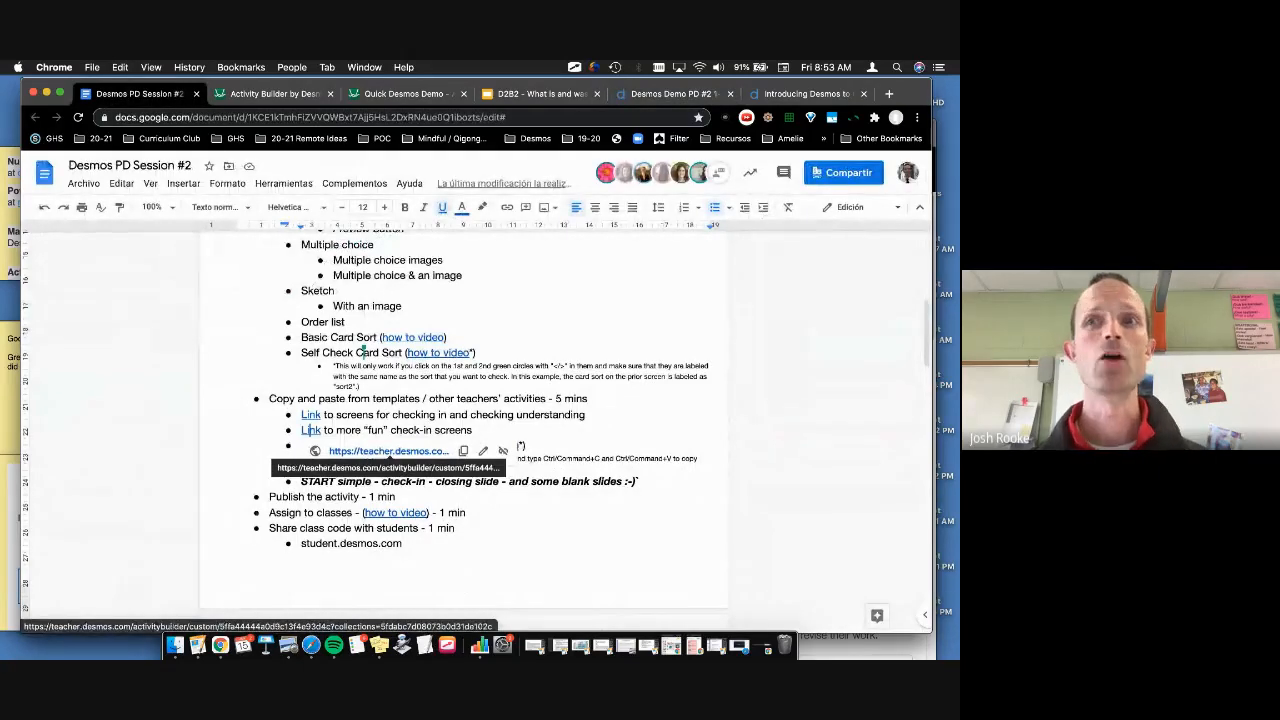
Step: Return to the Desmos Demo PD #2 activity browser tab
click(663, 94)
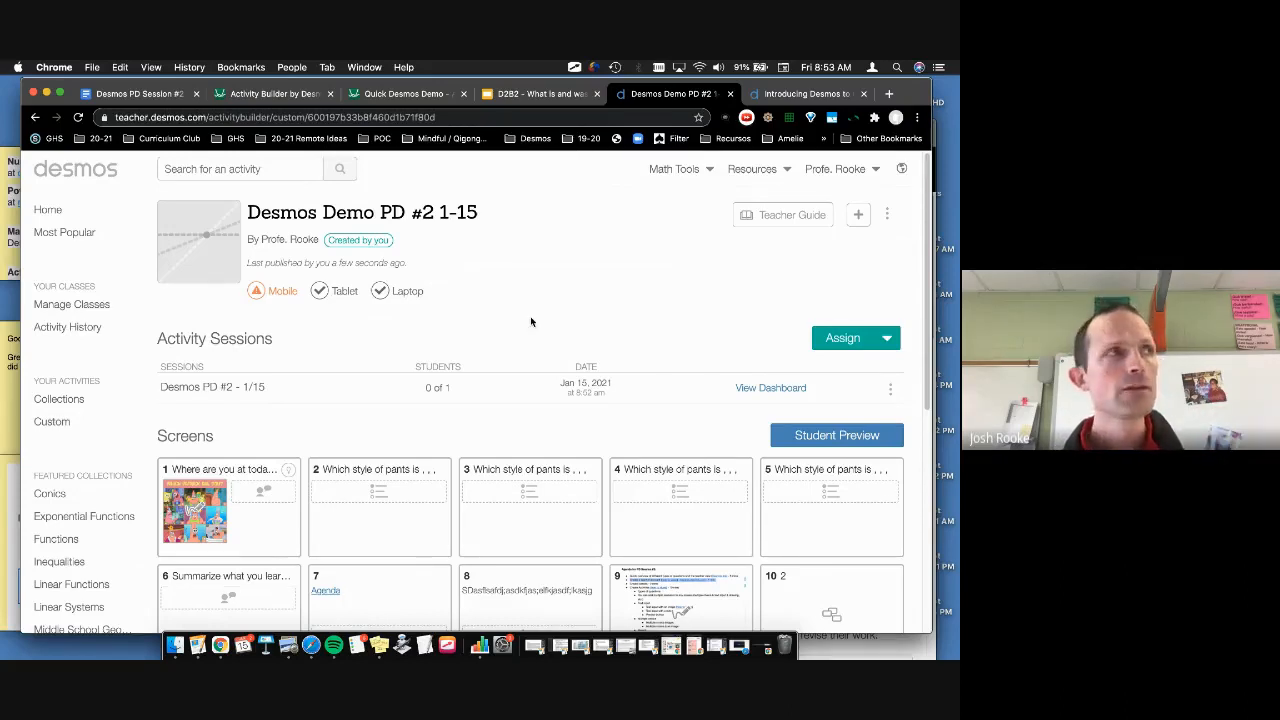
scroll(531, 321, down, 1)
scroll(531, 321, up, 1)
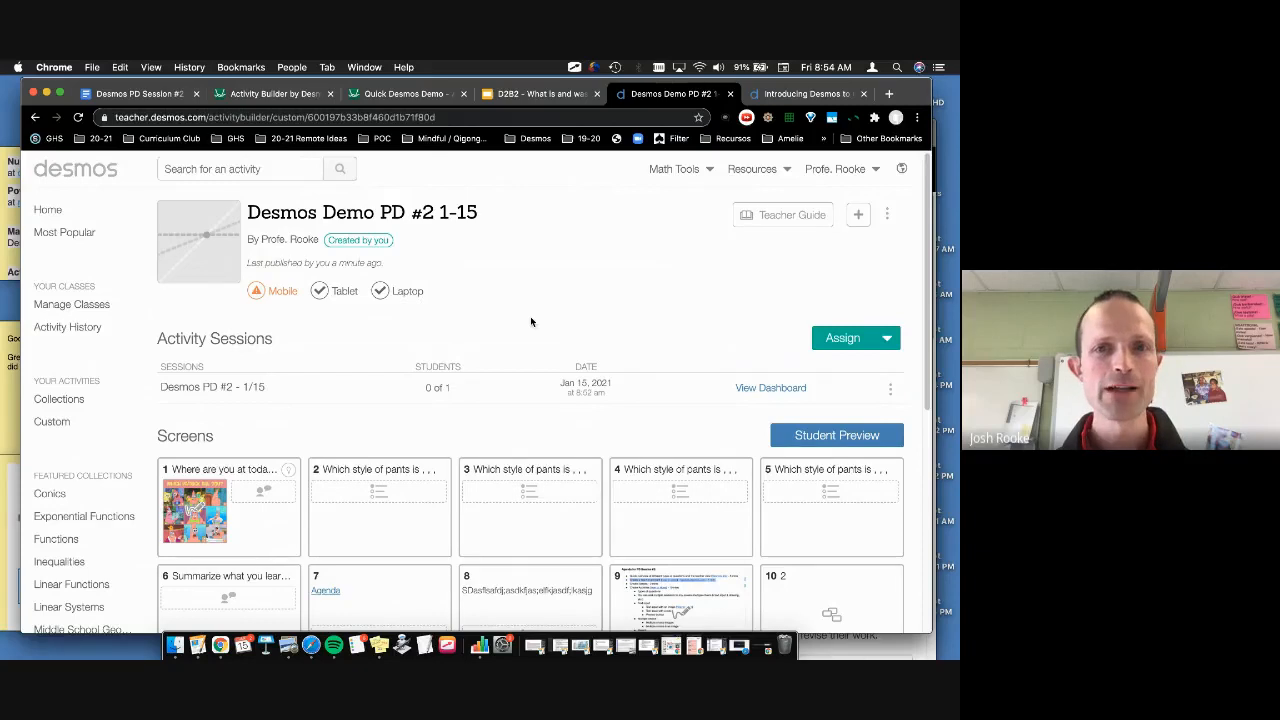
scroll(530, 316, down, 2)
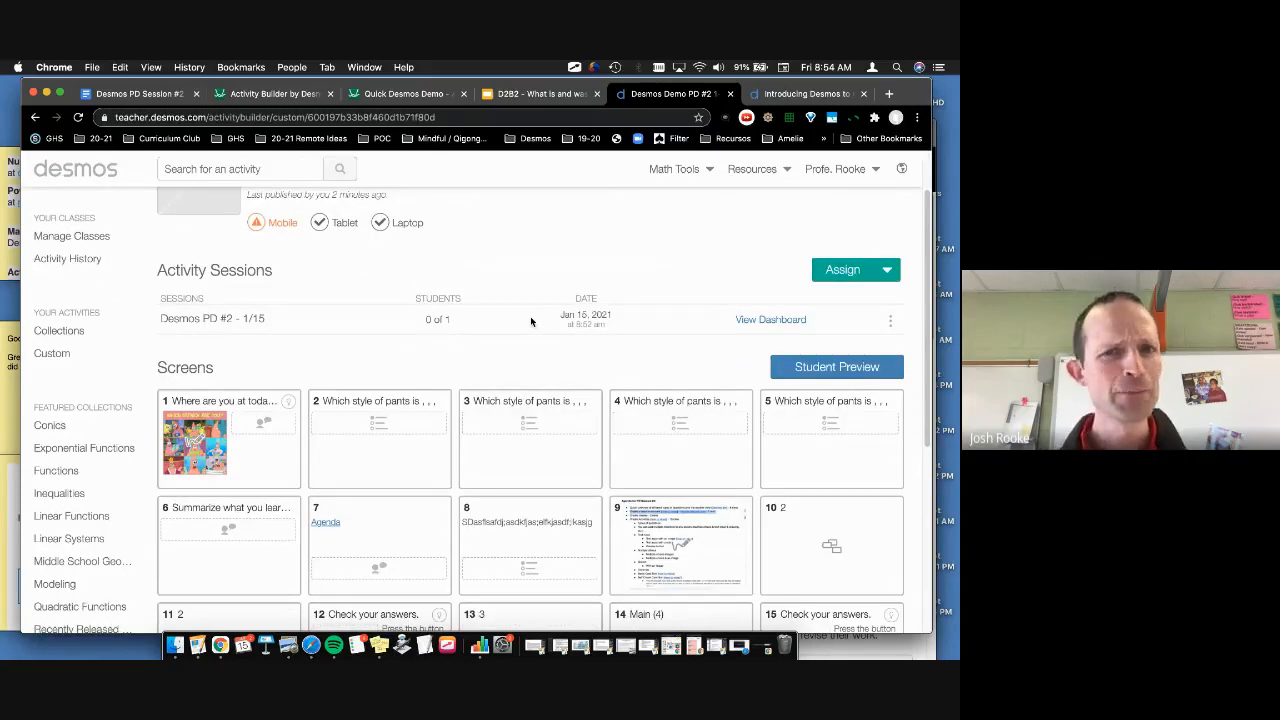
scroll(530, 316, down, 4)
scroll(530, 316, up, 5)
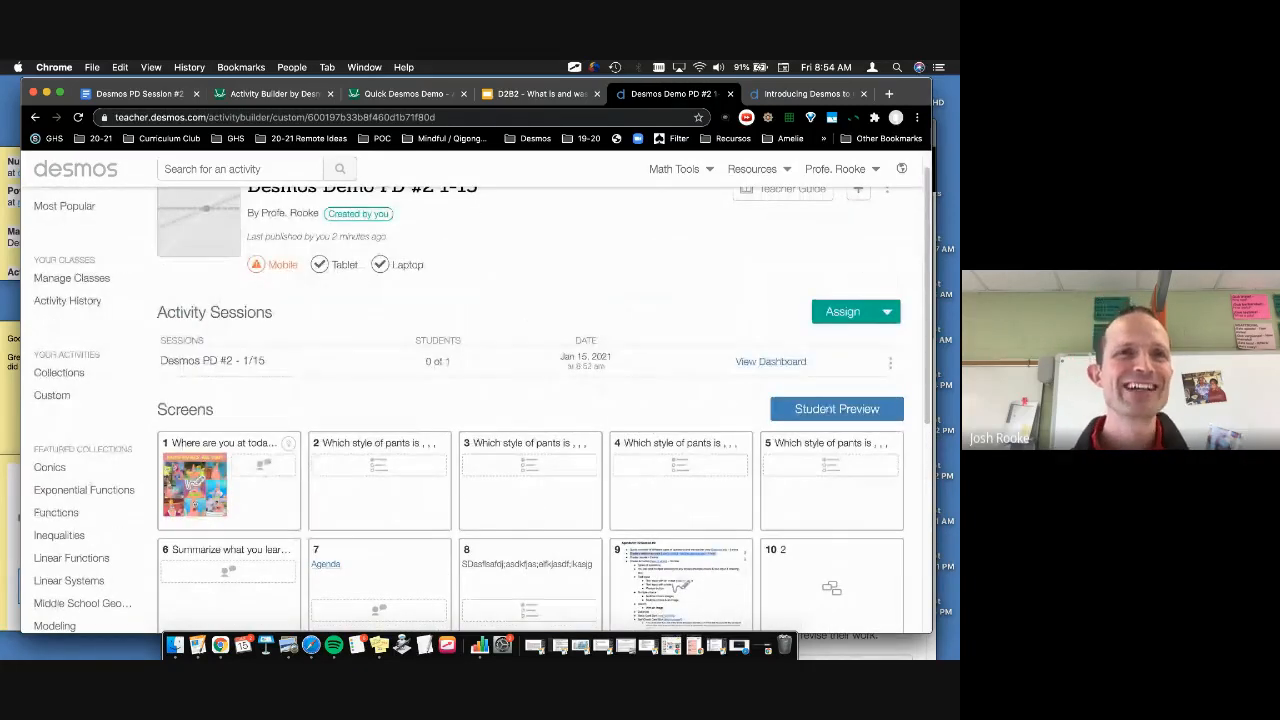
click(153, 100)
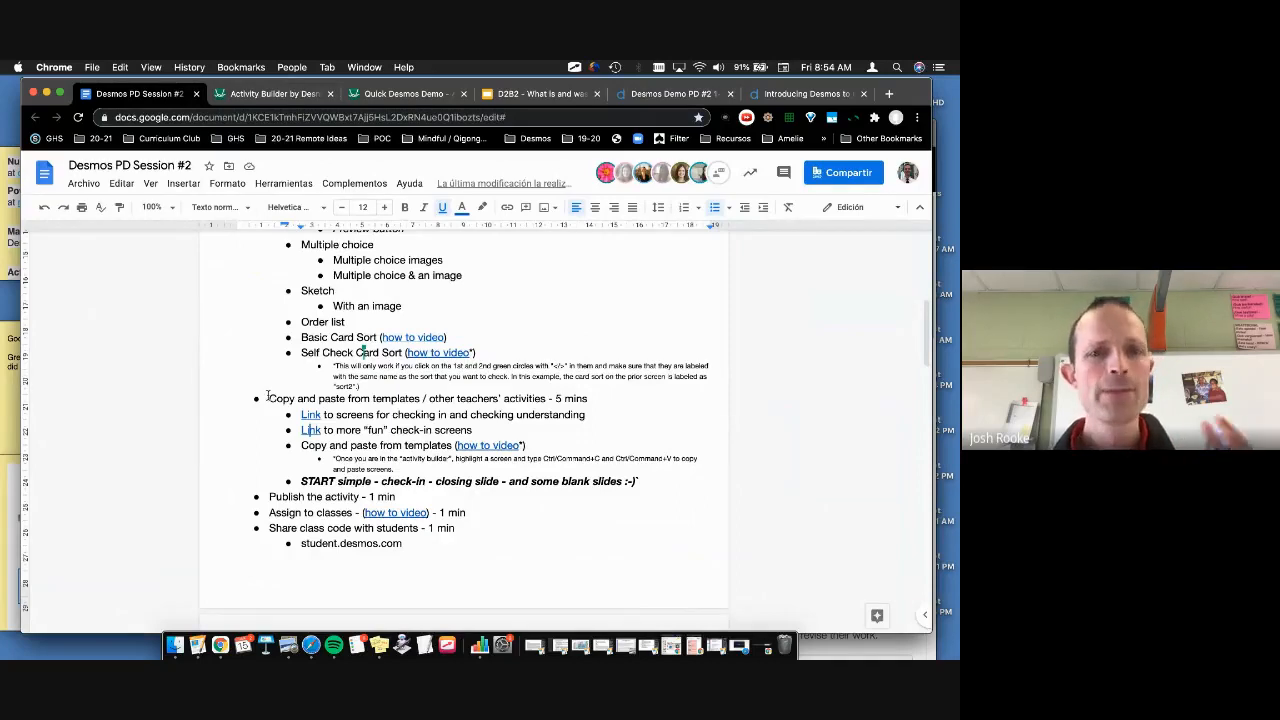
scroll(268, 396, down, 5)
scroll(268, 395, down, 2)
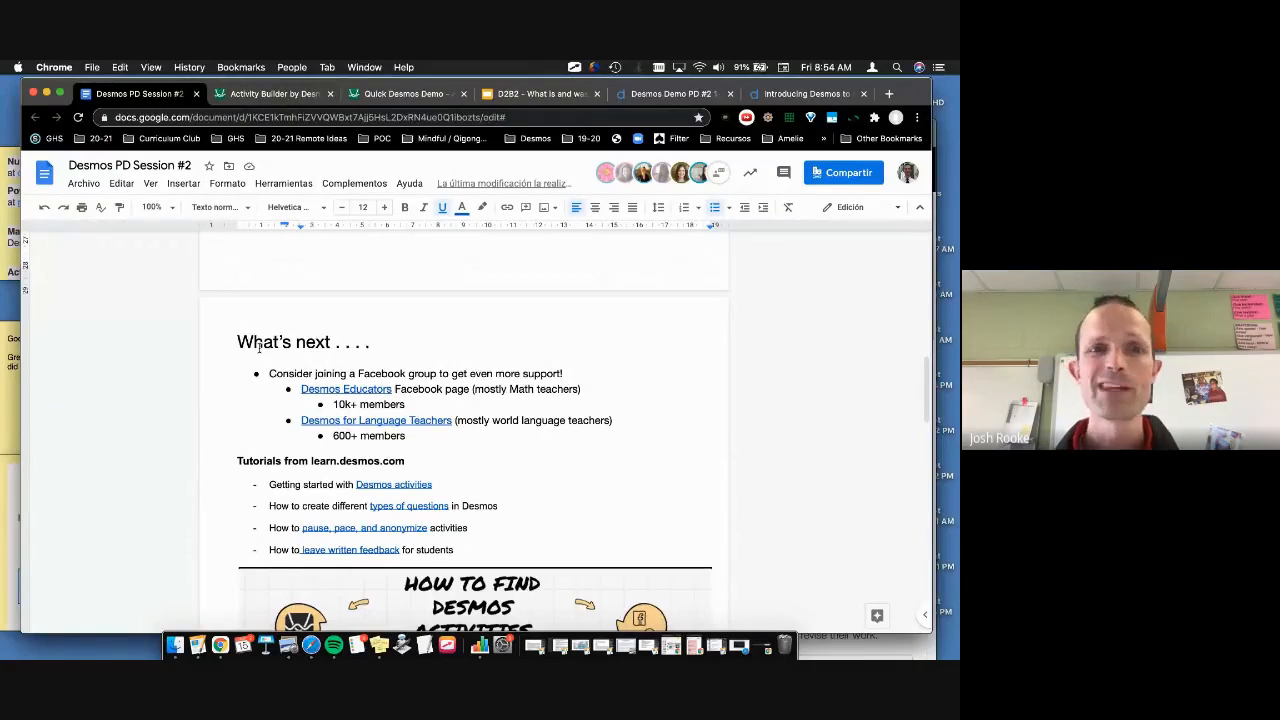
scroll(259, 345, down, 1)
mouse_move(264, 301)
mouse_down()
mouse_move(257, 334)
mouse_move(274, 345)
mouse_move(268, 302)
mouse_up()
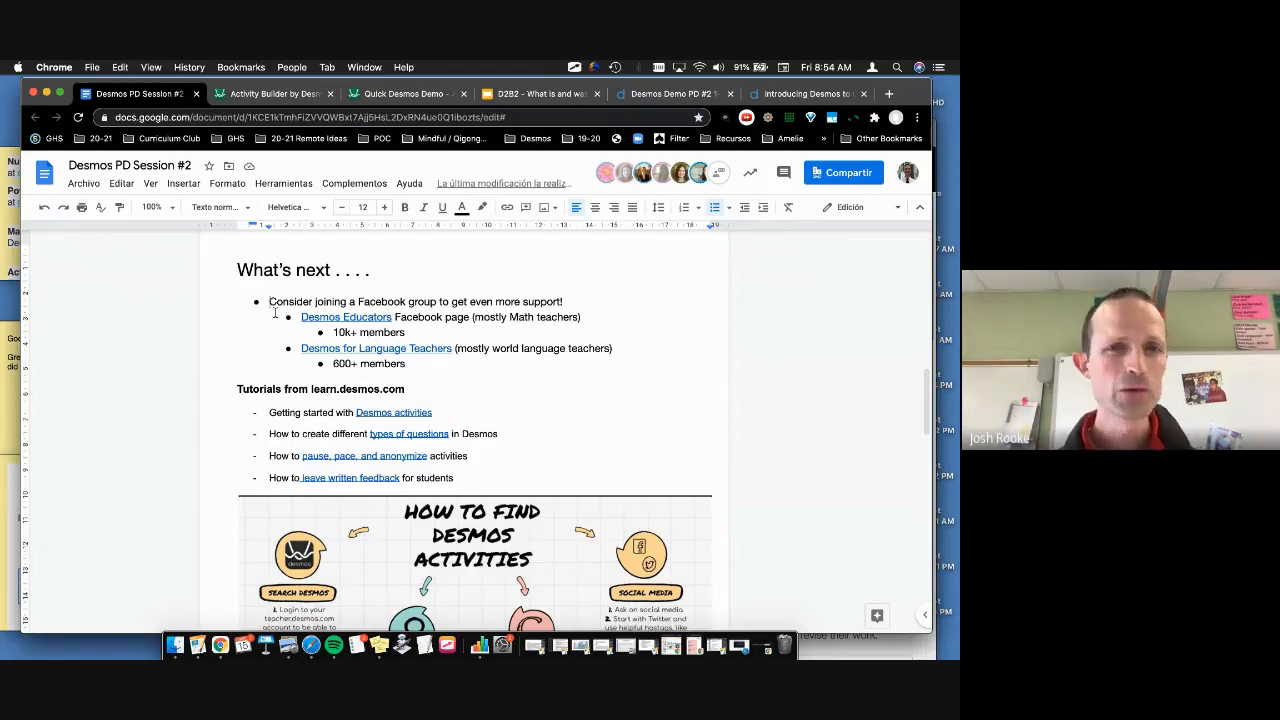
drag(301, 348, 300, 365)
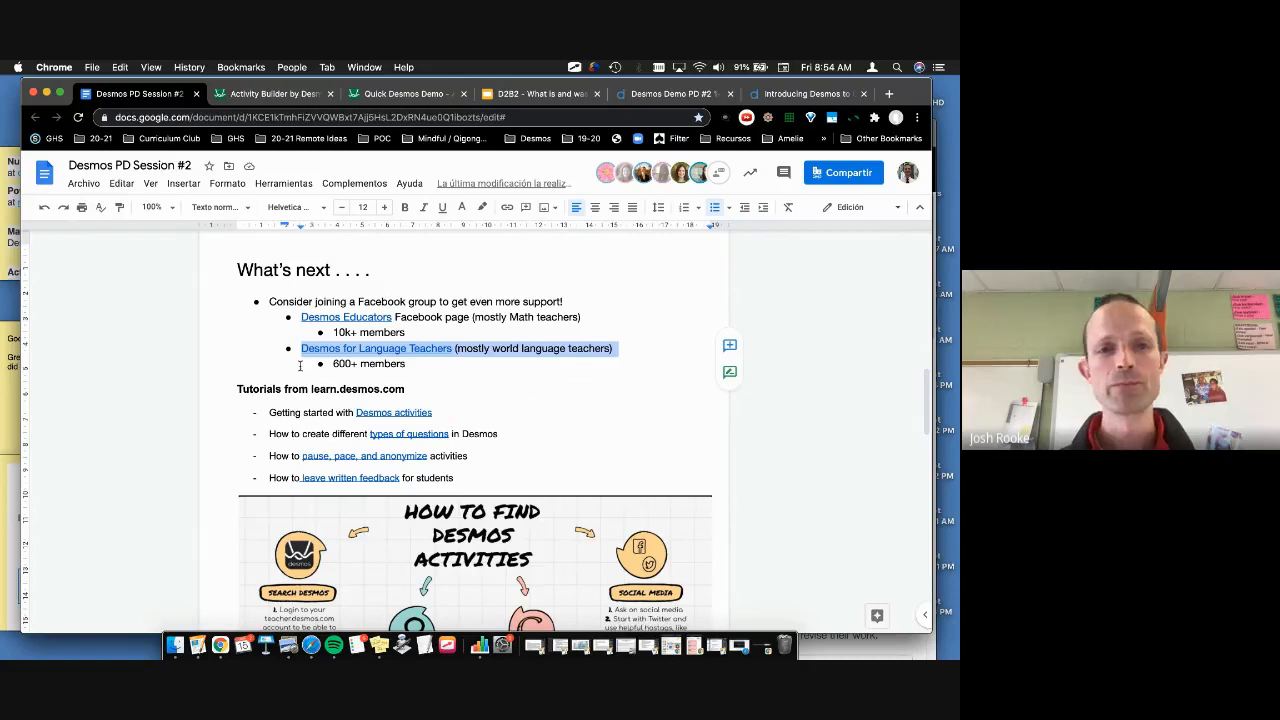
scroll(299, 366, down, 2)
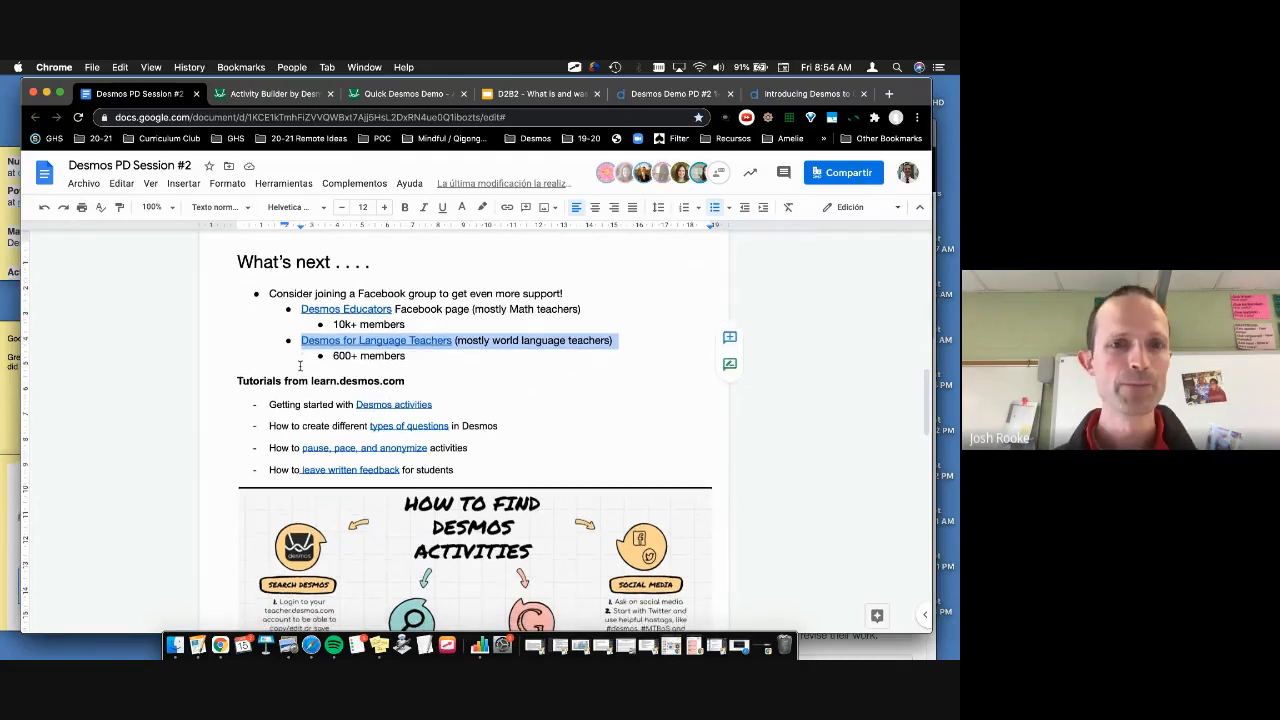
scroll(299, 366, down, 4)
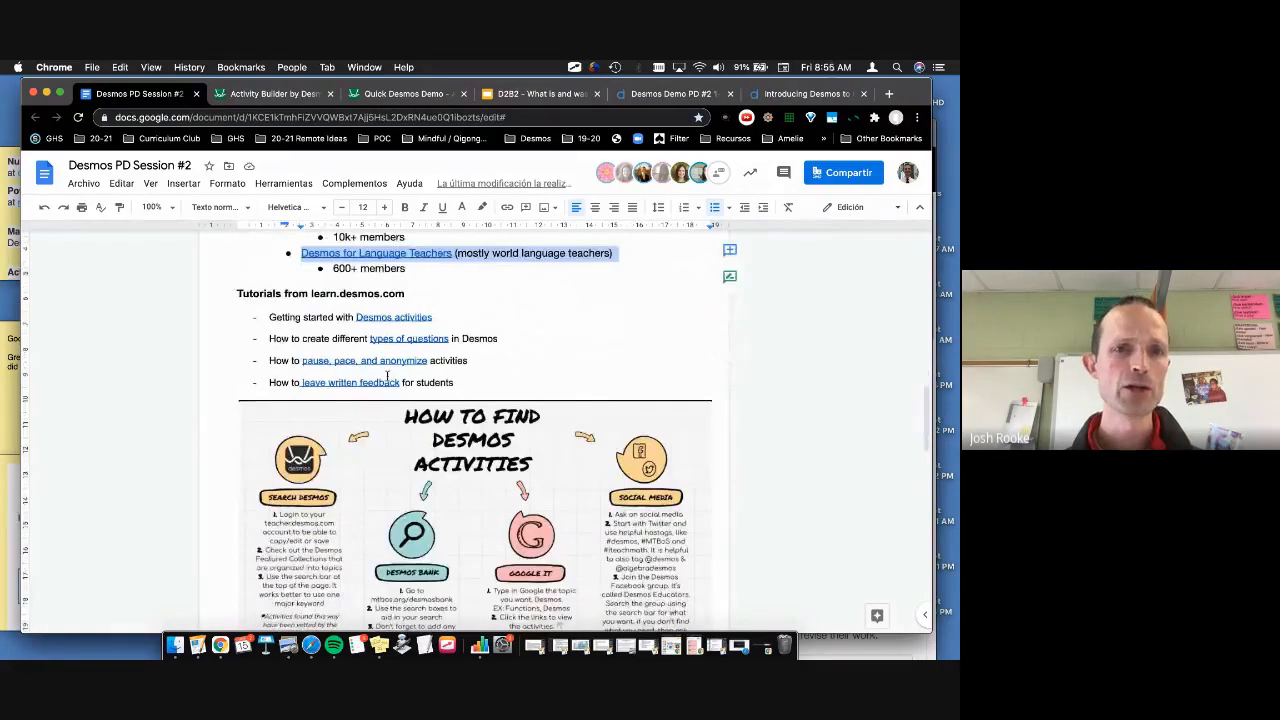
drag(431, 383, 237, 293)
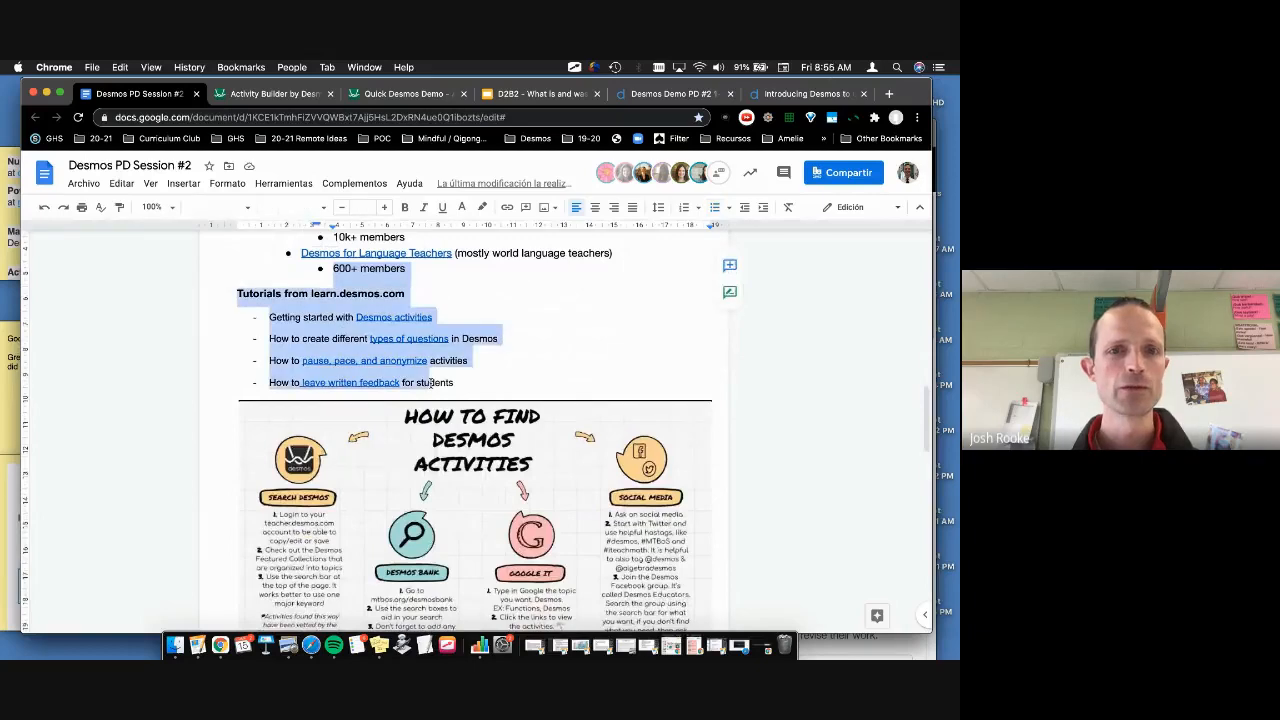
scroll(247, 402, down, 5)
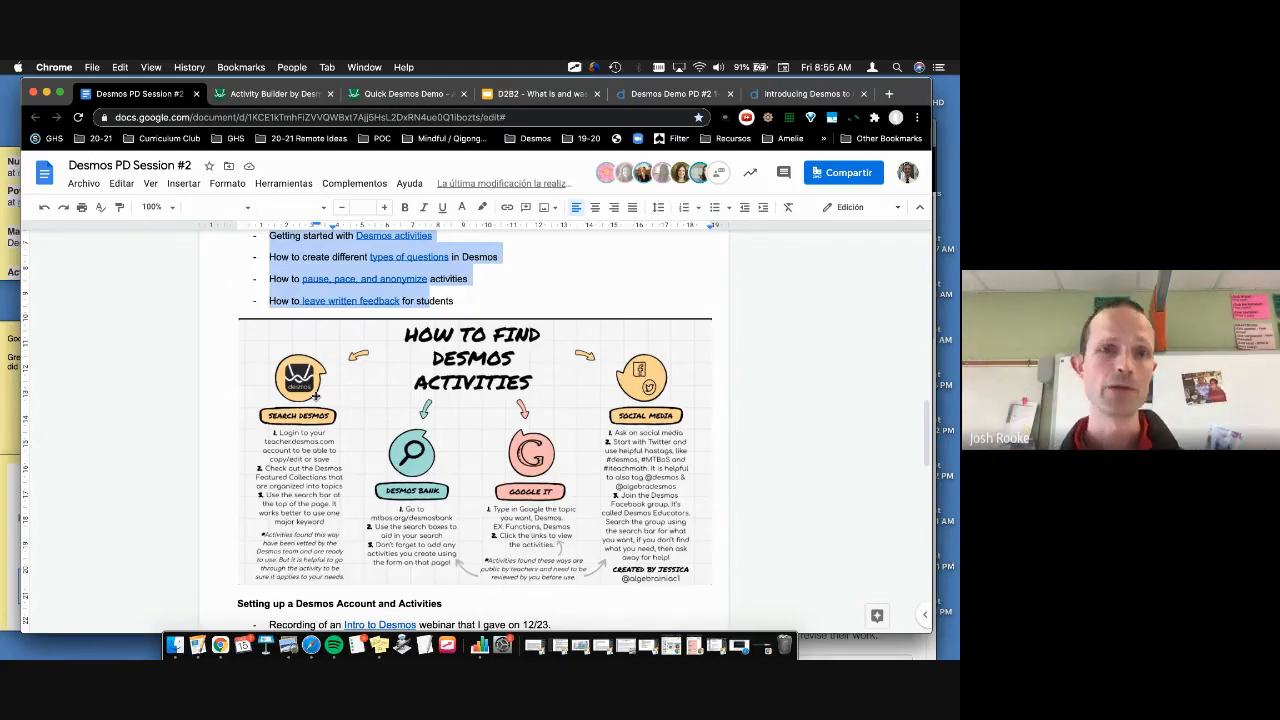
scroll(316, 396, down, 1)
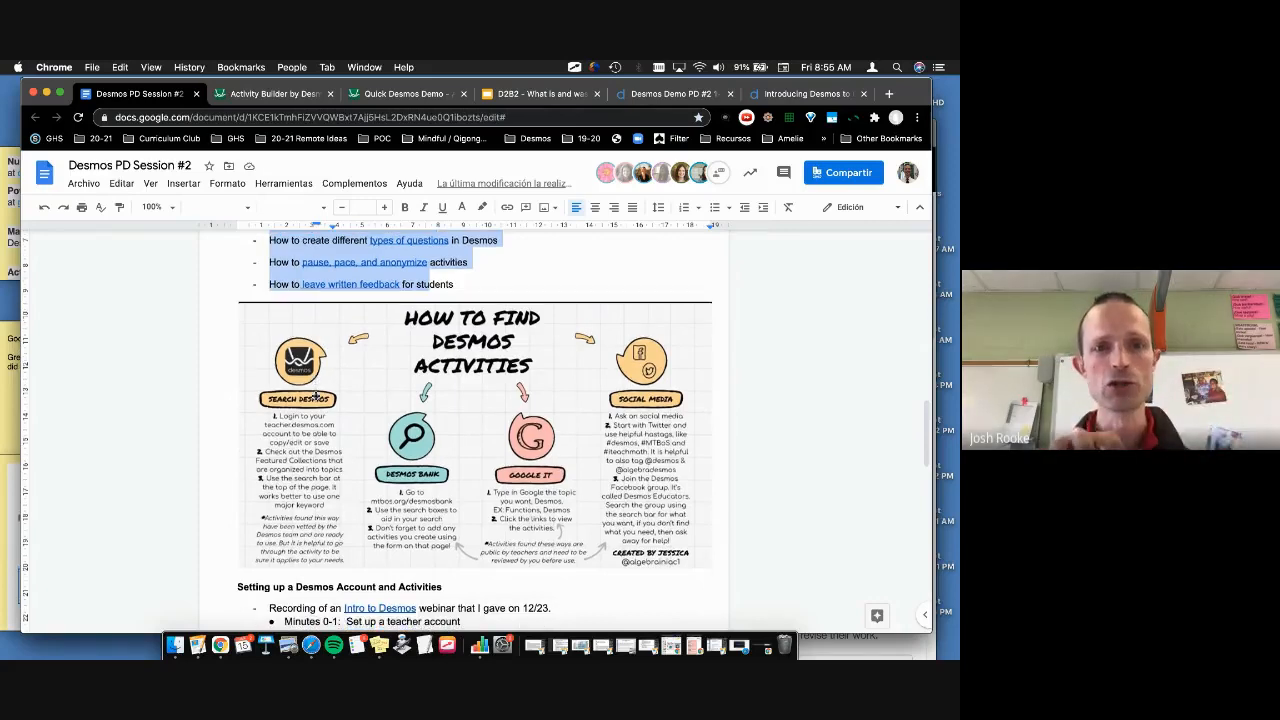
scroll(316, 396, down, 2)
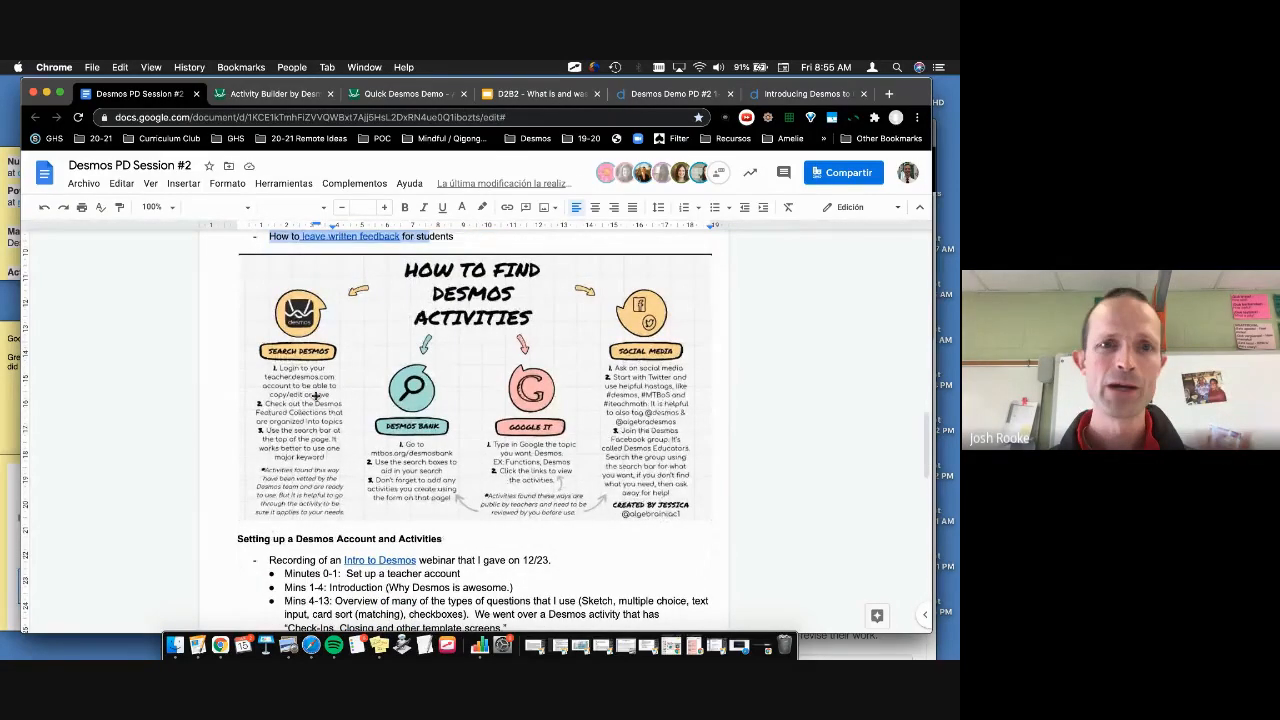
scroll(316, 396, down, 1)
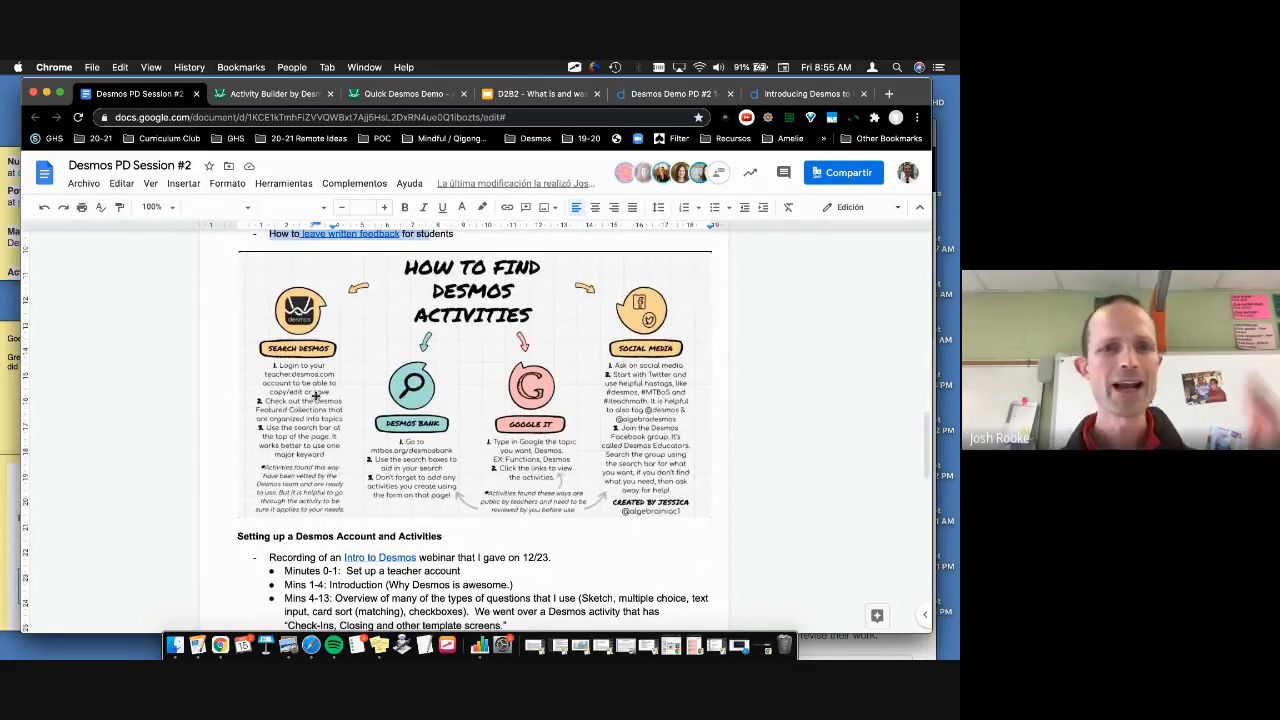
scroll(316, 396, down, 3)
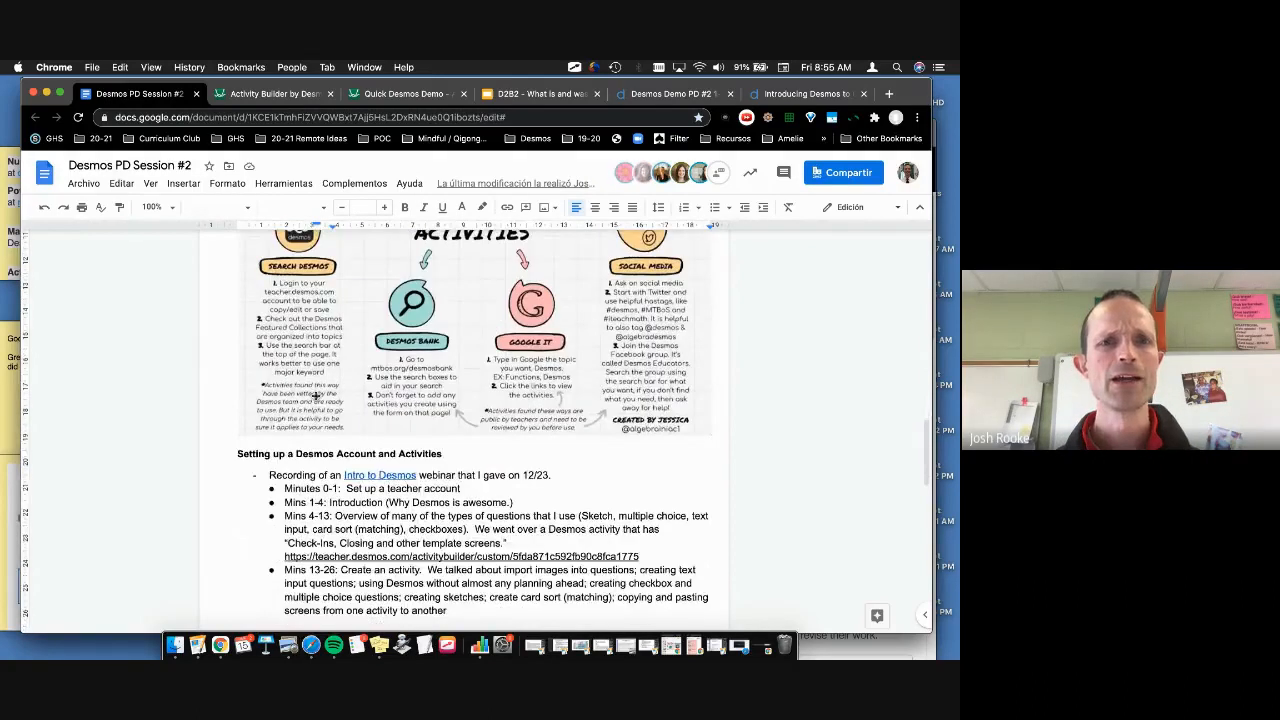
scroll(316, 396, down, 5)
scroll(315, 397, down, 10)
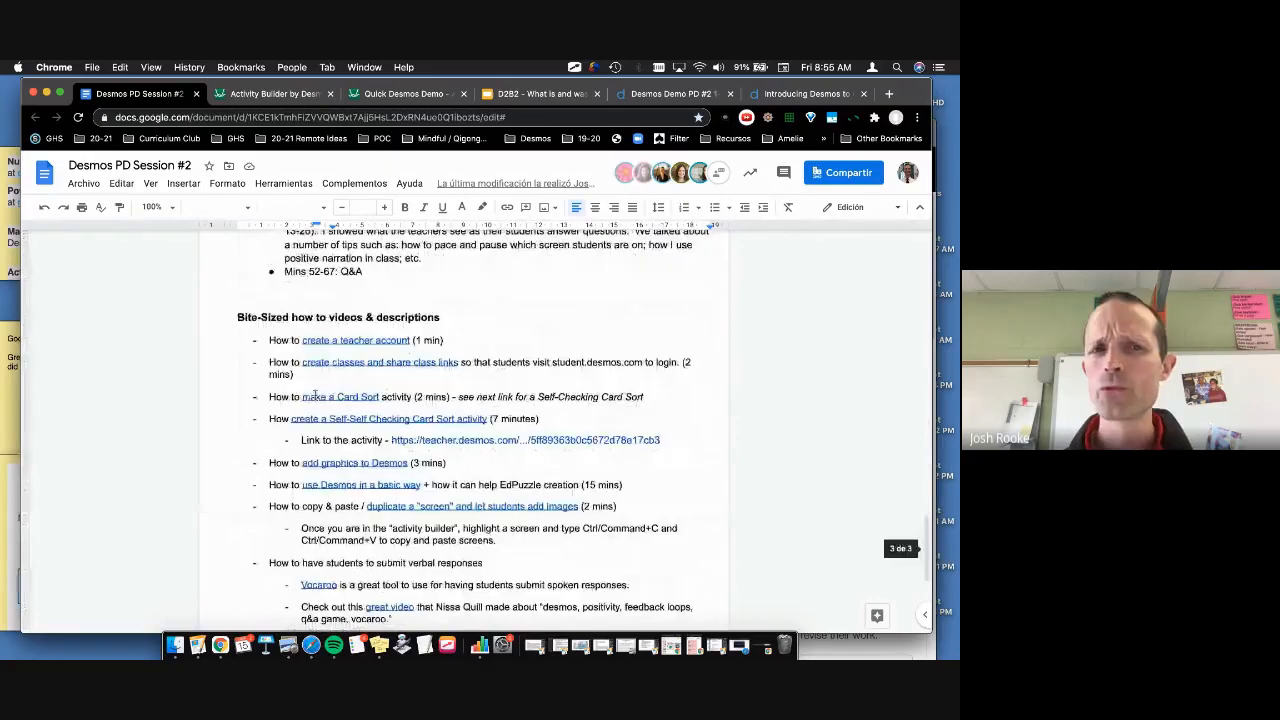
drag(268, 437, 288, 500)
scroll(288, 500, down, 10)
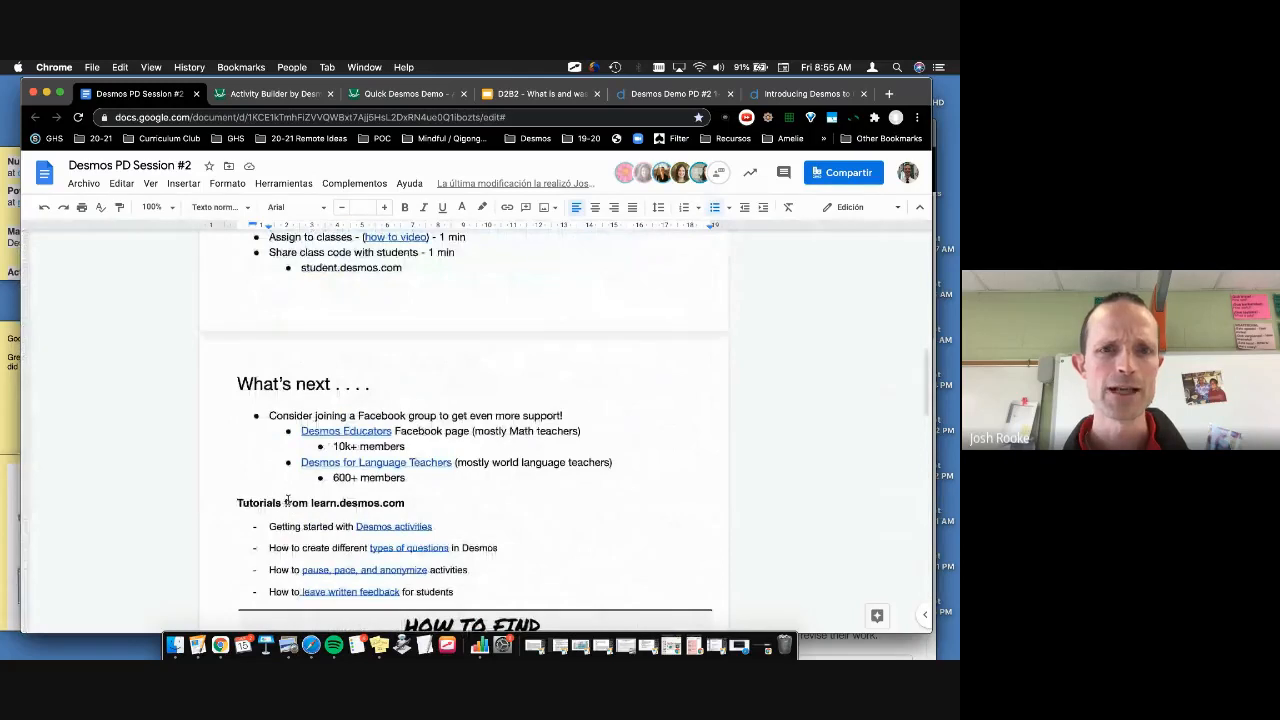
scroll(288, 502, down, 15)
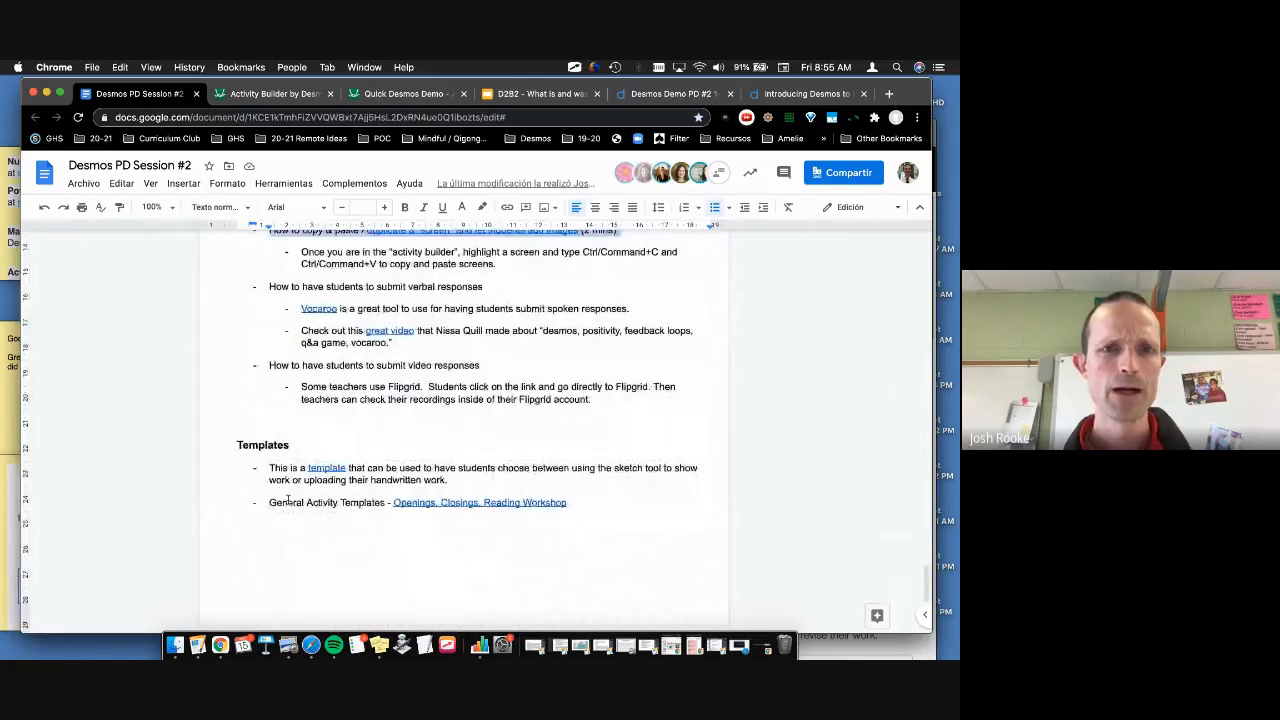
scroll(288, 502, up, 20)
scroll(393, 418, down, 4)
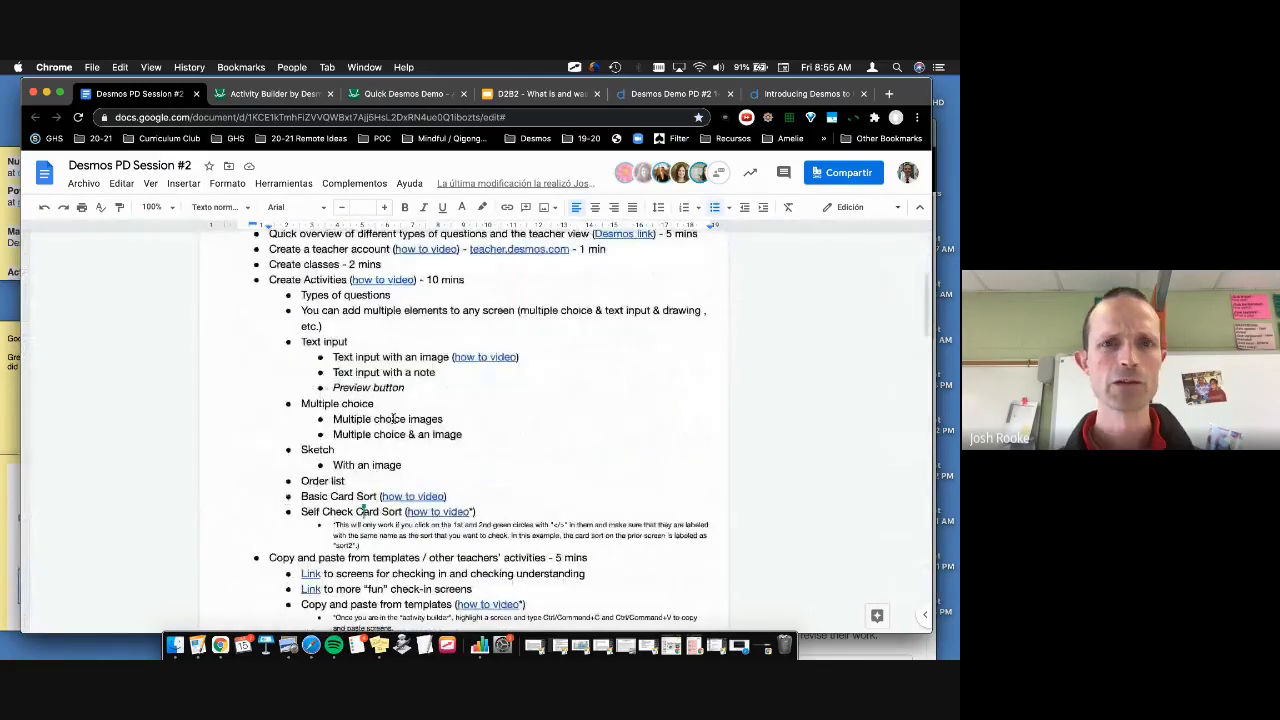
scroll(393, 418, up, 2)
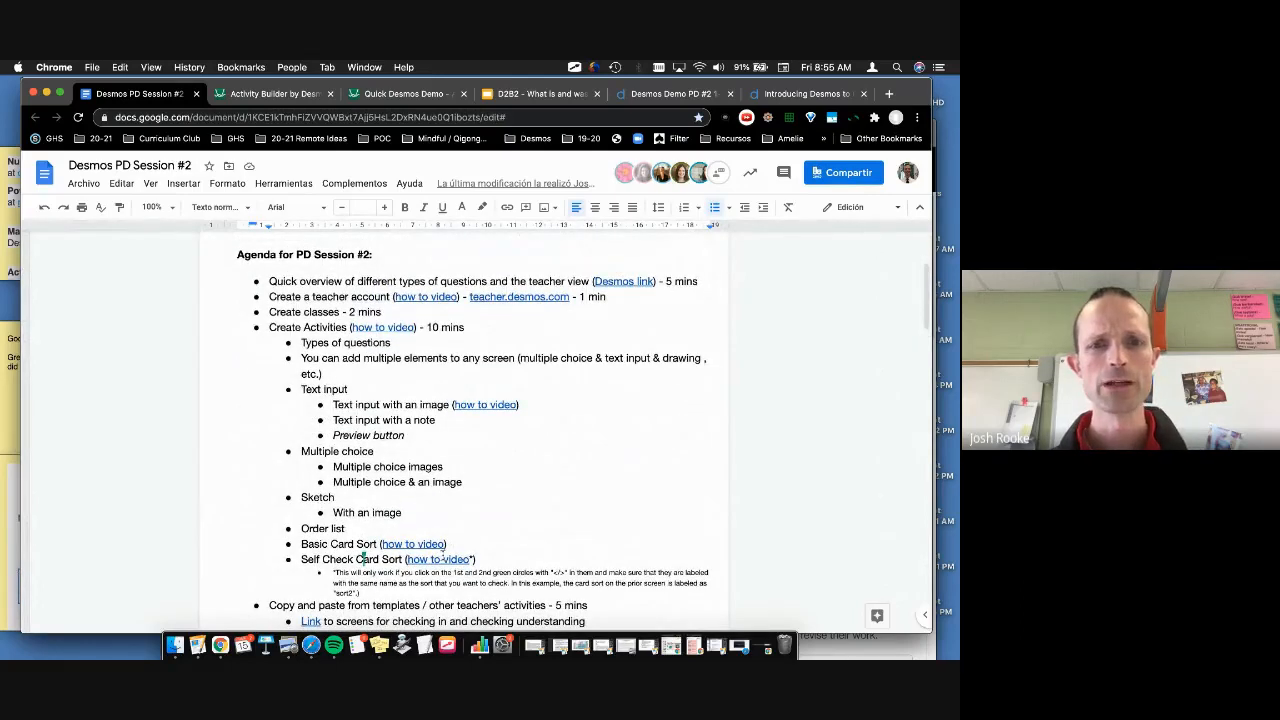
scroll(513, 527, down, 1)
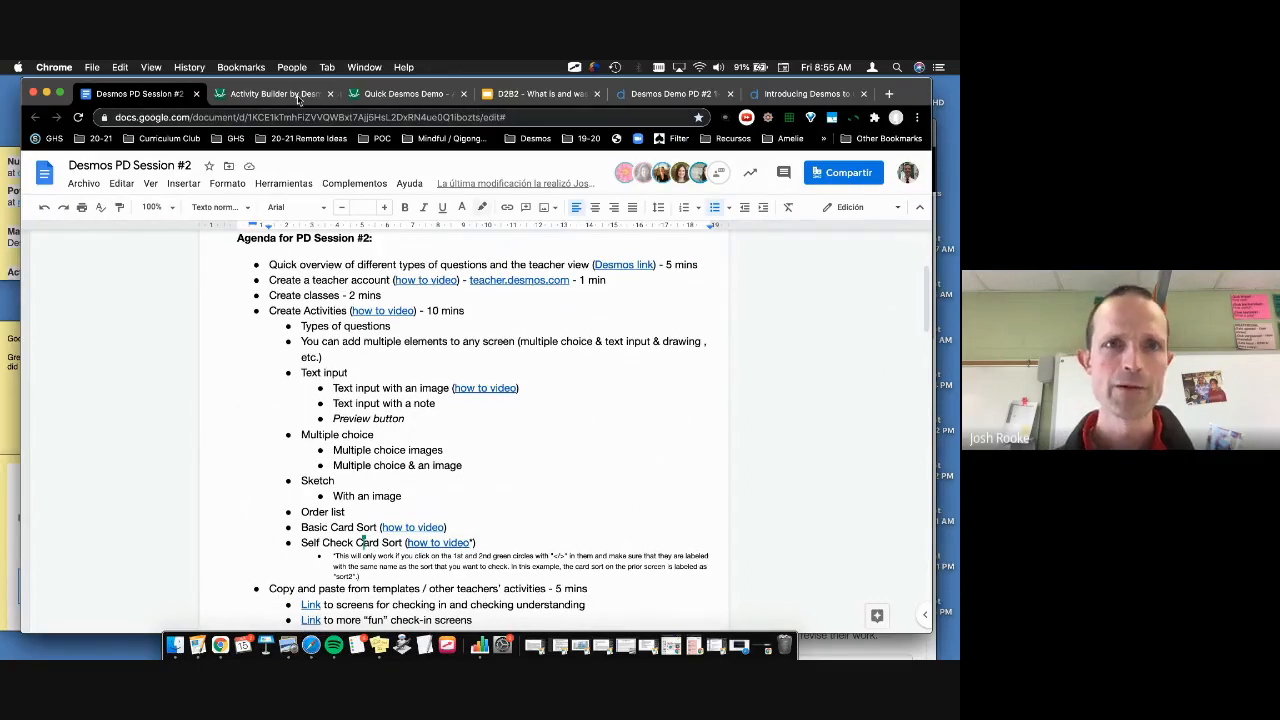
Step: On the Quick Desmos Demo dashboard, display the class join code, close it, and start pacing
click(275, 94)
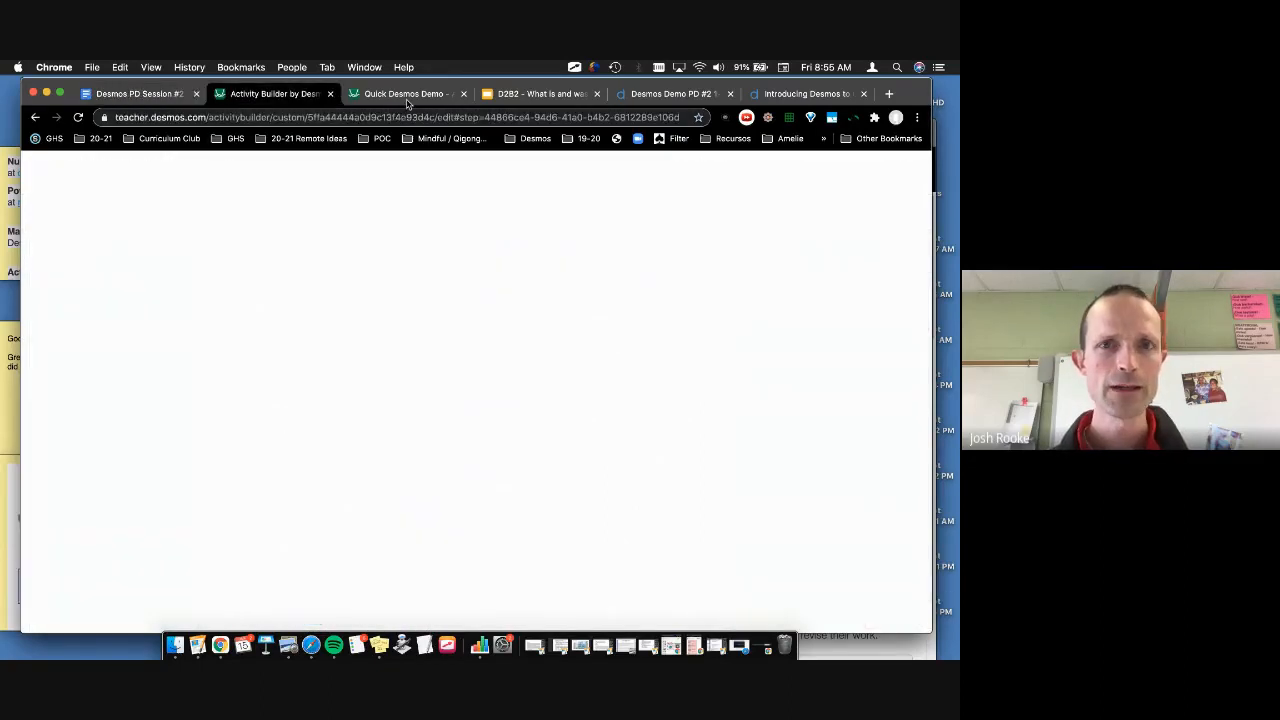
click(406, 96)
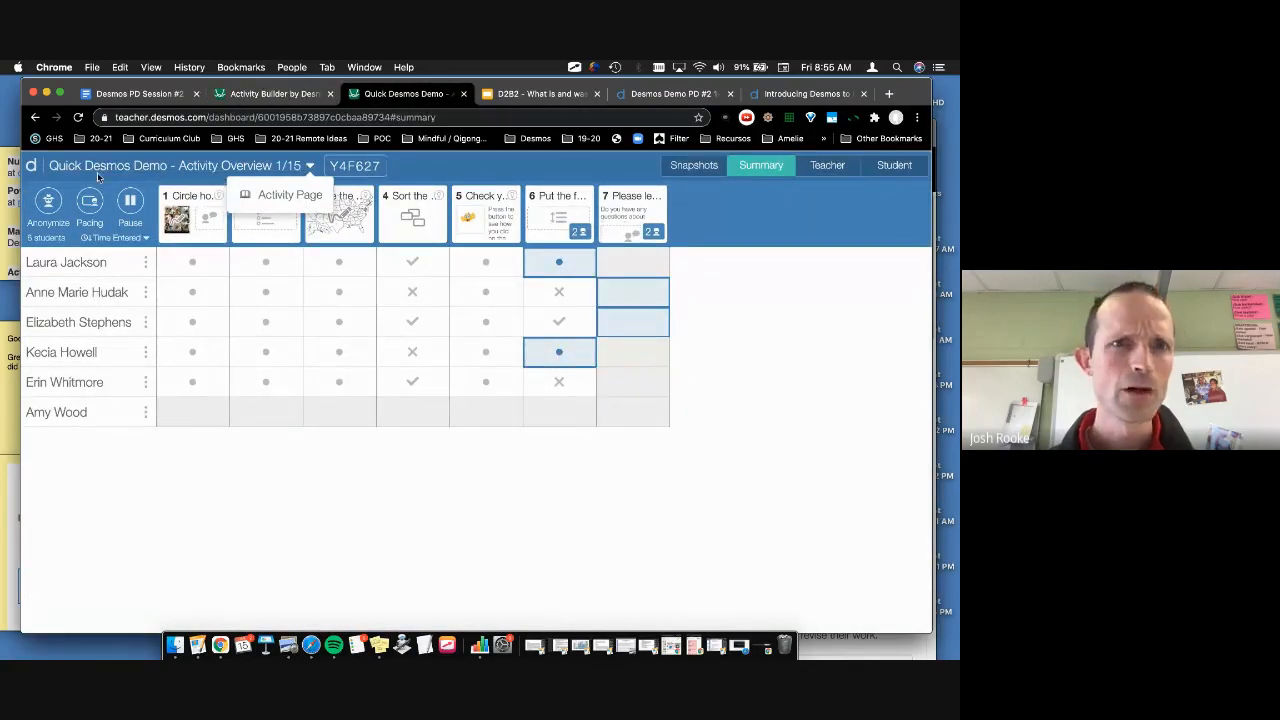
click(378, 167)
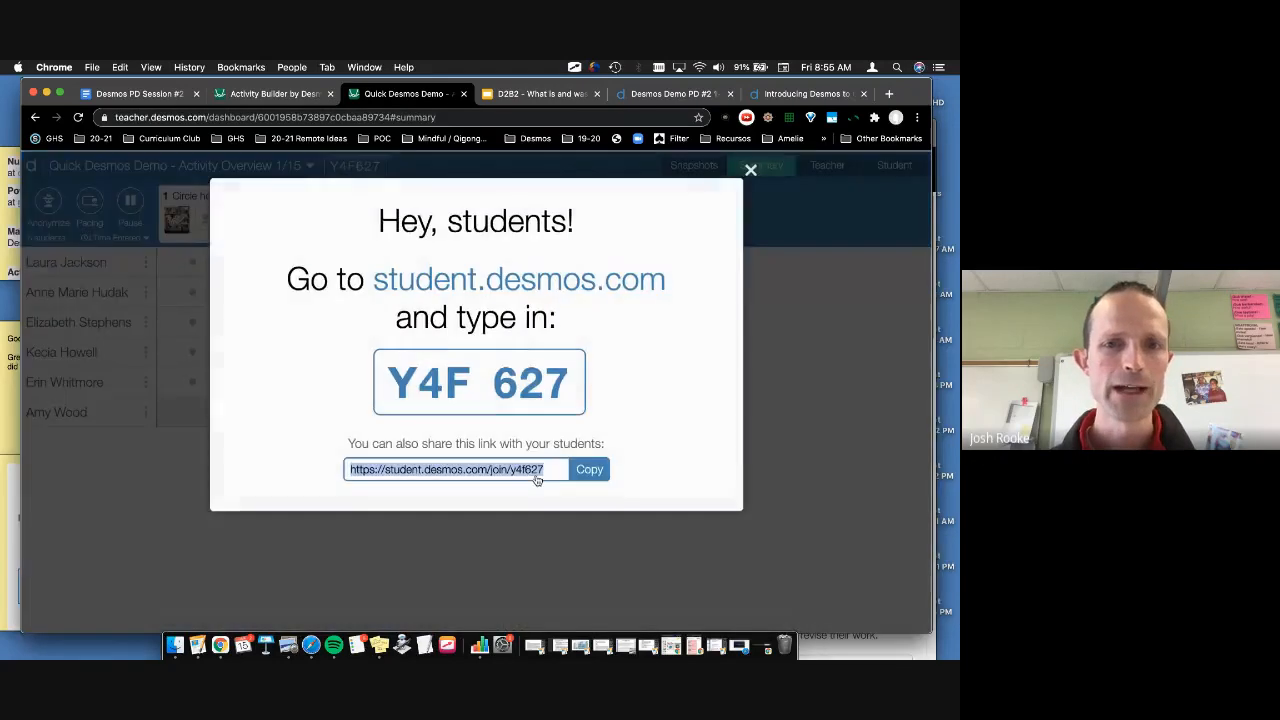
click(750, 170)
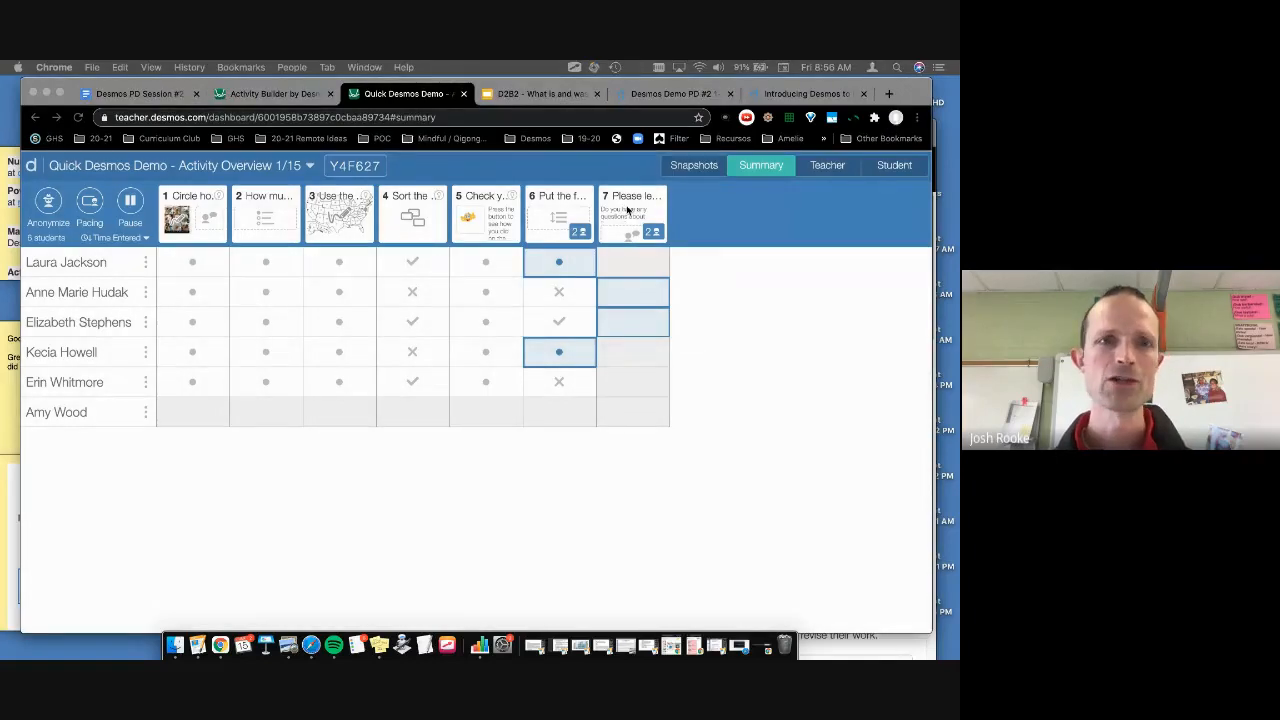
click(628, 209)
click(92, 203)
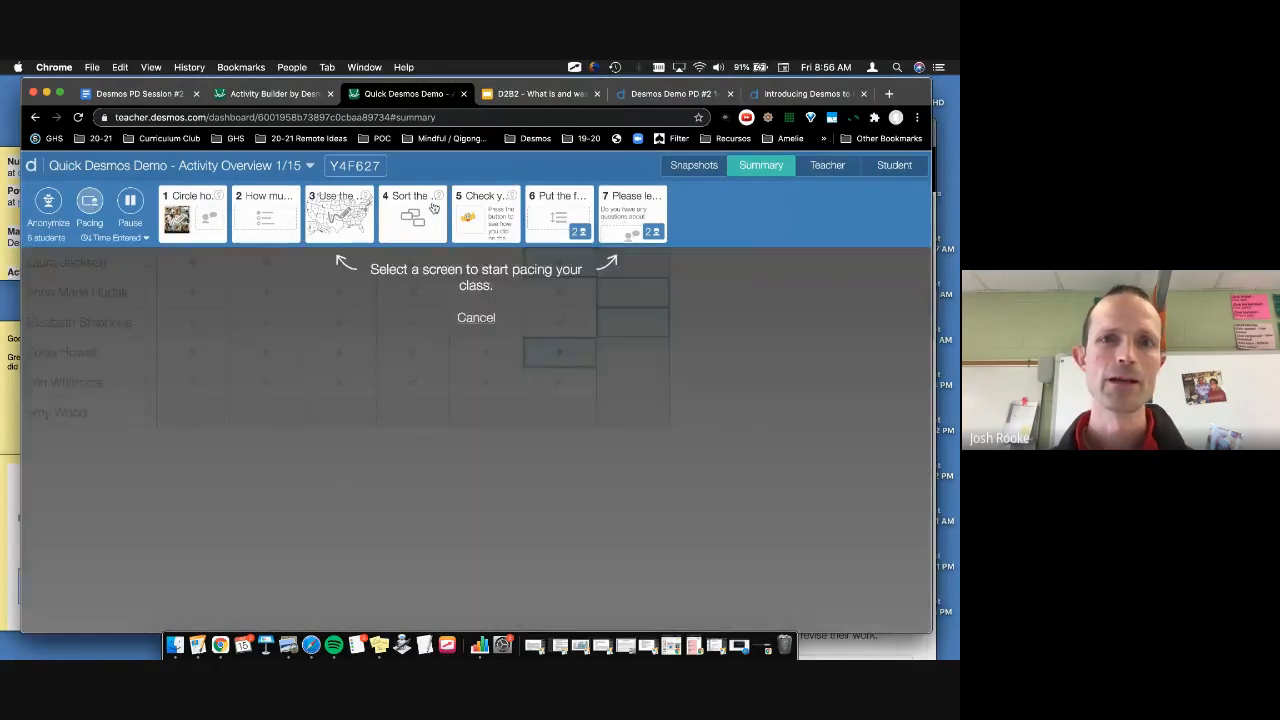
Step: Restrict students to final screen 7, anonymize its teacher view responses, then switch to Google Docs
click(632, 213)
click(477, 327)
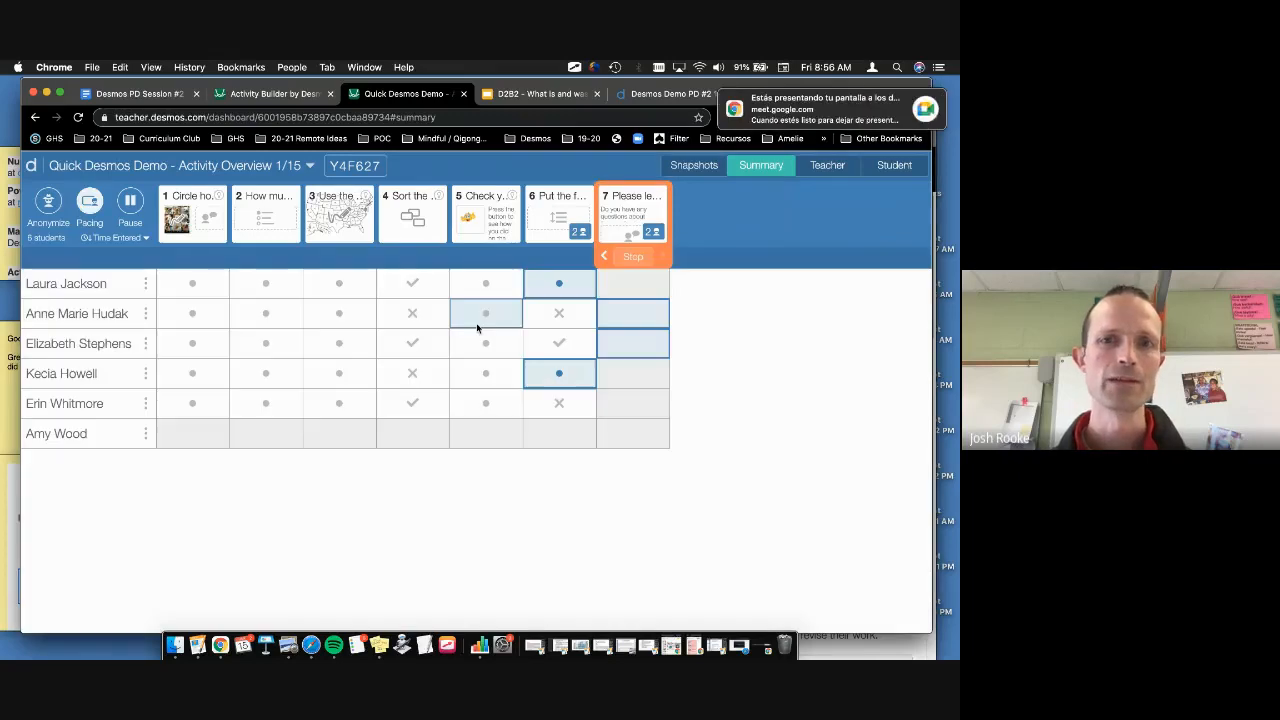
click(631, 216)
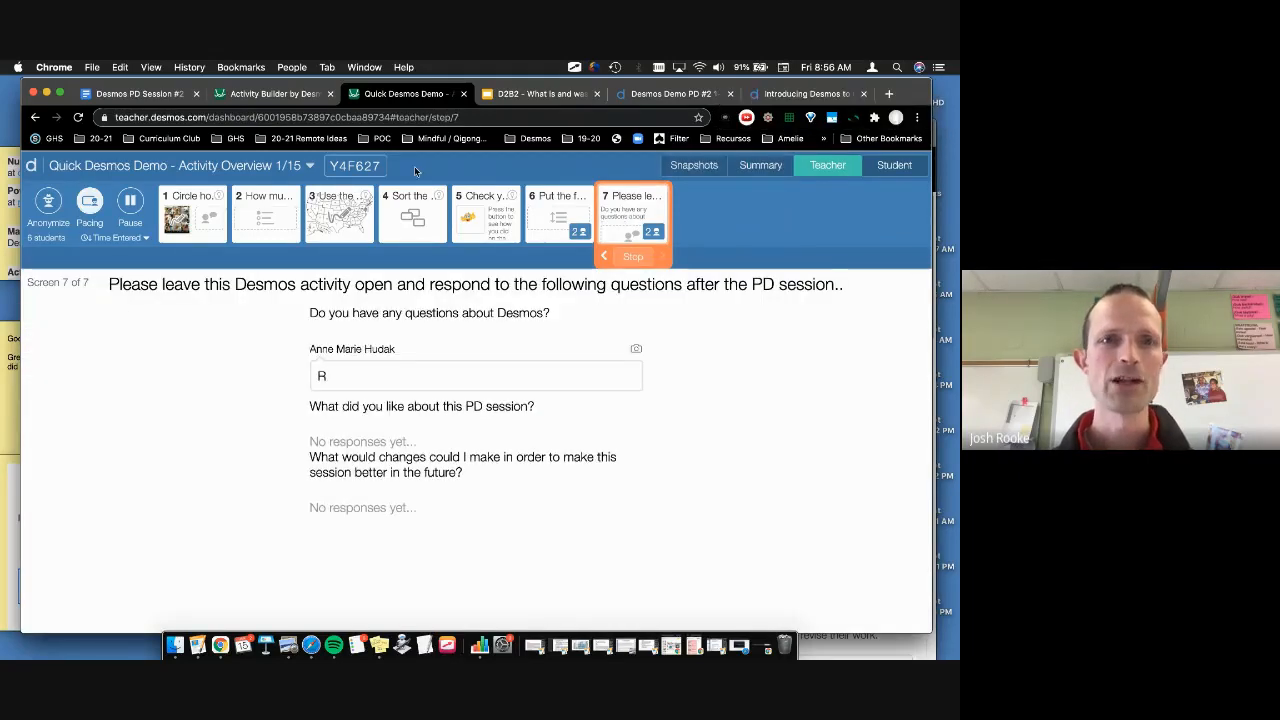
click(48, 203)
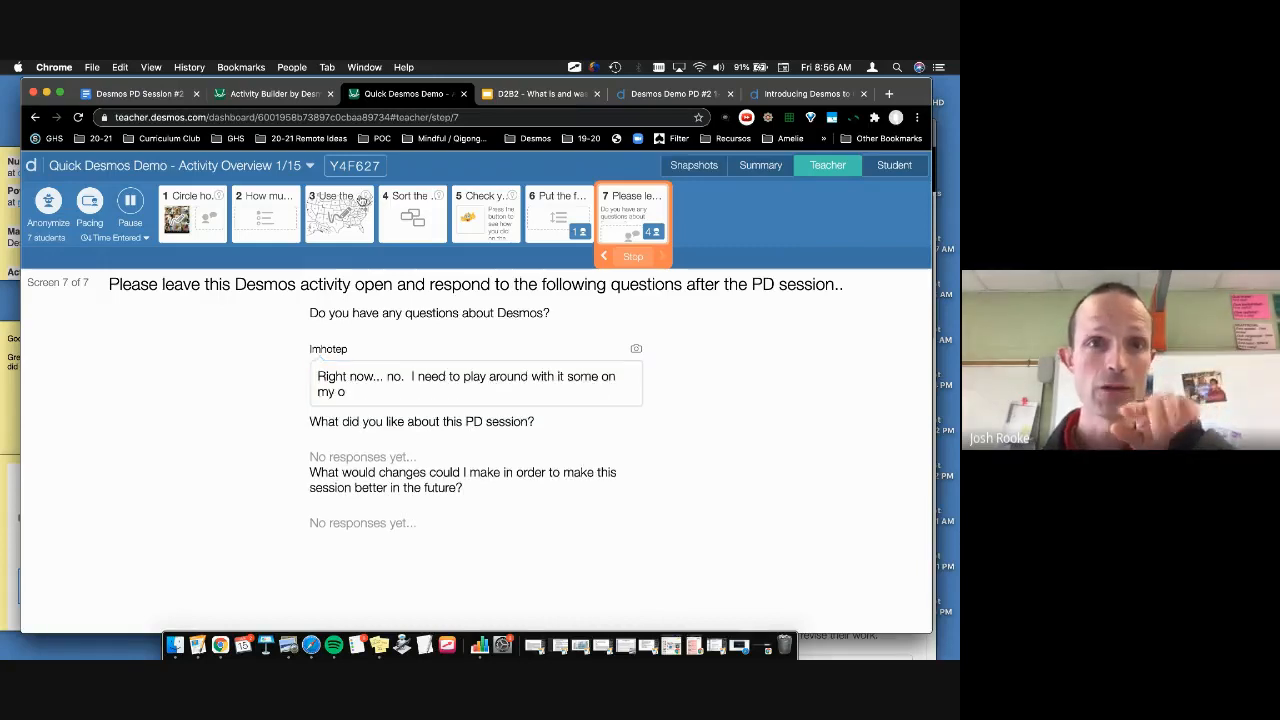
click(140, 94)
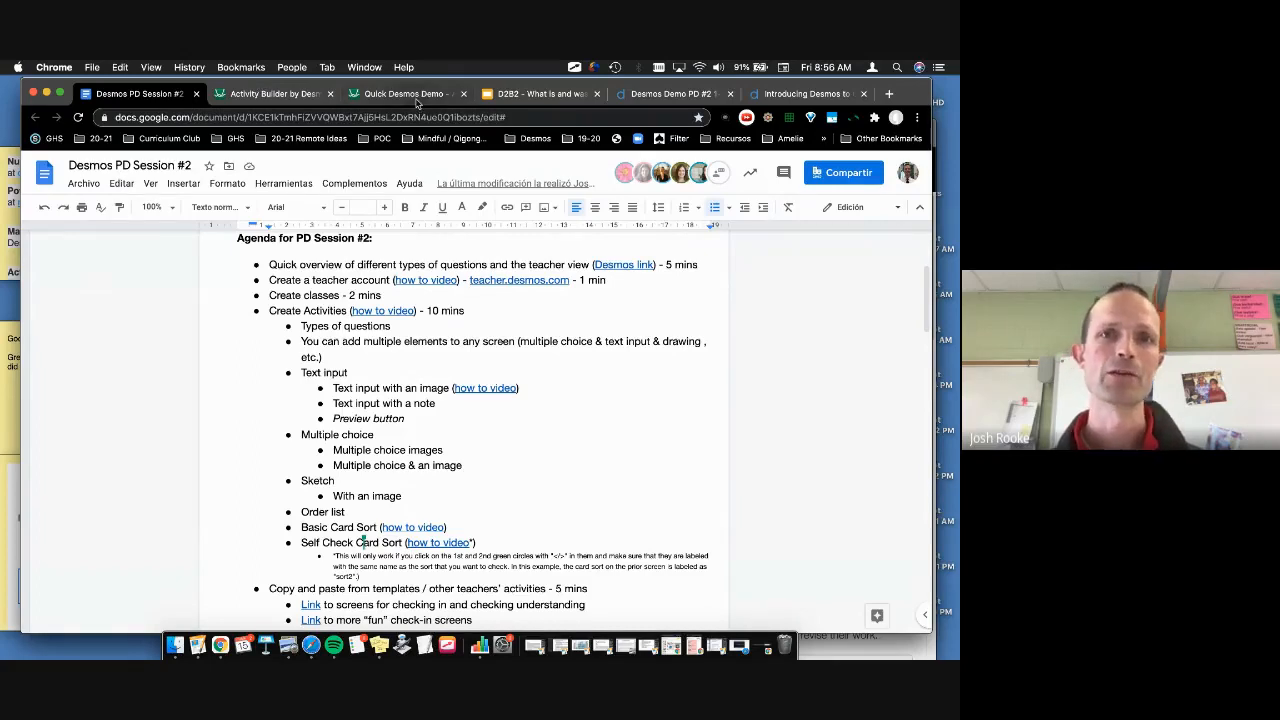
Step: Detach the Quick Desmos Demo tab into its own browser window, leaving the PD Session #2 agenda in Docs
drag(418, 103, 958, 97)
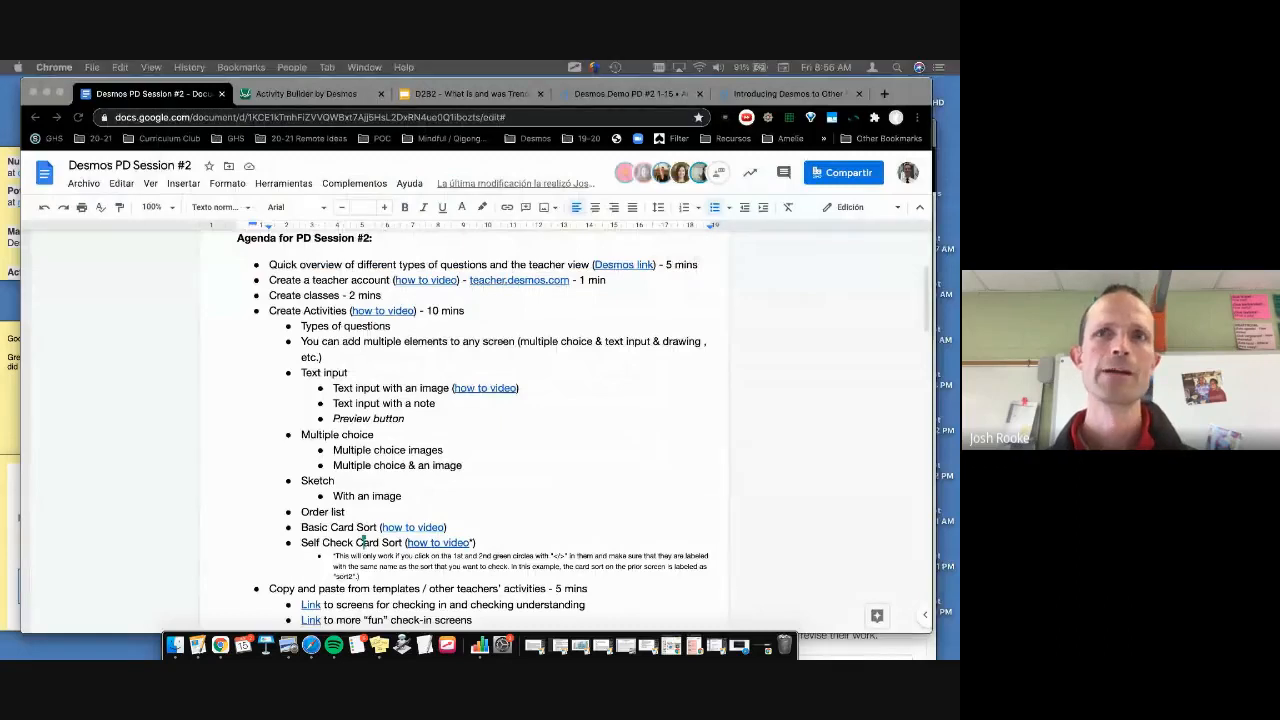